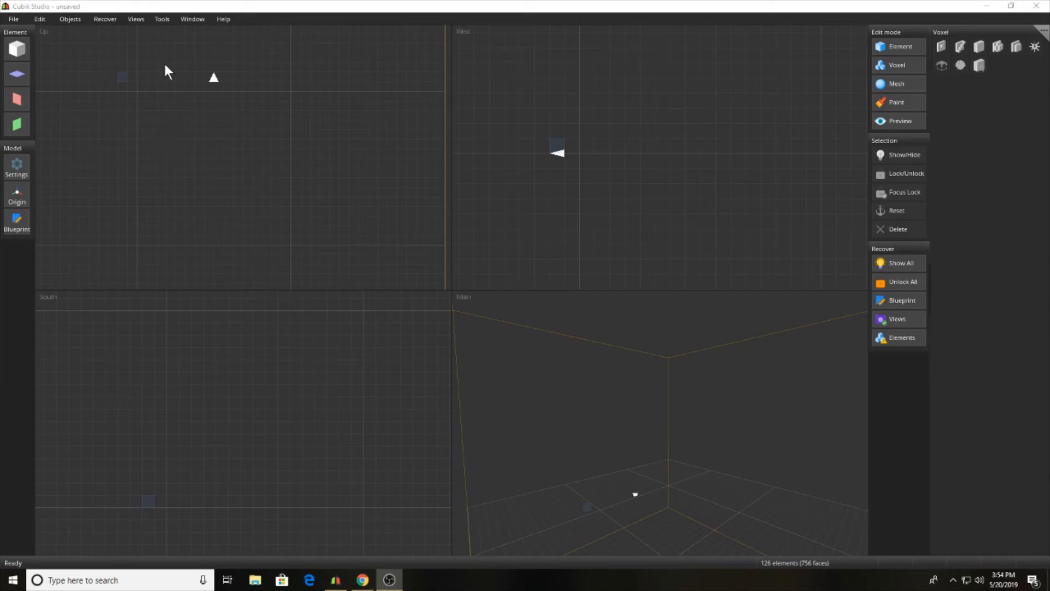
# Step: Start a new file, discarding the existing model, and add a cube
pyautogui.click(207, 109)
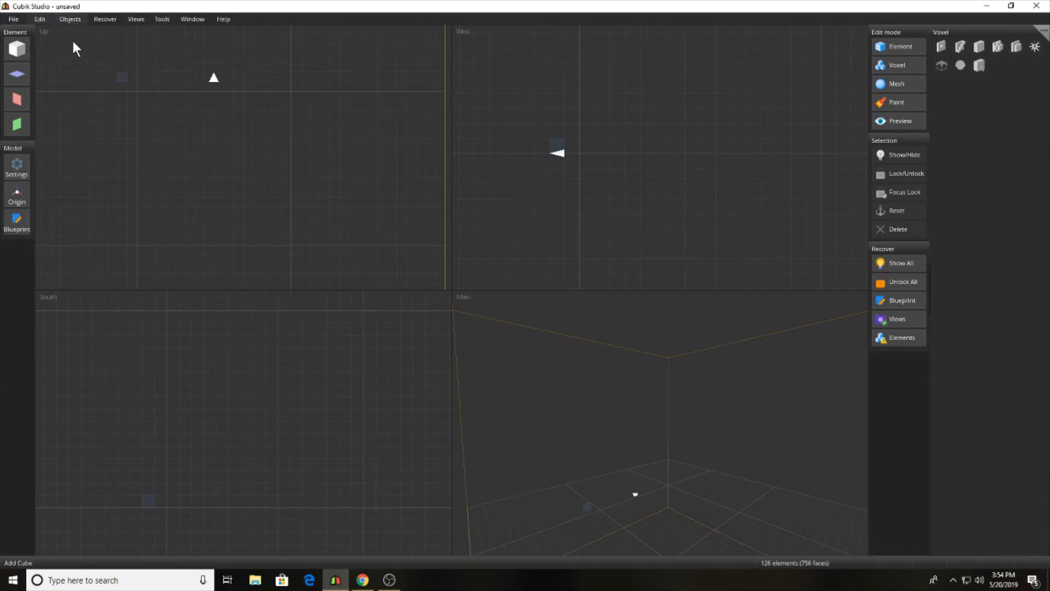
pyautogui.click(13, 19)
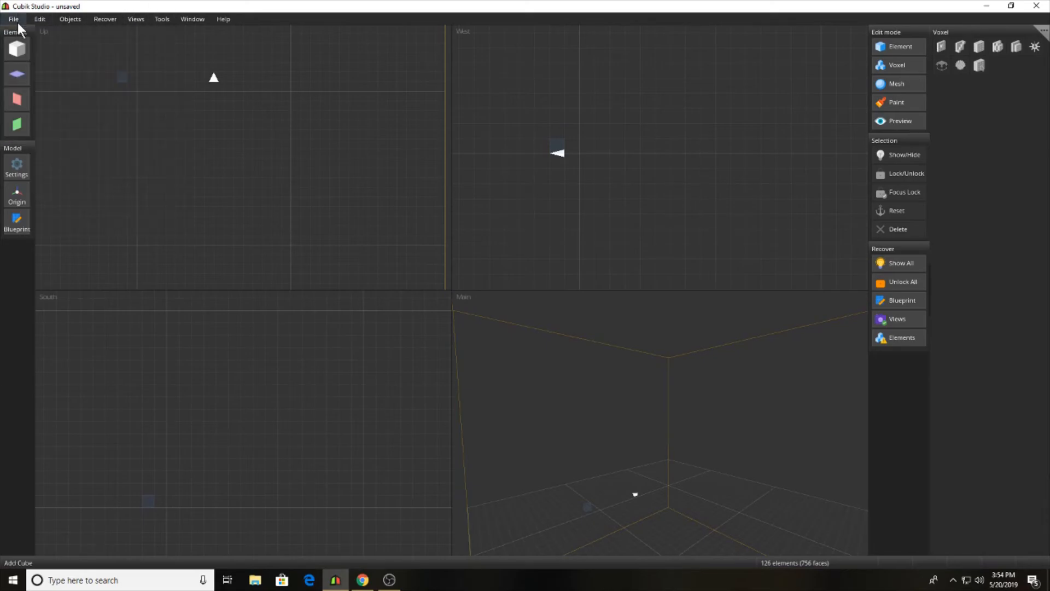
pyautogui.click(14, 20)
pyautogui.click(22, 32)
pyautogui.click(526, 329)
pyautogui.click(17, 48)
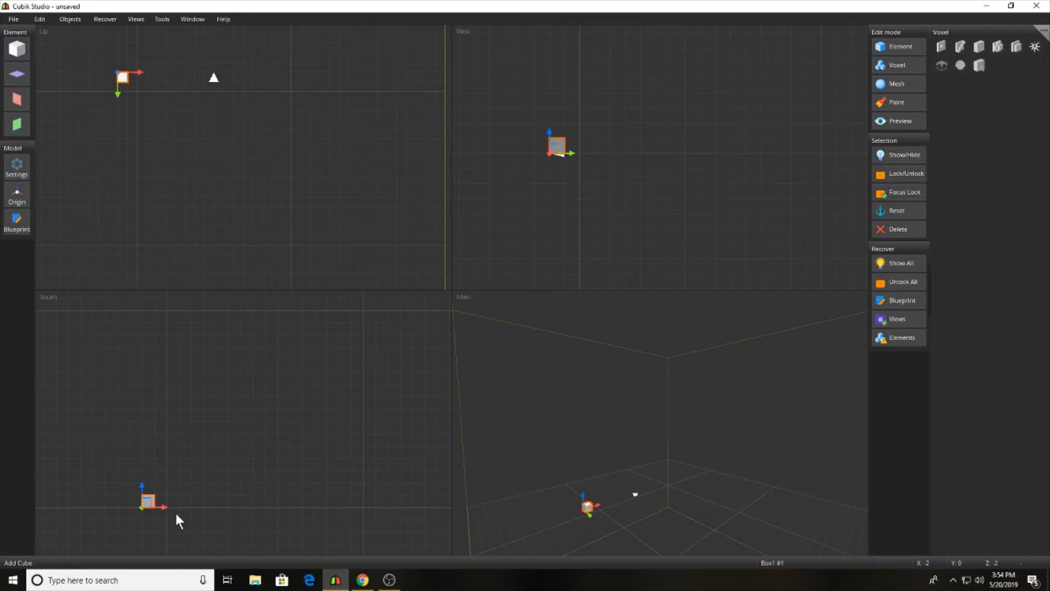
# Step: Move the cube up and across the orthographic views to X 7.5, Y 7, Z 4.5
pyautogui.moveTo(155, 501); pyautogui.dragTo(250, 375)
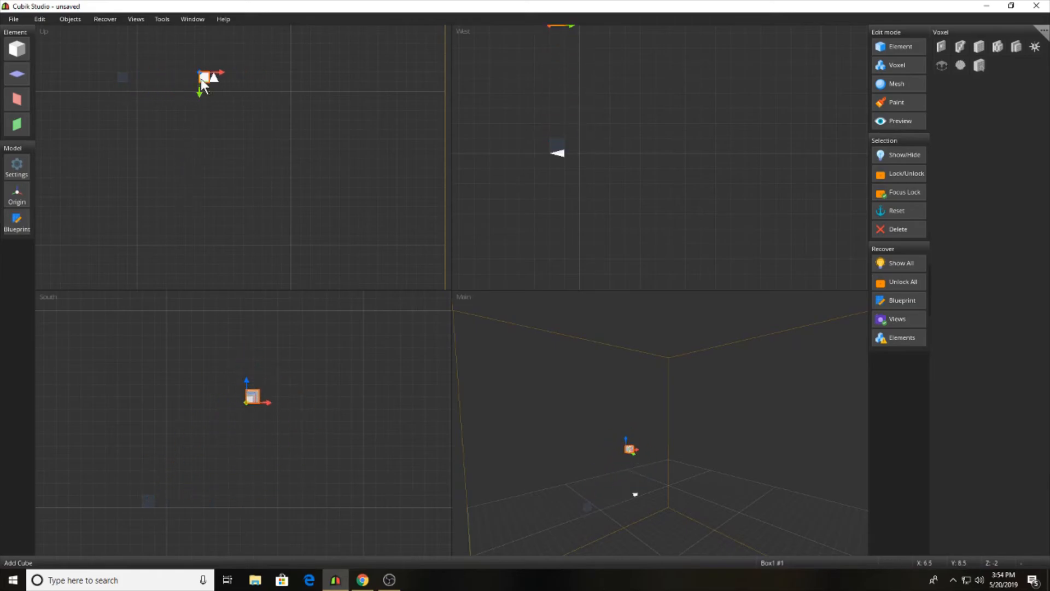
pyautogui.moveTo(200, 81); pyautogui.dragTo(196, 138)
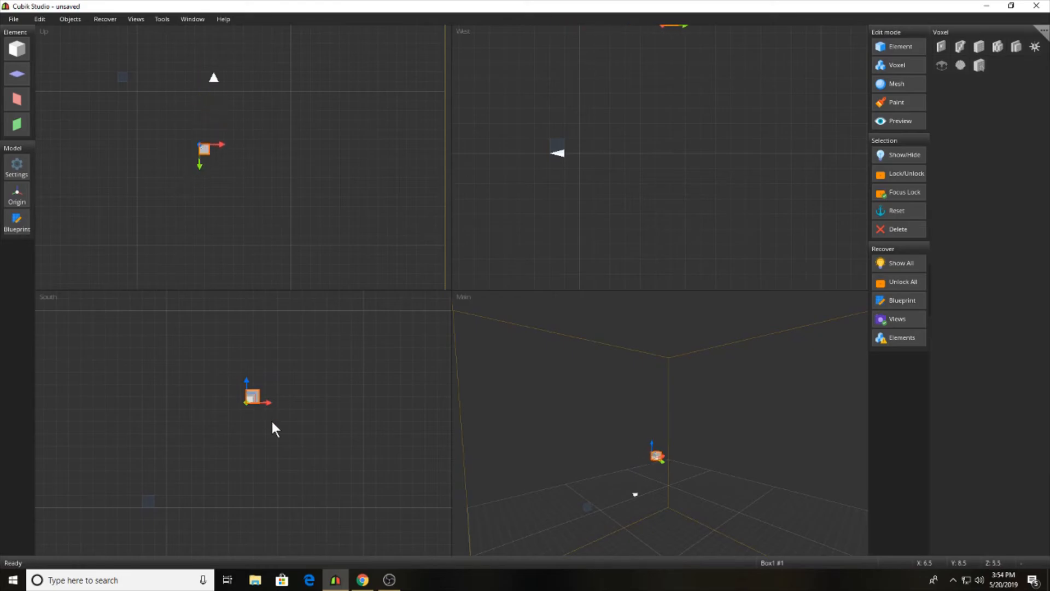
pyautogui.moveTo(271, 403)
pyautogui.mouseDown()
pyautogui.moveTo(287, 401)
pyautogui.moveTo(259, 404)
pyautogui.mouseUp()
pyautogui.moveTo(789, 111); pyautogui.dragTo(724, 256, button='middle')
pyautogui.scroll(-5, 691, 183)
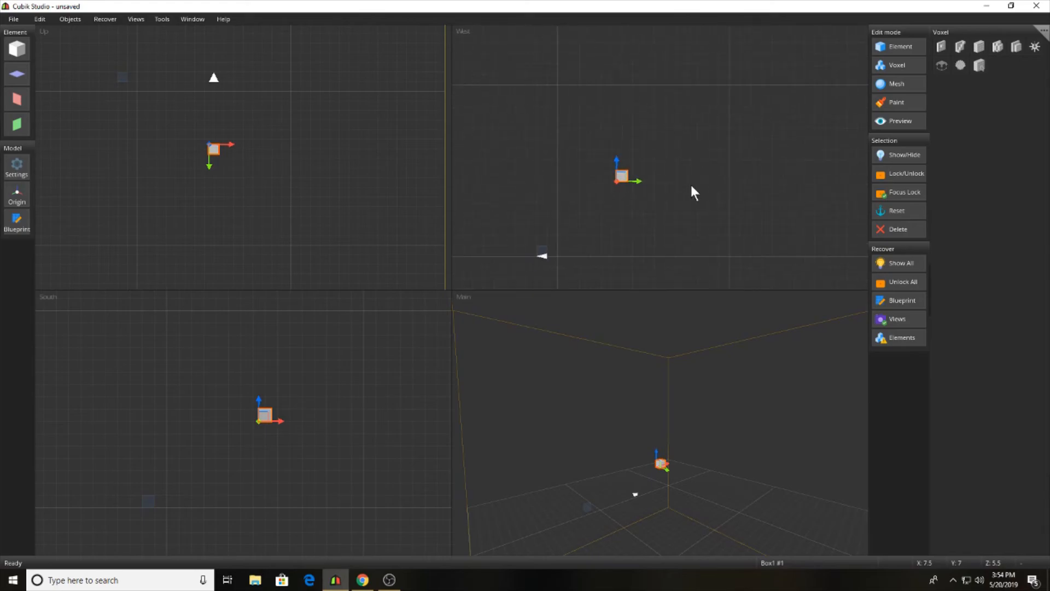
pyautogui.scroll(1, 678, 191)
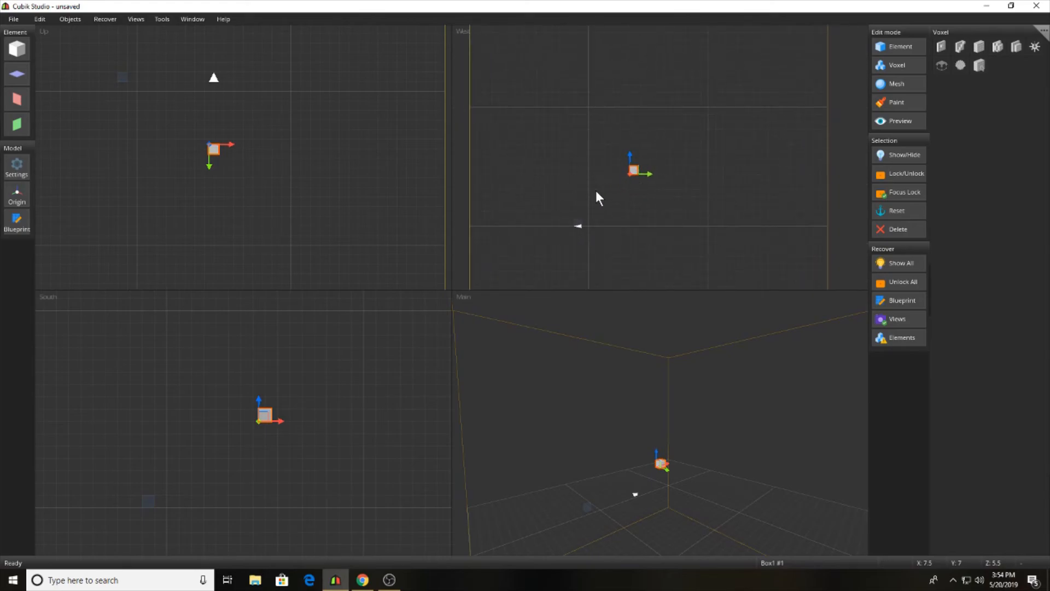
pyautogui.moveTo(646, 175)
pyautogui.mouseDown()
pyautogui.moveTo(634, 175)
pyautogui.moveTo(664, 179)
pyautogui.moveTo(635, 192)
pyautogui.moveTo(638, 181)
pyautogui.moveTo(640, 195)
pyautogui.mouseUp()
pyautogui.moveTo(697, 448); pyautogui.dragTo(787, 460, button='middle')
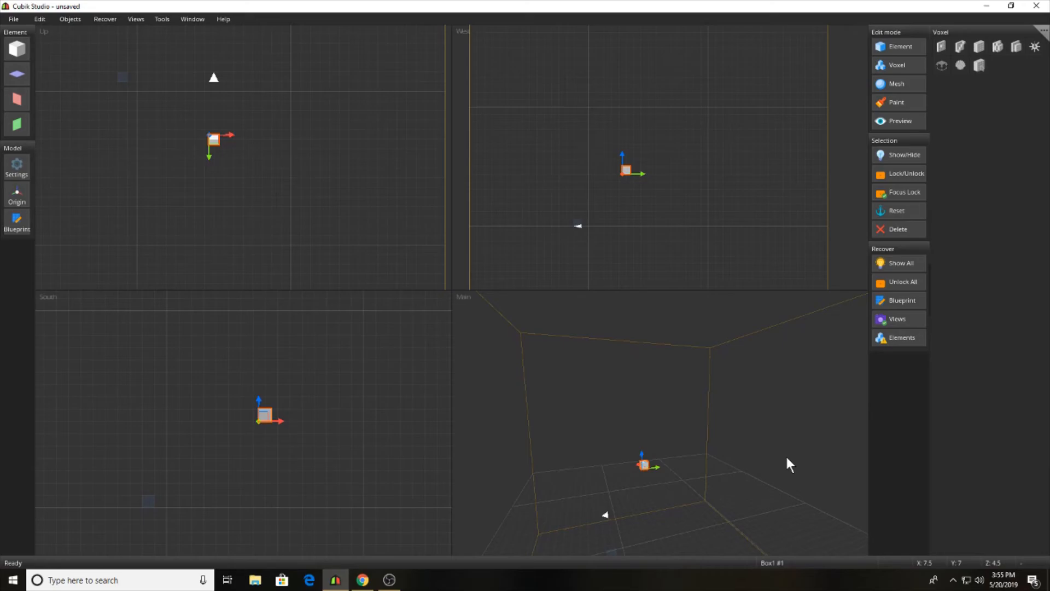
# Step: Try to rotate the selected cube around its red axis in the West view
pyautogui.press('r')
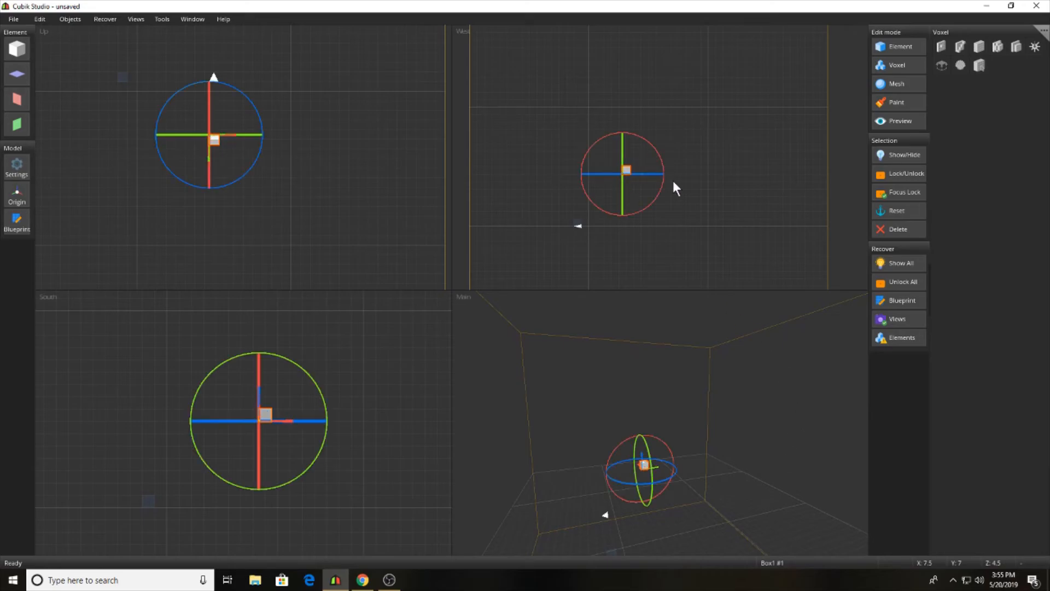
pyautogui.press('r')
pyautogui.click(611, 185)
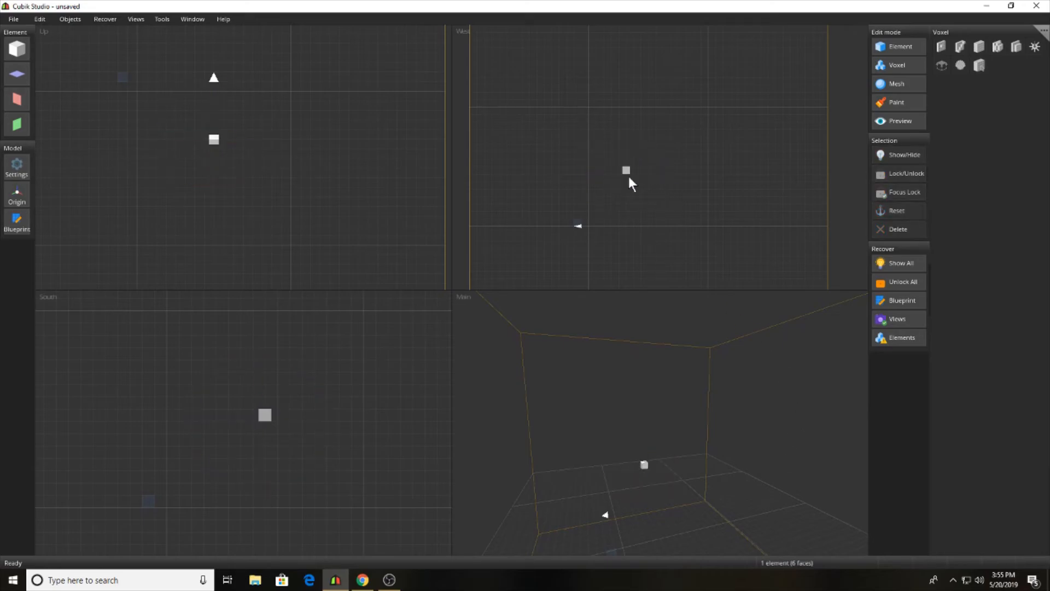
pyautogui.click(623, 172)
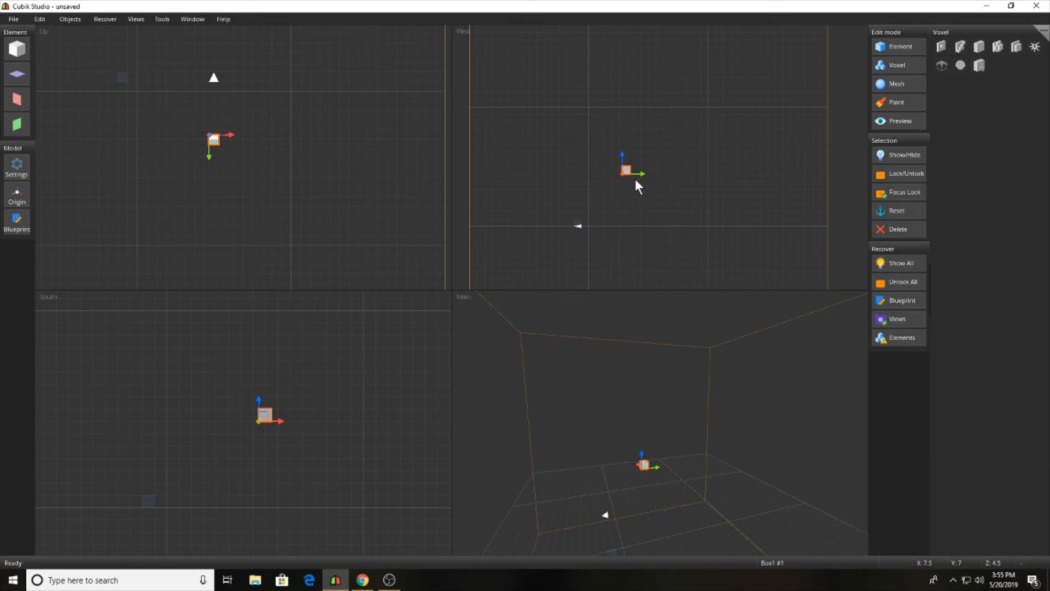
pyautogui.press('r')
pyautogui.moveTo(657, 192)
pyautogui.mouseDown()
pyautogui.moveTo(647, 212)
pyautogui.moveTo(671, 187)
pyautogui.moveTo(656, 198)
pyautogui.moveTo(662, 192)
pyautogui.mouseUp()
pyautogui.press('r')
# Step: Review the keyboard shortcuts for rotate, scale and clone modes in the advanced preferences
pyautogui.click(161, 19)
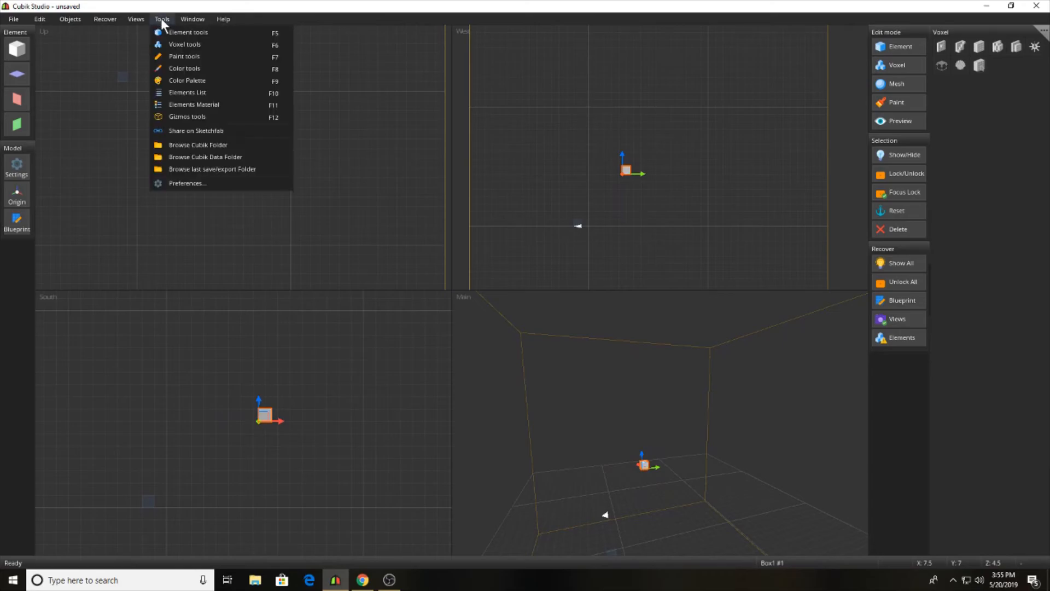
pyautogui.click(185, 184)
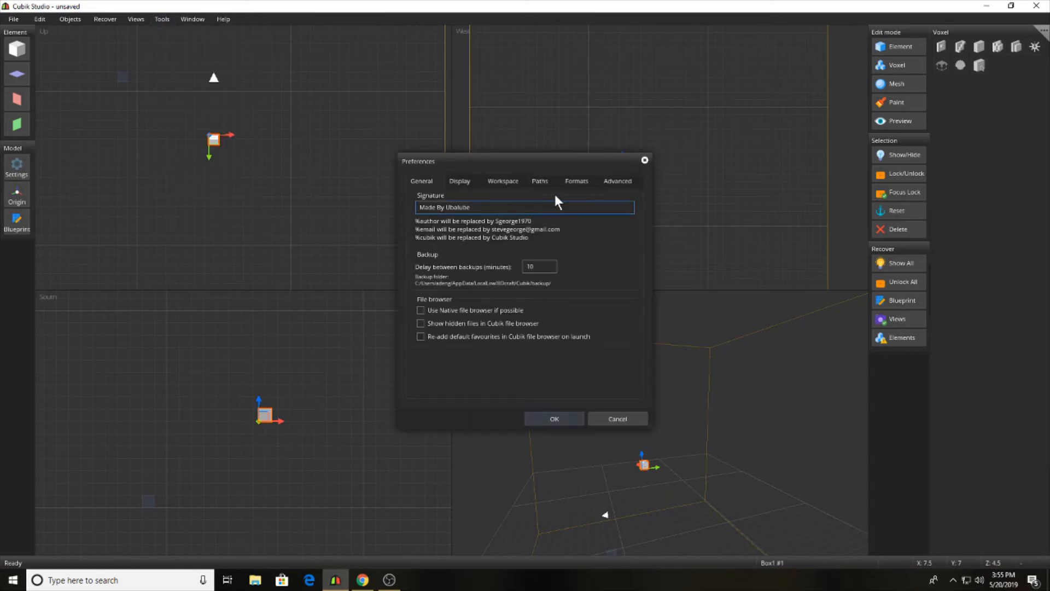
pyautogui.click(617, 182)
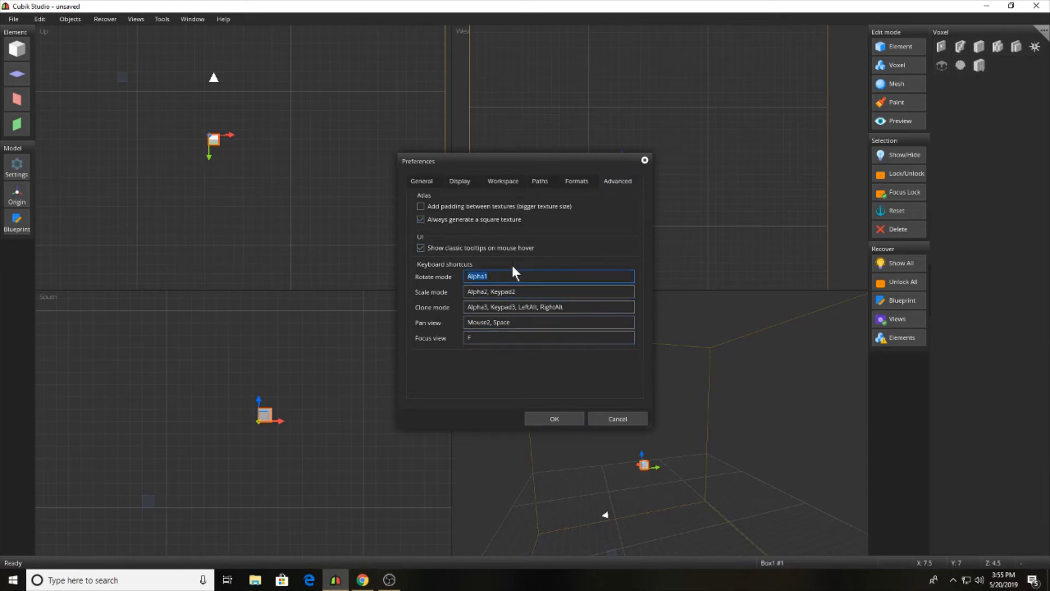
pyautogui.click(501, 291)
pyautogui.click(548, 419)
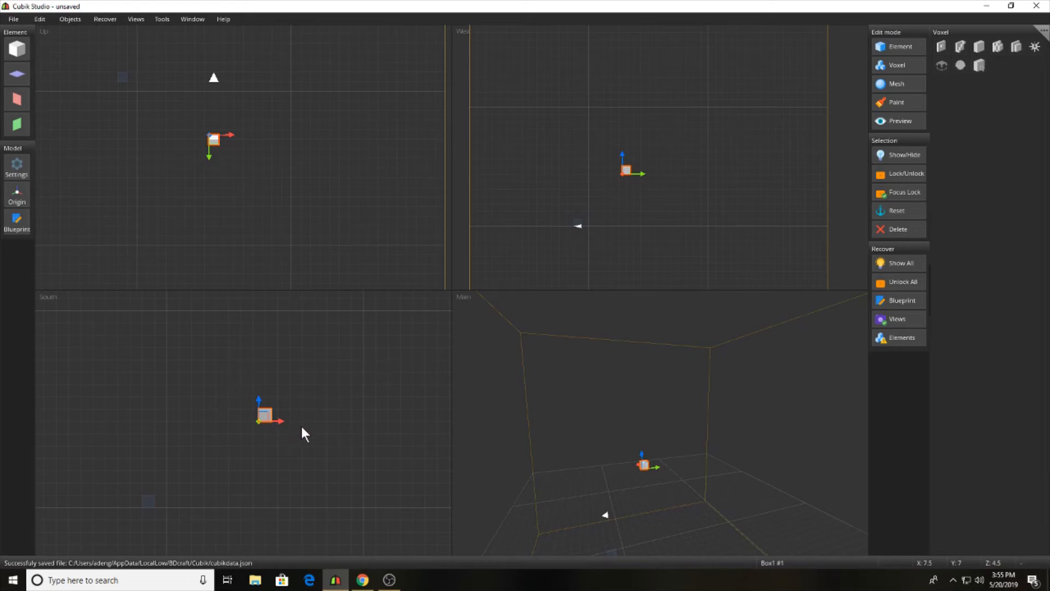
# Step: Try out scale mode and rotate mode on the cube in the South, Up and West views
pyautogui.click(265, 415)
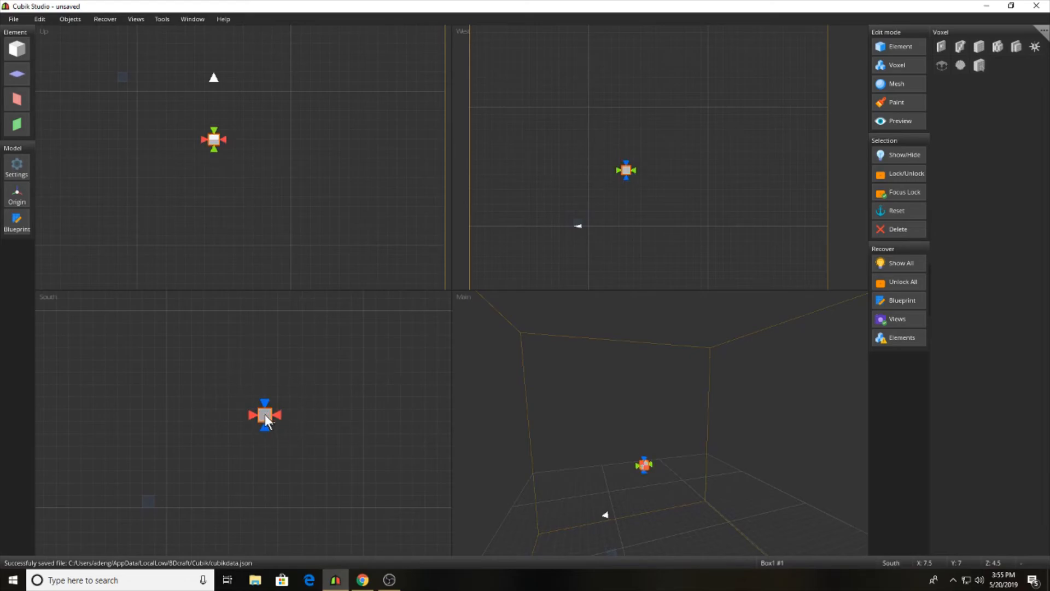
pyautogui.moveTo(265, 416)
pyautogui.mouseDown()
pyautogui.moveTo(283, 409)
pyautogui.moveTo(264, 411)
pyautogui.moveTo(296, 383)
pyautogui.moveTo(315, 389)
pyautogui.moveTo(263, 418)
pyautogui.moveTo(310, 375)
pyautogui.moveTo(264, 424)
pyautogui.moveTo(266, 409)
pyautogui.mouseUp()
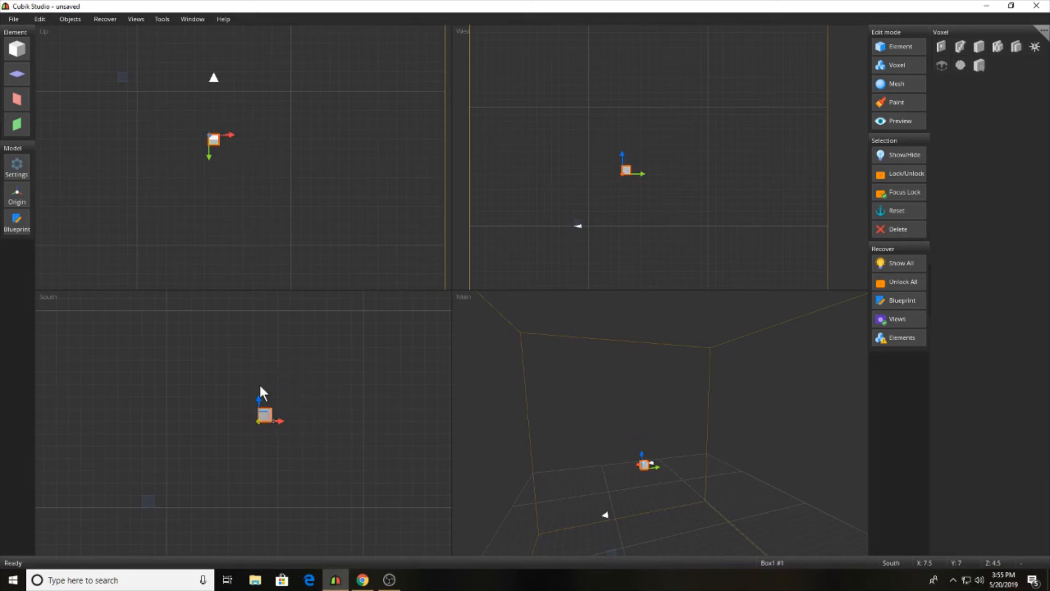
pyautogui.moveTo(216, 141); pyautogui.dragTo(224, 155)
pyautogui.moveTo(622, 170)
pyautogui.mouseDown()
pyautogui.moveTo(641, 157)
pyautogui.moveTo(629, 172)
pyautogui.moveTo(638, 169)
pyautogui.moveTo(649, 200)
pyautogui.moveTo(662, 190)
pyautogui.moveTo(639, 156)
pyautogui.moveTo(629, 173)
pyautogui.mouseUp()
pyautogui.press('r')
pyautogui.press('r')
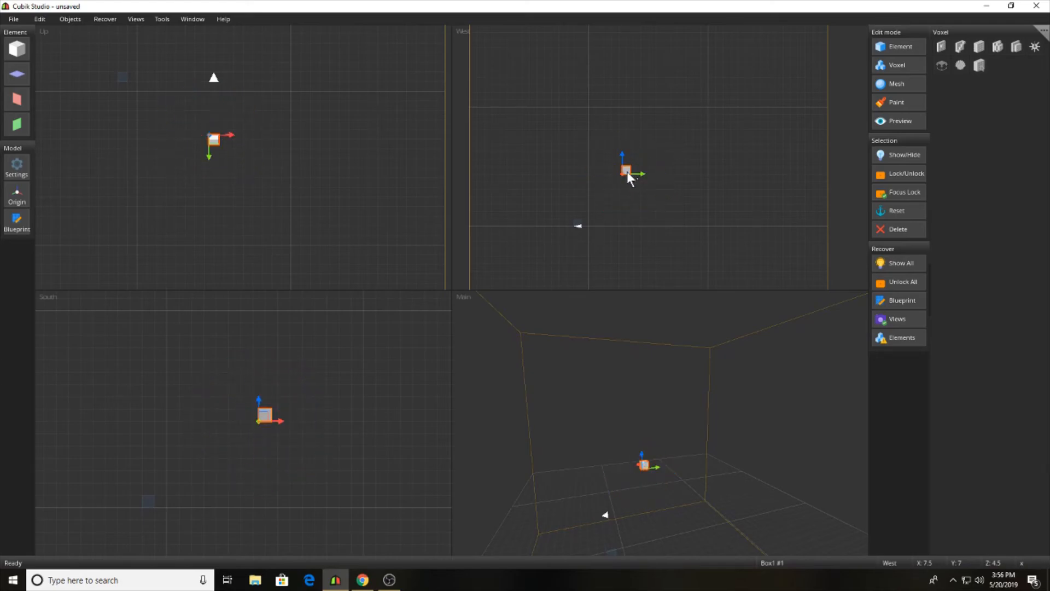
# Step: Turn off Restrict rotations in the model properties
pyautogui.click(17, 163)
pyautogui.click(430, 340)
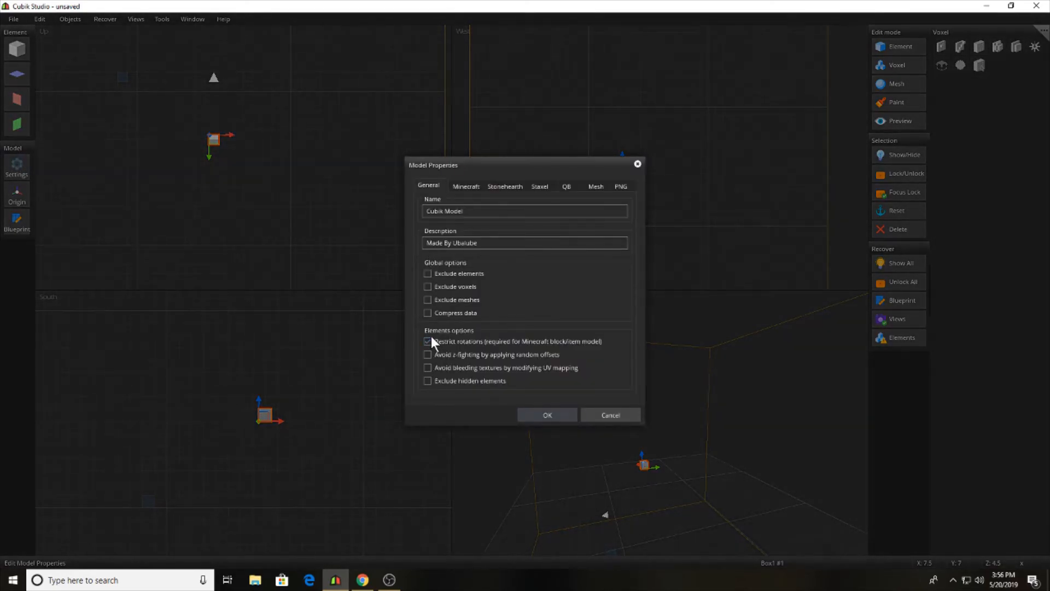
pyautogui.click(546, 415)
# Step: Try a free rotation of the cube in the West view and undo it
pyautogui.press('r')
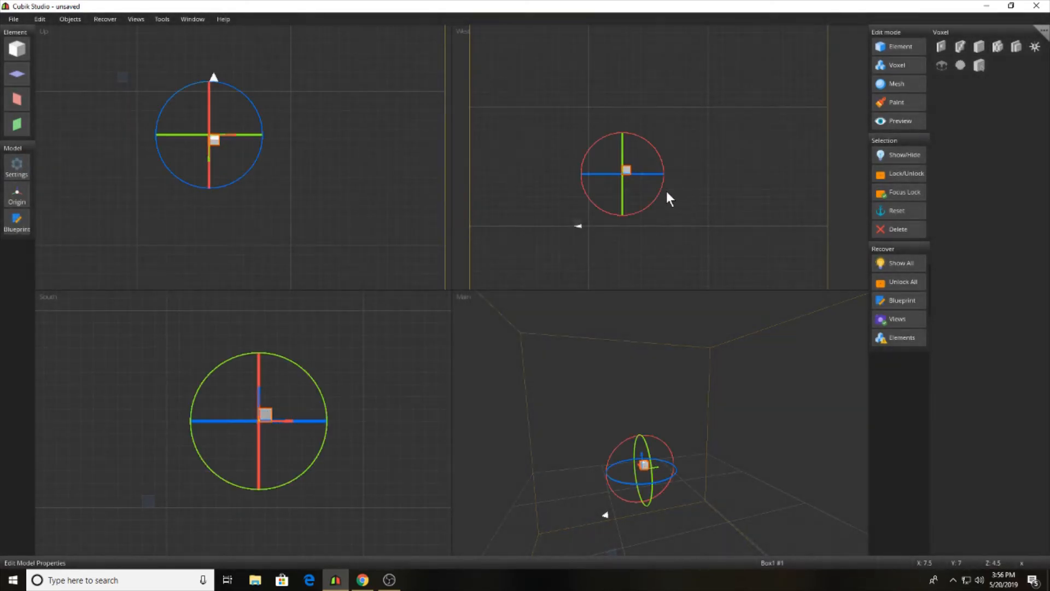
pyautogui.moveTo(668, 195); pyautogui.dragTo(646, 192)
pyautogui.press('Escape')
pyautogui.press('r')
pyautogui.hotkey('ctrl', 'z')
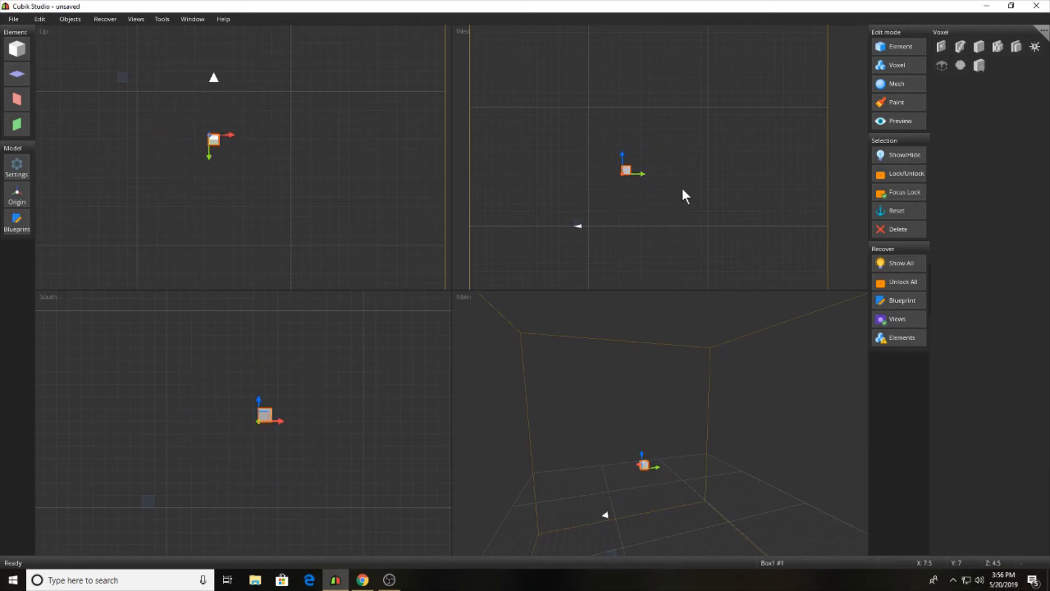
# Step: Check the Restrict rotations option in the model properties, then move the cube in the Up view to X 4.5, Z 5.5
pyautogui.click(18, 163)
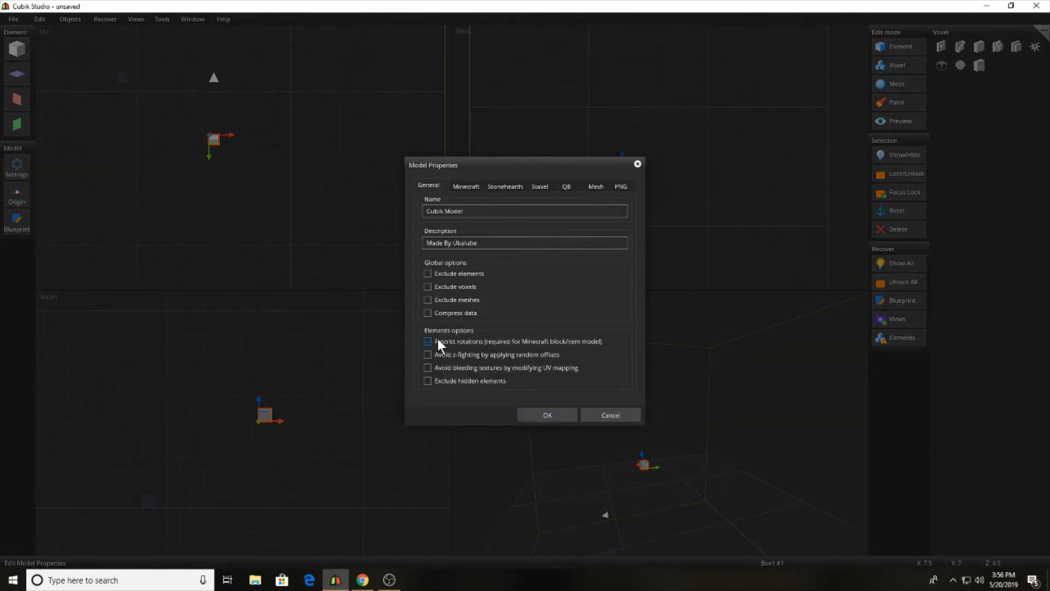
pyautogui.click(547, 415)
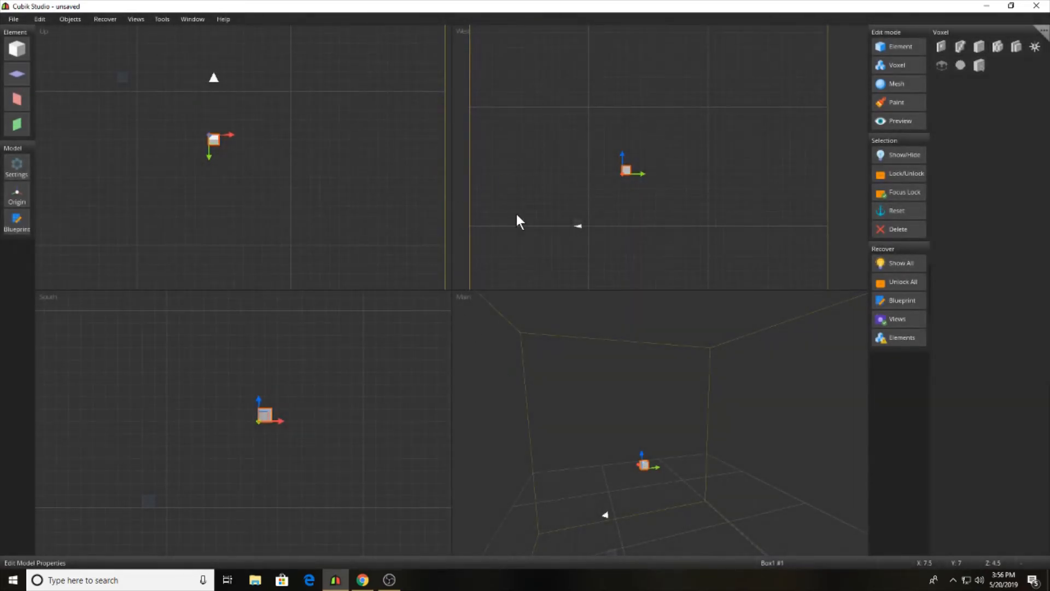
pyautogui.moveTo(210, 134); pyautogui.dragTo(181, 144)
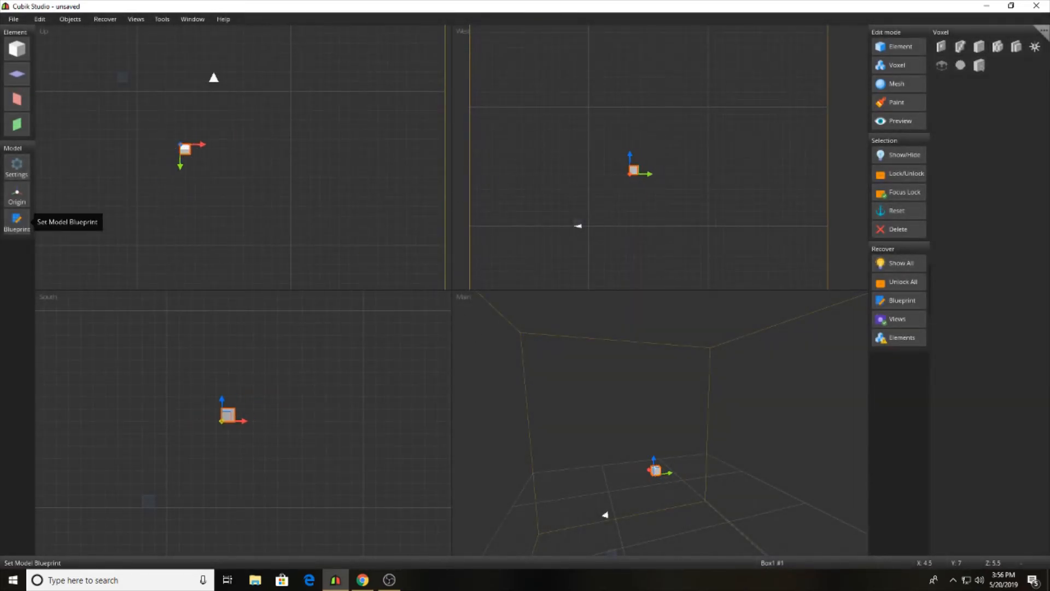
# Step: Switch to Chrome and examine the rifle reference image at different zoom levels, then return to Cubik Studio
pyautogui.hotkey('alt', 'Tab')
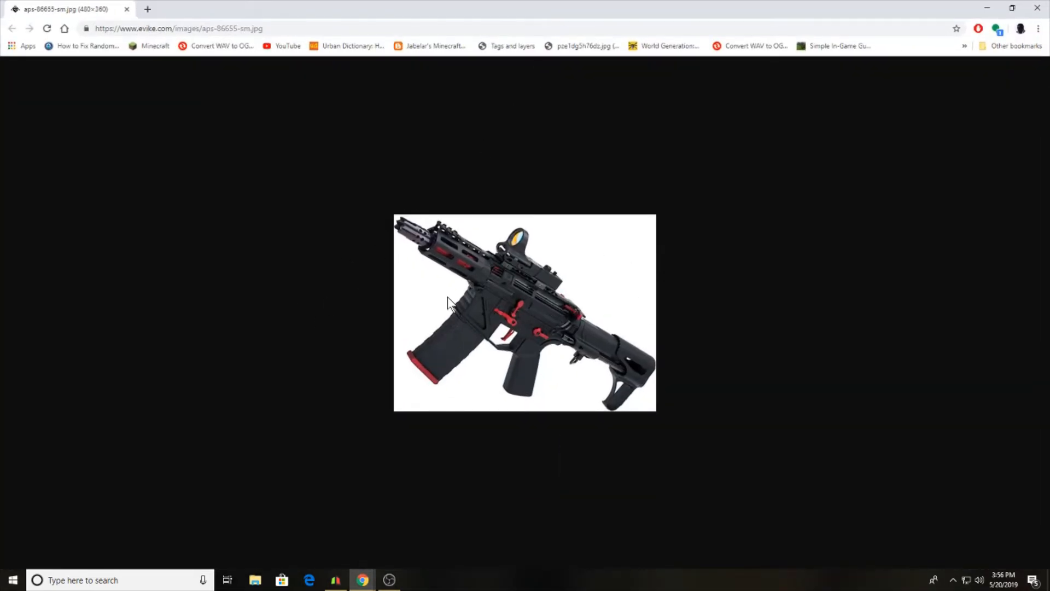
pyautogui.keyDown('ctrl'); pyautogui.scroll(1, 461, 288); pyautogui.keyUp('ctrl')
pyautogui.keyDown('ctrl'); pyautogui.scroll(-2, 476, 268); pyautogui.keyUp('ctrl')
pyautogui.keyDown('ctrl'); pyautogui.scroll(1, 495, 246); pyautogui.keyUp('ctrl')
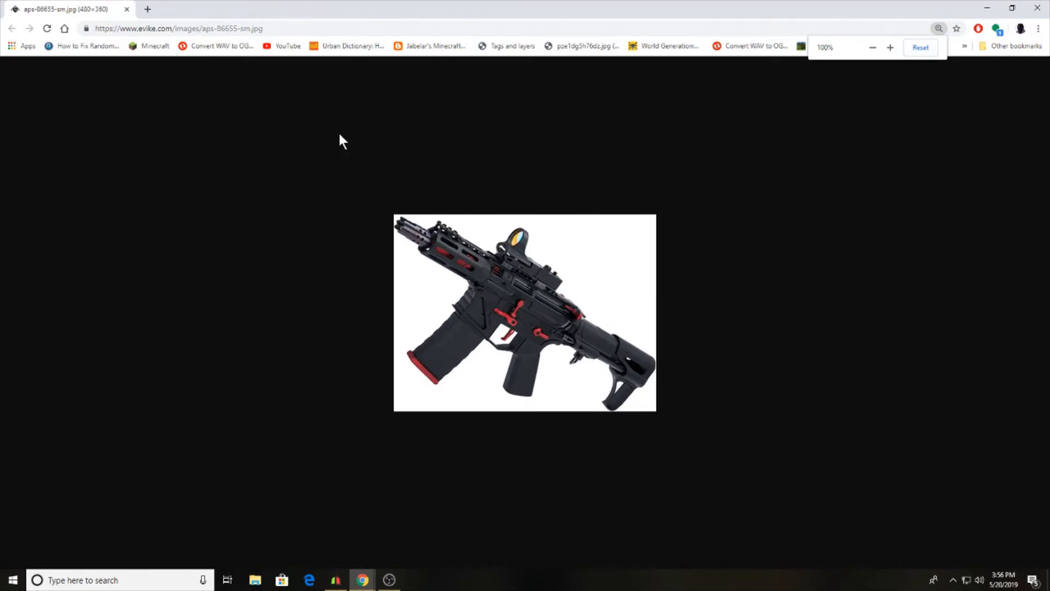
pyautogui.moveTo(485, 16); pyautogui.dragTo(459, 5)
pyautogui.click(986, 4)
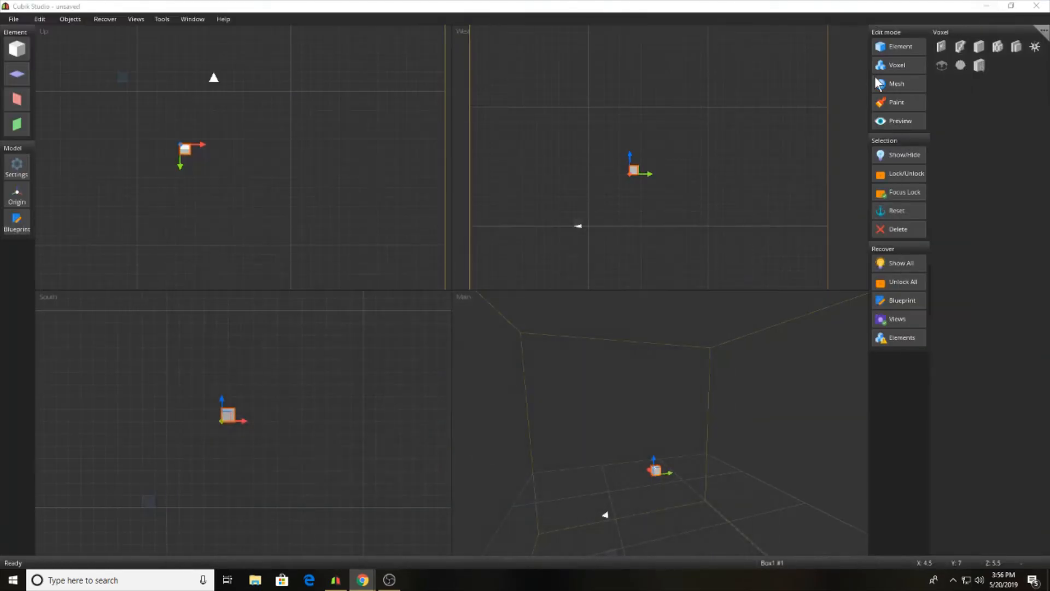
# Step: Move the cube to X 0, Y 9.5, Z 6 using the South and Up views
pyautogui.click(227, 415)
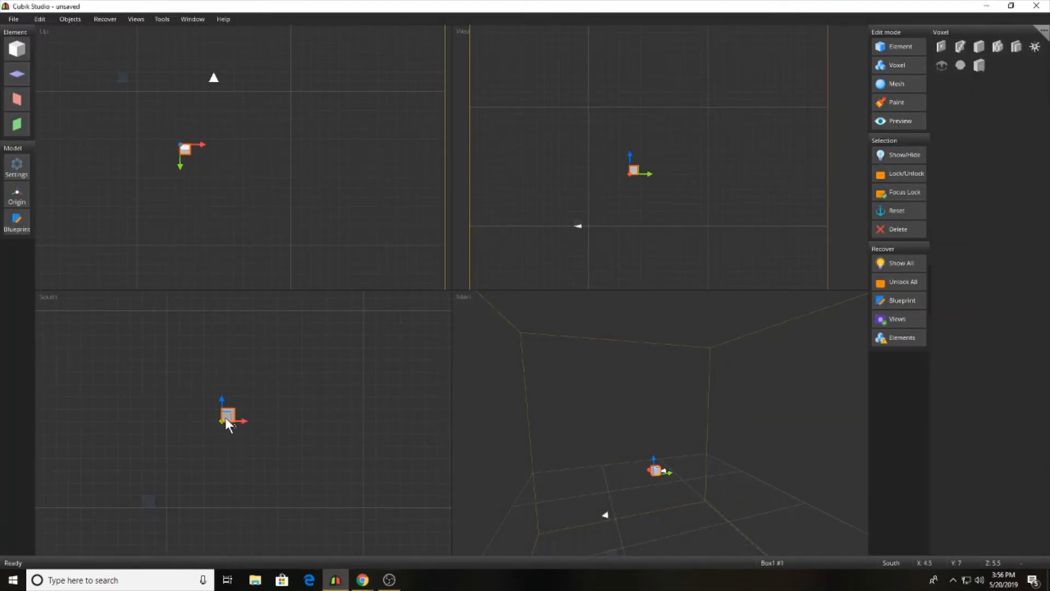
pyautogui.moveTo(227, 414); pyautogui.dragTo(185, 384)
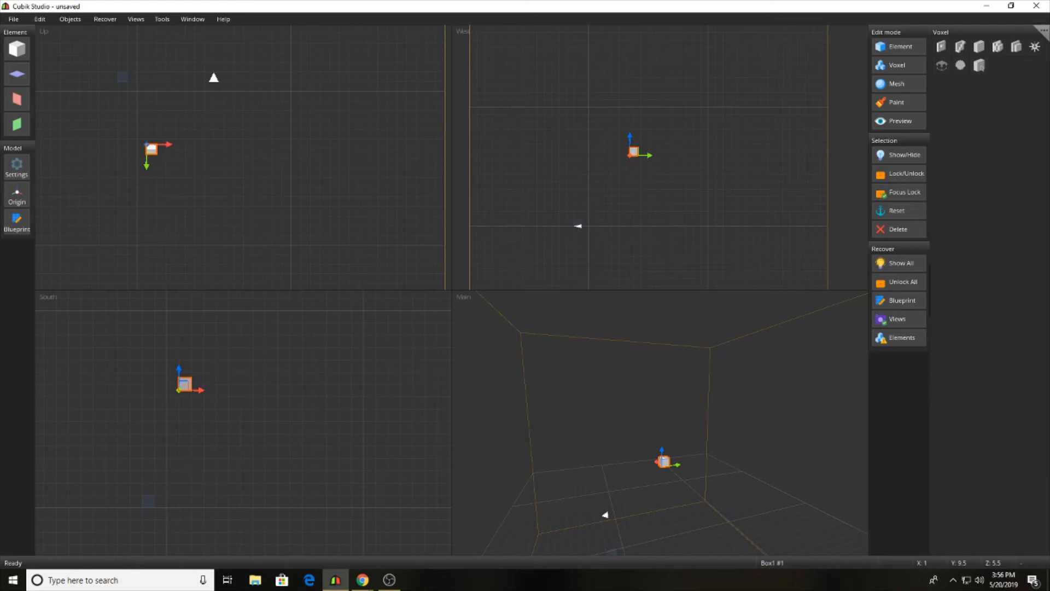
pyautogui.moveTo(162, 146); pyautogui.dragTo(152, 151)
# Step: Delete the cube and start a new empty file
pyautogui.press('Delete')
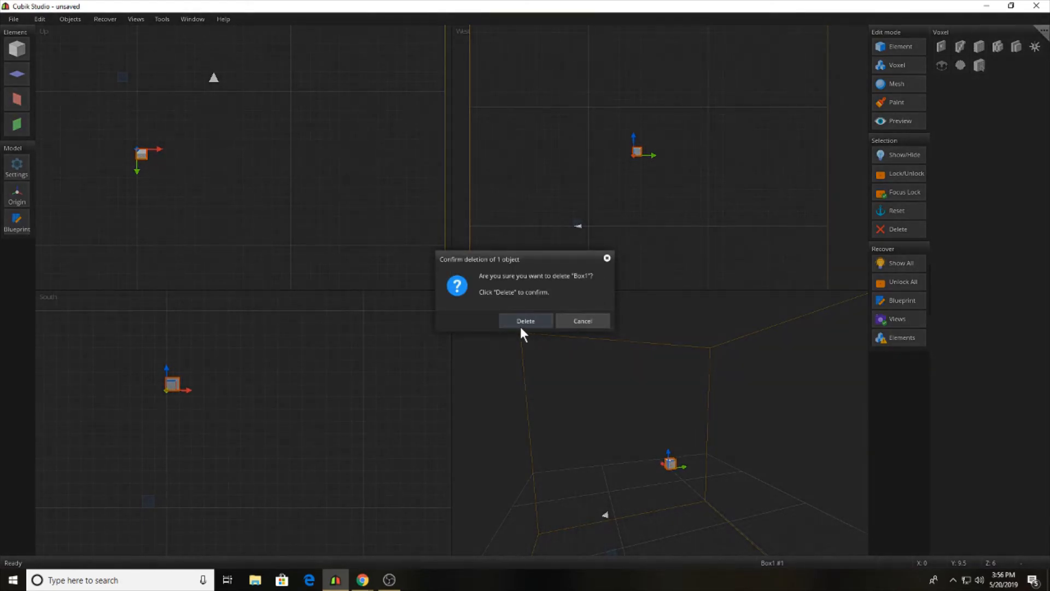
pyautogui.click(520, 324)
pyautogui.click(16, 18)
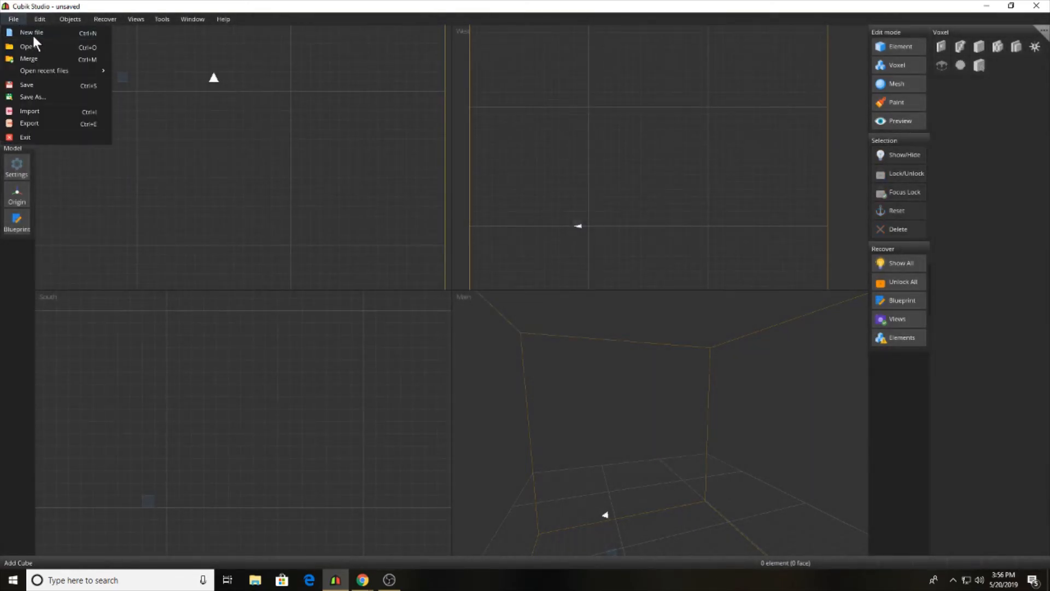
pyautogui.click(31, 33)
pyautogui.click(539, 323)
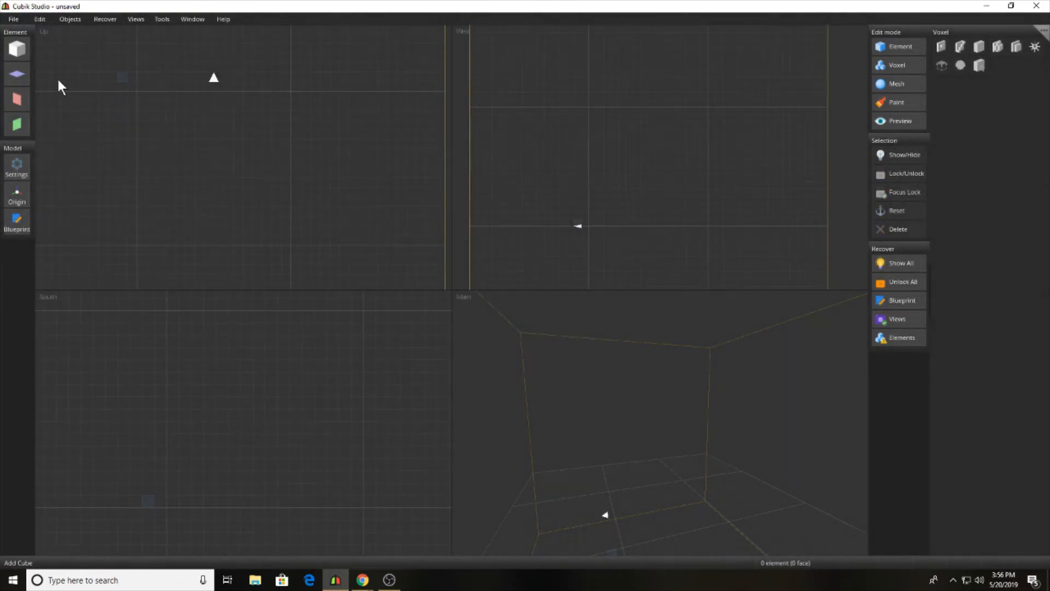
# Step: Add a cube and move it in the South view to X 0, Y 7
pyautogui.click(18, 51)
pyautogui.moveTo(148, 500); pyautogui.dragTo(179, 409)
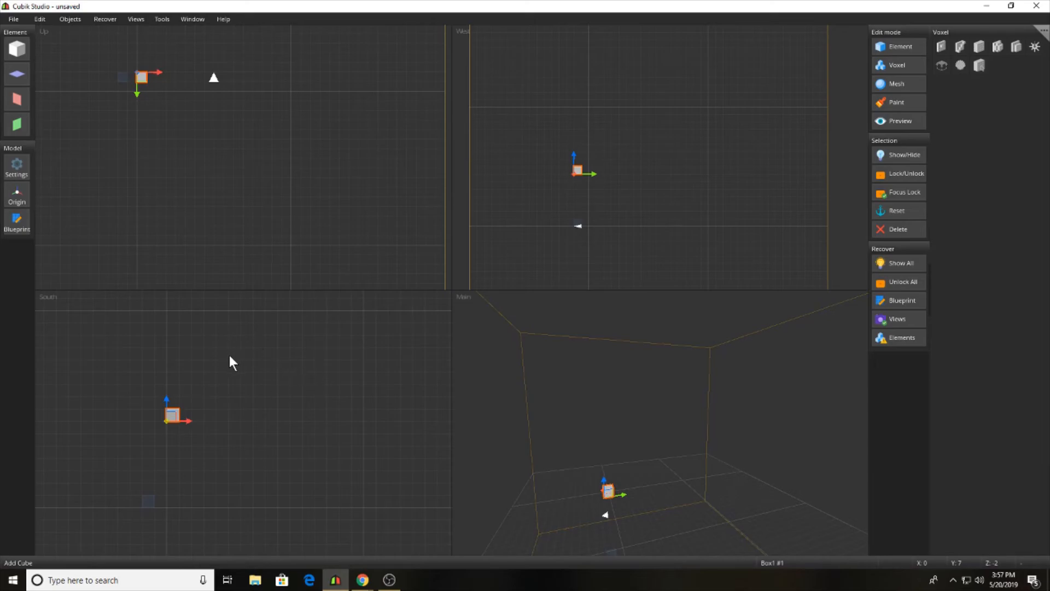
# Step: Switch to the rifle reference image in Chrome and enlarge it for a closer look
pyautogui.moveTo(363, 580)
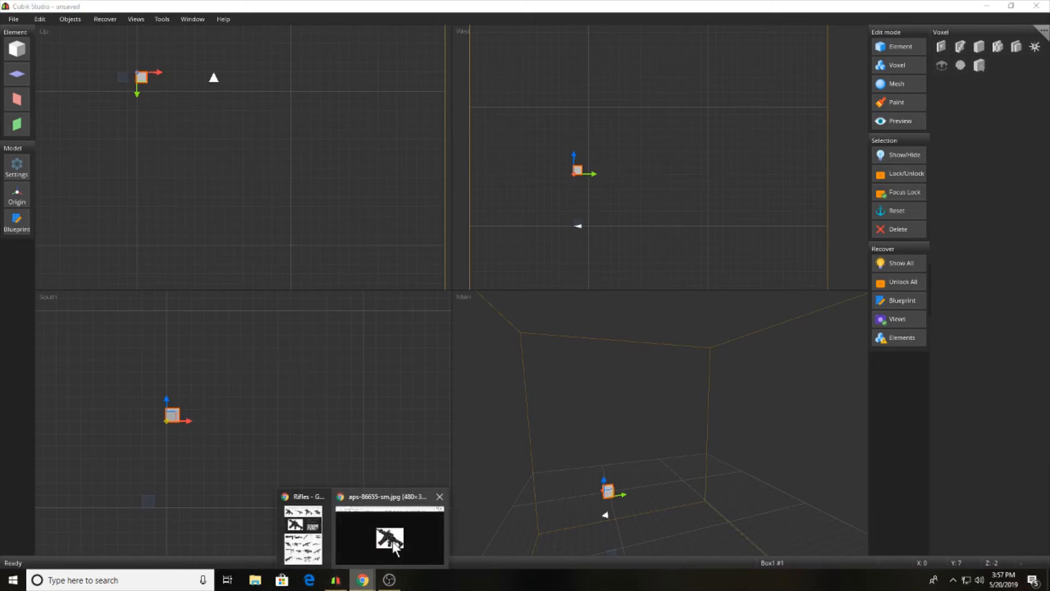
pyautogui.click(387, 533)
pyautogui.keyDown('ctrl'); pyautogui.scroll(5, 383, 213); pyautogui.keyUp('ctrl')
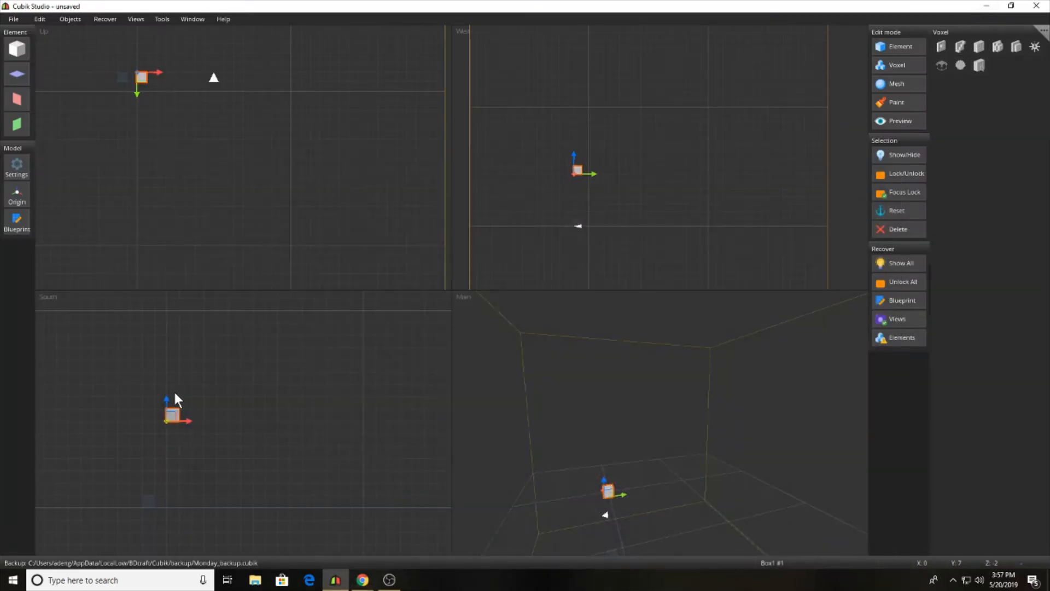
# Step: Move the cube to Z 6.5 in the Up view and stretch it along X to about 2 units long
pyautogui.click(171, 413)
pyautogui.click(170, 412)
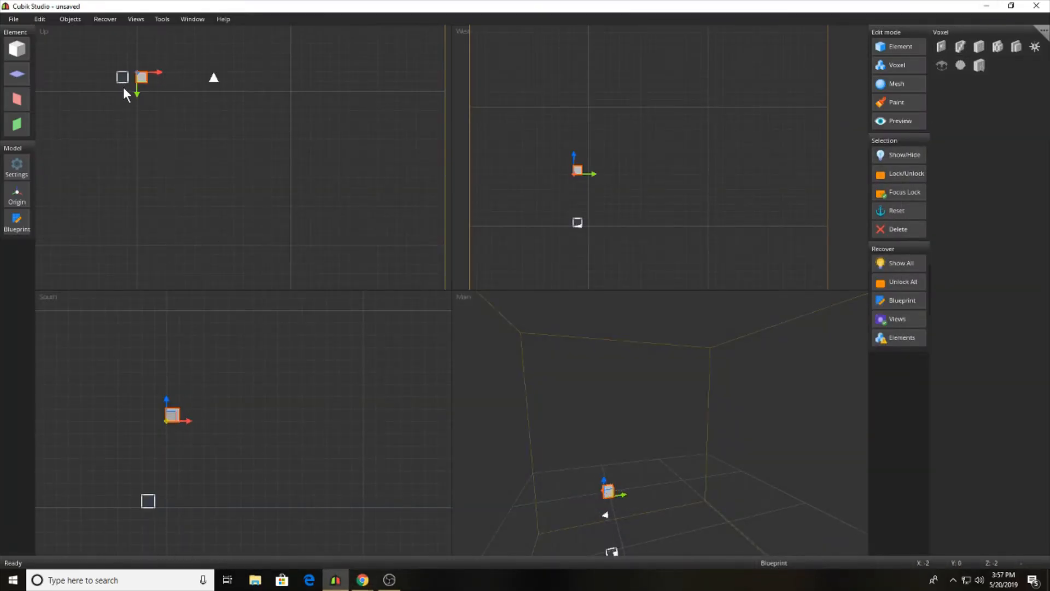
pyautogui.moveTo(137, 98); pyautogui.dragTo(137, 176)
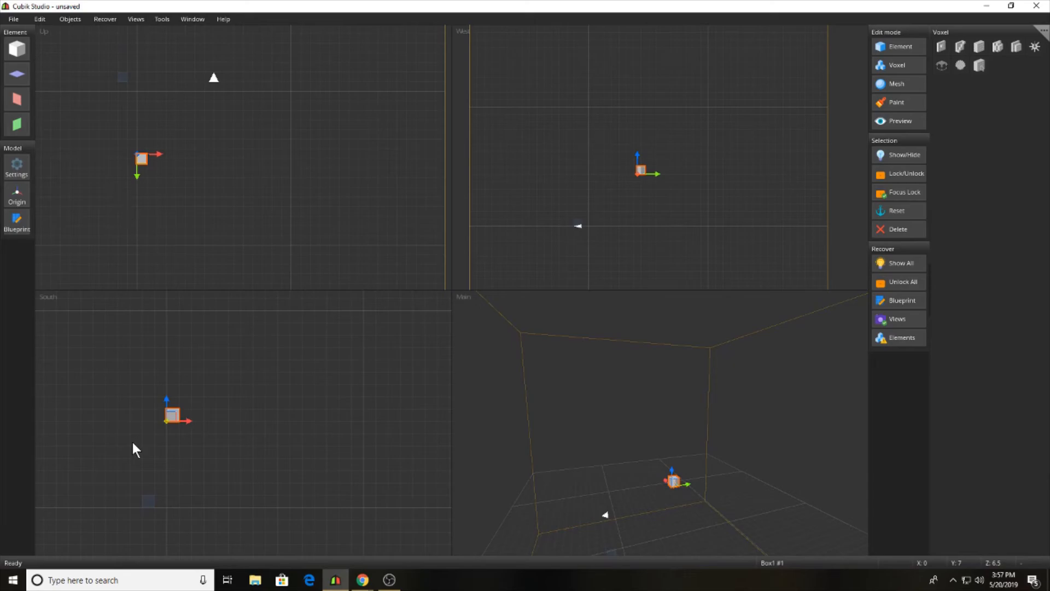
pyautogui.click(178, 417)
pyautogui.moveTo(185, 417)
pyautogui.mouseDown()
pyautogui.moveTo(205, 424)
pyautogui.moveTo(184, 420)
pyautogui.mouseUp()
# Step: Switch to Chrome to check the muzzle in the rifle reference image, return to Cubik Studio and view the stretched box
pyautogui.moveTo(362, 579)
pyautogui.click(386, 535)
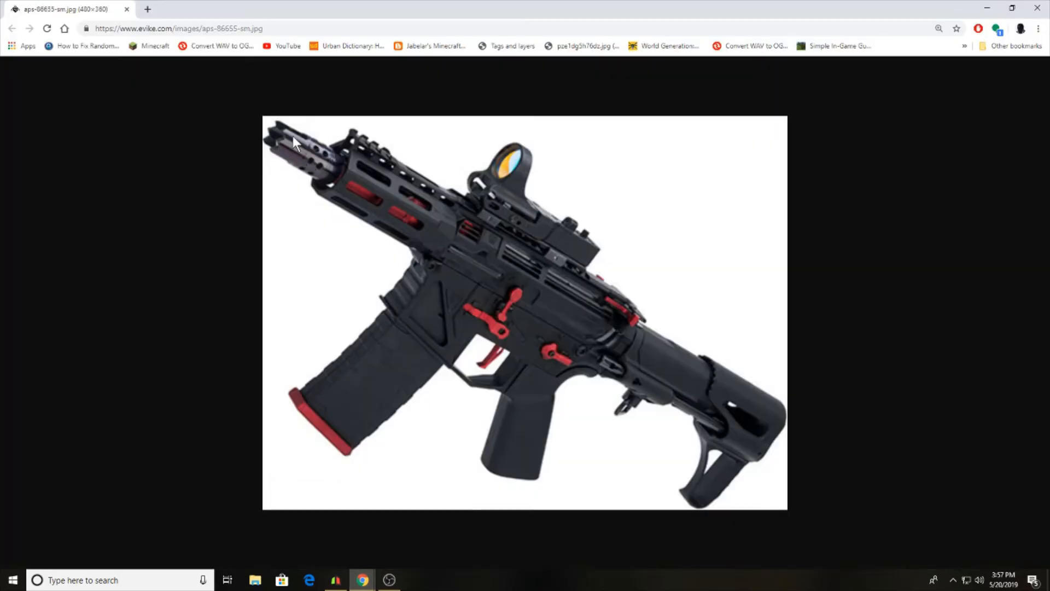
pyautogui.click(987, 8)
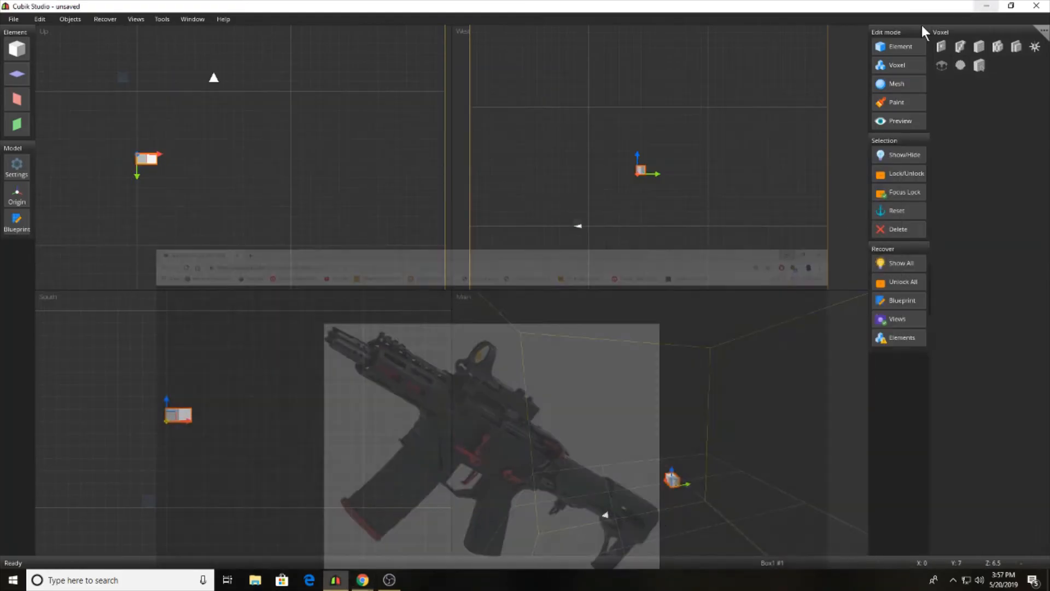
pyautogui.click(203, 186)
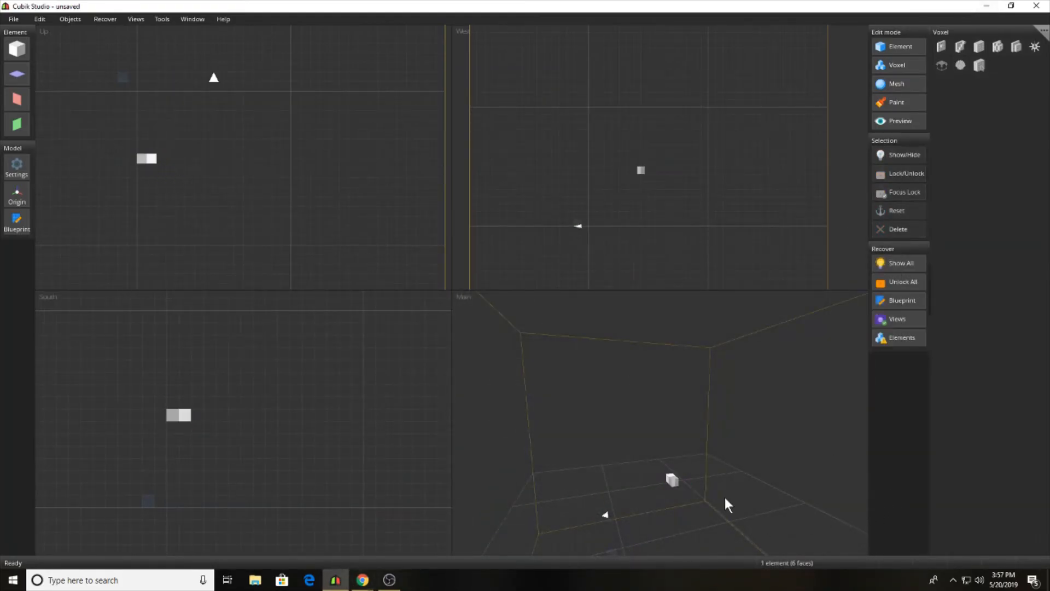
pyautogui.moveTo(727, 503); pyautogui.dragTo(606, 442, button='right')
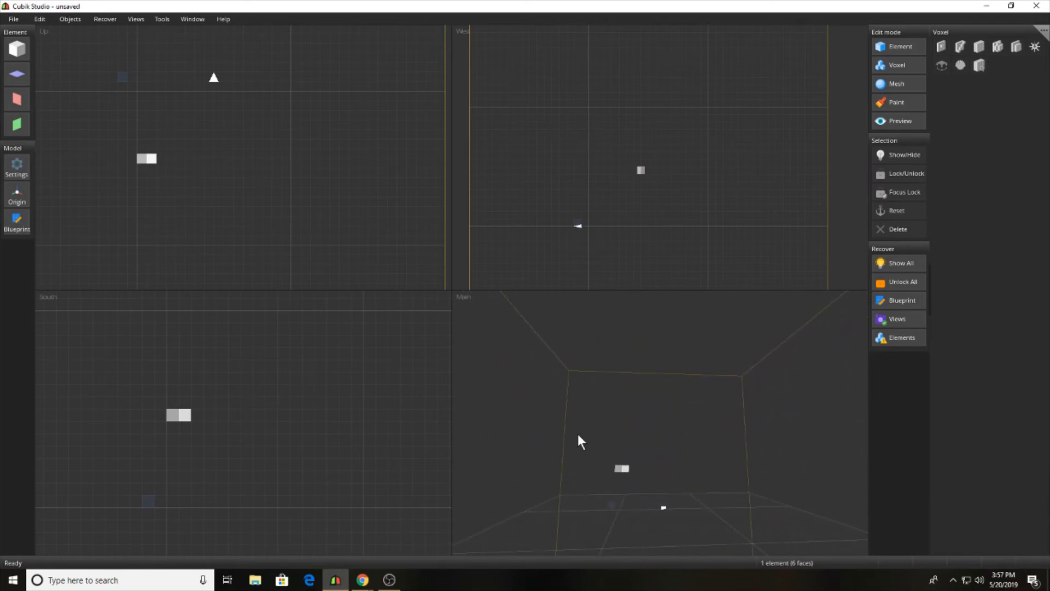
# Step: Add a second cube, shrink it to about 0.5 units and place it at X -0.5, Y 7, Z 6.5 beside the first box
pyautogui.click(17, 57)
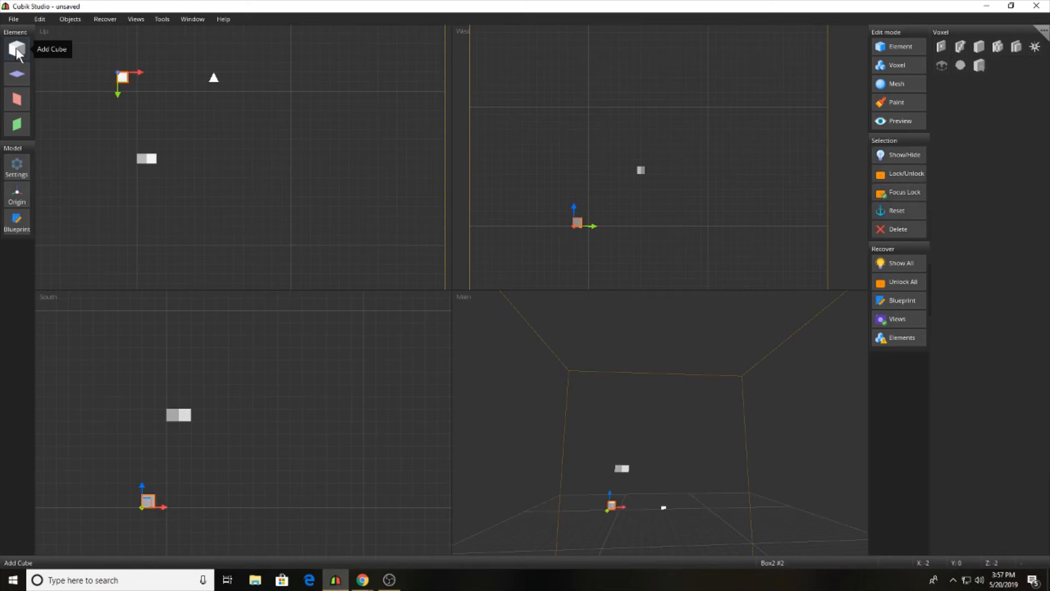
pyautogui.moveTo(125, 82); pyautogui.dragTo(127, 146)
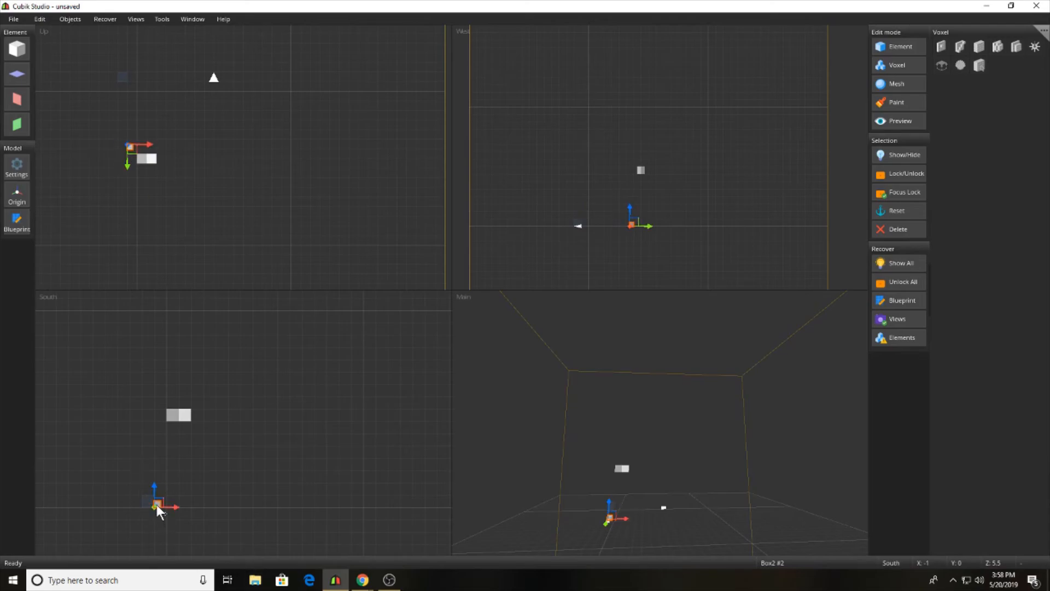
pyautogui.moveTo(157, 503); pyautogui.dragTo(162, 416)
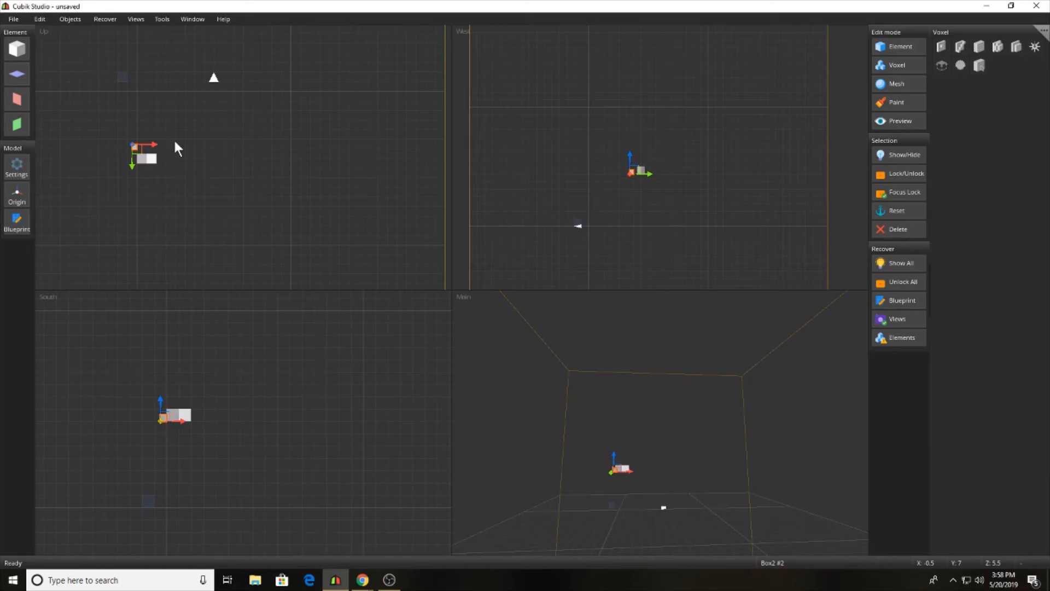
pyautogui.moveTo(133, 165); pyautogui.dragTo(131, 169)
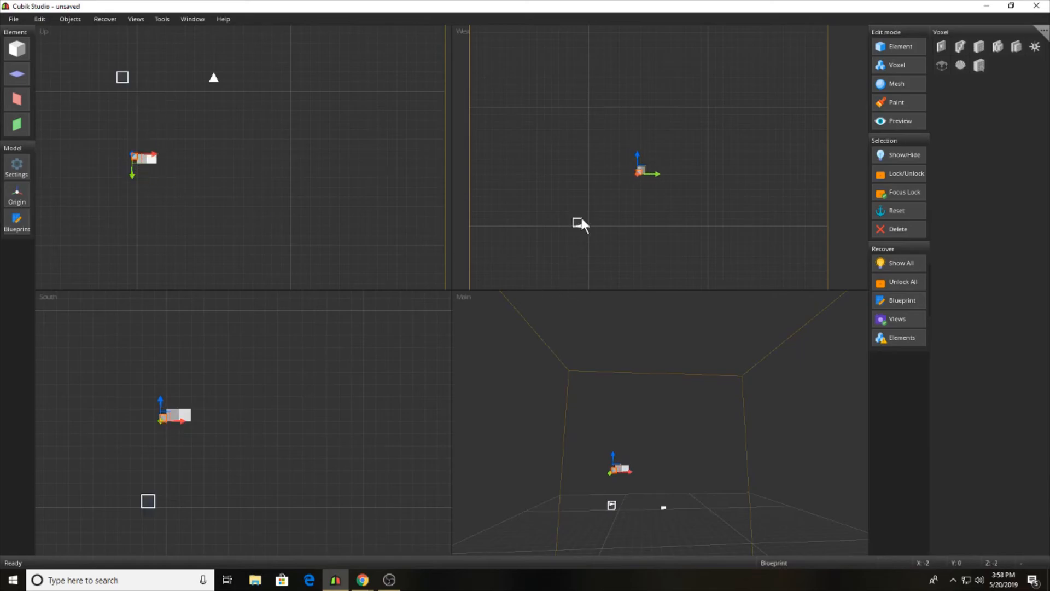
# Step: Slide the small cube along the X axis to X 0, inside the end of the larger box
pyautogui.moveTo(667, 431); pyautogui.dragTo(766, 438, button='middle')
pyautogui.click(766, 439)
pyautogui.scroll(3, 695, 490)
pyautogui.moveTo(695, 490); pyautogui.dragTo(688, 457, button='middle')
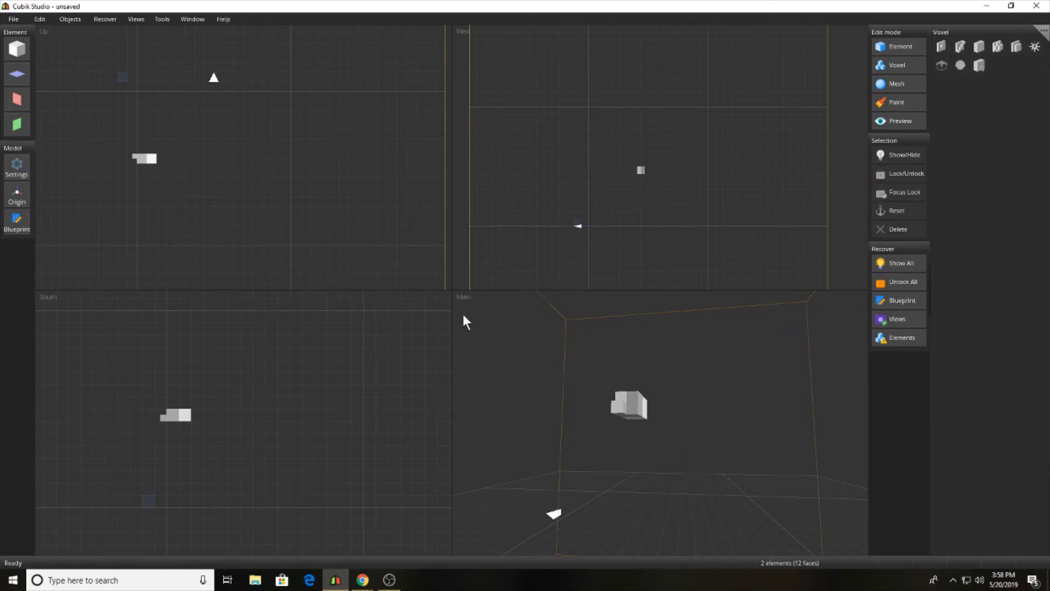
pyautogui.scroll(4, 103, 151)
pyautogui.moveTo(104, 153); pyautogui.dragTo(253, 178, button='middle')
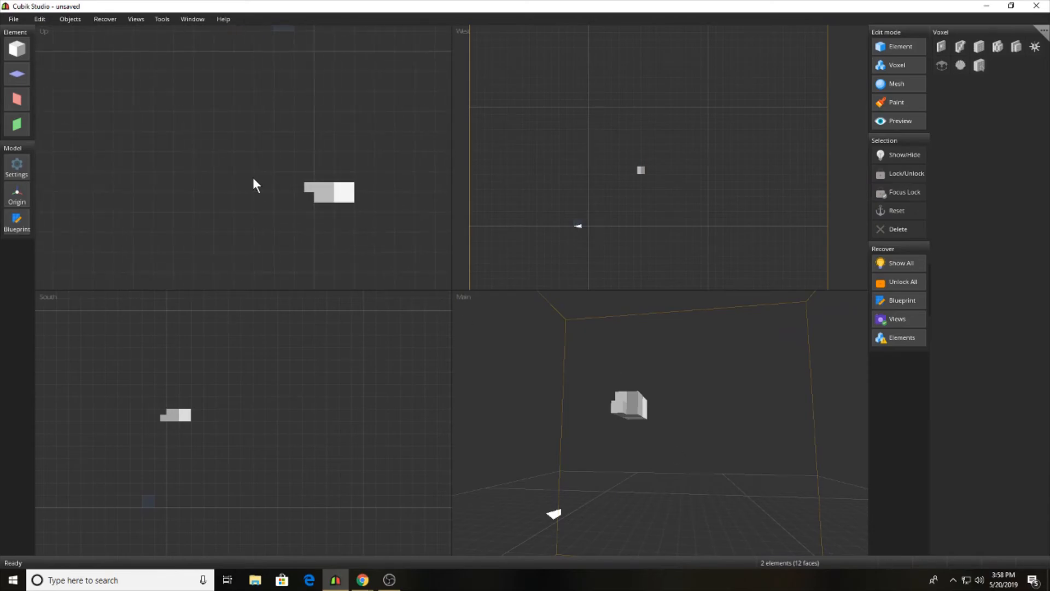
pyautogui.click(304, 191)
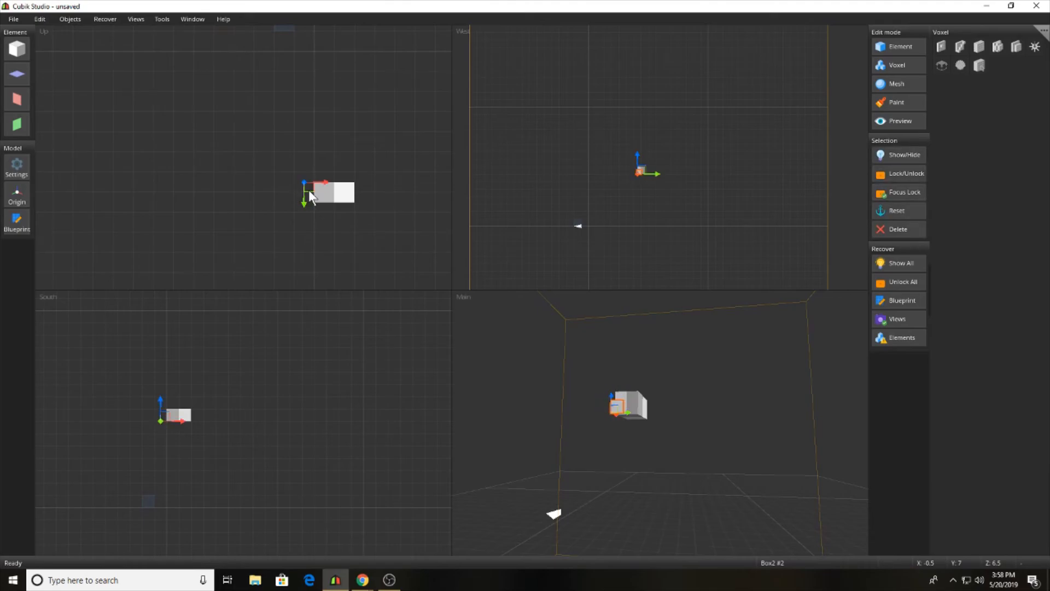
pyautogui.click(341, 179)
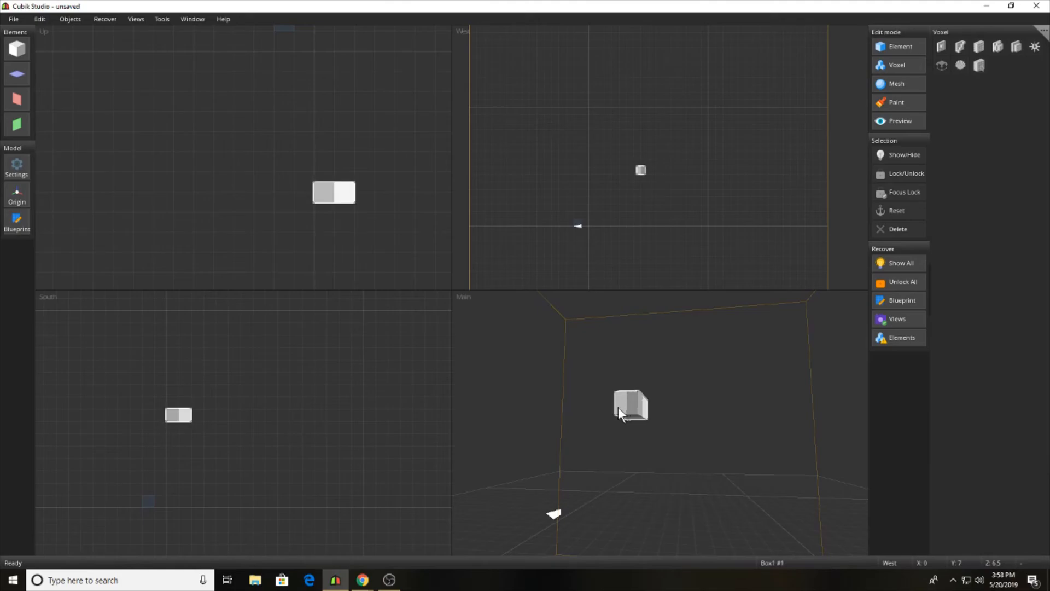
# Step: Switch to Element edit mode, select Box2 from the elements list and adjust it slightly along X at Box1's west face
pyautogui.click(887, 48)
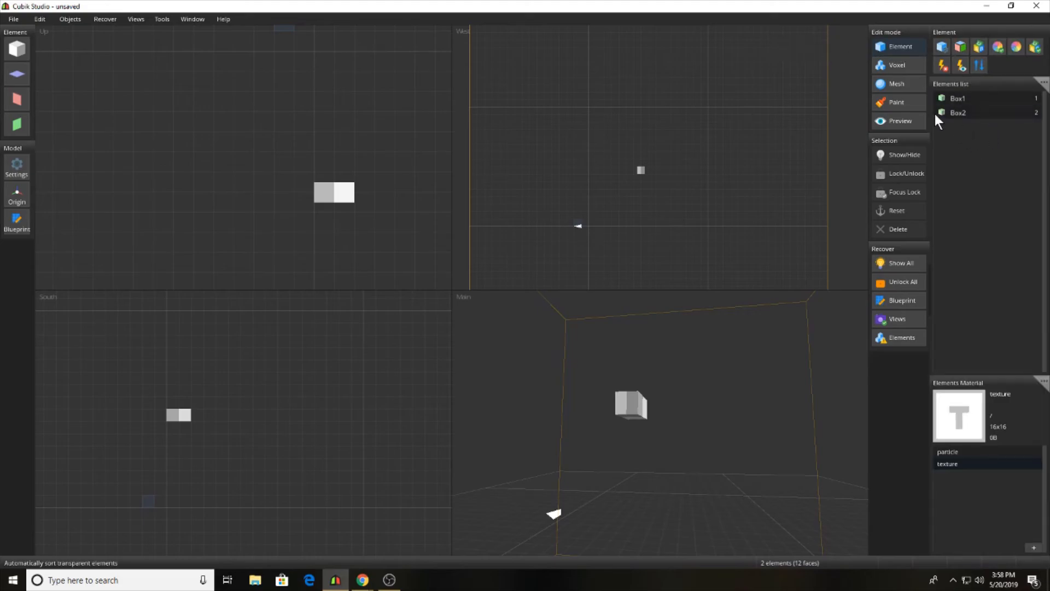
pyautogui.click(966, 113)
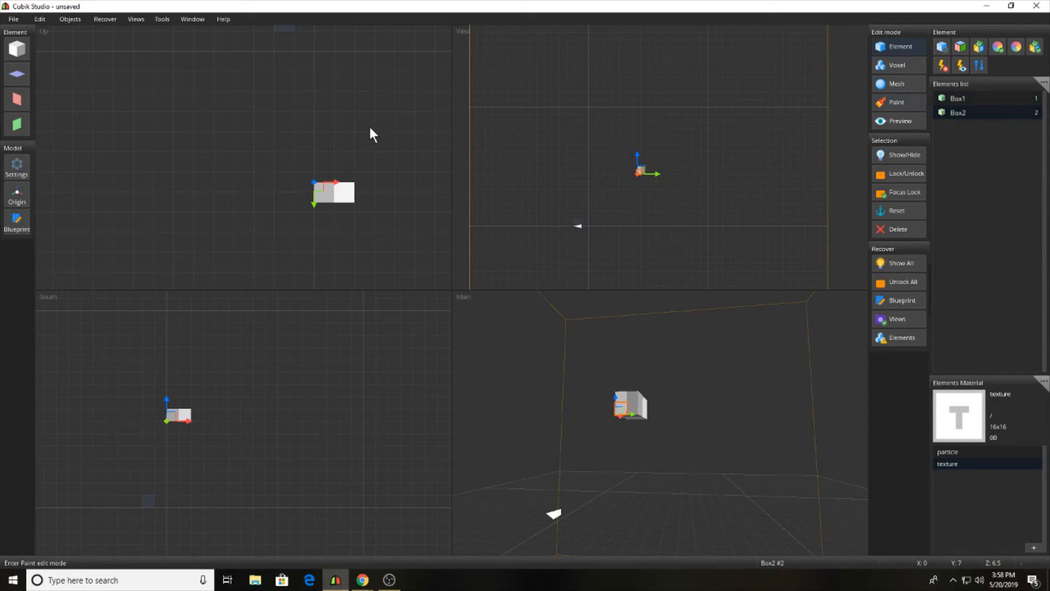
pyautogui.press('r')
pyautogui.moveTo(350, 209); pyautogui.dragTo(309, 215)
pyautogui.press('r')
pyautogui.click(636, 382)
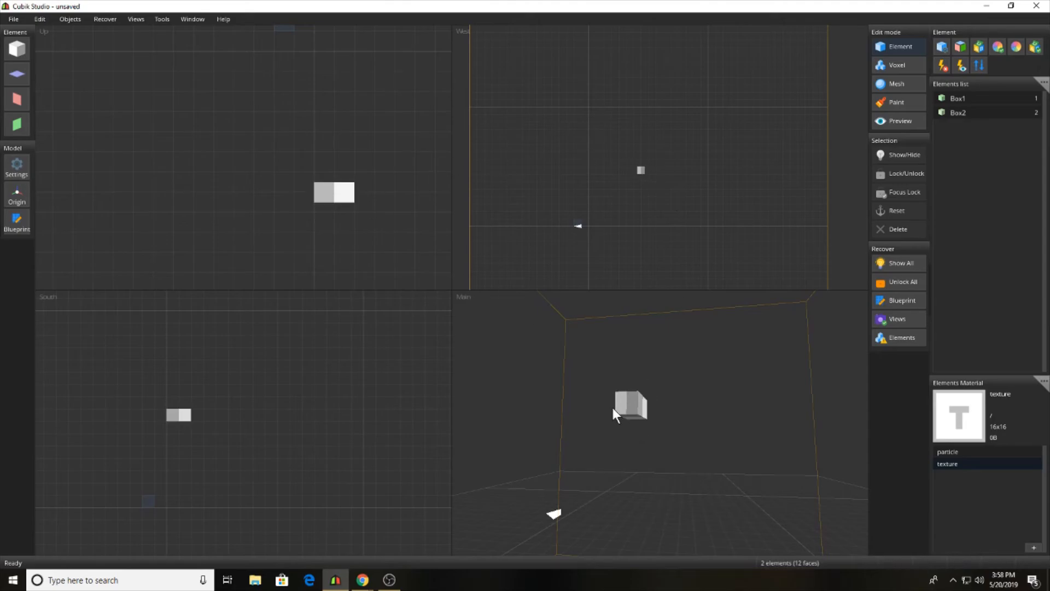
# Step: Try to offset Box2 by 0.25 on two axes with the Move command
pyautogui.moveTo(678, 391); pyautogui.dragTo(669, 424, button='middle')
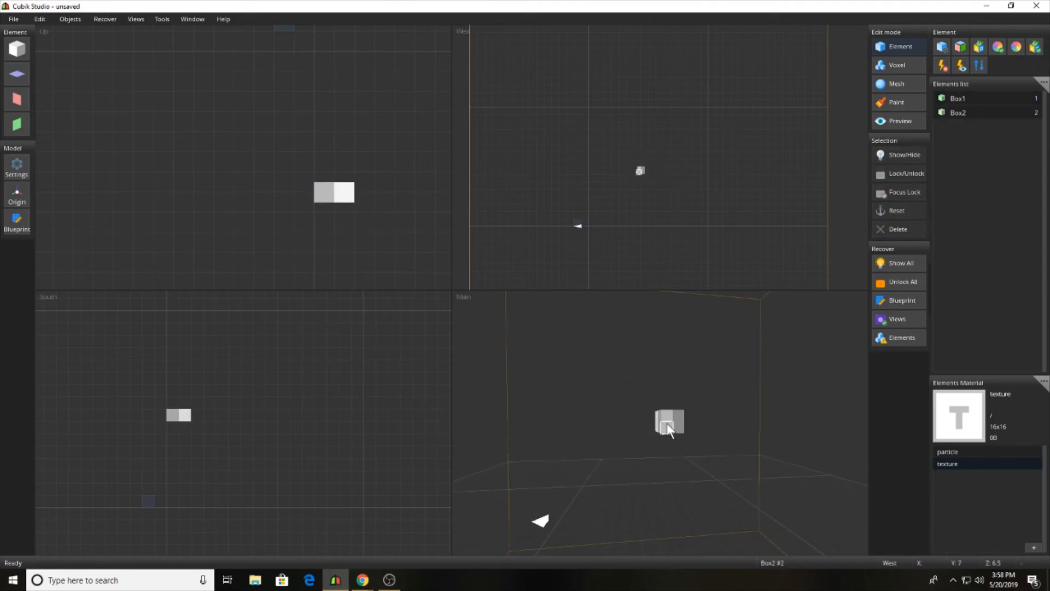
pyautogui.click(669, 429)
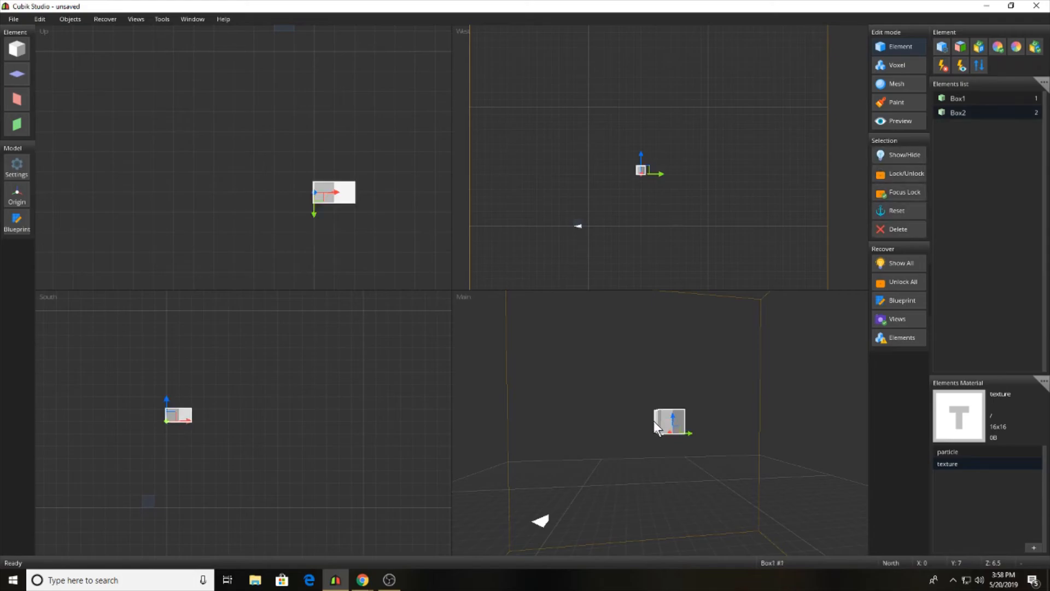
pyautogui.click(66, 18)
pyautogui.click(93, 109)
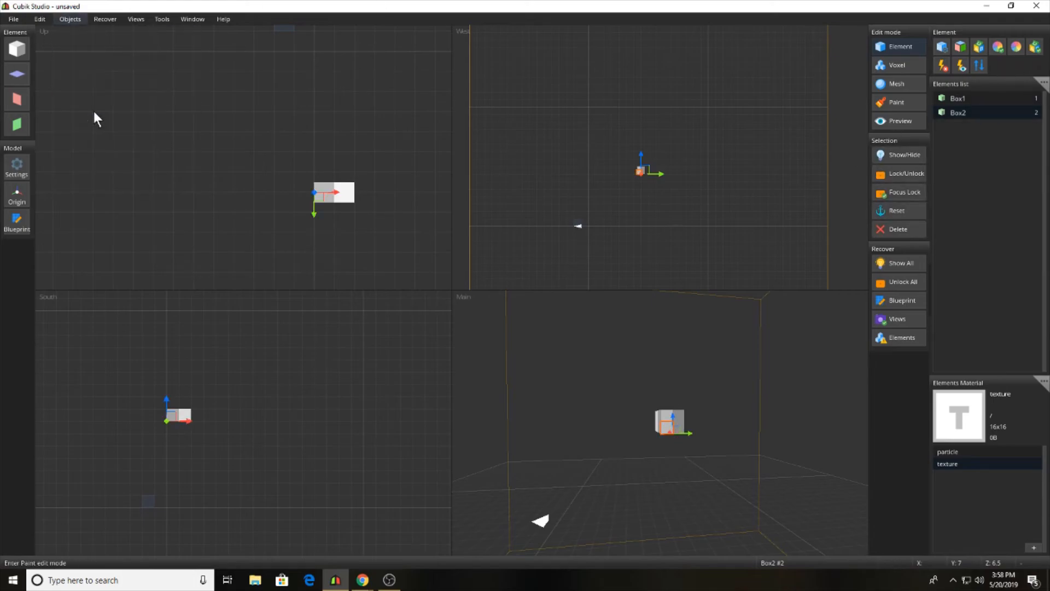
pyautogui.press('BackSpace')
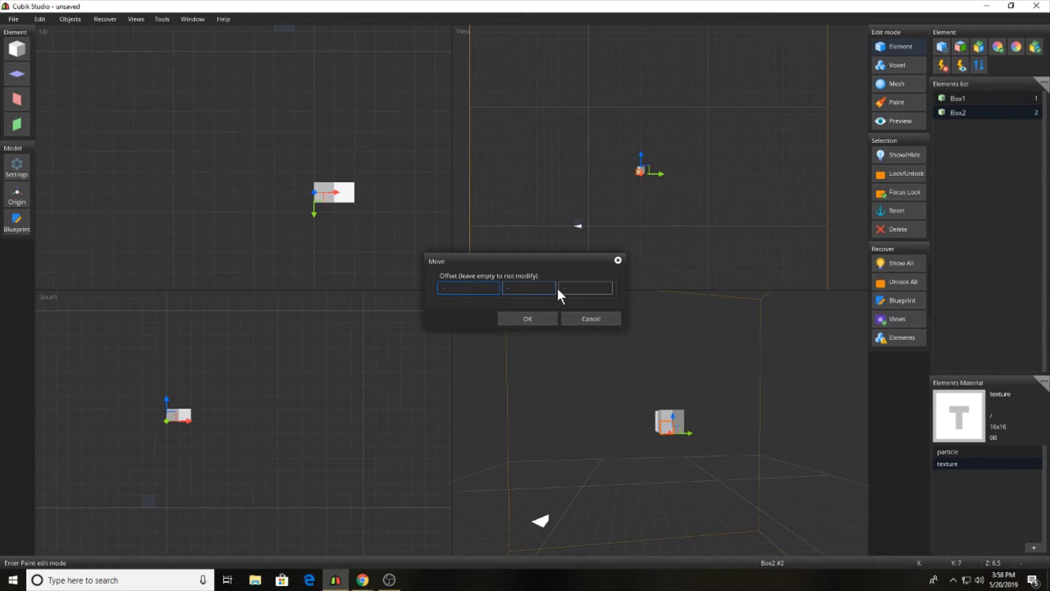
pyautogui.press('Tab')
pyautogui.click(525, 292)
pyautogui.write('0.25')
pyautogui.press('Tab')
pyautogui.write('0.25')
pyautogui.press('Return')
pyautogui.scroll(3, 633, 165)
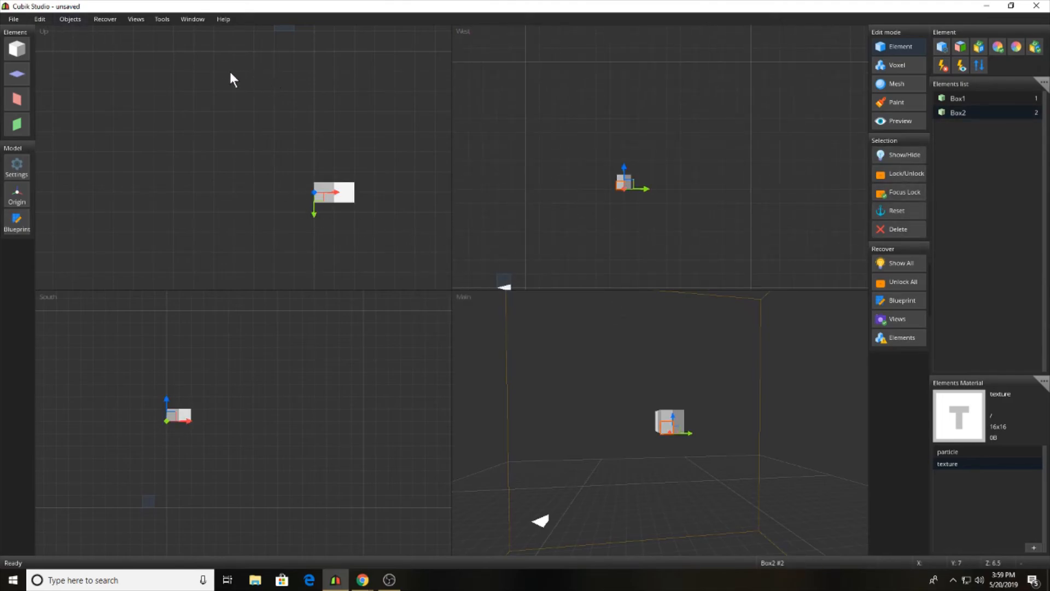
# Step: Offset Box2 by 0.25 along Y and Z with the Move command to centre it on Box1's end face
pyautogui.click(70, 20)
pyautogui.click(98, 122)
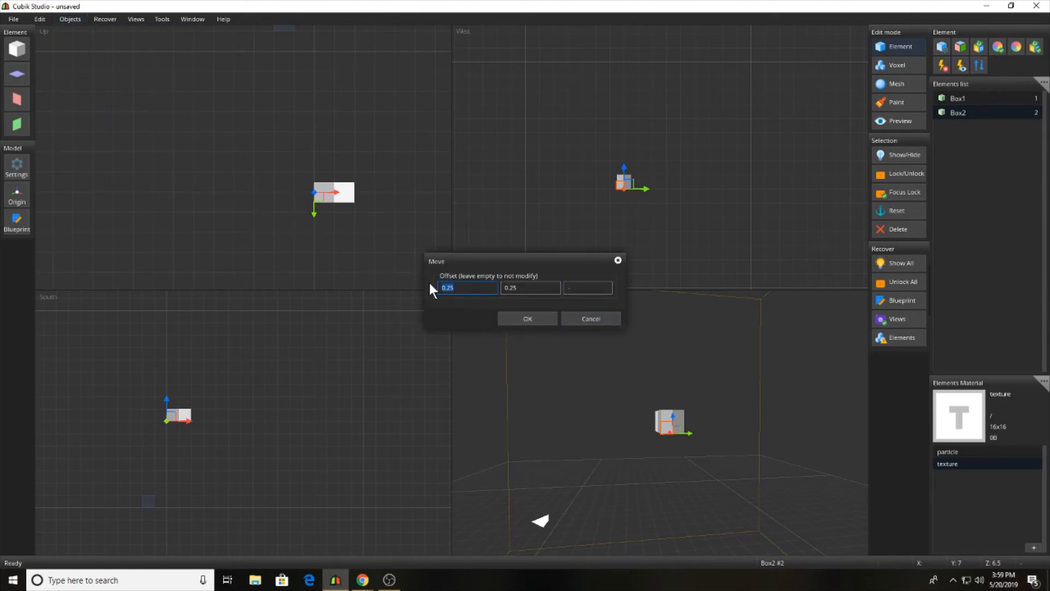
pyautogui.click(579, 288)
pyautogui.click(525, 319)
pyautogui.click(708, 182)
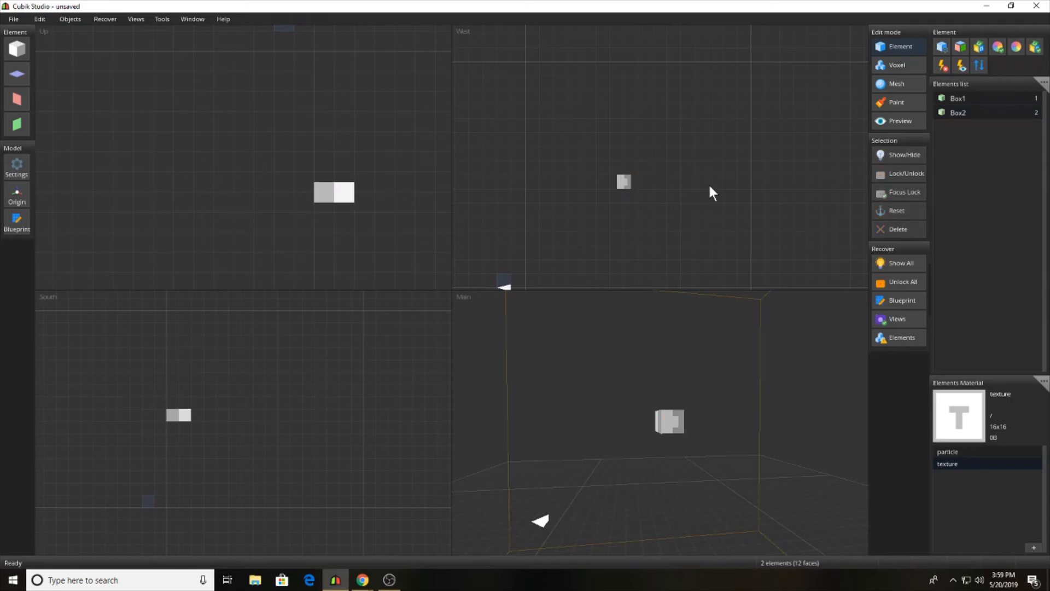
# Step: Inspect the two boxes from several angles and compare them with the rifle reference image in Chrome
pyautogui.moveTo(774, 474); pyautogui.dragTo(761, 462, button='middle')
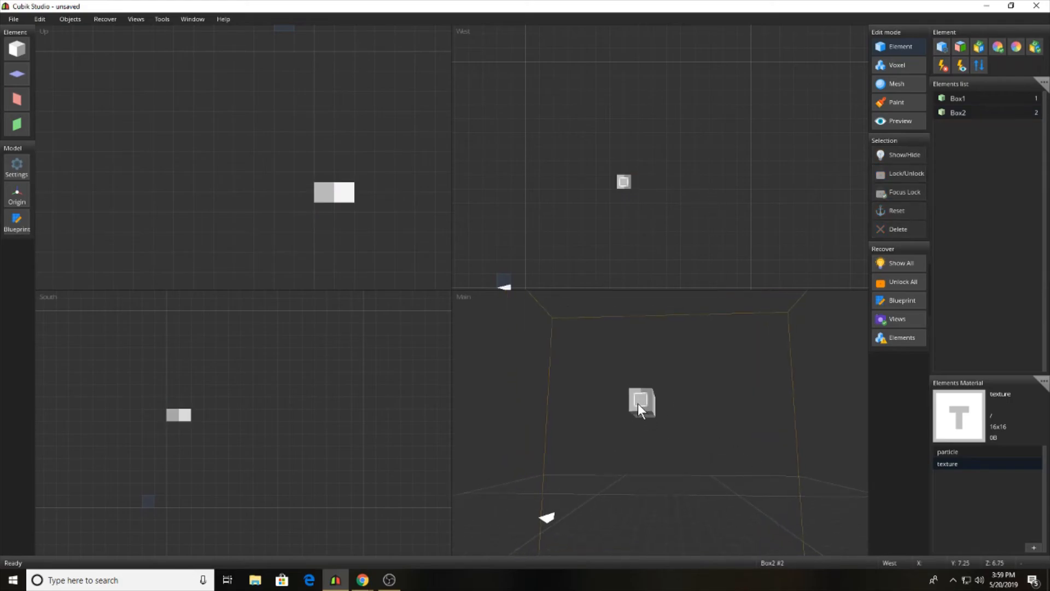
pyautogui.moveTo(737, 427)
pyautogui.mouseDown(button='middle')
pyautogui.moveTo(694, 441)
pyautogui.moveTo(605, 432)
pyautogui.moveTo(733, 443)
pyautogui.mouseUp(button='middle')
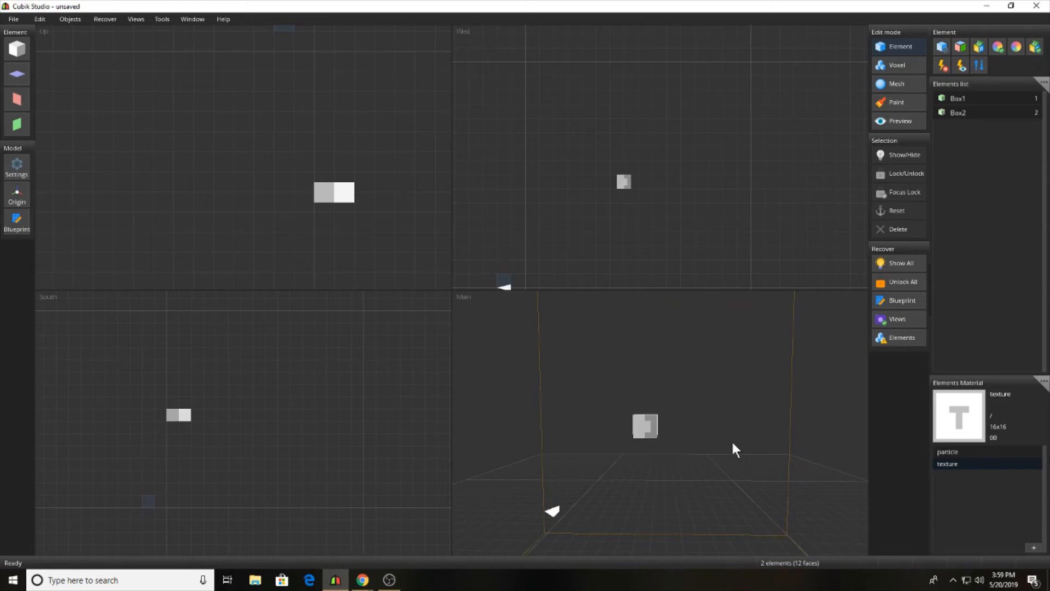
pyautogui.moveTo(673, 455); pyautogui.dragTo(574, 474, button='middle')
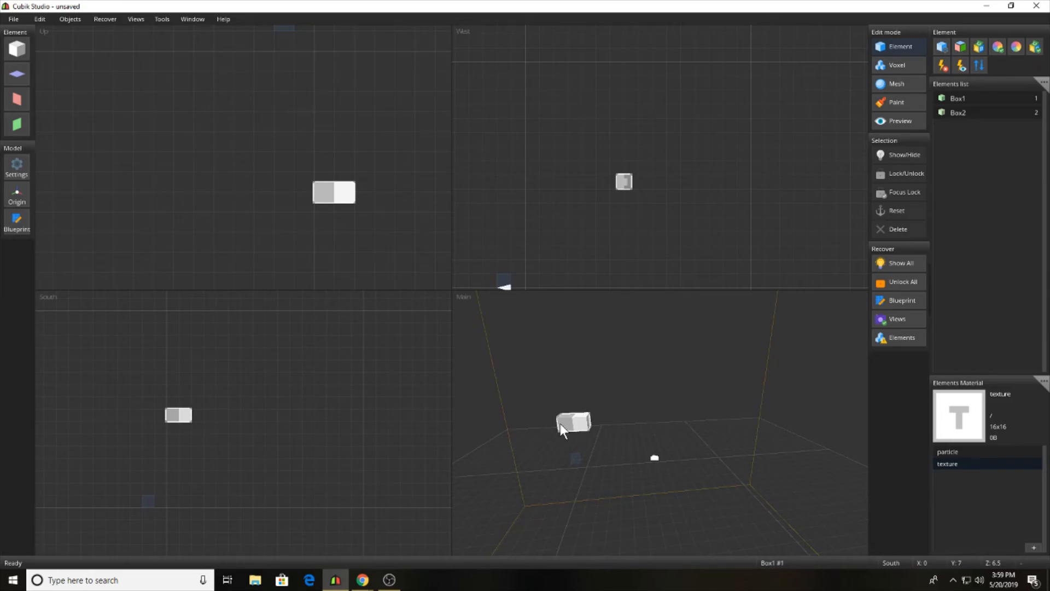
pyautogui.moveTo(363, 579)
pyautogui.click(393, 523)
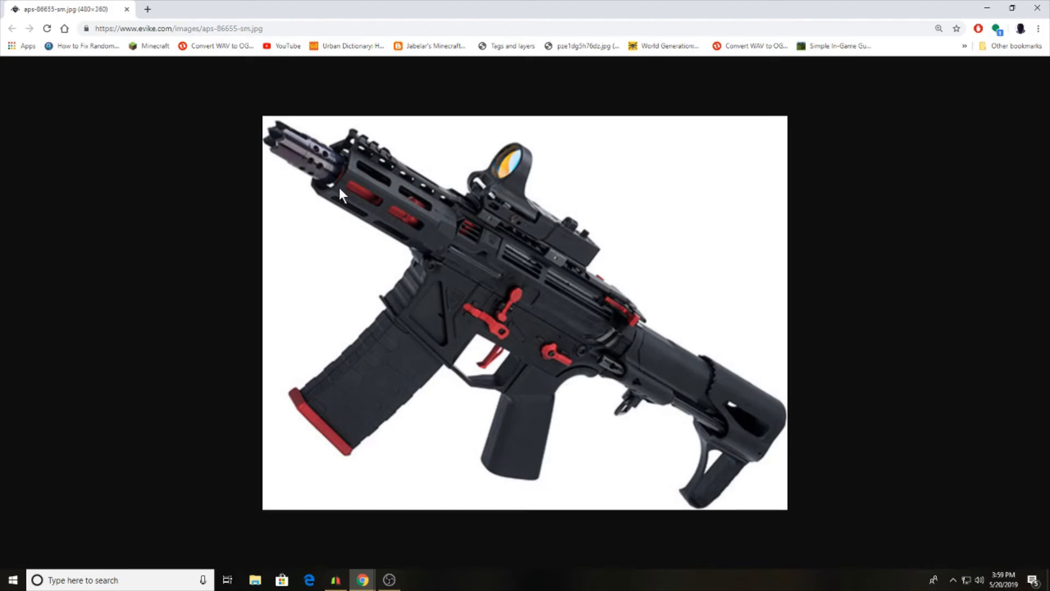
pyautogui.click(988, 8)
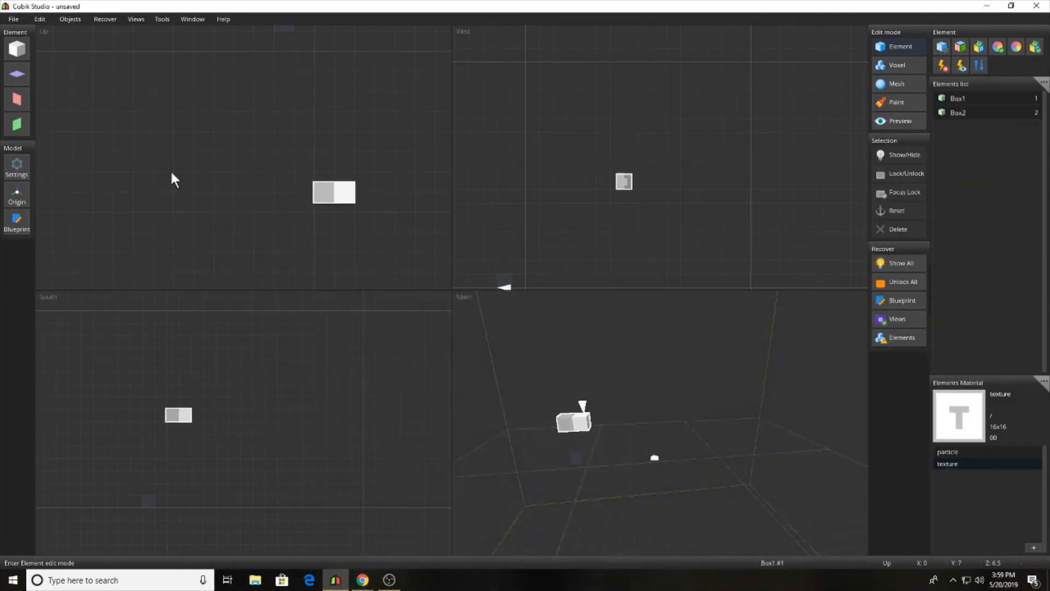
# Step: Add a third cube at X 2, Y 7.5 and resize it into a bar about 3.5 units long and 0.5 thick
pyautogui.click(21, 48)
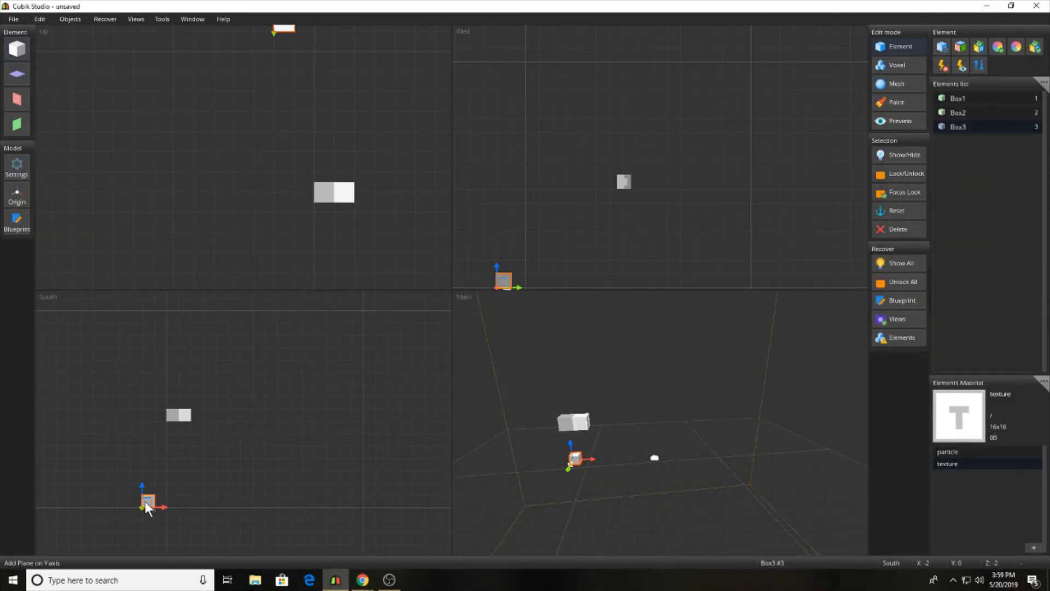
pyautogui.moveTo(145, 501); pyautogui.dragTo(222, 415)
pyautogui.moveTo(368, 51); pyautogui.dragTo(340, 77, button='middle')
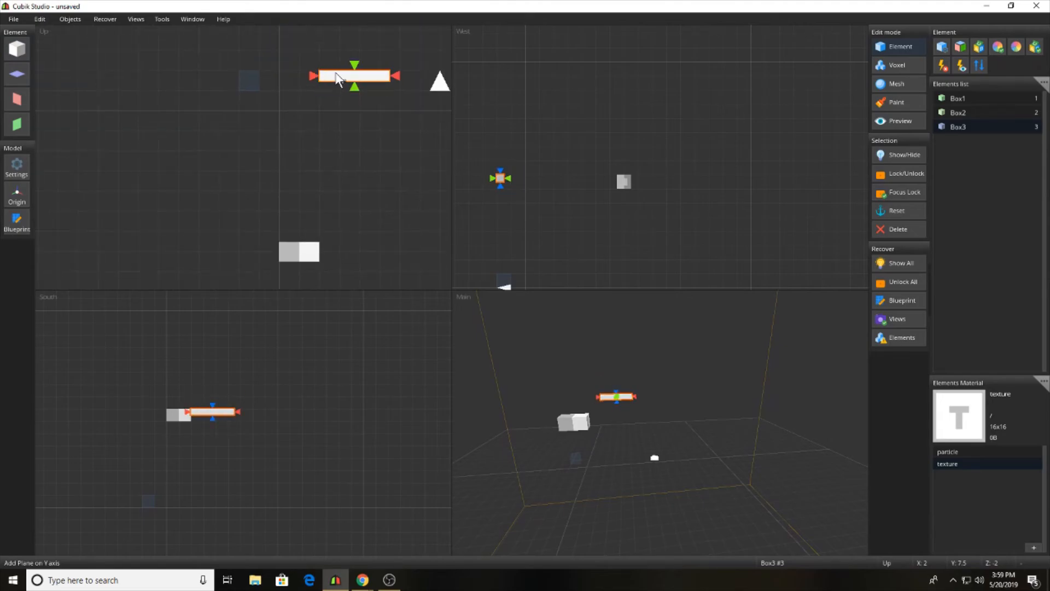
# Step: Move the thin bar to Y 7, Z 6.5 so it meets the east end of Box1
pyautogui.click(337, 79)
pyautogui.moveTo(316, 134); pyautogui.dragTo(317, 293)
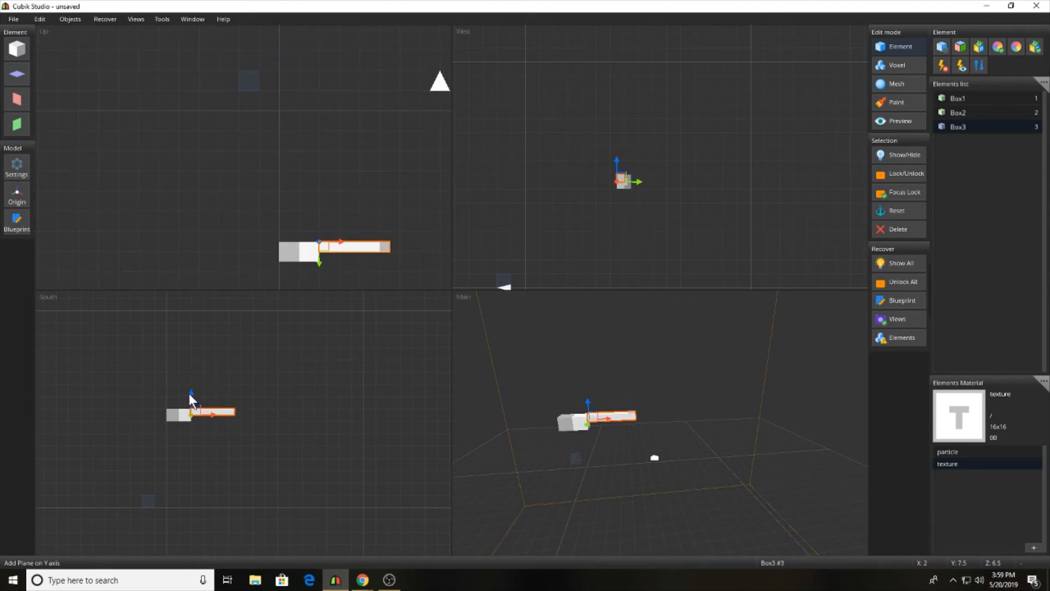
pyautogui.moveTo(189, 393); pyautogui.dragTo(189, 400)
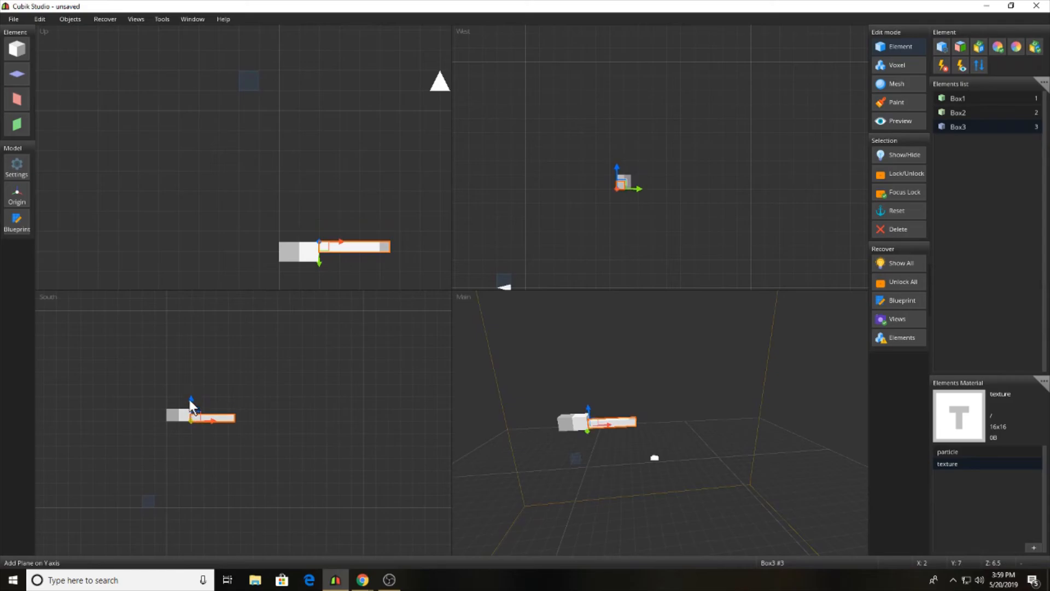
# Step: Offset the thin bar by 0.25 along Y and Z with the Move command to centre it on Box1
pyautogui.click(72, 20)
pyautogui.click(108, 117)
pyautogui.click(517, 317)
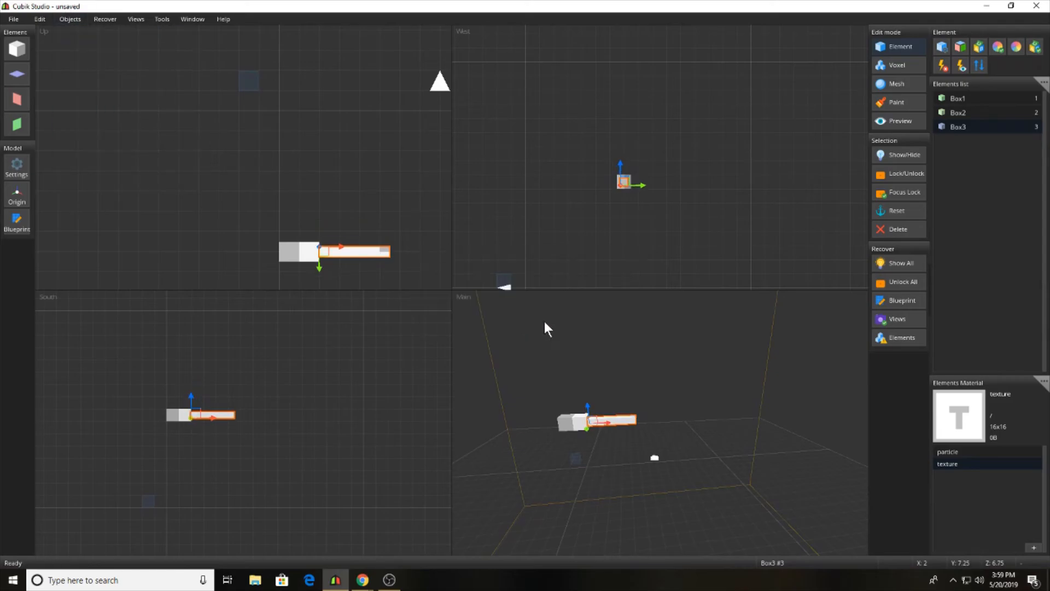
pyautogui.click(663, 388)
pyautogui.moveTo(663, 388); pyautogui.dragTo(584, 479, button='middle')
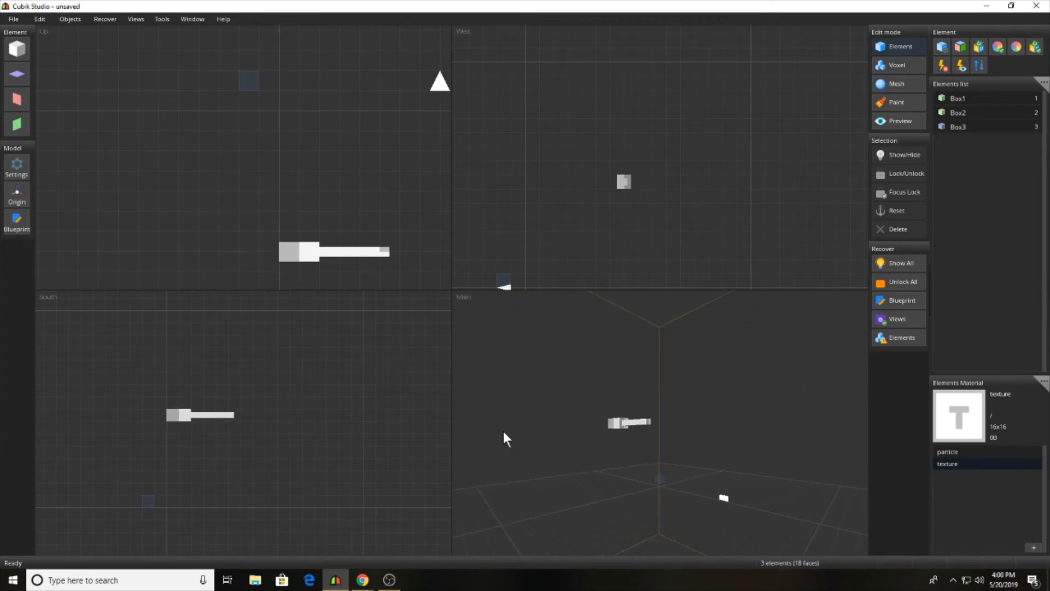
# Step: Check the rifle reference image in Chrome and add a fourth cube at X 2.5, Y 7, sized about 2.5 units long and 1 thick
pyautogui.moveTo(362, 579)
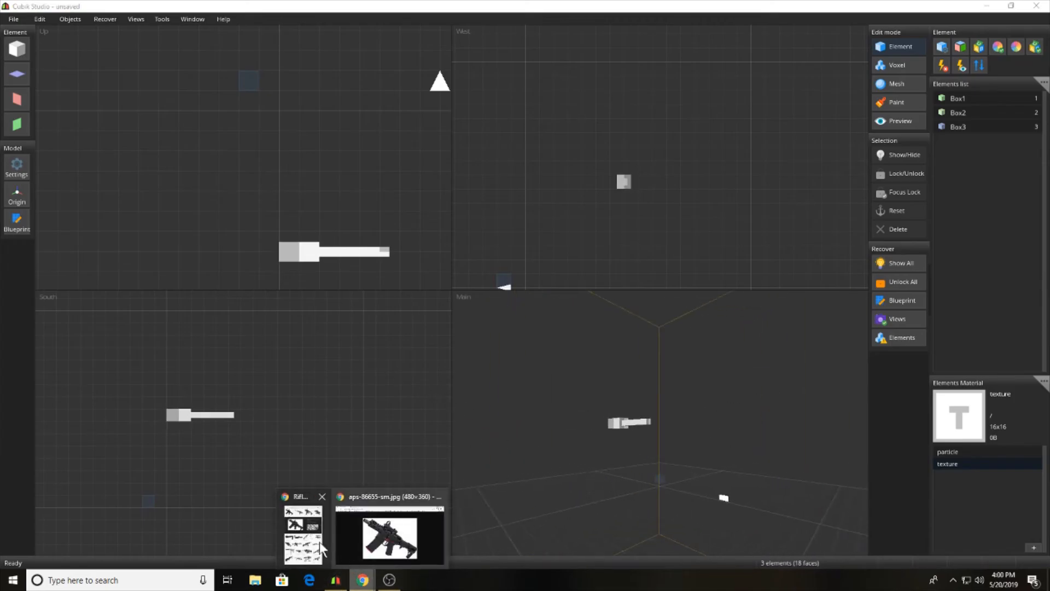
pyautogui.click(362, 531)
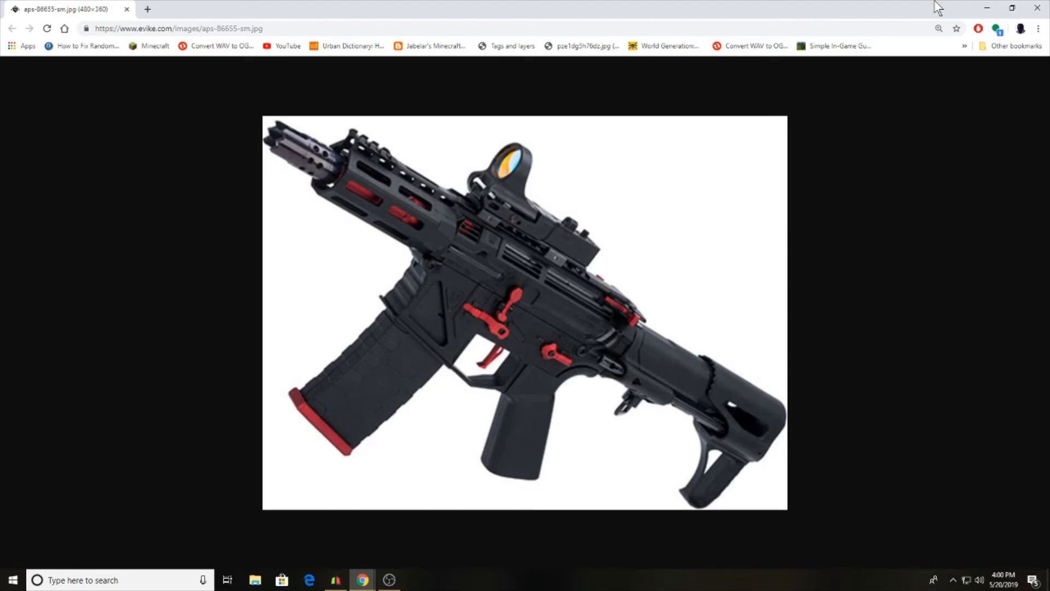
pyautogui.click(987, 8)
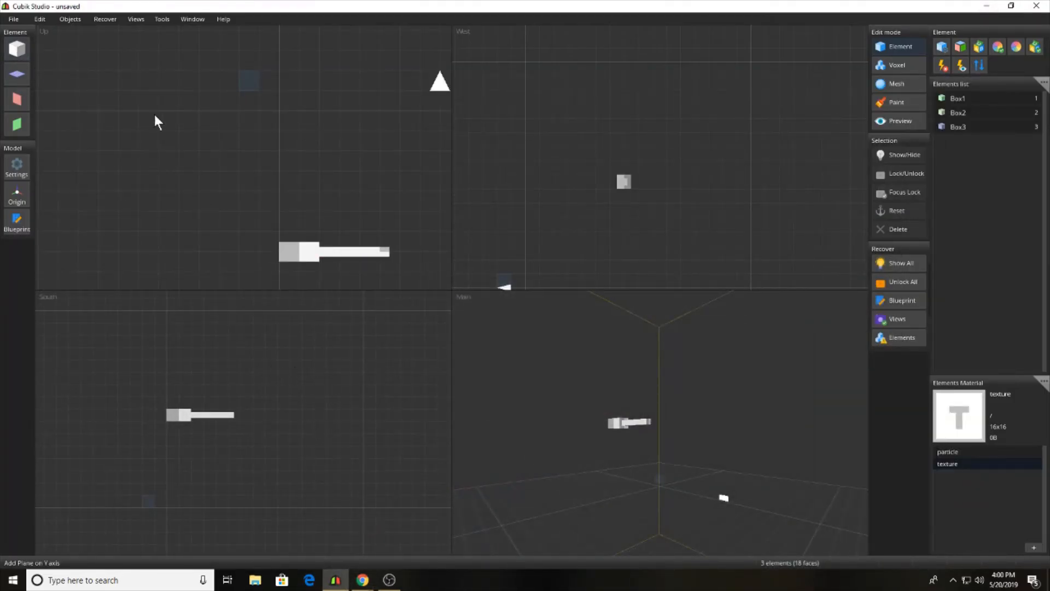
pyautogui.click(16, 49)
pyautogui.moveTo(148, 500); pyautogui.dragTo(222, 419)
pyautogui.click(215, 416)
pyautogui.click(231, 414)
pyautogui.click(238, 418)
pyautogui.moveTo(362, 579)
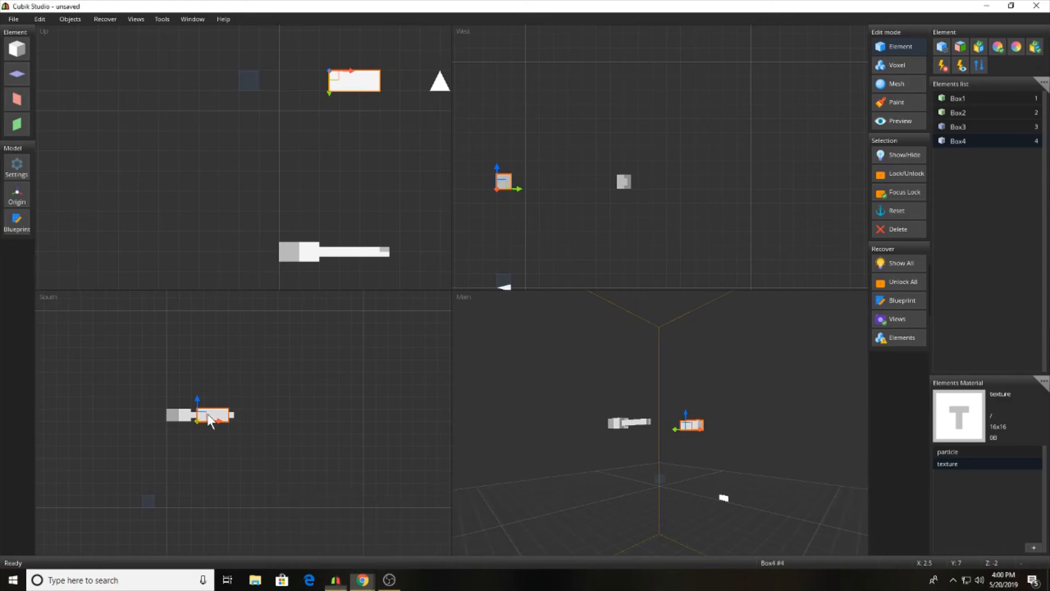
# Step: Undo the accidental changes to the thin bar Box3
pyautogui.click(211, 418)
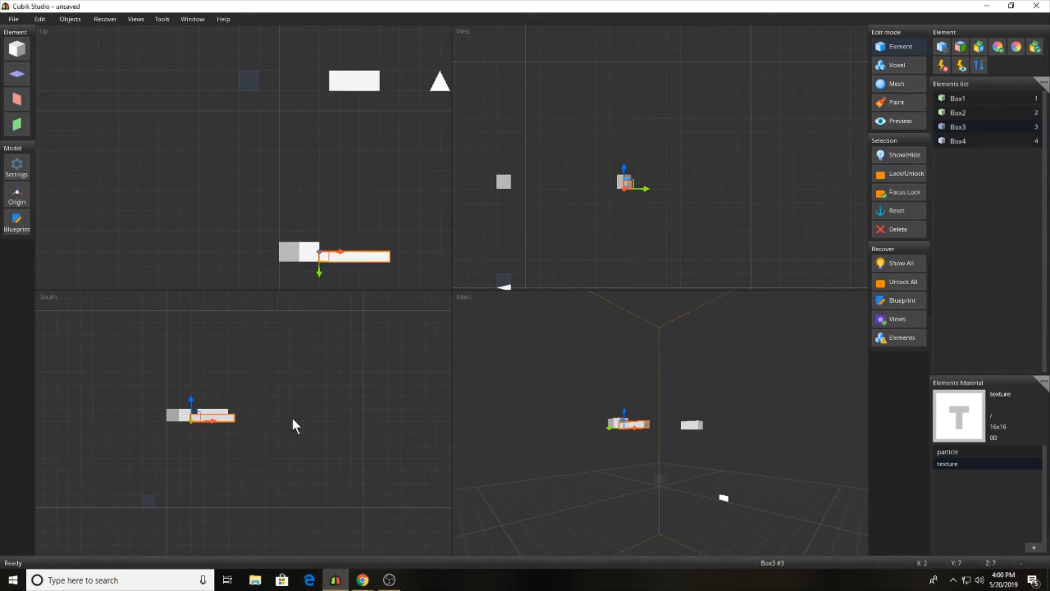
pyautogui.hotkey('ctrl', 'z')
pyautogui.hotkey('ctrl', 'z')
pyautogui.hotkey('ctrl', 'z')
pyautogui.hotkey('ctrl', 'z')
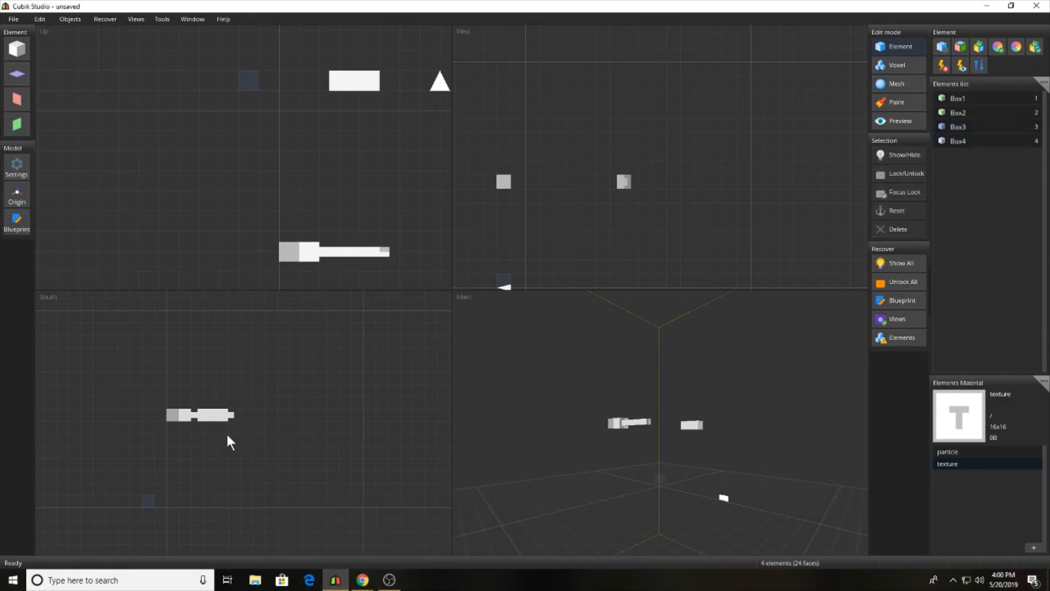
# Step: Move Box4 to X 2, Z 6.5 against Box1's end and shorten it into a collar about 0.5 units long
pyautogui.click(216, 418)
pyautogui.moveTo(218, 419); pyautogui.dragTo(213, 419)
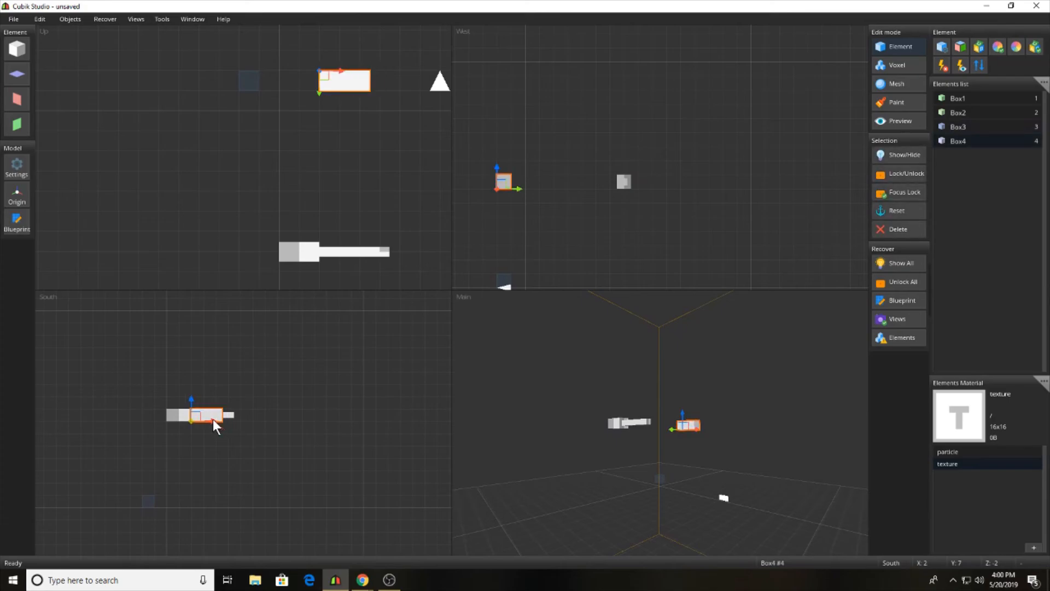
pyautogui.moveTo(322, 97); pyautogui.dragTo(323, 262)
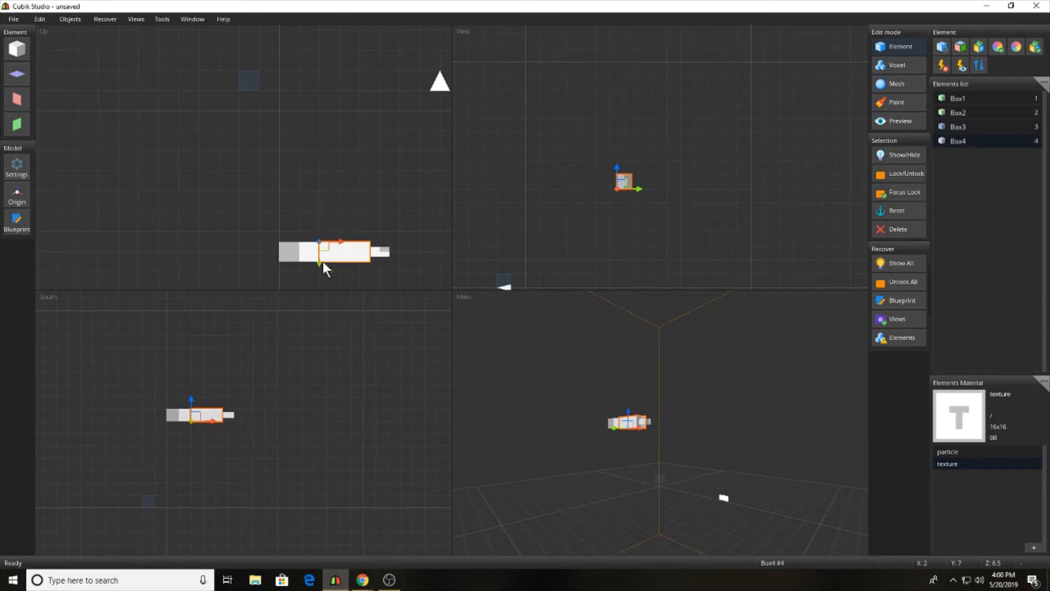
pyautogui.press('s')
pyautogui.moveTo(200, 418); pyautogui.dragTo(176, 416)
# Step: Copy the collar along the thin bar and place the copy at X 5, flush with the bar's far end
pyautogui.press('m')
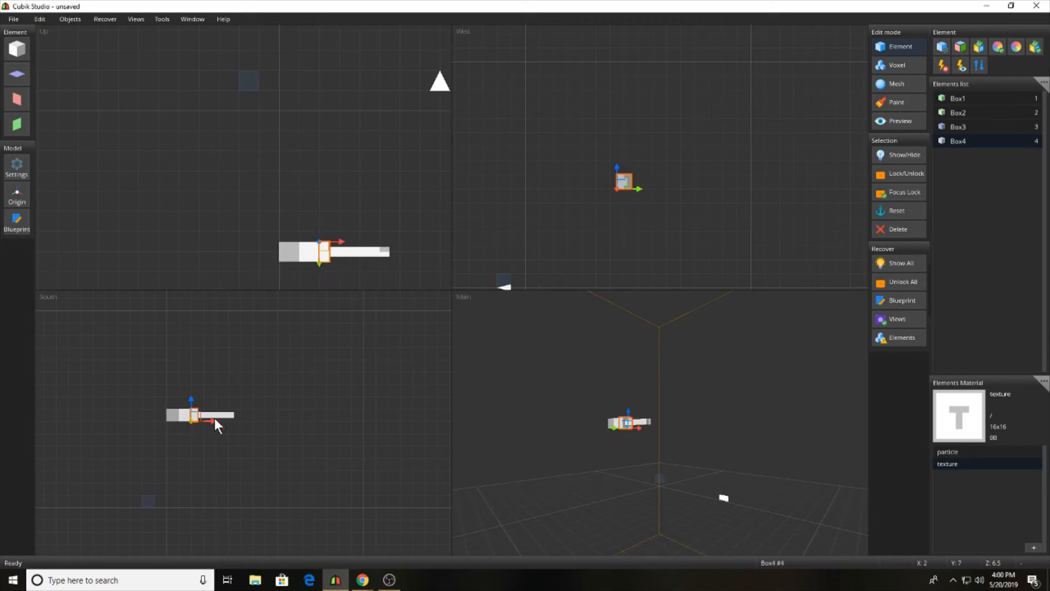
pyautogui.moveTo(215, 421); pyautogui.dragTo(256, 424)
pyautogui.click(193, 419)
pyautogui.click(240, 416)
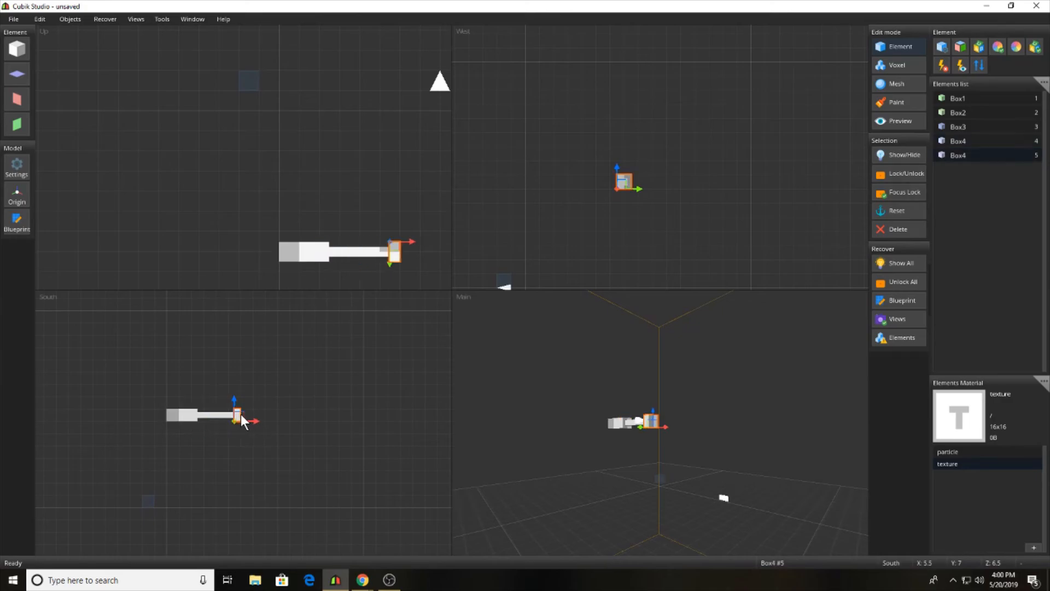
pyautogui.moveTo(257, 423)
pyautogui.mouseDown()
pyautogui.moveTo(293, 426)
pyautogui.moveTo(251, 426)
pyautogui.mouseUp()
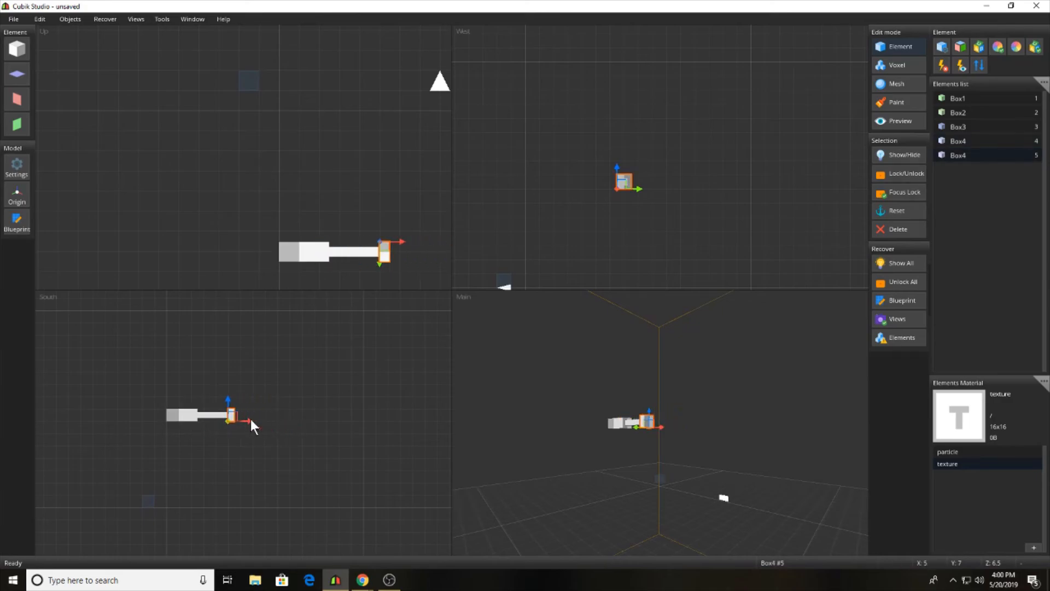
# Step: Orbit around the barrel model and compare it with the rifle reference image in Chrome
pyautogui.moveTo(645, 347); pyautogui.dragTo(704, 402)
pyautogui.hotkey('alt', 'Tab')
pyautogui.hotkey('alt', 'Tab')
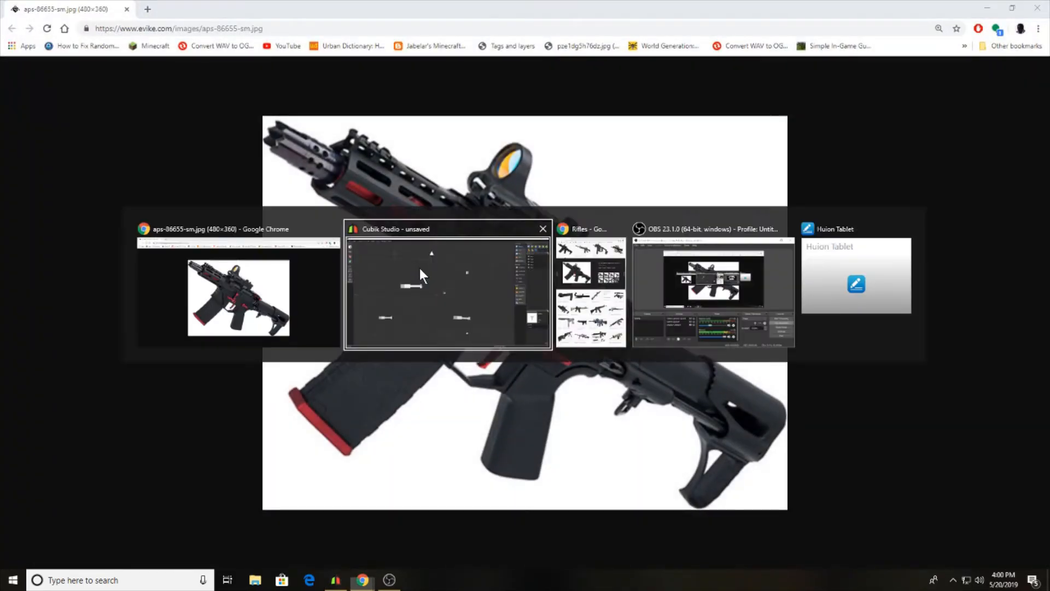
pyautogui.moveTo(521, 439); pyautogui.dragTo(714, 408)
pyautogui.hotkey('alt', 'Tab')
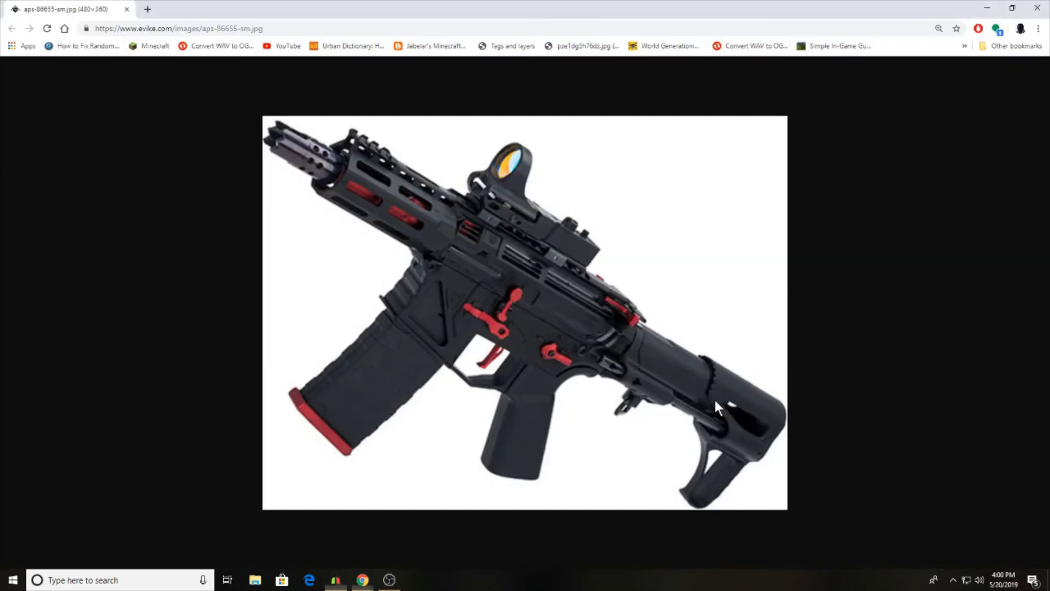
pyautogui.hotkey('alt', 'Tab')
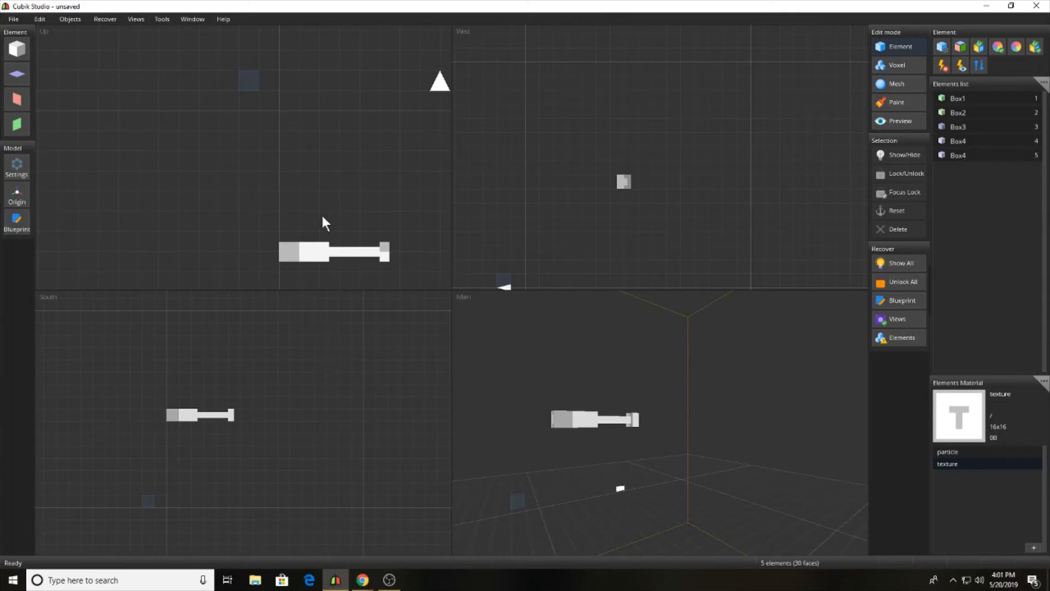
# Step: Turn the two collars into posts 0.5 deep at Z 6 and copy both across the thin bar to Z 7.5
pyautogui.click(324, 249)
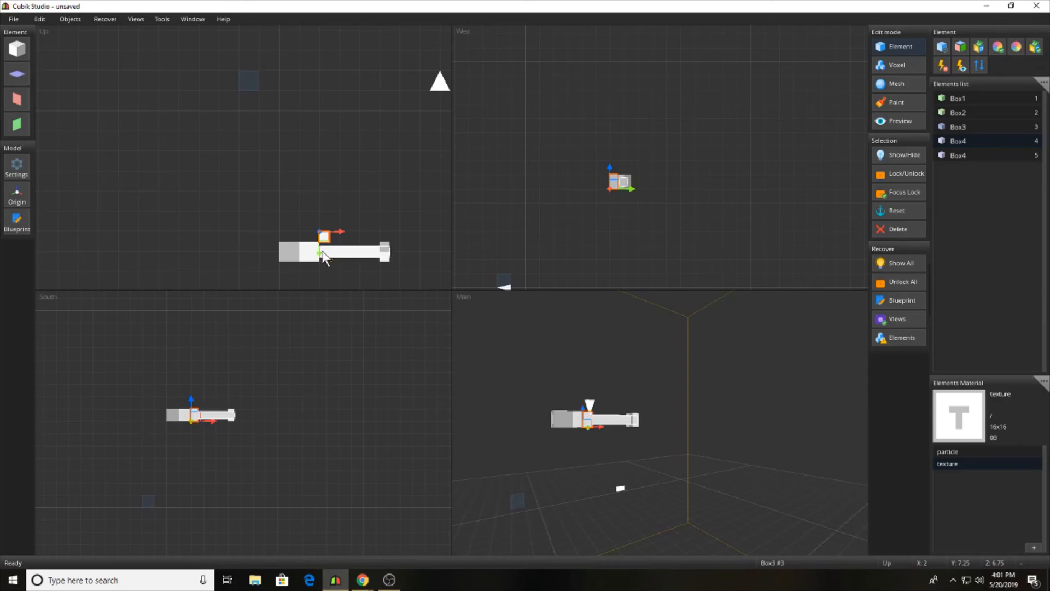
pyautogui.keyDown('shift'); pyautogui.moveTo(323, 253); pyautogui.dragTo(320, 280); pyautogui.keyUp('shift')
pyautogui.click(393, 255)
pyautogui.click(387, 255)
pyautogui.moveTo(387, 255); pyautogui.dragTo(380, 278)
pyautogui.click(465, 278)
# Step: Recheck the reference and add a cube at X 2.5, Y 7, Z 6 as a side bar about 2.5 units long between the posts
pyautogui.moveTo(640, 405); pyautogui.dragTo(682, 436, button='middle')
pyautogui.hotkey('alt', 'Tab')
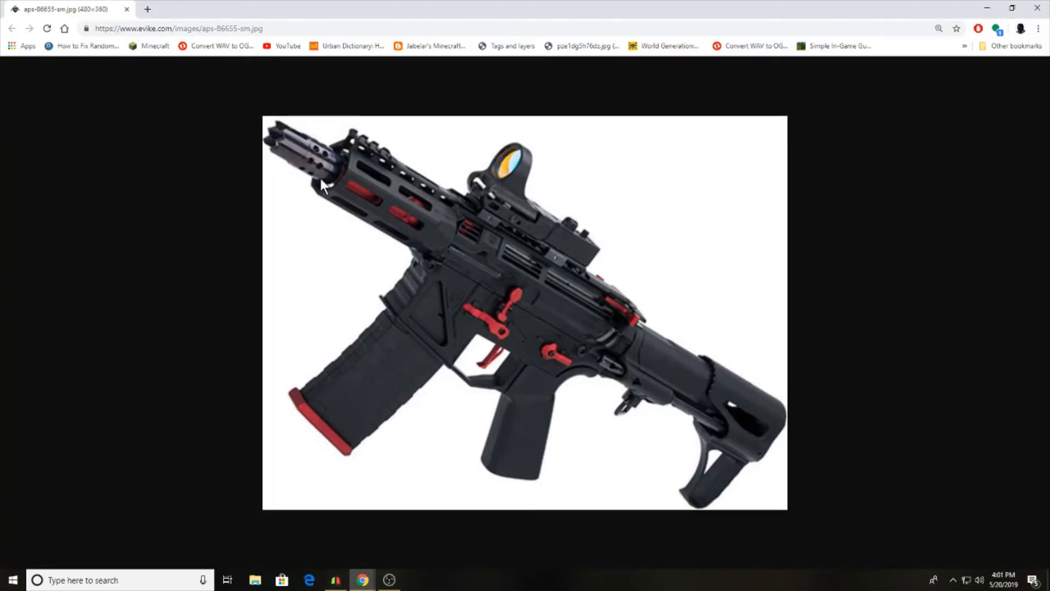
pyautogui.hotkey('alt', 'Tab')
pyautogui.click(17, 50)
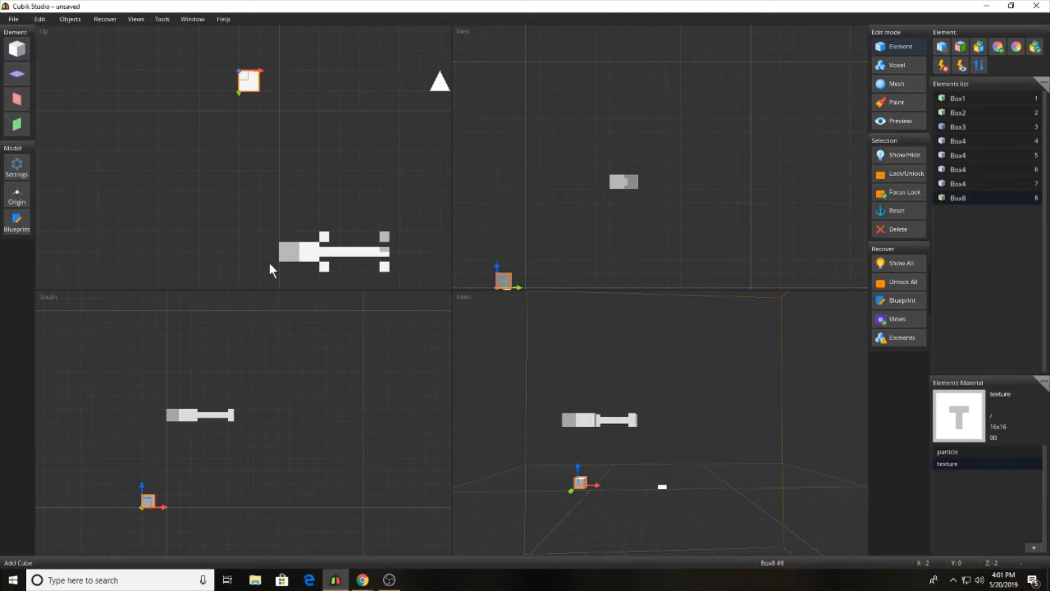
pyautogui.moveTo(247, 78); pyautogui.dragTo(377, 240)
pyautogui.moveTo(204, 481); pyautogui.dragTo(209, 416)
pyautogui.click(712, 432)
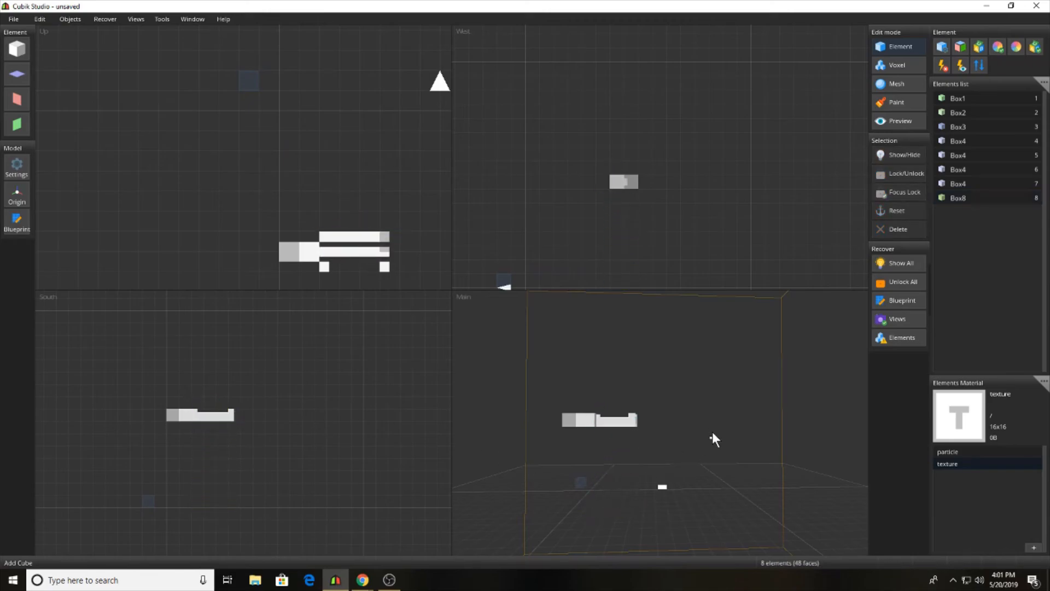
pyautogui.moveTo(712, 432)
pyautogui.mouseDown(button='middle')
pyautogui.moveTo(802, 476)
pyautogui.moveTo(855, 482)
pyautogui.moveTo(721, 476)
pyautogui.moveTo(757, 399)
pyautogui.moveTo(719, 430)
pyautogui.mouseUp(button='middle')
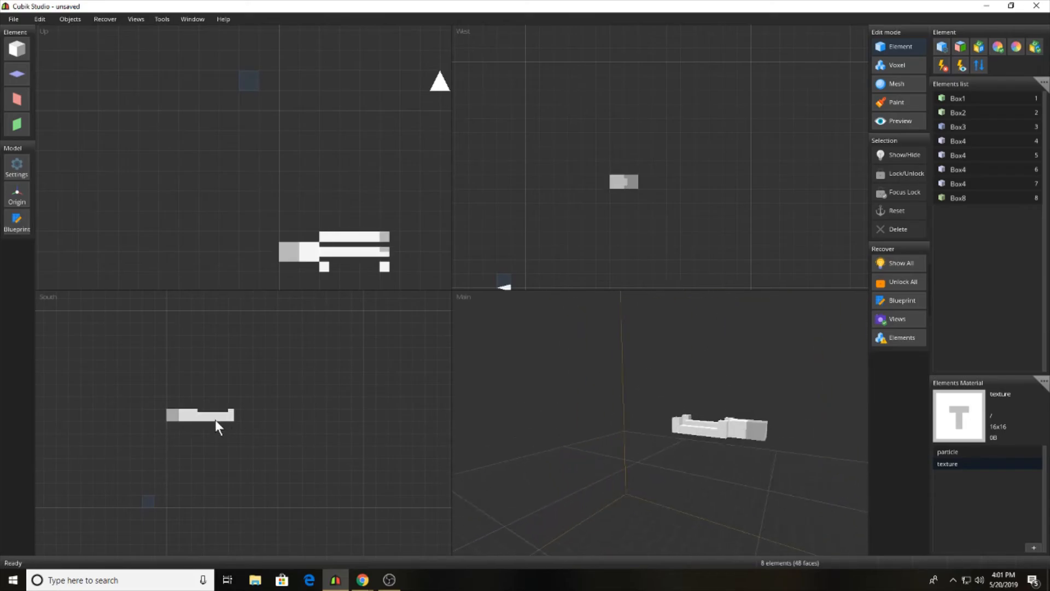
# Step: Compare with the reference and scale the side bar Box8 by 0.5 in height only, leaving its length and depth unmodified
pyautogui.hotkey('alt', 'Tab')
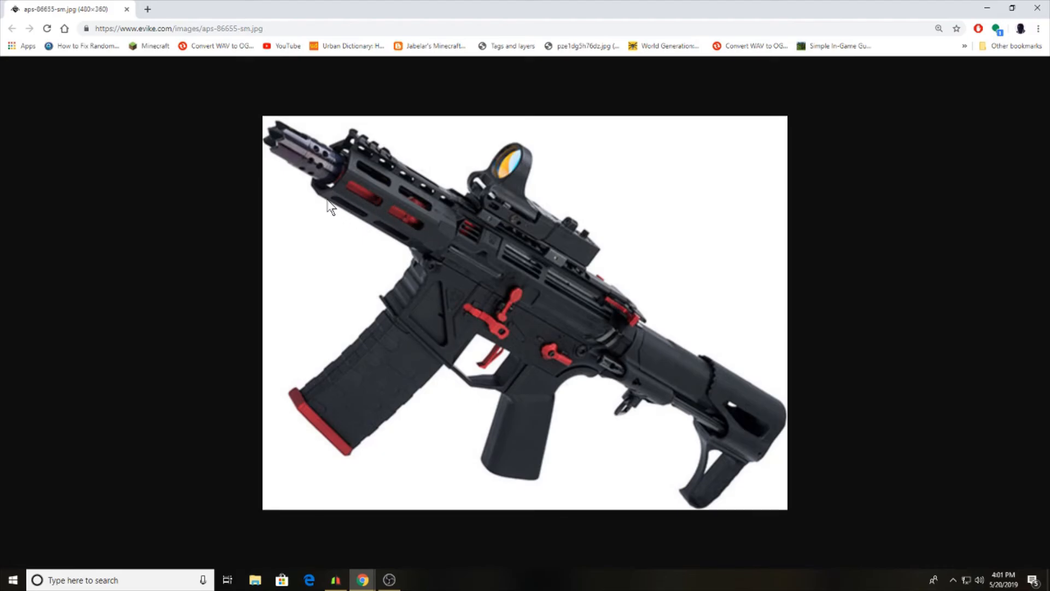
pyautogui.hotkey('alt', 'Tab')
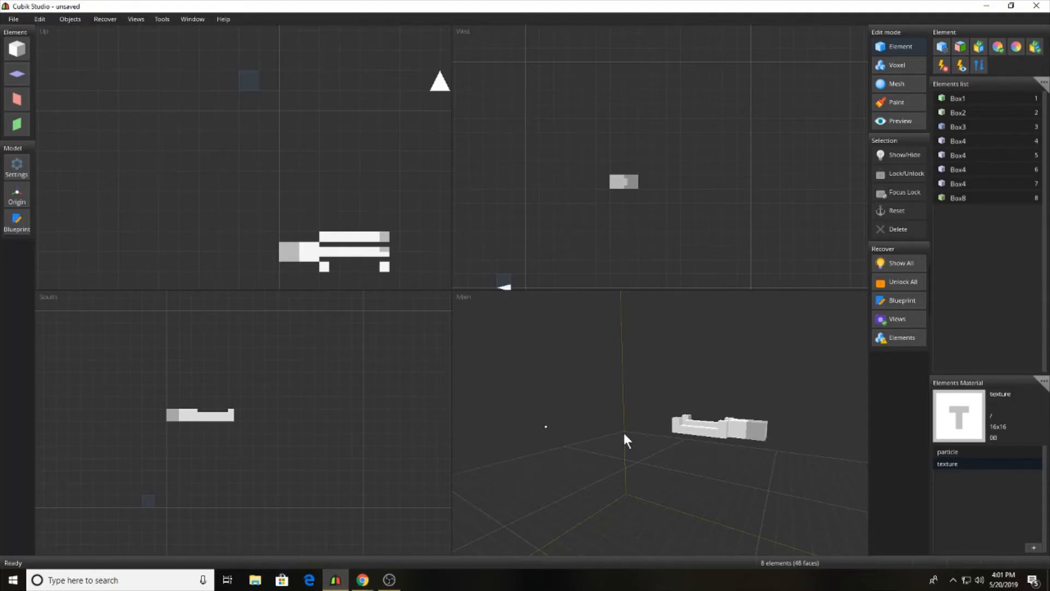
pyautogui.moveTo(624, 433); pyautogui.dragTo(816, 431, button='middle')
pyautogui.click(816, 431)
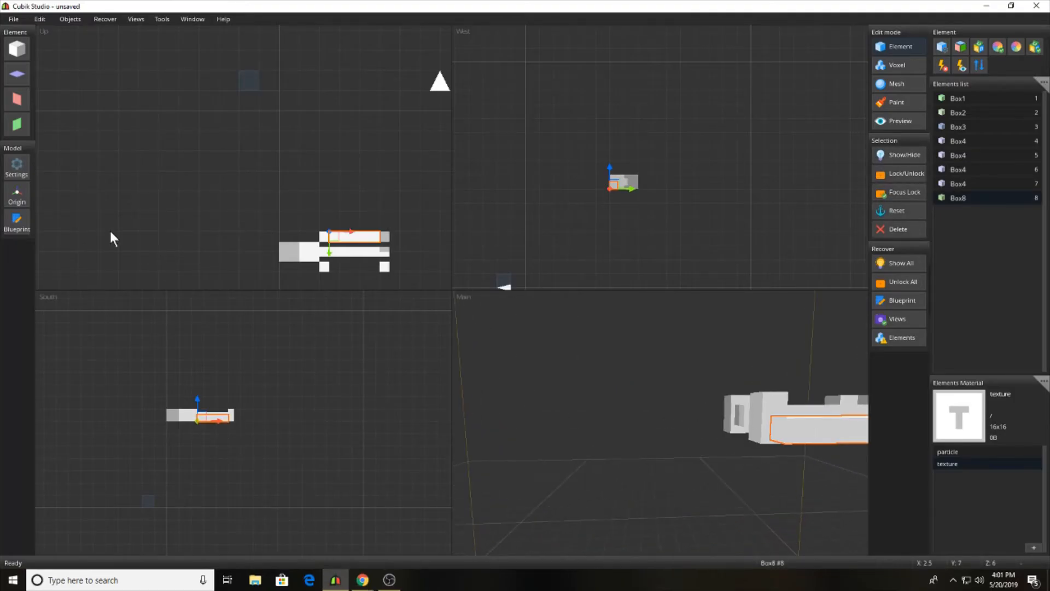
pyautogui.click(70, 20)
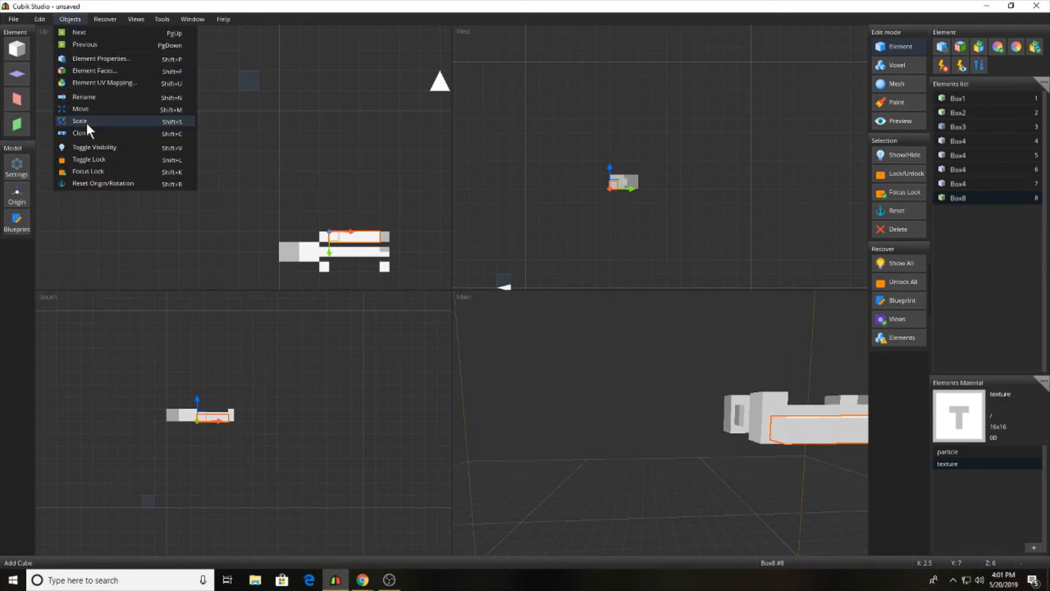
pyautogui.click(87, 122)
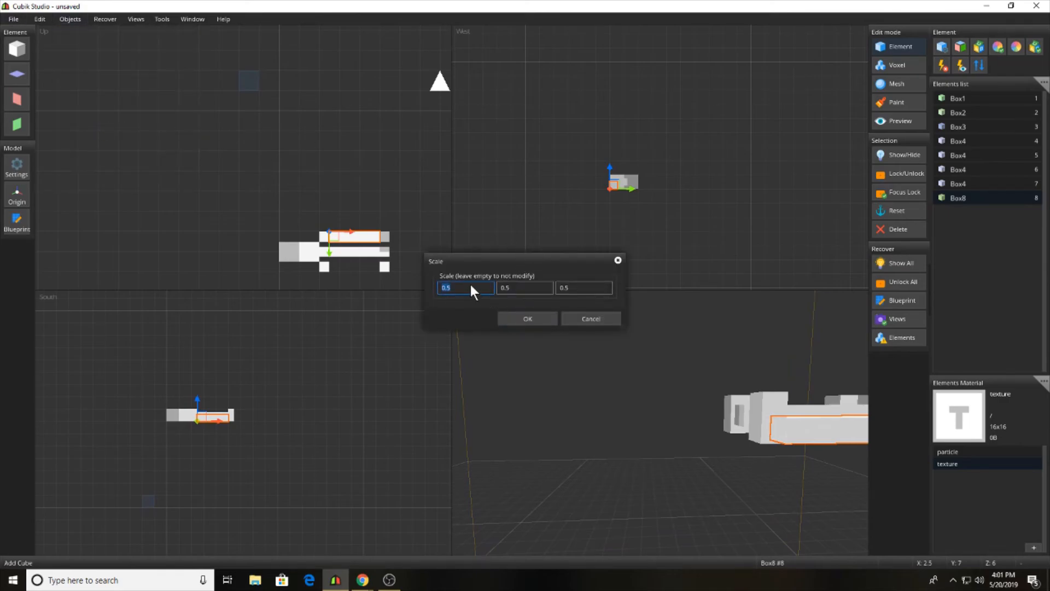
pyautogui.press('BackSpace')
pyautogui.click(586, 290)
pyautogui.click(521, 318)
# Step: Copy the flattened side bar straight up to Y 8
pyautogui.click(698, 416)
pyautogui.moveTo(698, 415); pyautogui.dragTo(724, 427, button='middle')
pyautogui.click(717, 426)
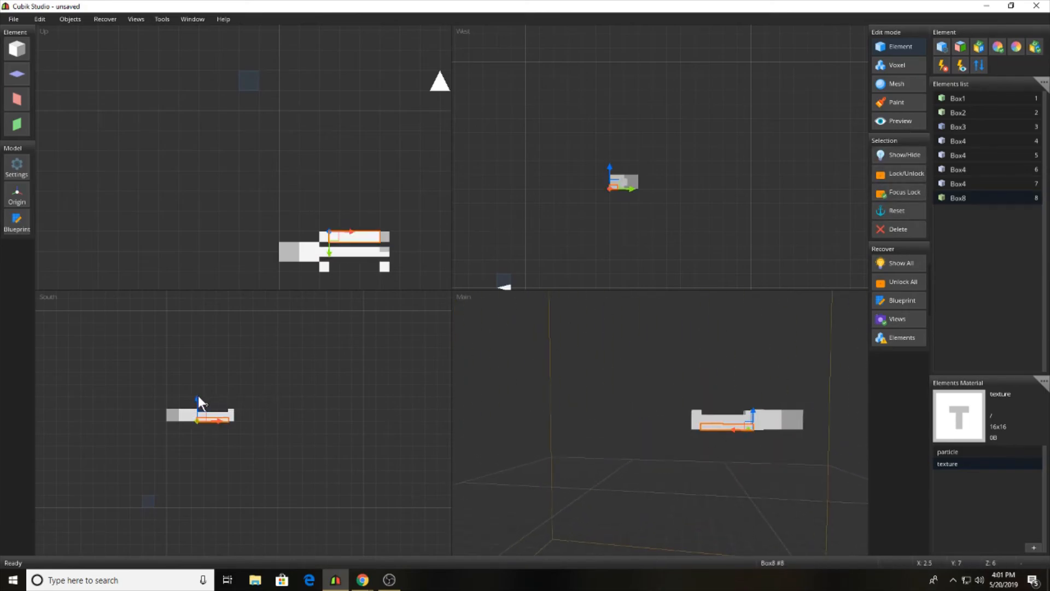
pyautogui.keyDown('shift'); pyautogui.moveTo(198, 396); pyautogui.dragTo(197, 386); pyautogui.keyUp('shift')
pyautogui.click(594, 394)
pyautogui.moveTo(595, 394); pyautogui.dragTo(699, 402, button='middle')
pyautogui.click(701, 412)
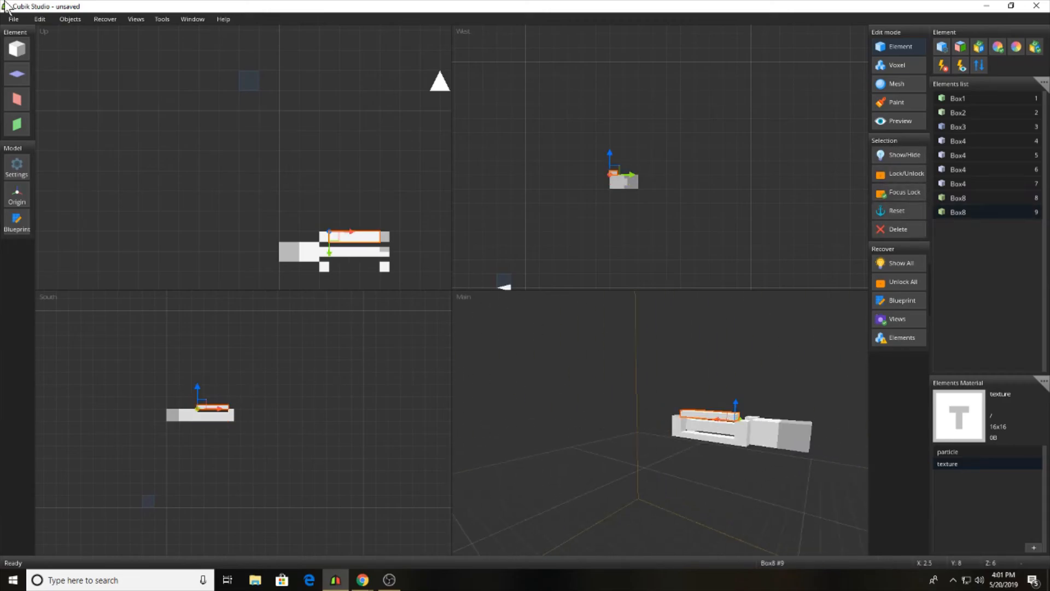
# Step: Offset the upper side bar by -0.25 along Y with the Move command, leaving the other axes unmodified
pyautogui.click(70, 18)
pyautogui.click(91, 109)
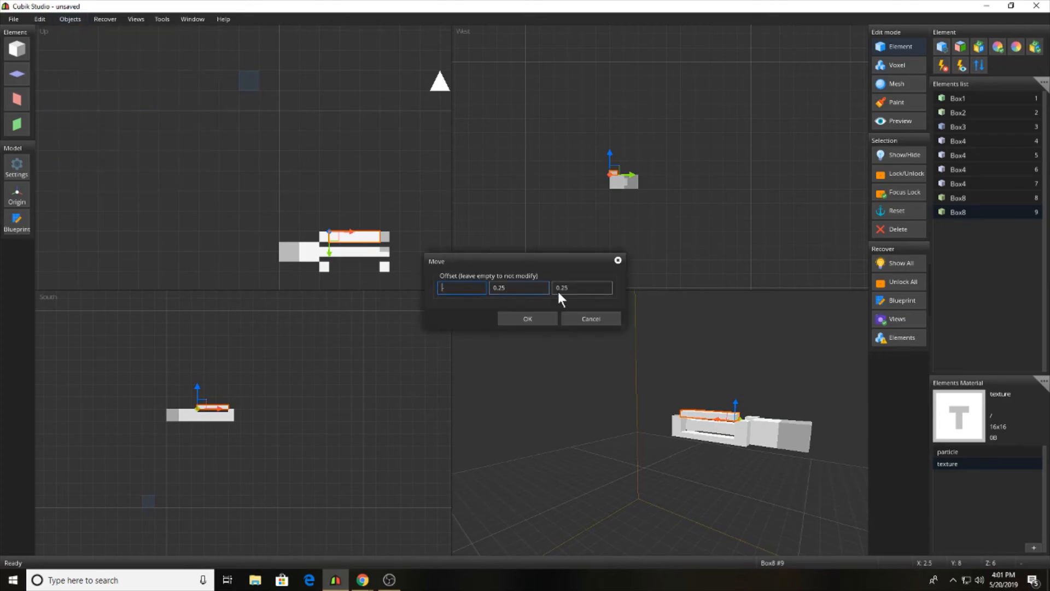
pyautogui.press('BackSpace')
pyautogui.click(505, 294)
pyautogui.write('-0.25')
pyautogui.press('Return')
pyautogui.click(728, 381)
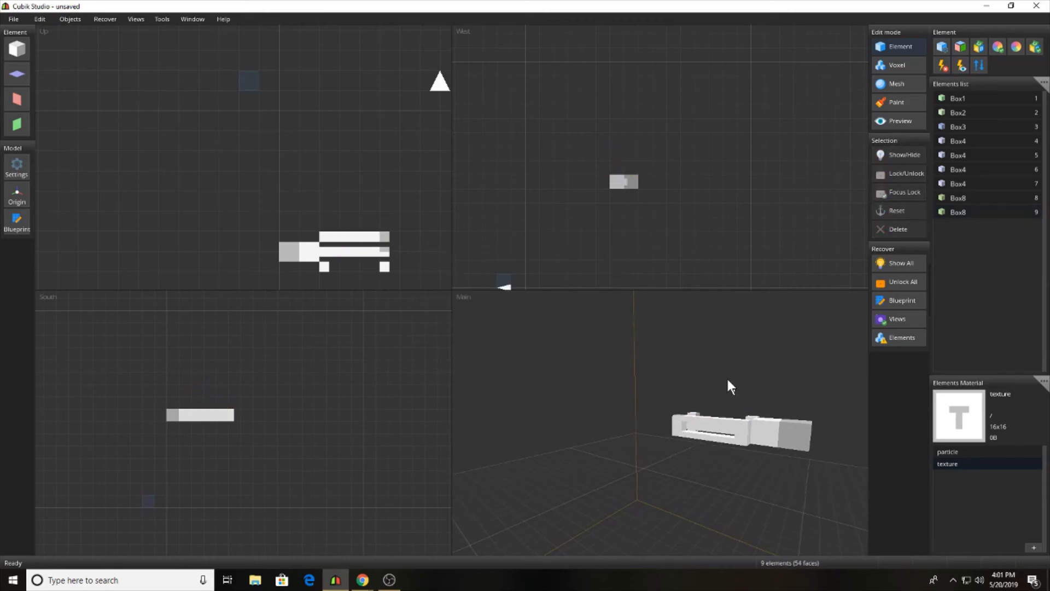
# Step: Select the upper and lower side bars together and copy them to Z 7.5 between the opposite posts
pyautogui.moveTo(727, 377); pyautogui.dragTo(717, 441, button='right')
pyautogui.click(702, 445)
pyautogui.keyDown('ctrl'); pyautogui.click(701, 430); pyautogui.keyUp('ctrl')
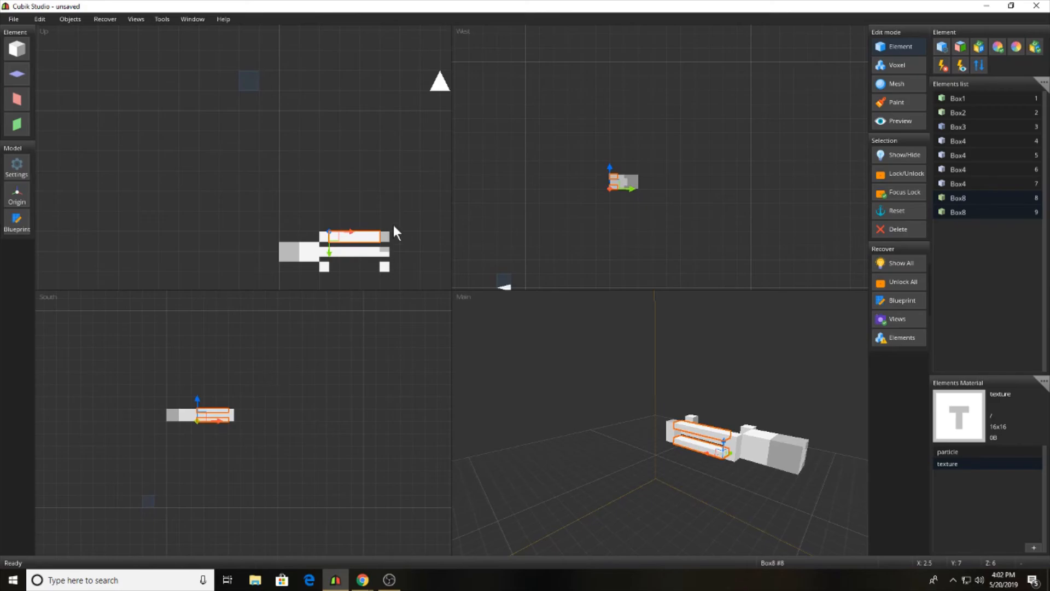
pyautogui.keyDown('shift'); pyautogui.moveTo(328, 252); pyautogui.dragTo(329, 279); pyautogui.keyUp('shift')
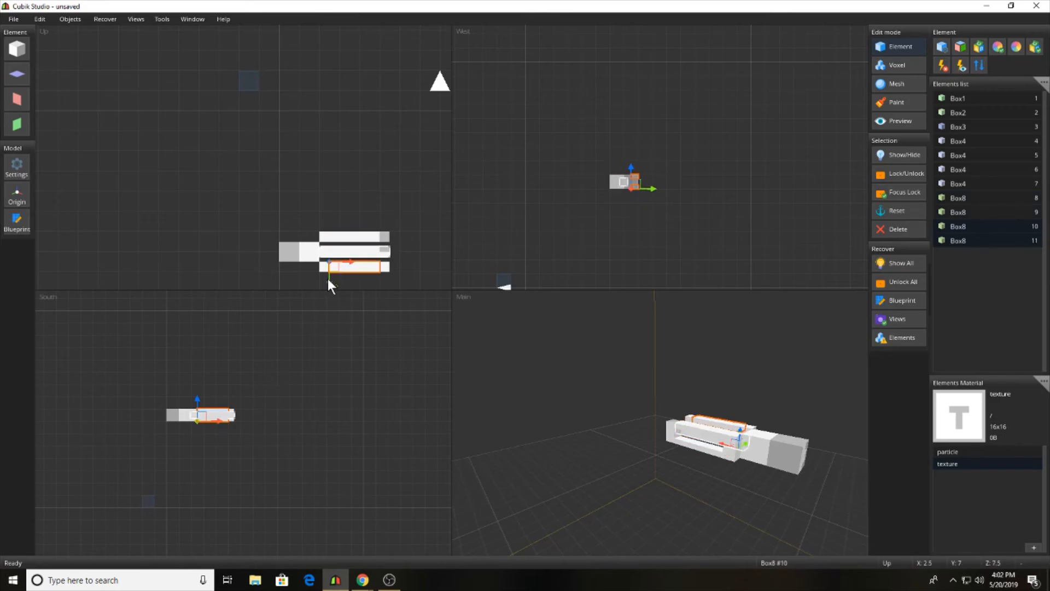
pyautogui.click(591, 340)
pyautogui.moveTo(737, 380)
pyautogui.mouseDown(button='right')
pyautogui.moveTo(631, 366)
pyautogui.moveTo(511, 376)
pyautogui.moveTo(719, 368)
pyautogui.moveTo(672, 376)
pyautogui.moveTo(617, 359)
pyautogui.moveTo(551, 369)
pyautogui.moveTo(675, 386)
pyautogui.moveTo(724, 360)
pyautogui.moveTo(649, 356)
pyautogui.moveTo(462, 375)
pyautogui.moveTo(624, 379)
pyautogui.moveTo(596, 359)
pyautogui.moveTo(547, 378)
pyautogui.mouseUp(button='right')
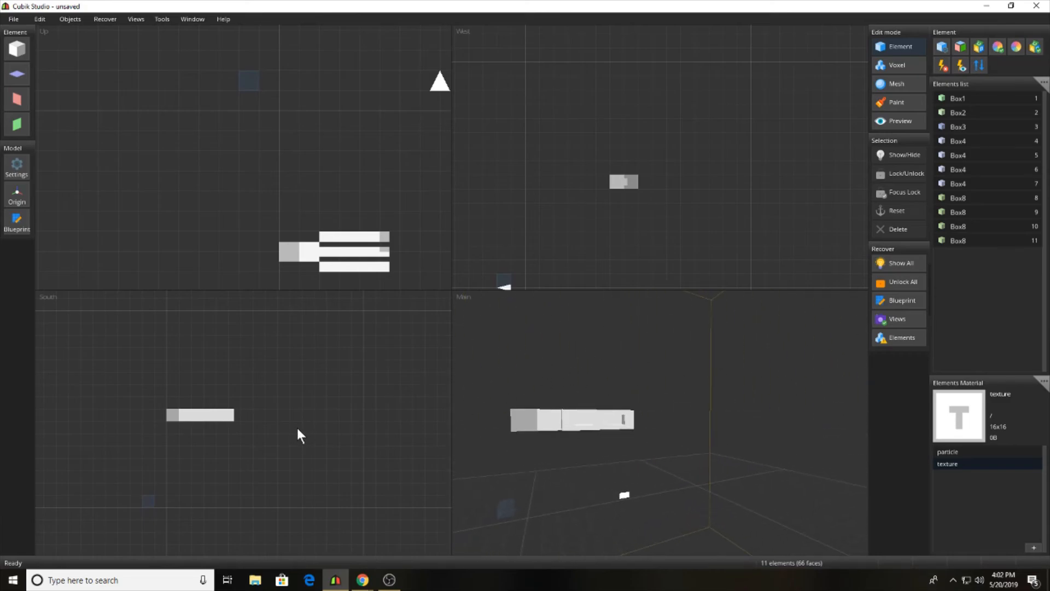
# Step: Recheck the reference, add a cube as a small slot block about 1 unit long, and copy it to X 3, Y 7.5, Z 7.5
pyautogui.moveTo(361, 577)
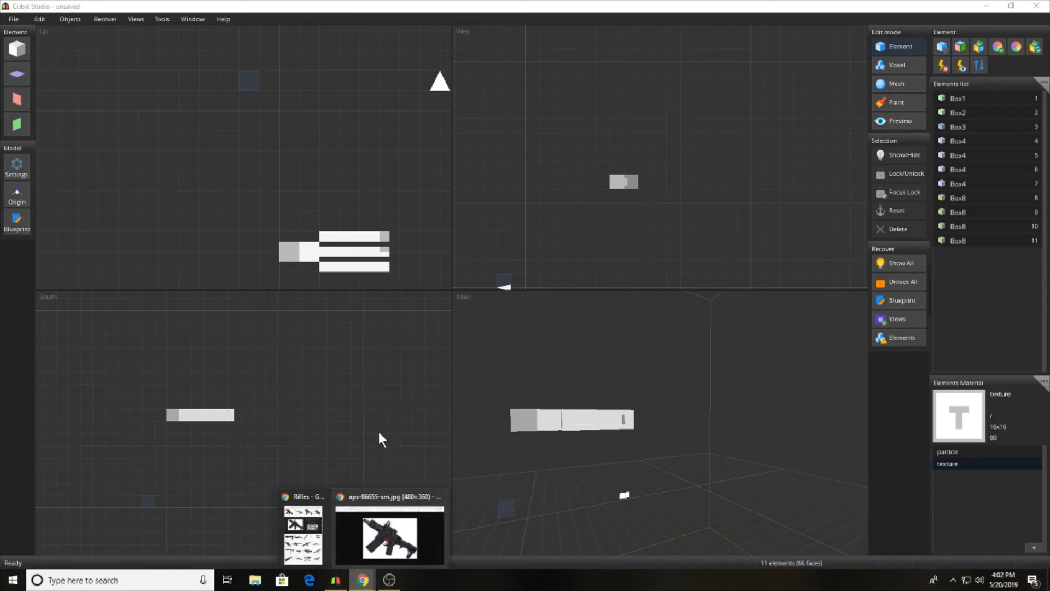
pyautogui.click(394, 512)
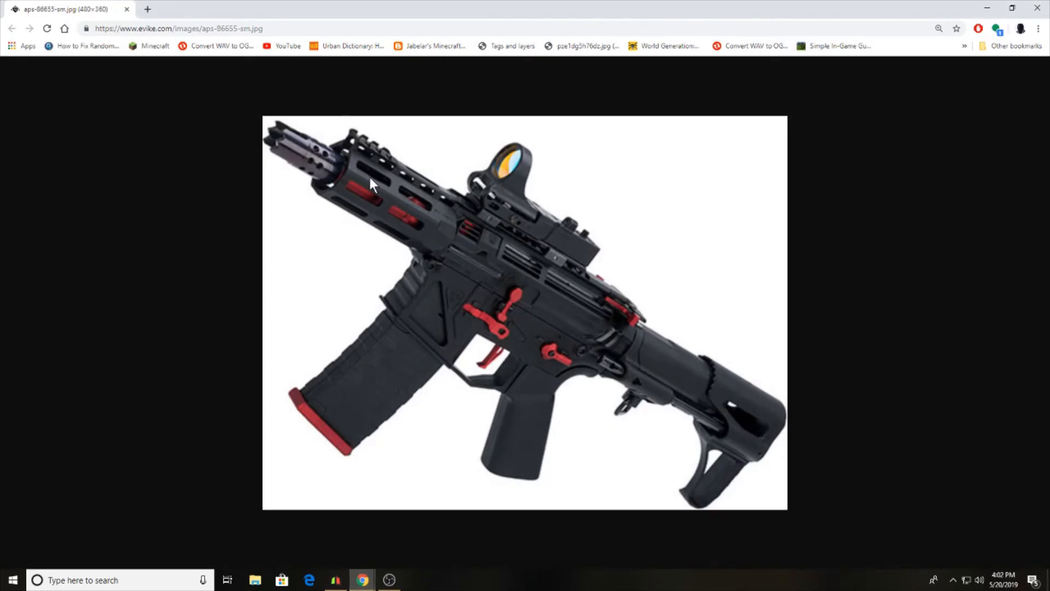
pyautogui.click(988, 8)
pyautogui.moveTo(723, 459); pyautogui.dragTo(753, 437, button='middle')
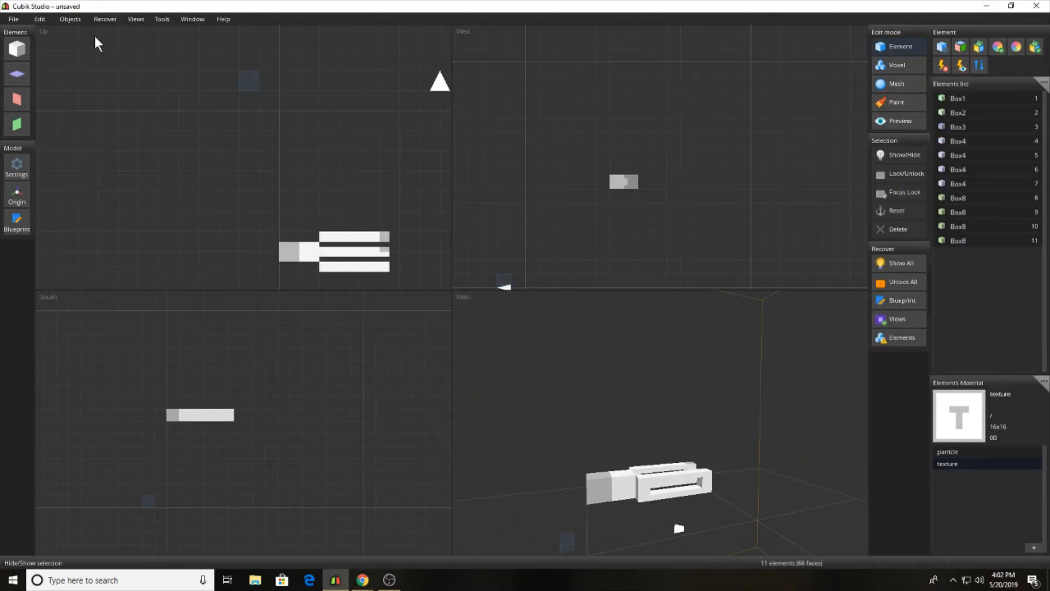
pyautogui.click(17, 48)
pyautogui.moveTo(155, 489); pyautogui.dragTo(206, 410)
pyautogui.moveTo(348, 74); pyautogui.dragTo(340, 283)
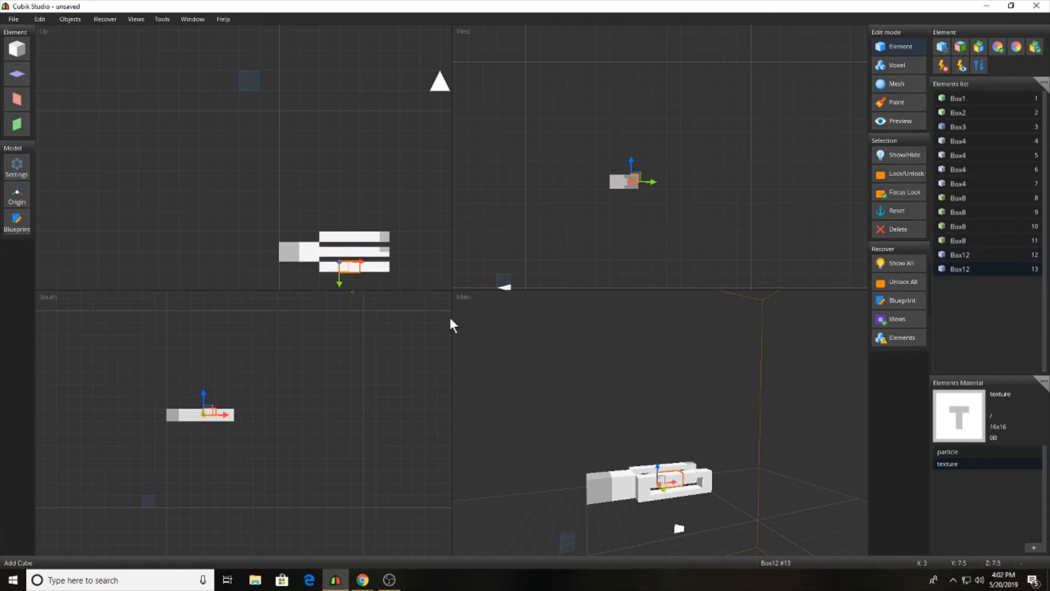
# Step: Select both side slot blocks and offset them by -0.25 along Y with the Move command
pyautogui.moveTo(667, 416); pyautogui.dragTo(690, 359)
pyautogui.click(655, 447)
pyautogui.moveTo(655, 447); pyautogui.dragTo(510, 373, button='middle')
pyautogui.keyDown('ctrl'); pyautogui.click(681, 464); pyautogui.keyUp('ctrl')
pyautogui.click(69, 20)
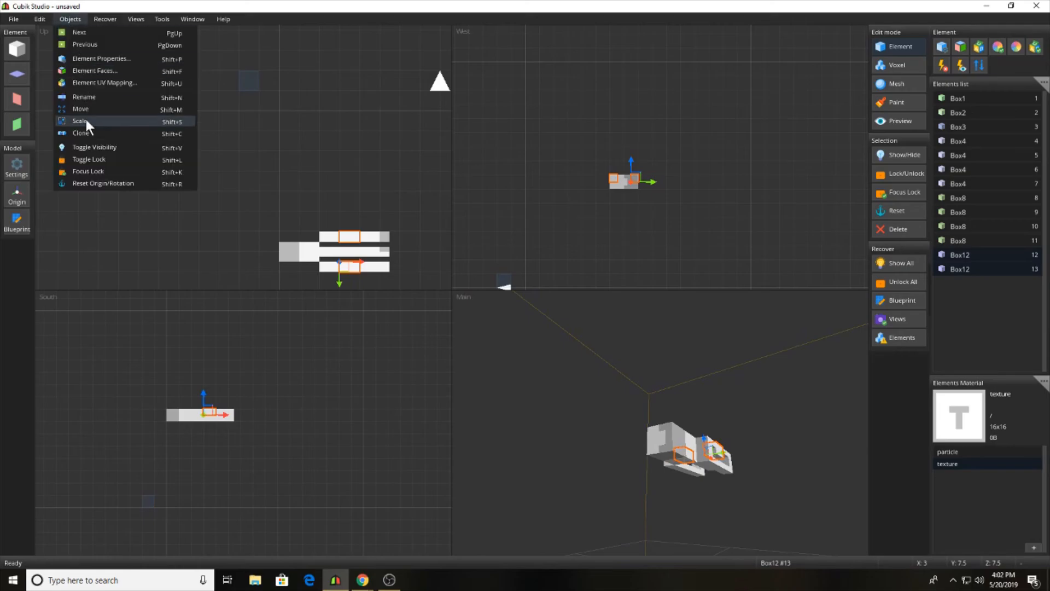
pyautogui.click(84, 113)
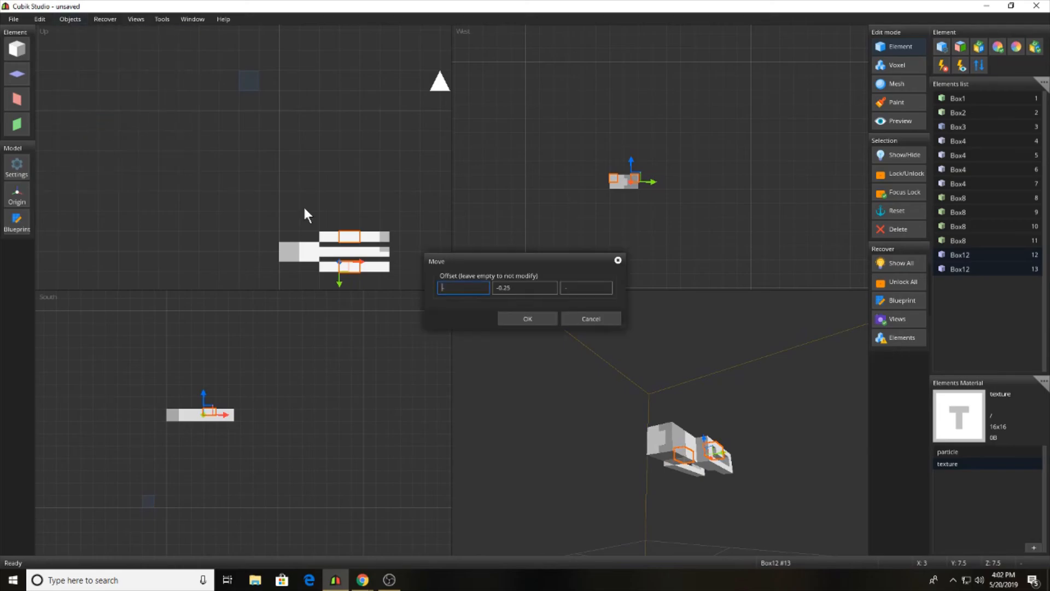
pyautogui.click(525, 317)
pyautogui.click(731, 368)
pyautogui.moveTo(730, 368); pyautogui.dragTo(383, 328, button='middle')
# Step: Offset both side slot blocks together by 0.25 along X, leaving the other axes unmodified
pyautogui.click(635, 440)
pyautogui.keyDown('ctrl'); pyautogui.click(658, 461); pyautogui.keyUp('ctrl')
pyautogui.click(70, 18)
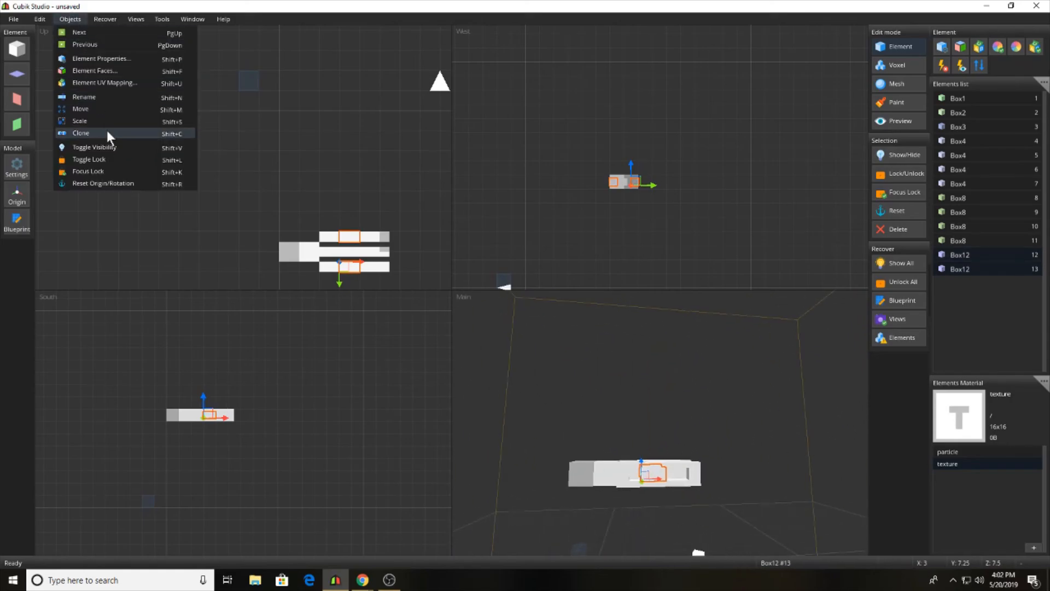
pyautogui.click(106, 109)
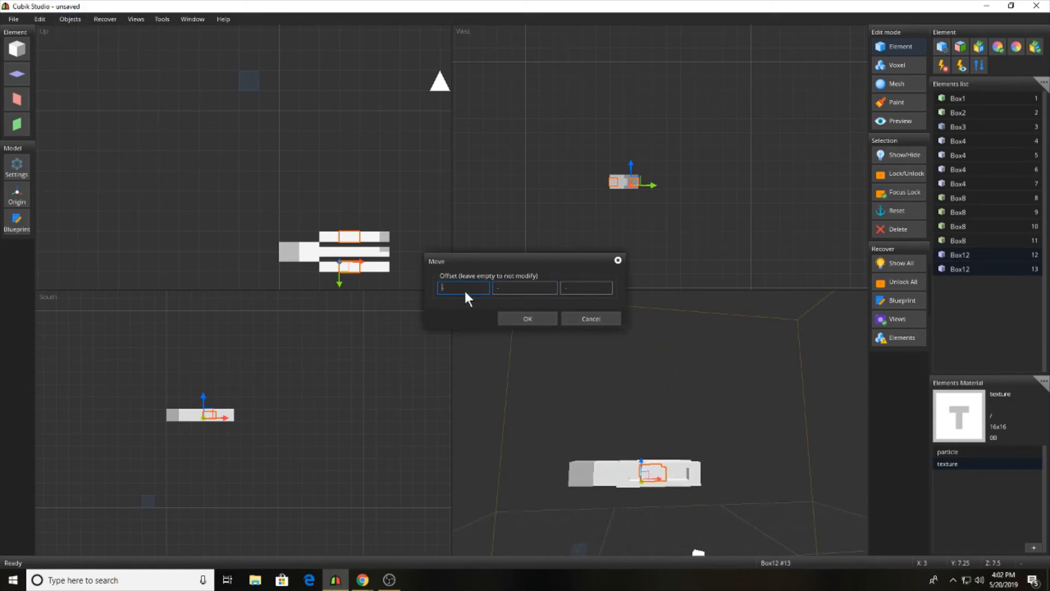
pyautogui.write('0.25')
pyautogui.press('Return')
pyautogui.click(647, 368)
pyautogui.moveTo(648, 367); pyautogui.dragTo(580, 348, button='middle')
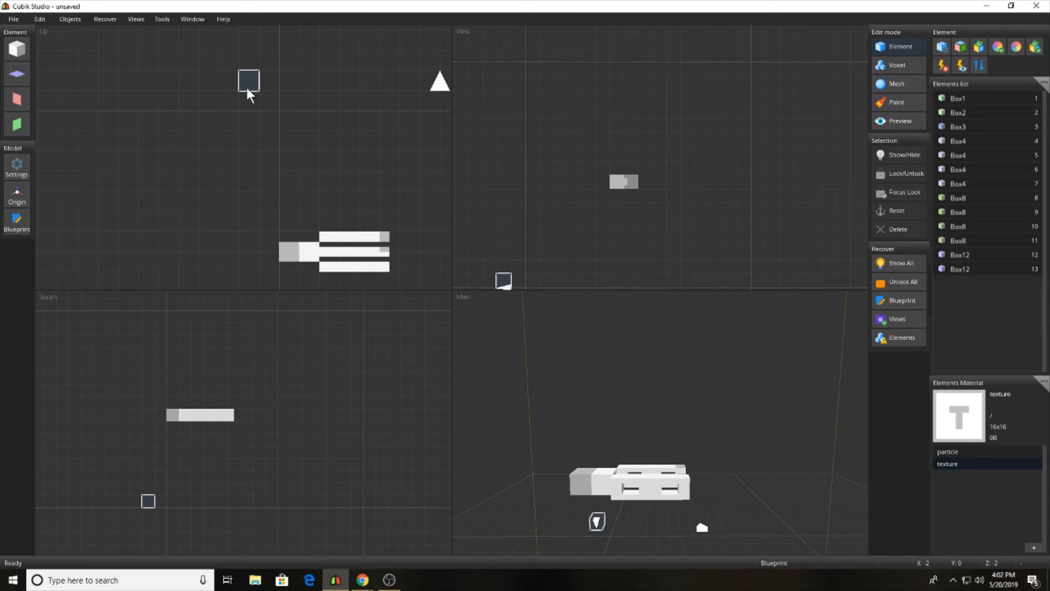
# Step: Add a cube shaped as a post about 0.5 wide, 1 high and 0.5 deep, and move it to X -1.5, Y 3.5
pyautogui.click(17, 49)
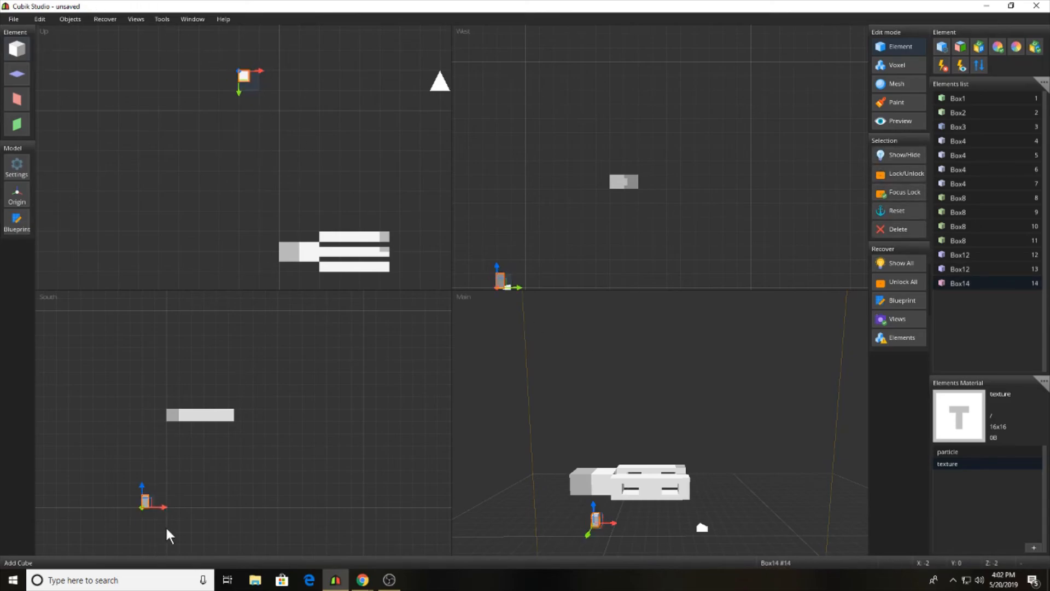
pyautogui.moveTo(150, 503); pyautogui.dragTo(142, 452)
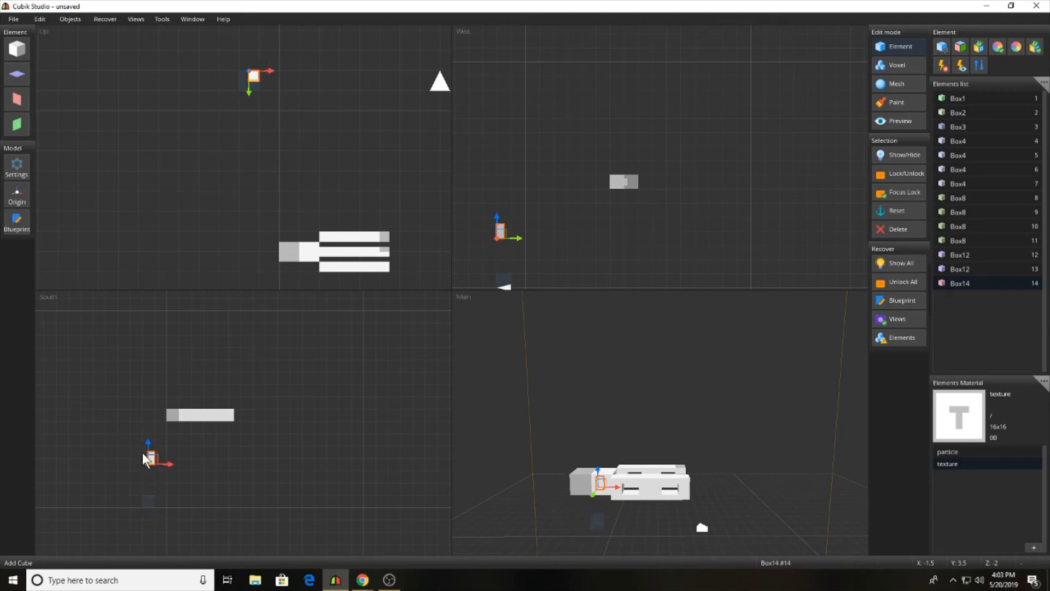
pyautogui.scroll(2, 132, 456)
pyautogui.moveTo(132, 456); pyautogui.dragTo(267, 393, button='middle')
pyautogui.scroll(2, 419, 357)
pyautogui.moveTo(419, 357); pyautogui.dragTo(308, 428, button='middle')
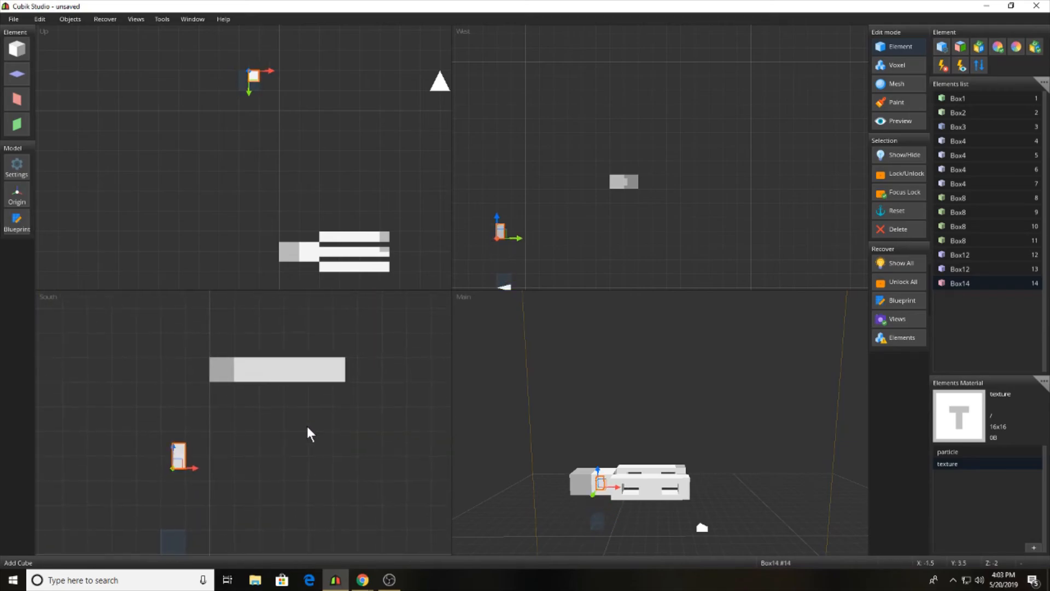
pyautogui.scroll(2, 308, 428)
pyautogui.moveTo(219, 459); pyautogui.dragTo(272, 451, button='middle')
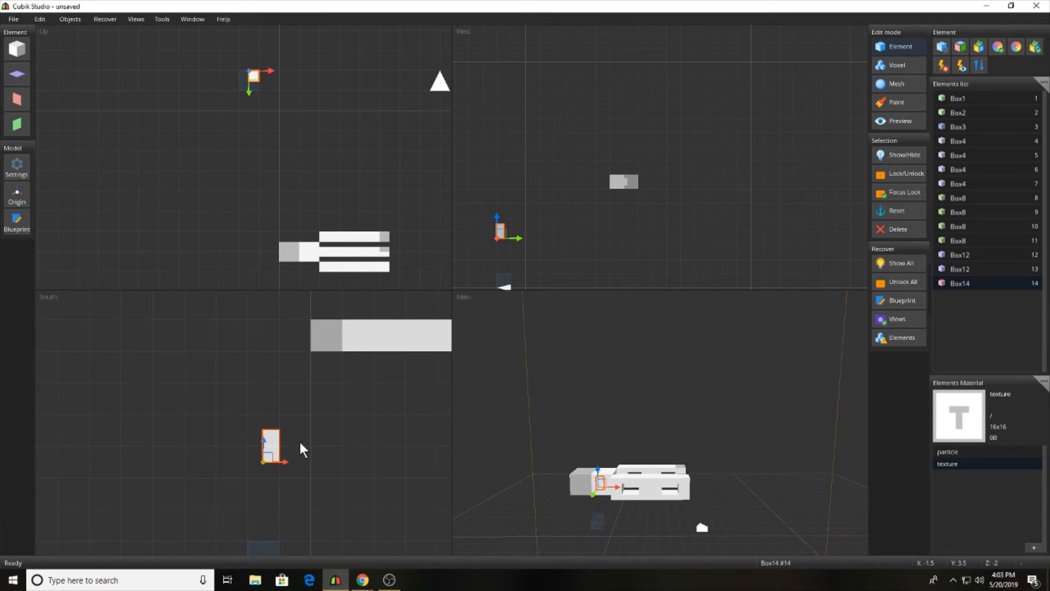
pyautogui.moveTo(282, 460); pyautogui.dragTo(312, 462)
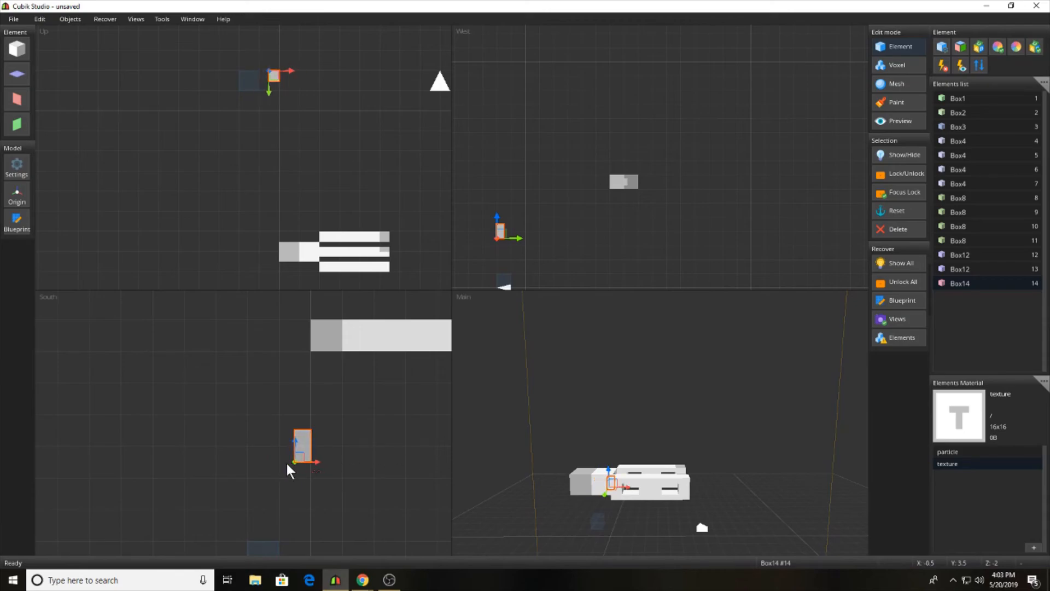
pyautogui.hotkey('ctrl', 'z')
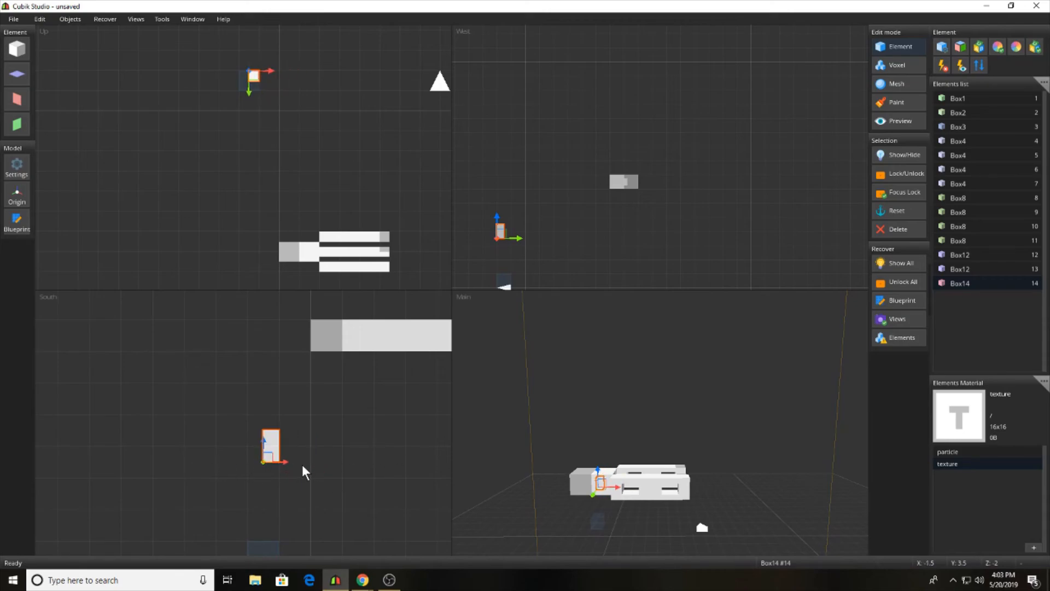
pyautogui.press('e')
pyautogui.moveTo(303, 475)
pyautogui.mouseDown()
pyautogui.moveTo(297, 484)
pyautogui.moveTo(315, 481)
pyautogui.mouseUp()
pyautogui.press('w')
# Step: Move the post onto the handguard's near corner at X 2, Y 8, Z 6
pyautogui.moveTo(358, 354); pyautogui.dragTo(290, 412, button='middle')
pyautogui.moveTo(197, 501); pyautogui.dragTo(323, 381)
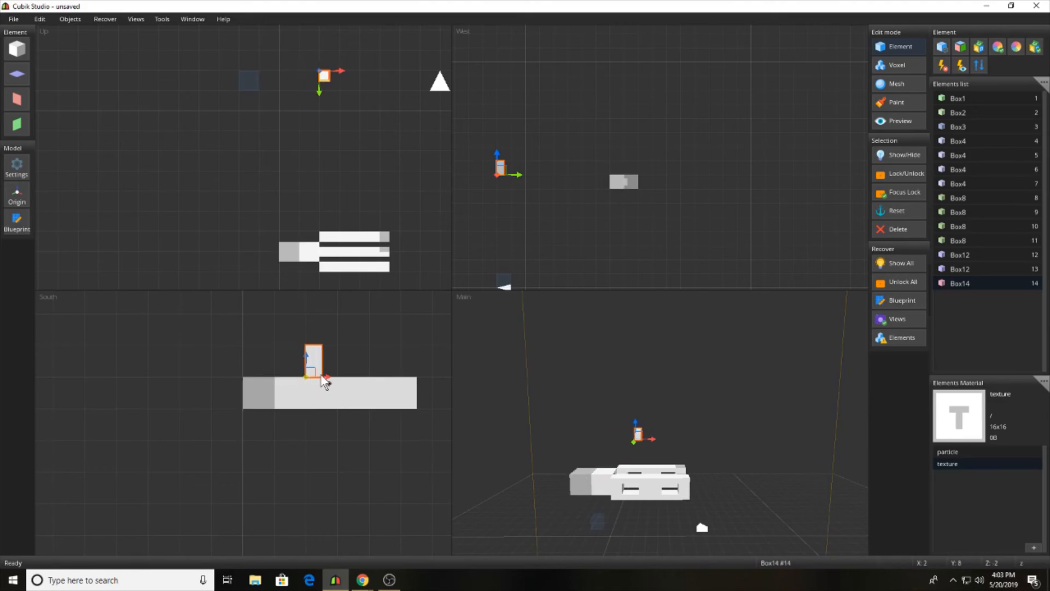
pyautogui.moveTo(842, 469); pyautogui.dragTo(776, 444, button='middle')
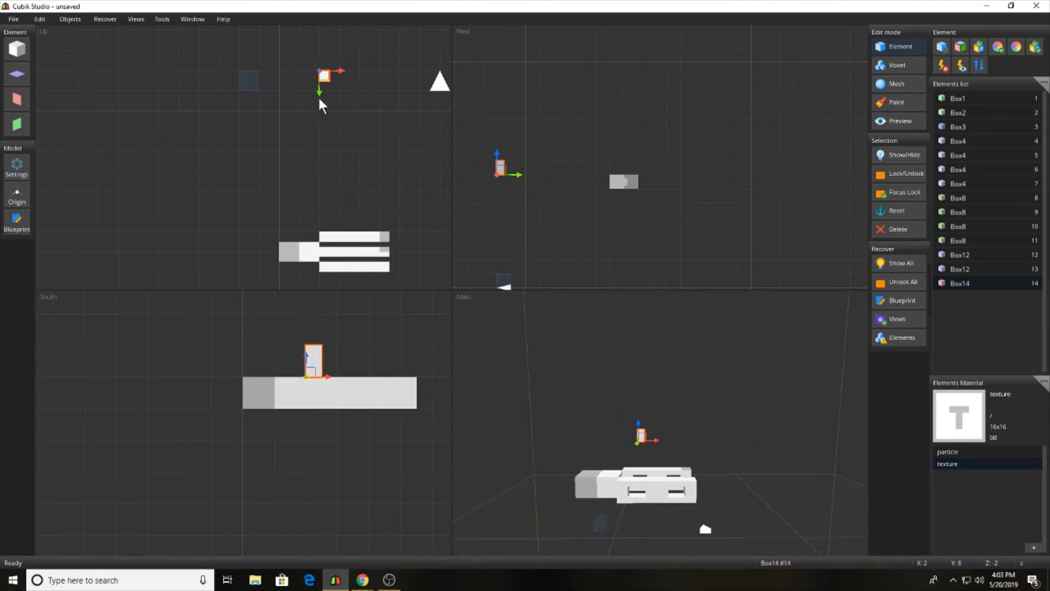
pyautogui.moveTo(320, 99); pyautogui.dragTo(318, 259)
pyautogui.click(689, 324)
pyautogui.moveTo(690, 324); pyautogui.dragTo(710, 356, button='middle')
pyautogui.scroll(5, 609, 153)
pyautogui.moveTo(573, 178); pyautogui.dragTo(640, 137, button='middle')
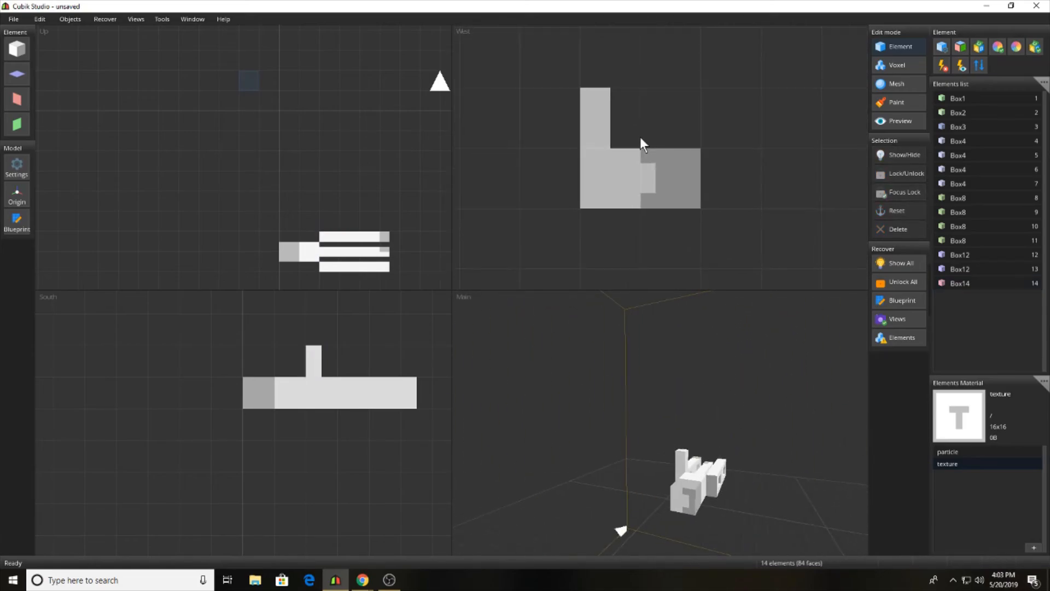
# Step: Try tilting the post inward about the X axis, and undo the rotation
pyautogui.scroll(-4, 640, 137)
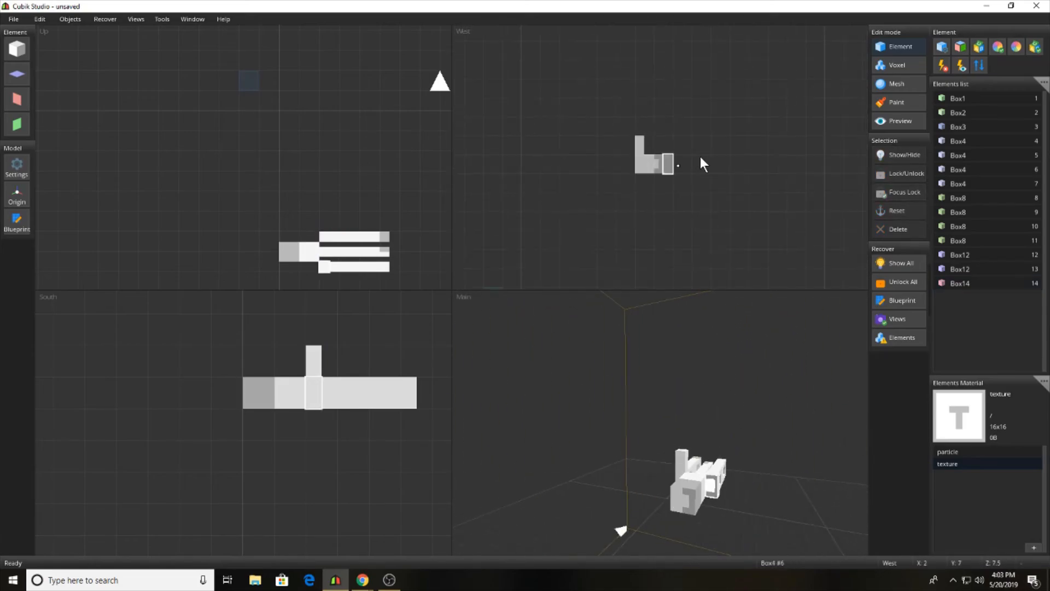
pyautogui.click(642, 143)
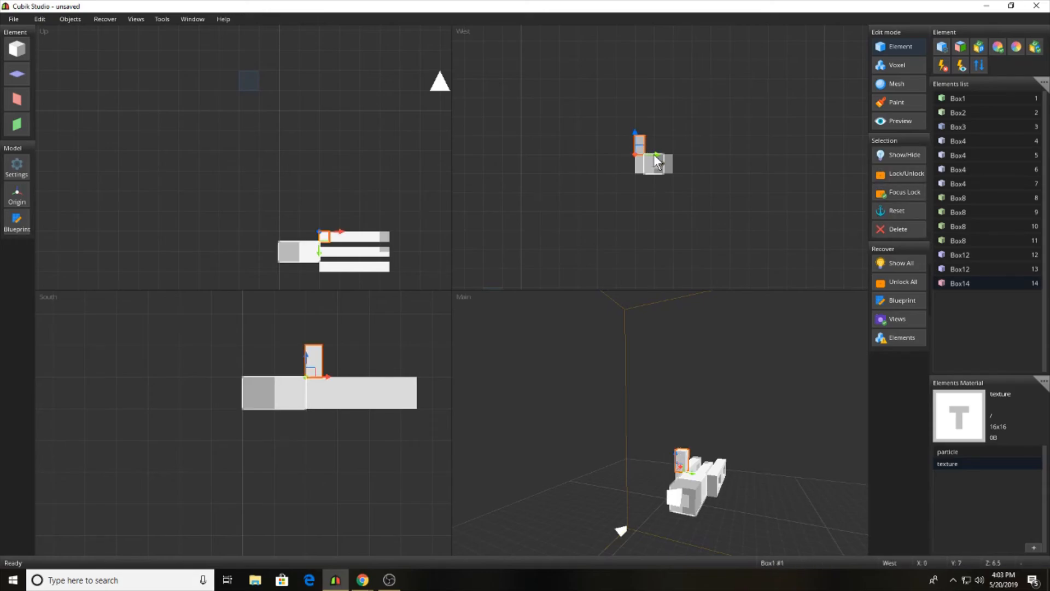
pyautogui.press('e')
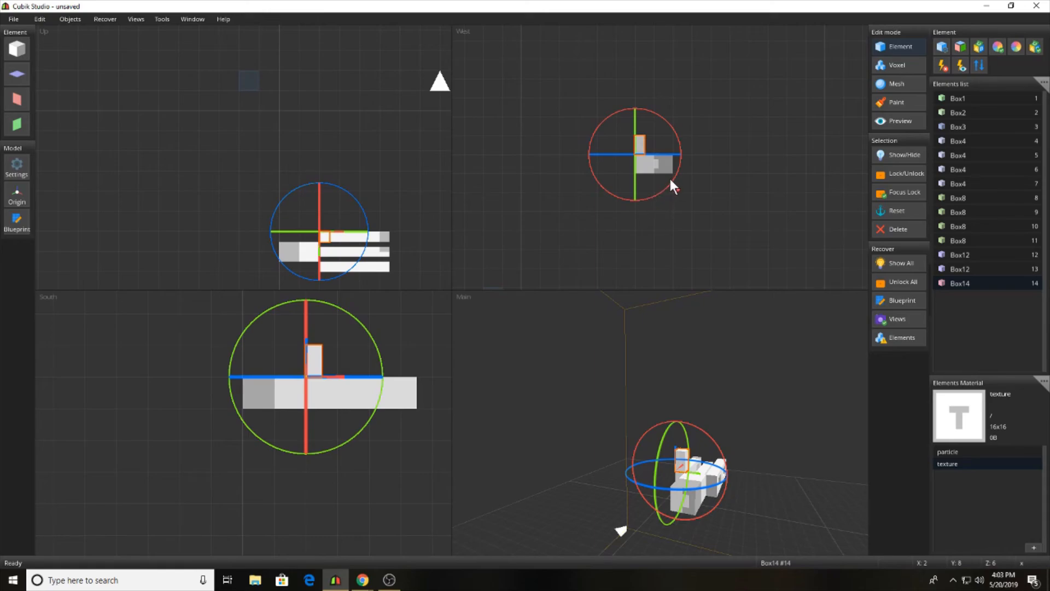
pyautogui.moveTo(671, 180); pyautogui.dragTo(666, 197)
pyautogui.click(708, 389)
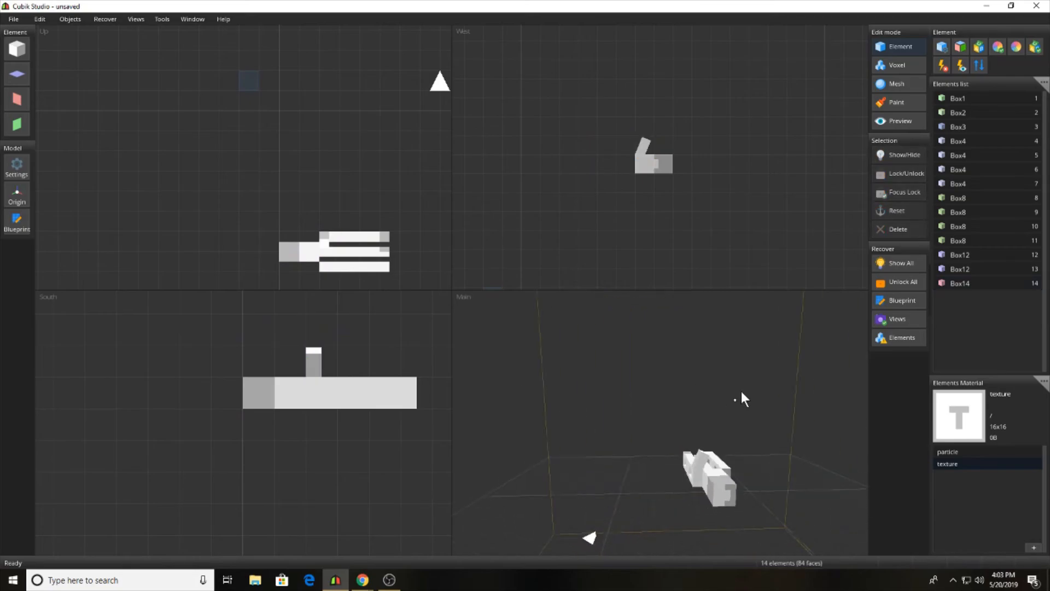
pyautogui.moveTo(742, 393); pyautogui.dragTo(456, 386, button='right')
pyautogui.click(672, 444)
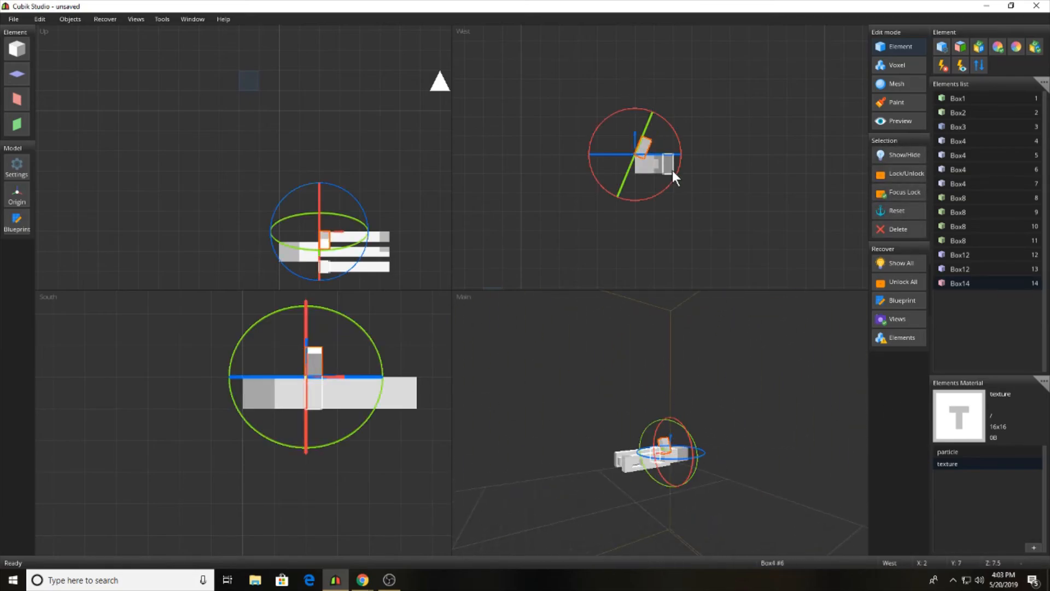
pyautogui.hotkey('ctrl', 'z')
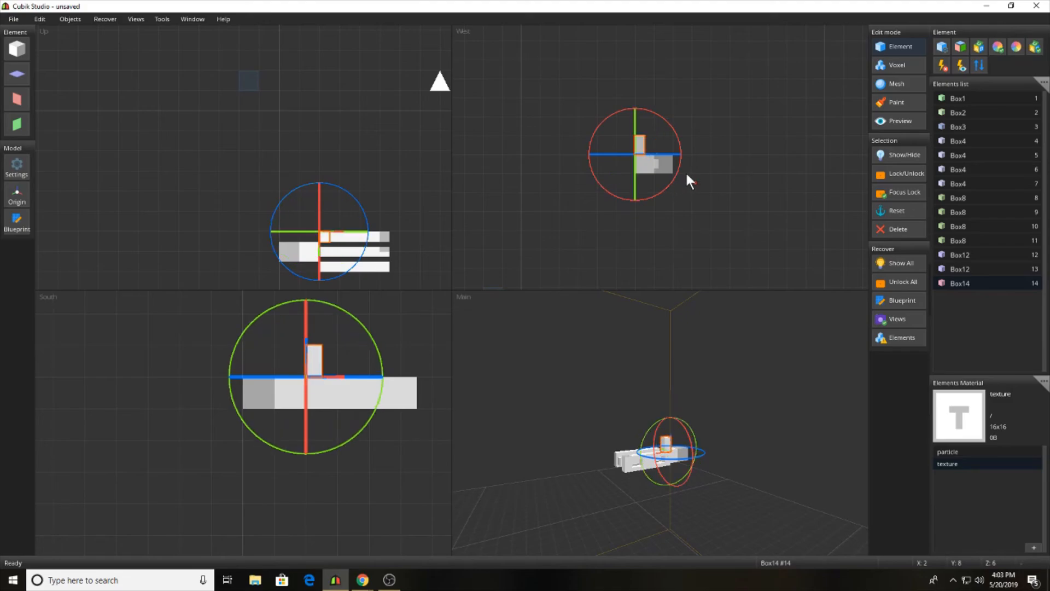
# Step: Rotate the post 22.5° about the X axis so it leans inward over the handguard
pyautogui.moveTo(678, 179); pyautogui.dragTo(671, 178)
pyautogui.click(732, 426)
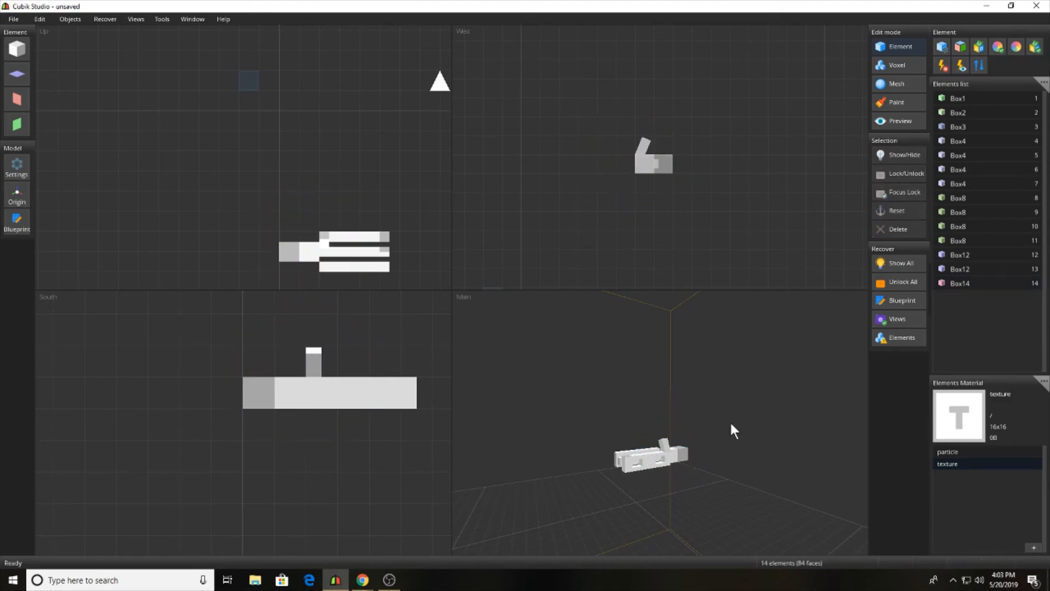
pyautogui.moveTo(770, 425); pyautogui.dragTo(657, 356, button='right')
# Step: Copy the tilted post along the handguard to X 3 and widen the copy to about 1 unit along X
pyautogui.click(645, 143)
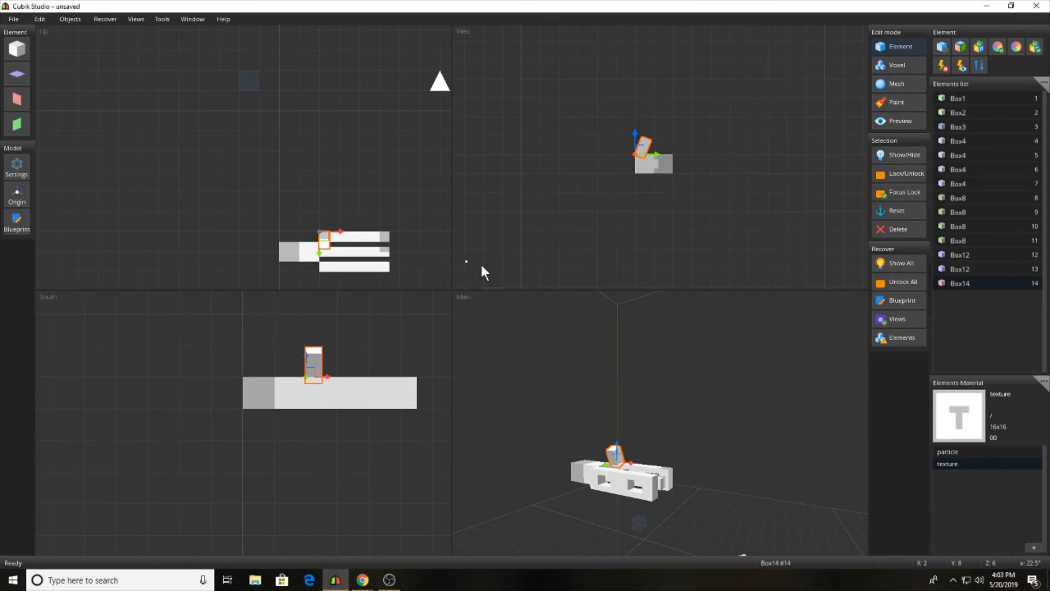
pyautogui.moveTo(577, 339); pyautogui.dragTo(766, 399, button='right')
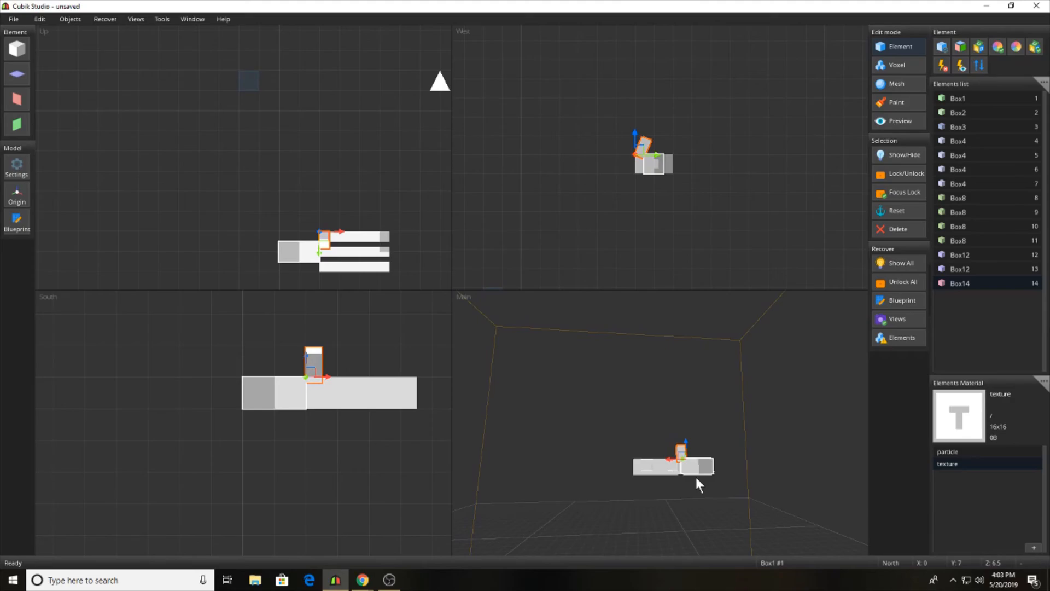
pyautogui.keyDown('shift'); pyautogui.moveTo(668, 459); pyautogui.dragTo(646, 458); pyautogui.keyUp('shift')
pyautogui.click(742, 461)
pyautogui.moveTo(738, 484); pyautogui.dragTo(700, 458, button='right')
pyautogui.click(672, 453)
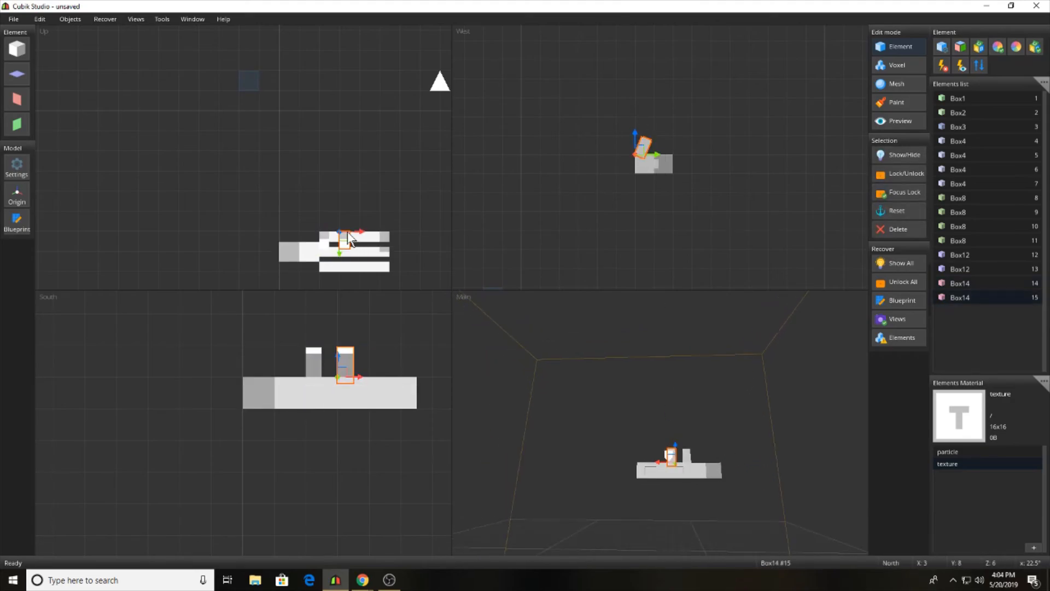
pyautogui.keyDown('ctrl'); pyautogui.moveTo(357, 240); pyautogui.dragTo(367, 240); pyautogui.keyUp('ctrl')
# Step: Offset the wide tilted block by 0.25 along X to X 3.25 with the Move command
pyautogui.click(70, 19)
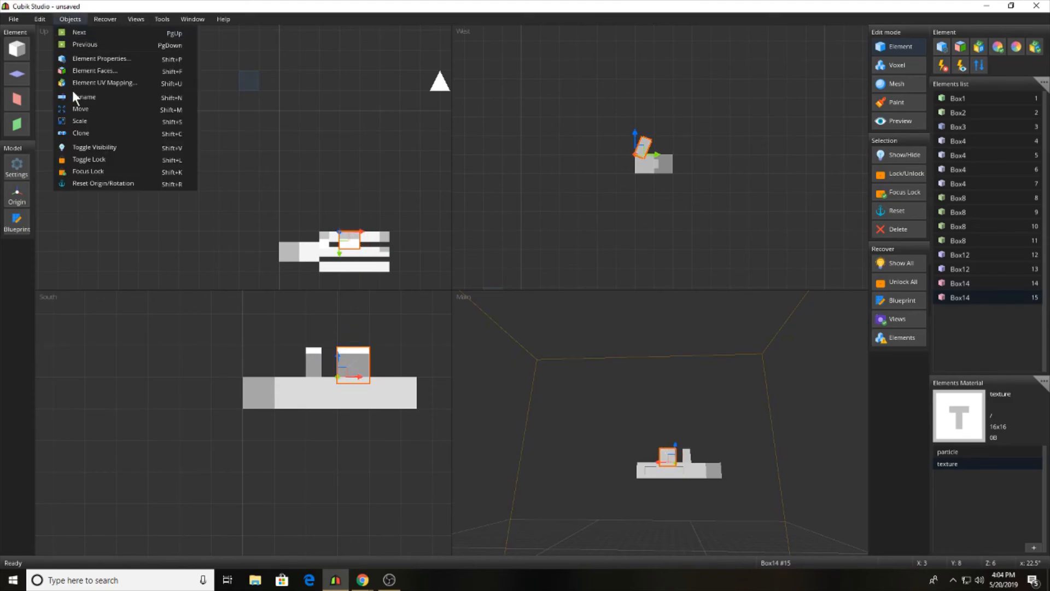
pyautogui.click(72, 90)
pyautogui.click(527, 319)
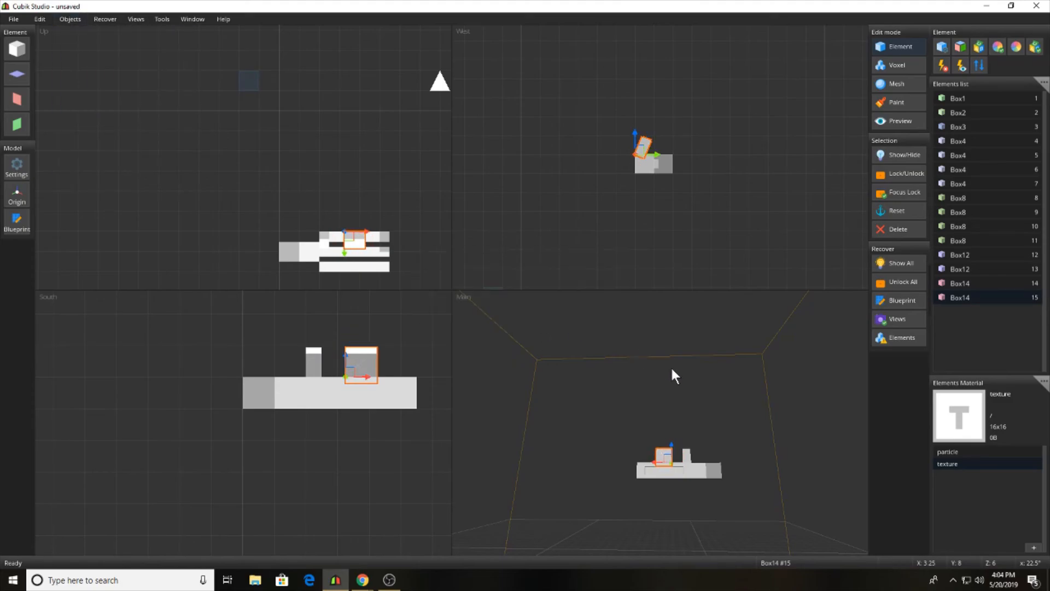
pyautogui.click(671, 366)
# Step: Copy the narrow tilted post along X to the far end of the handguard, flush with its edge
pyautogui.moveTo(708, 451); pyautogui.dragTo(688, 441, button='right')
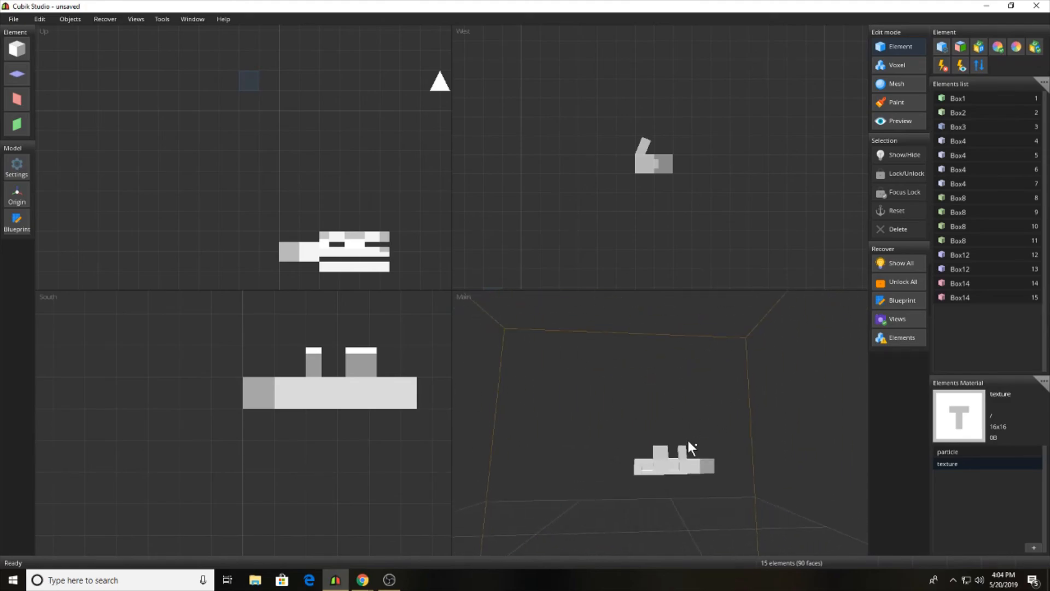
pyautogui.click(681, 451)
pyautogui.keyDown('shift'); pyautogui.moveTo(672, 458); pyautogui.dragTo(627, 457); pyautogui.keyUp('shift')
pyautogui.click(716, 408)
pyautogui.moveTo(717, 410); pyautogui.dragTo(642, 458, button='right')
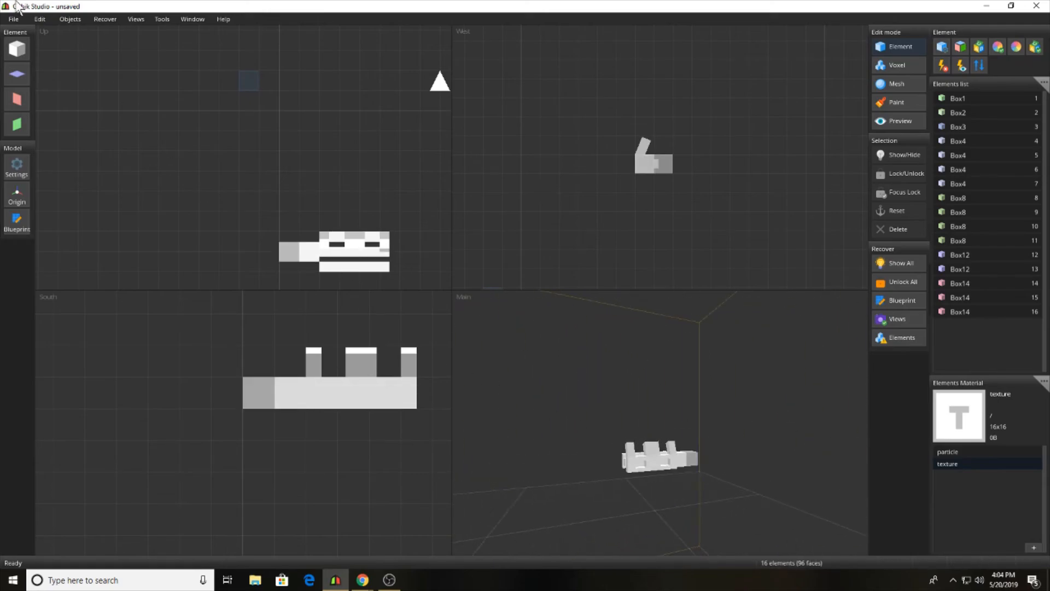
# Step: Add a cube as a top slab about 0.5 high spanning the handguard's length, placed at X 2, Y 8.5, Z 6.5
pyautogui.click(16, 49)
pyautogui.scroll(-3, 257, 363)
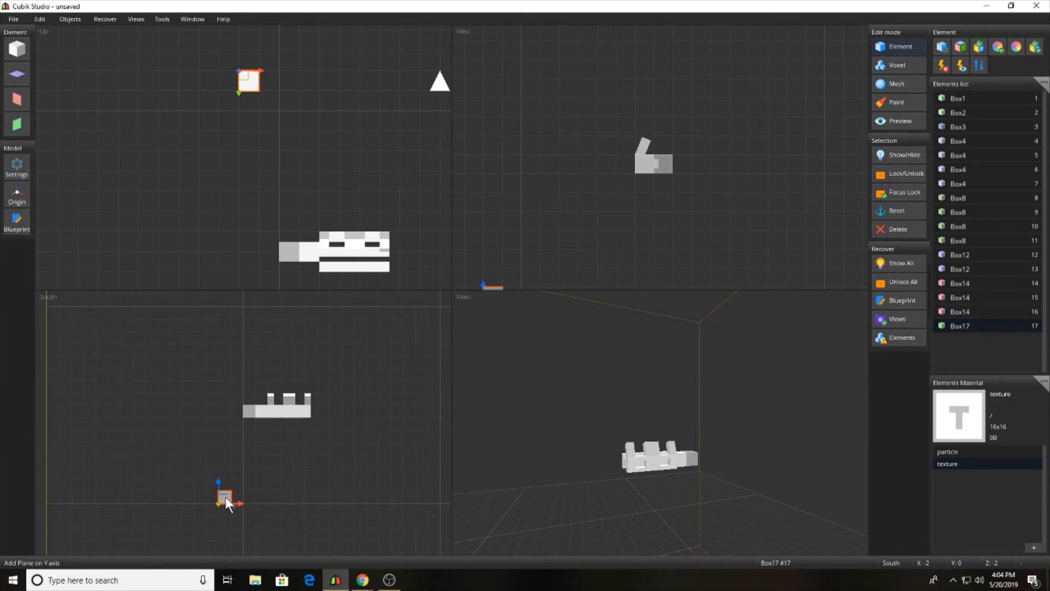
pyautogui.moveTo(225, 496); pyautogui.dragTo(307, 396)
pyautogui.click(320, 94)
pyautogui.moveTo(321, 144); pyautogui.dragTo(323, 259)
pyautogui.click(712, 244)
pyautogui.moveTo(732, 395); pyautogui.dragTo(709, 456, button='middle')
pyautogui.click(709, 456)
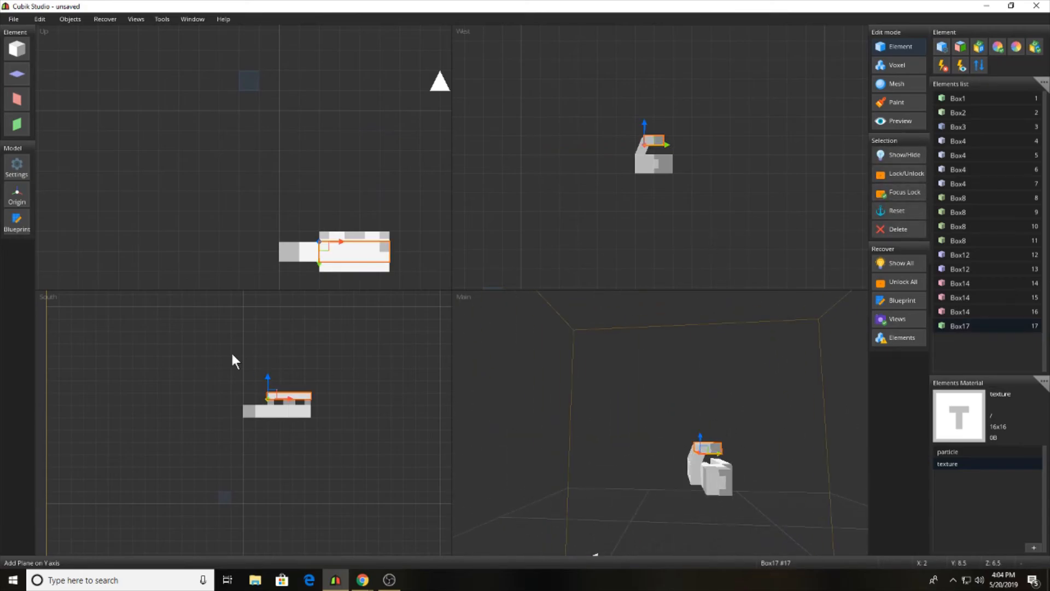
# Step: Extend the top slab along Z to about 1.5 units deep, and offset it by -0.25 along Z
pyautogui.click(695, 136)
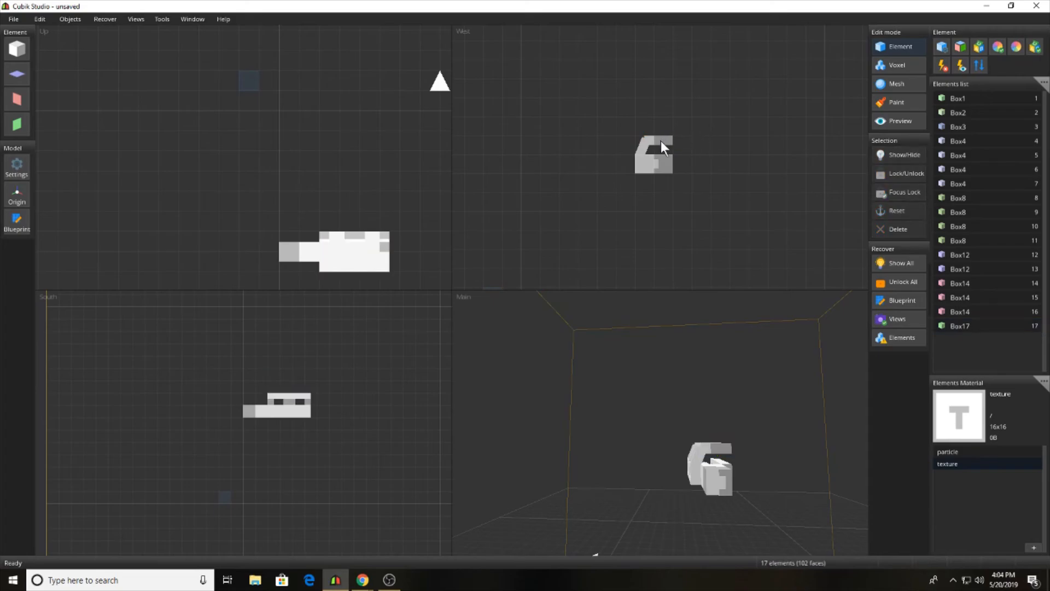
pyautogui.click(661, 143)
pyautogui.click(70, 20)
pyautogui.click(82, 109)
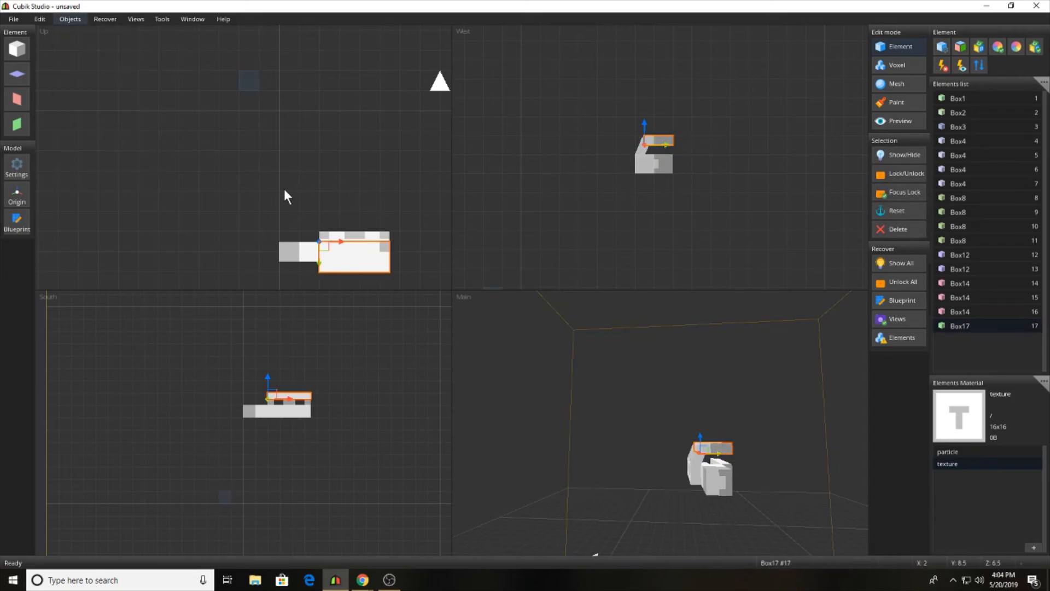
pyautogui.press('BackSpace')
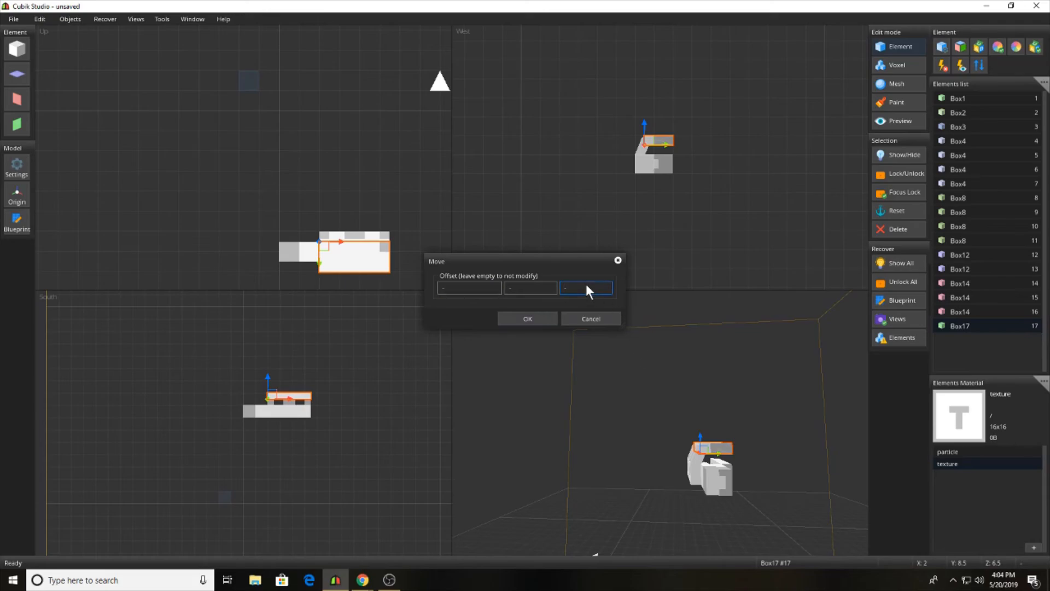
pyautogui.write('-0.25')
pyautogui.press('Return')
pyautogui.click(697, 193)
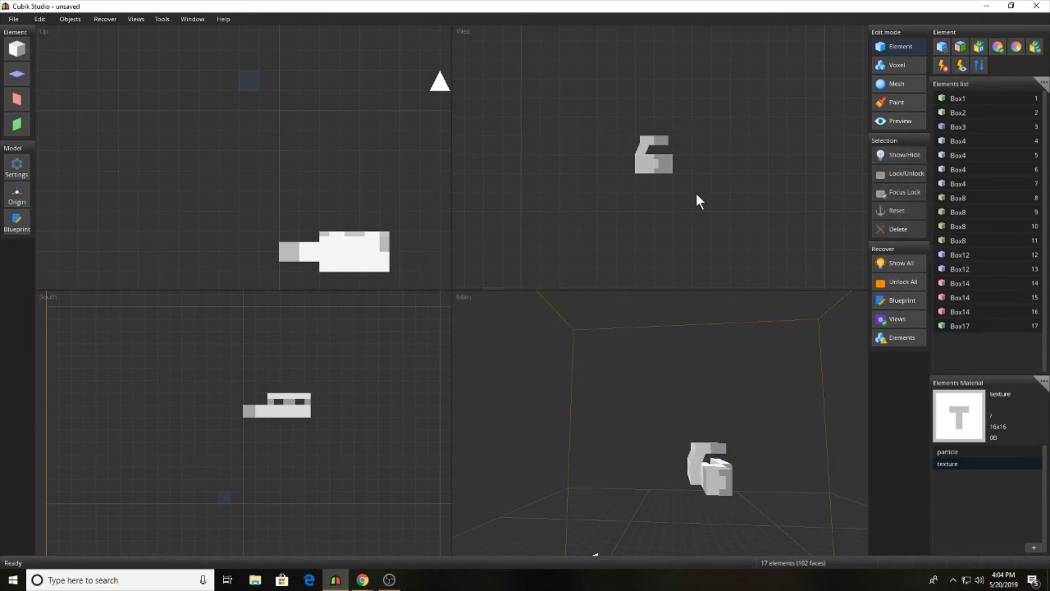
pyautogui.moveTo(708, 366); pyautogui.dragTo(807, 489, button='right')
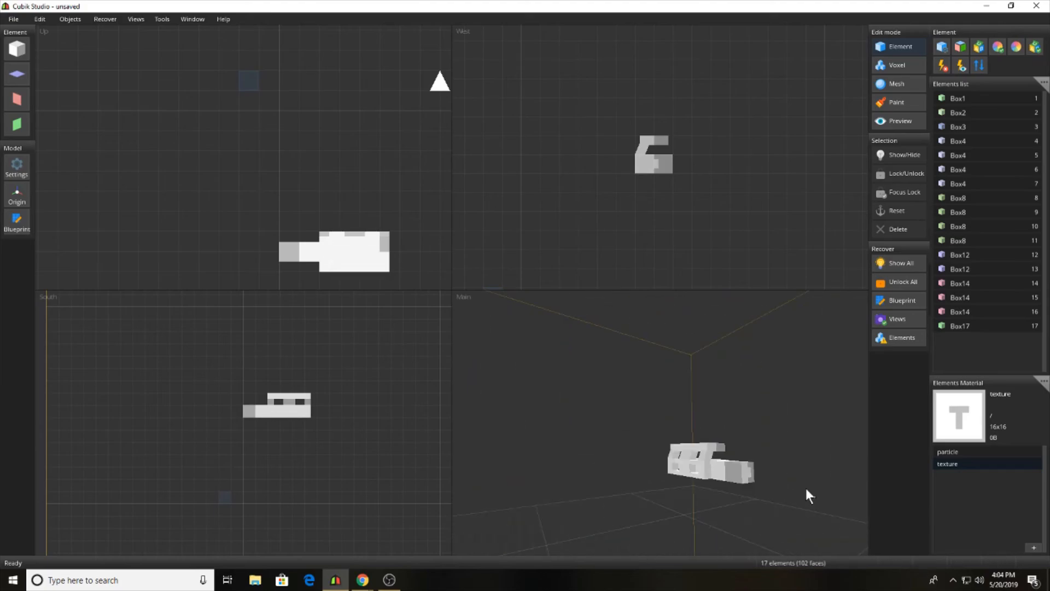
# Step: Copy the inner bar in the handguard's lower part up beneath the top slab, placed at X 2.5, Y 8.5, Z 6.5
pyautogui.click(732, 471)
pyautogui.moveTo(732, 472); pyautogui.dragTo(677, 465, button='right')
pyautogui.click(671, 473)
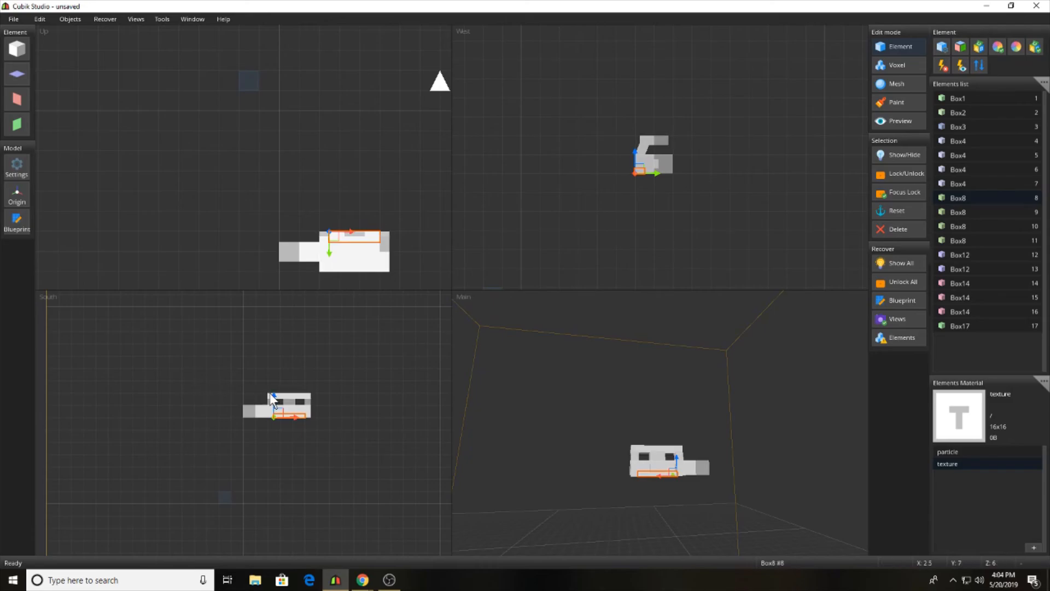
pyautogui.keyDown('shift'); pyautogui.moveTo(273, 395); pyautogui.dragTo(275, 376); pyautogui.keyUp('shift')
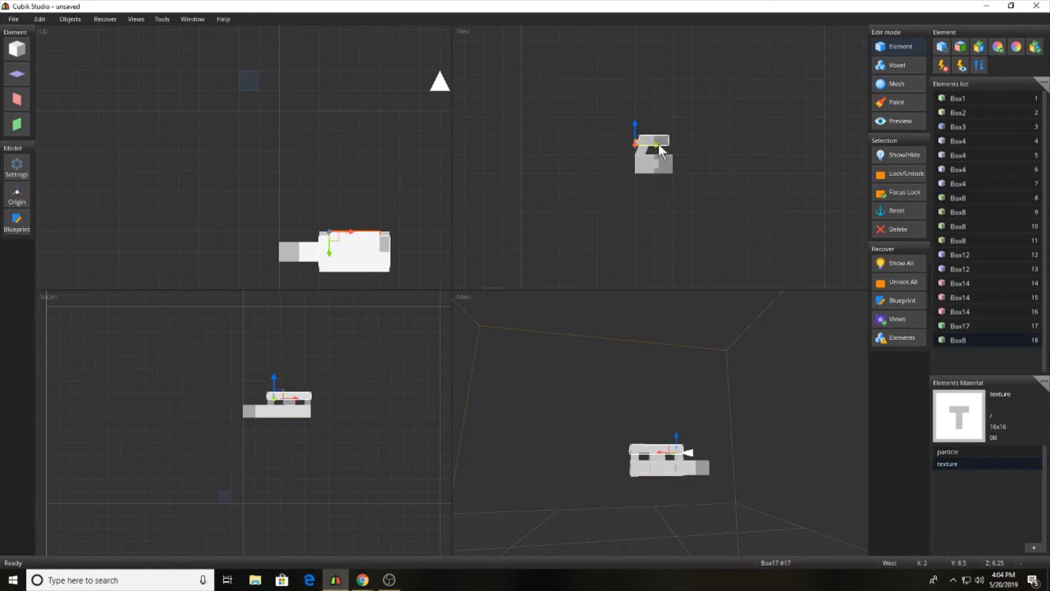
pyautogui.moveTo(659, 144); pyautogui.dragTo(669, 144)
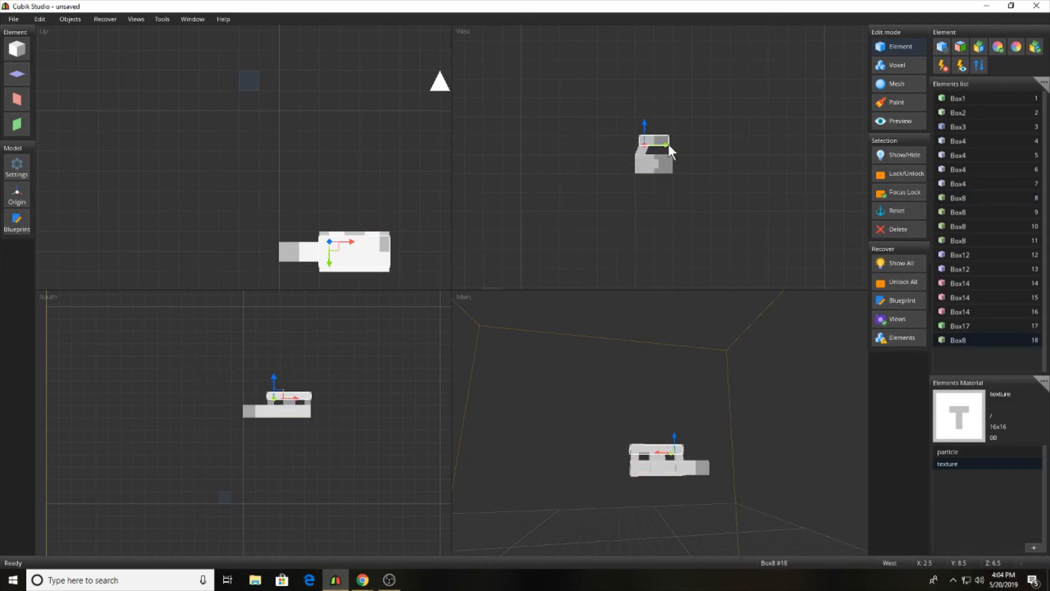
# Step: Offset the copied inner bar by -0.25 along both Y and Z with the Move command
pyautogui.click(66, 21)
pyautogui.click(87, 102)
pyautogui.hotkey('ctrl', 'x')
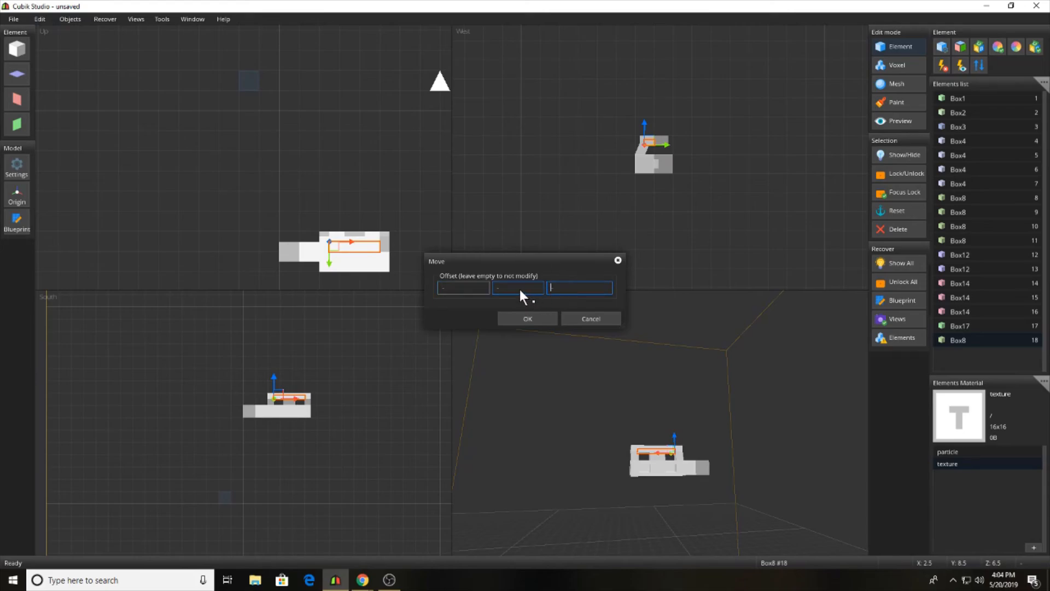
pyautogui.click(520, 288)
pyautogui.hotkey('ctrl', 'v')
pyautogui.click(534, 316)
pyautogui.click(684, 391)
pyautogui.moveTo(686, 395); pyautogui.dragTo(547, 383, button='middle')
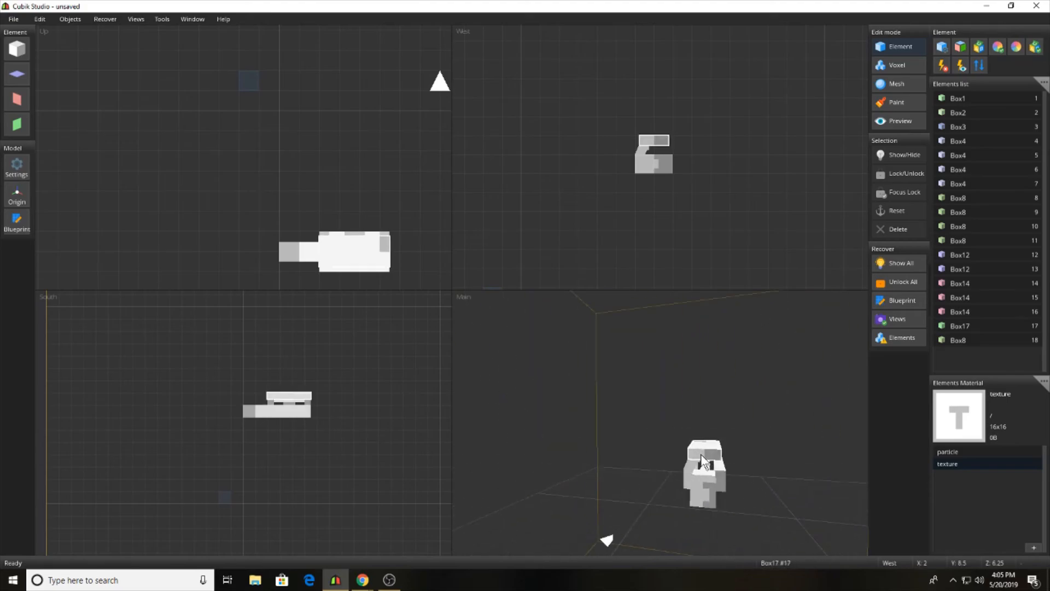
# Step: Add a cube as an upright post about 0.5 wide and 1 high on the handguard's open side, at X 2, Y 8, Z 7.5
pyautogui.click(13, 53)
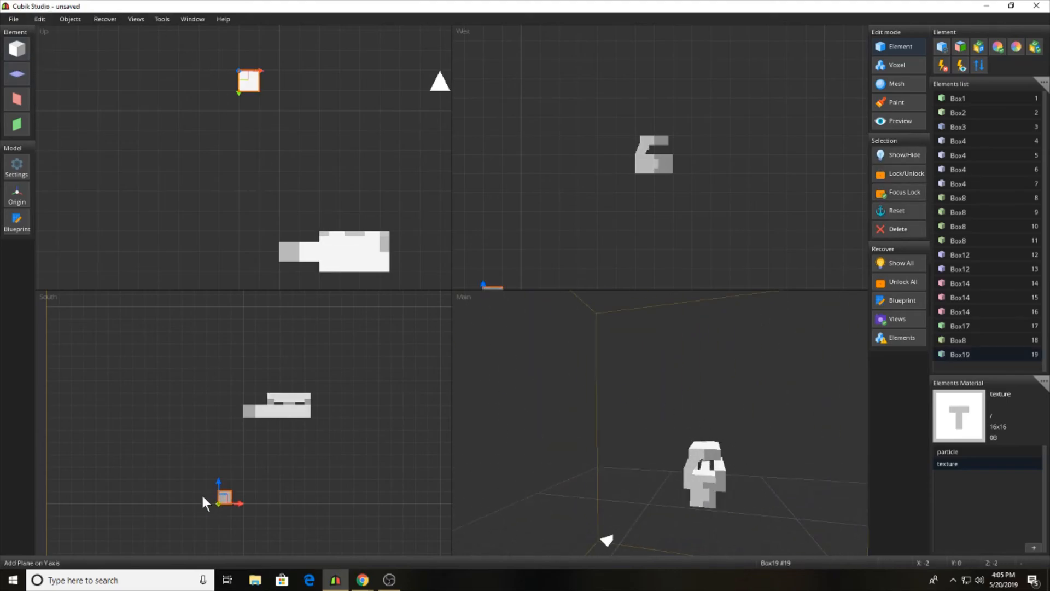
pyautogui.moveTo(222, 495); pyautogui.dragTo(271, 400)
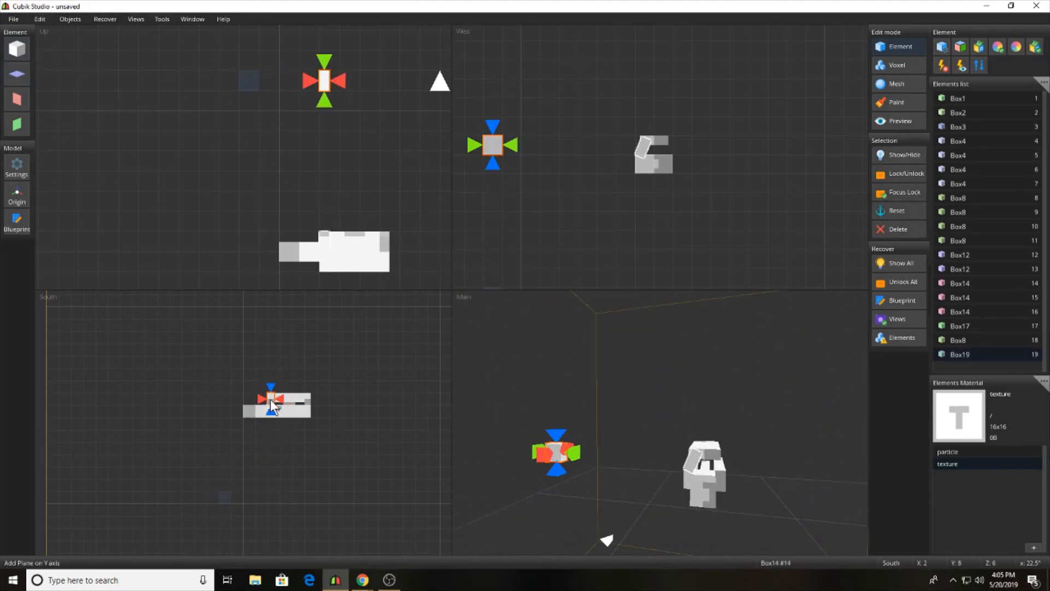
pyautogui.moveTo(494, 141); pyautogui.dragTo(687, 153)
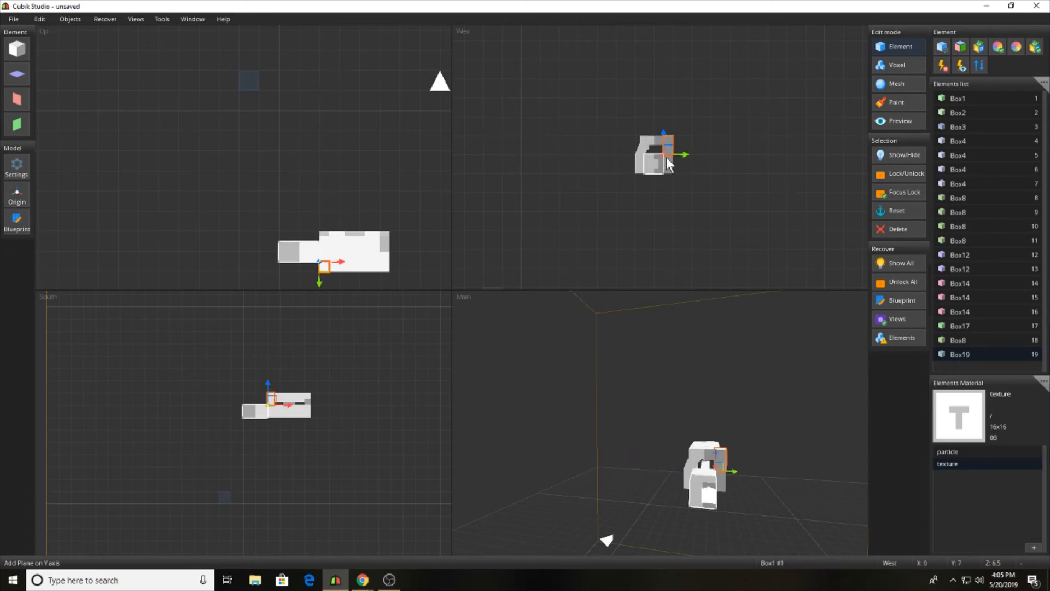
# Step: Try to tilt the new post about the X axis around its inner bottom edge, and rotate it back upright
pyautogui.press('r')
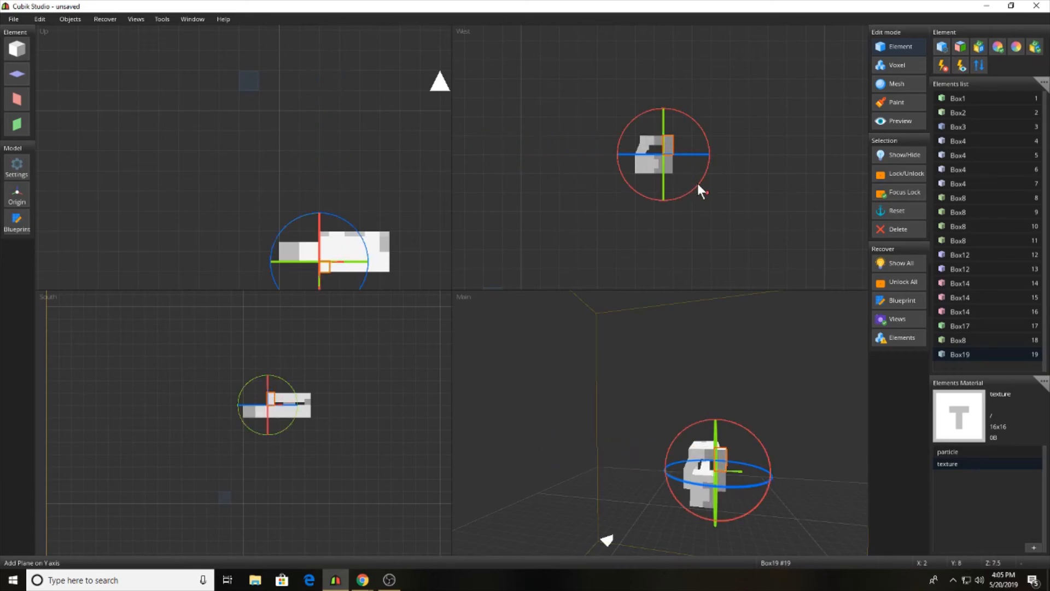
pyautogui.moveTo(698, 183); pyautogui.dragTo(703, 167)
pyautogui.click(698, 143)
pyautogui.scroll(6, 682, 130)
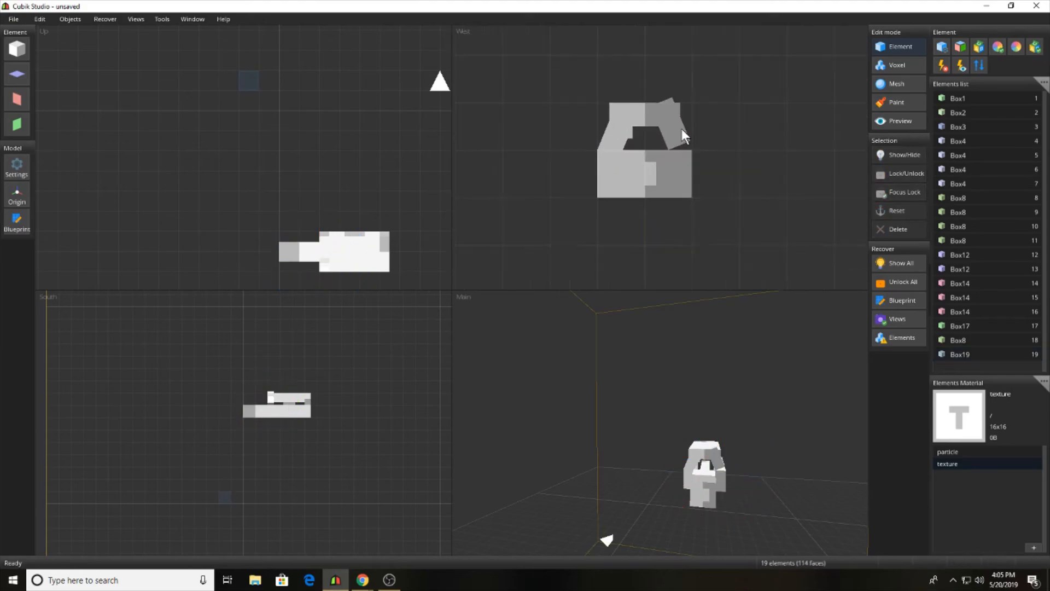
pyautogui.click(698, 122)
pyautogui.moveTo(761, 123); pyautogui.dragTo(644, 144, button='middle')
pyautogui.press('r')
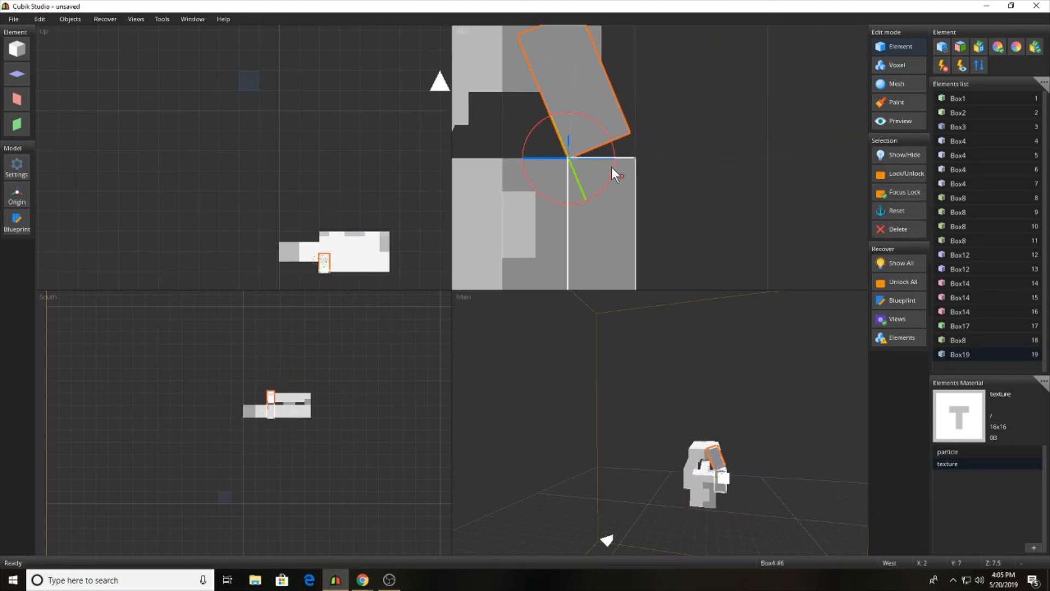
pyautogui.moveTo(614, 171)
pyautogui.mouseDown()
pyautogui.moveTo(605, 192)
pyautogui.moveTo(613, 180)
pyautogui.mouseUp()
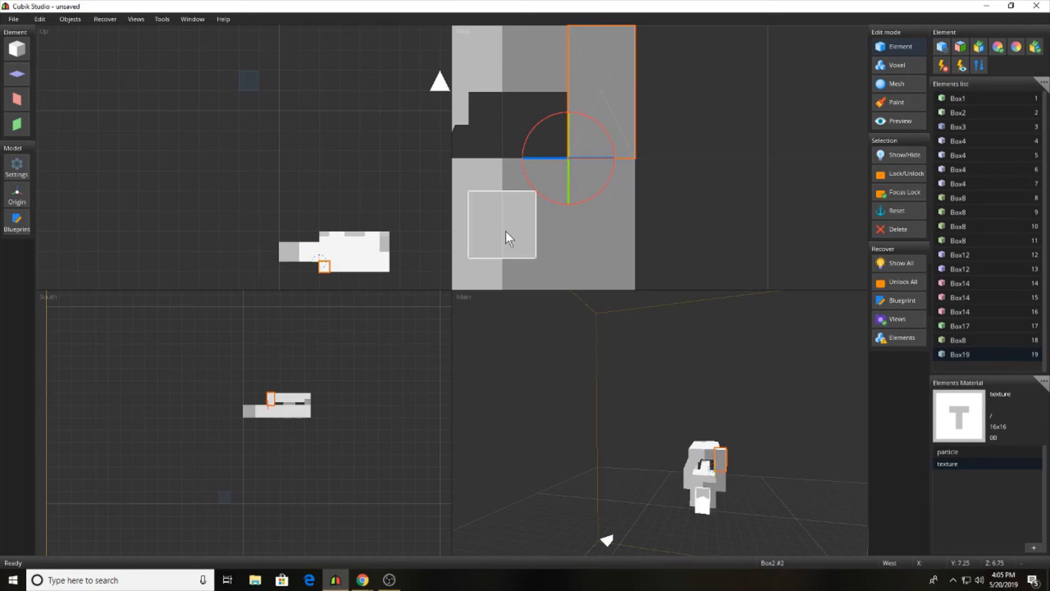
# Step: Place the new post's rotation origin at its outer bottom edge and tilt the post -22.5° about X toward the top slab
pyautogui.moveTo(304, 287); pyautogui.dragTo(272, 186, button='middle')
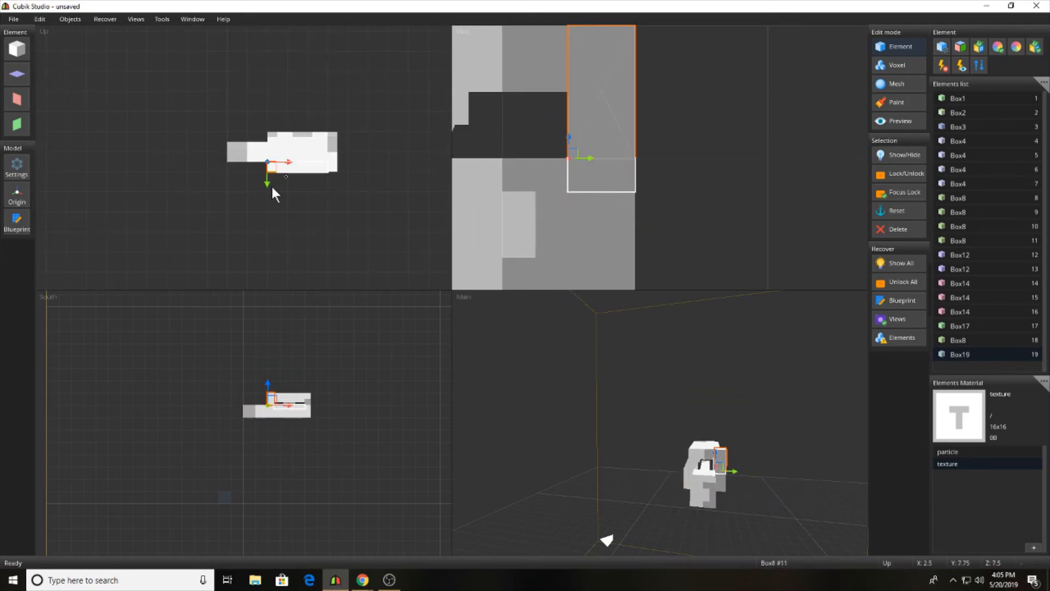
pyautogui.press('r')
pyautogui.moveTo(306, 186); pyautogui.dragTo(197, 227)
pyautogui.scroll(-3, 648, 164)
pyautogui.moveTo(645, 155); pyautogui.dragTo(701, 179)
pyautogui.press('r')
pyautogui.click(721, 185)
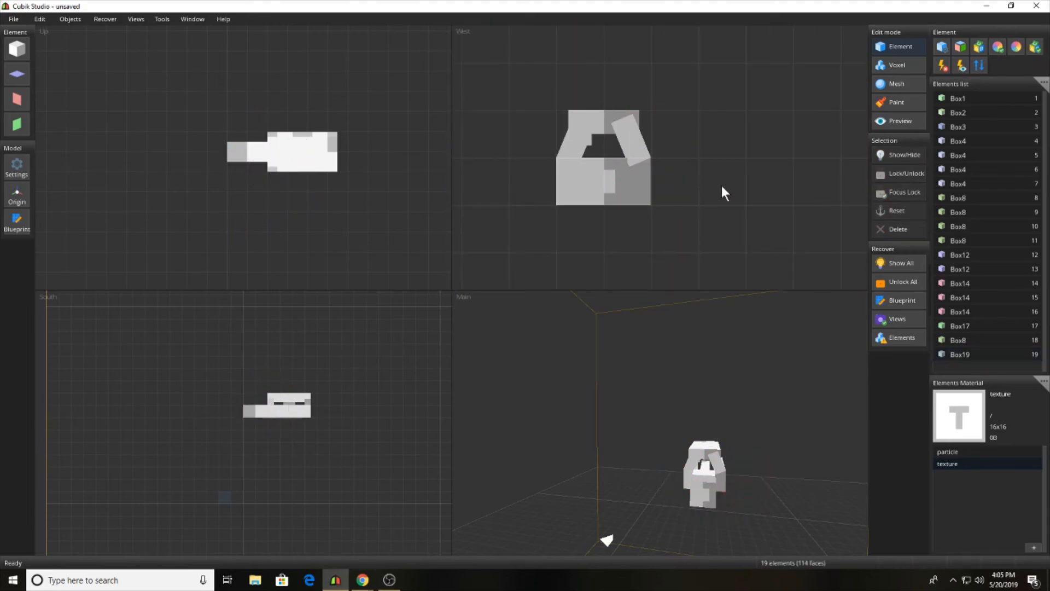
# Step: Offset the new tilted post by 0.00001 along X with the Move command, leaving the Y and Z offsets empty
pyautogui.moveTo(714, 367); pyautogui.dragTo(801, 364, button='right')
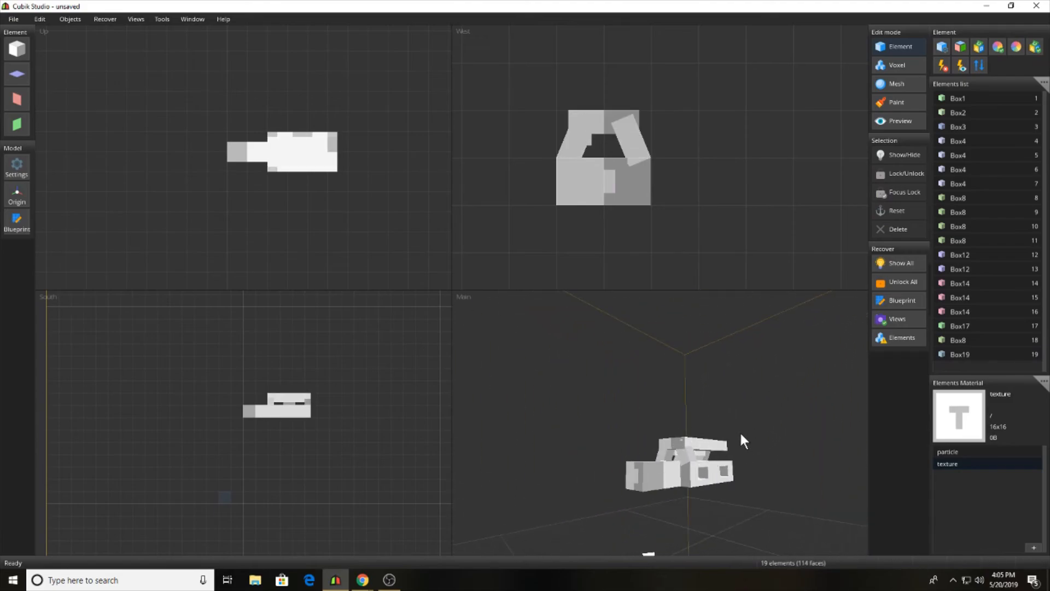
pyautogui.scroll(3, 747, 435)
pyautogui.moveTo(747, 434); pyautogui.dragTo(651, 405, button='right')
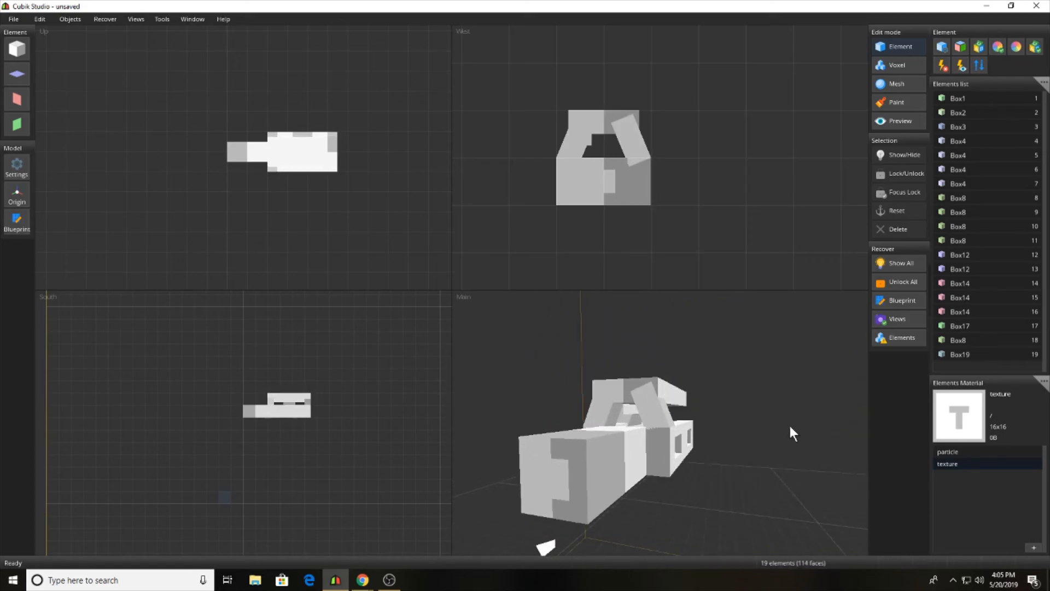
pyautogui.moveTo(774, 429); pyautogui.dragTo(619, 437, button='right')
pyautogui.click(619, 436)
pyautogui.click(619, 437)
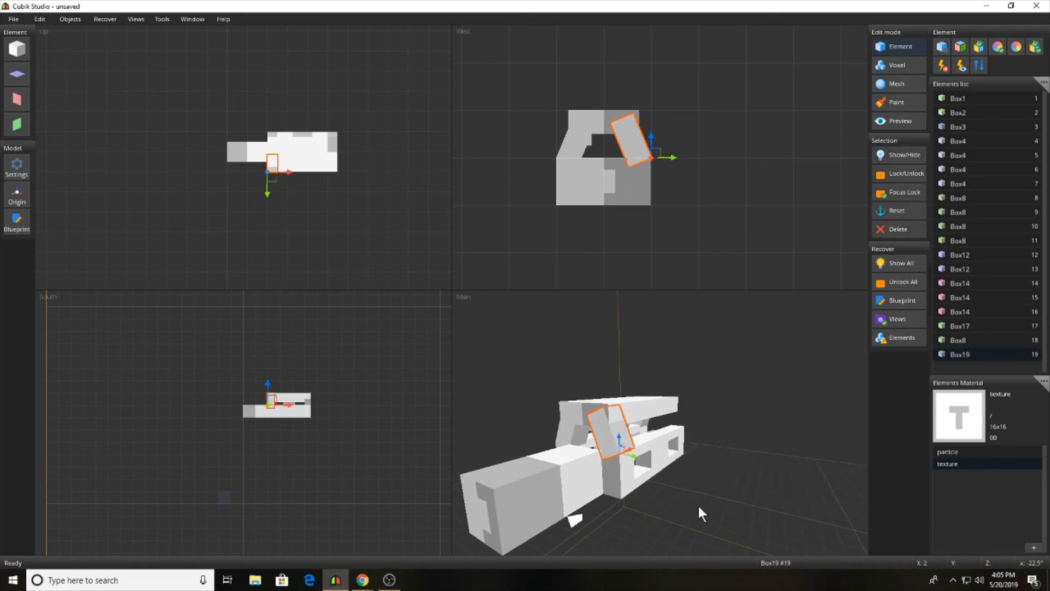
pyautogui.click(71, 19)
pyautogui.click(82, 109)
pyautogui.doubleClick(536, 284)
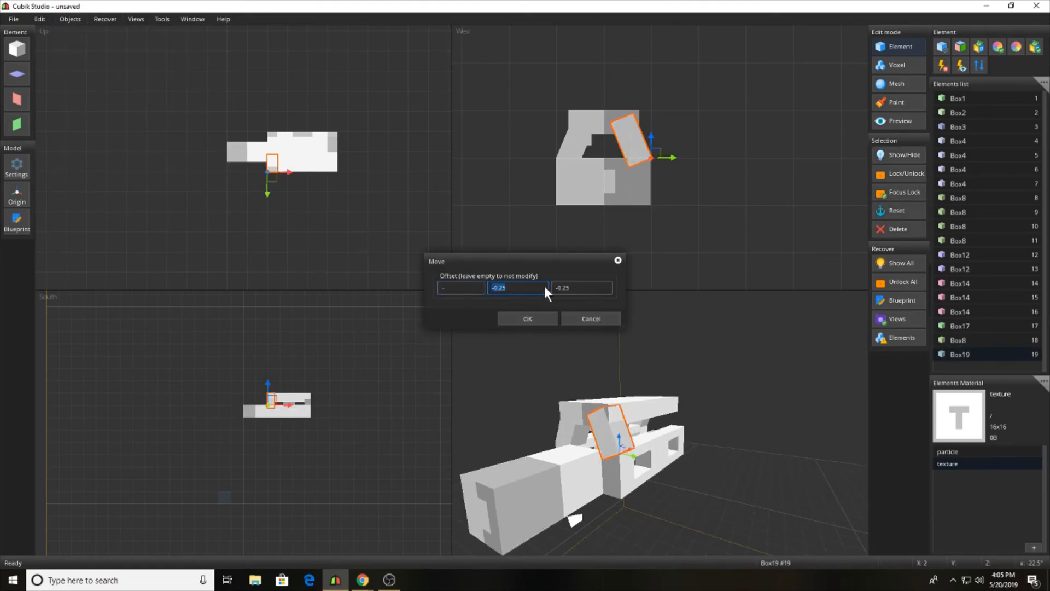
pyautogui.press('BackSpace')
pyautogui.doubleClick(567, 291)
pyautogui.press('BackSpace')
pyautogui.write('0.00001')
pyautogui.press('Return')
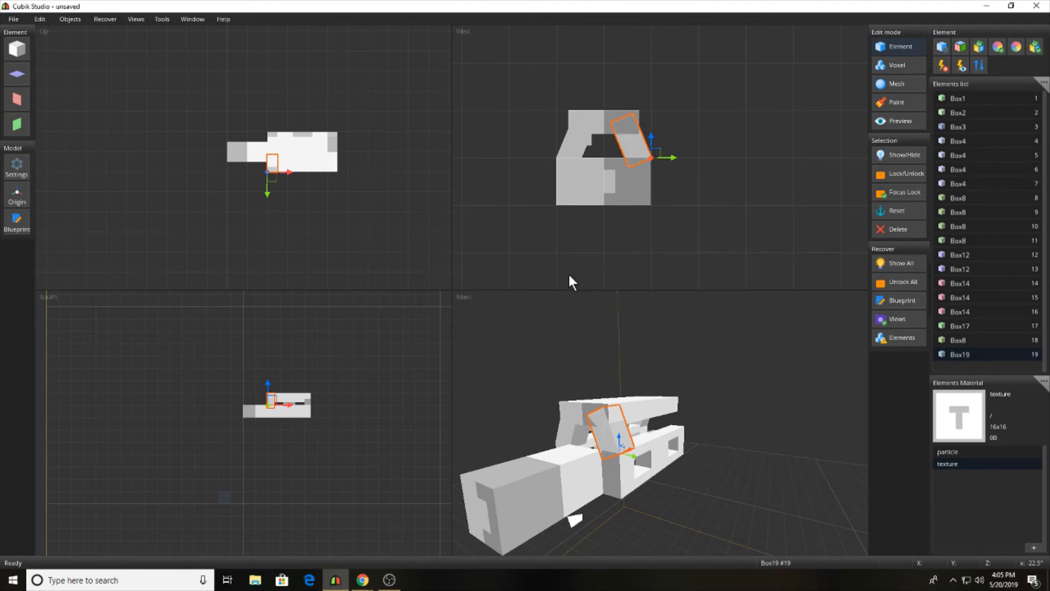
# Step: Try to repeat the last Move offset on the tilted post, and undo each attempt
pyautogui.click(634, 367)
pyautogui.moveTo(648, 399); pyautogui.dragTo(703, 459, button='middle')
pyautogui.click(595, 442)
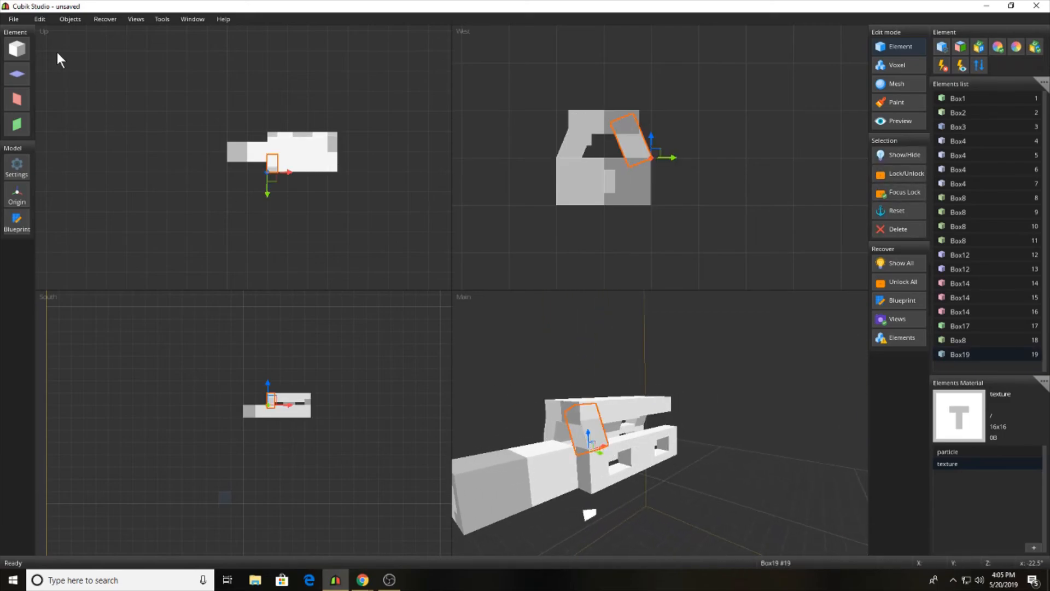
pyautogui.click(70, 20)
pyautogui.click(97, 109)
pyautogui.click(522, 318)
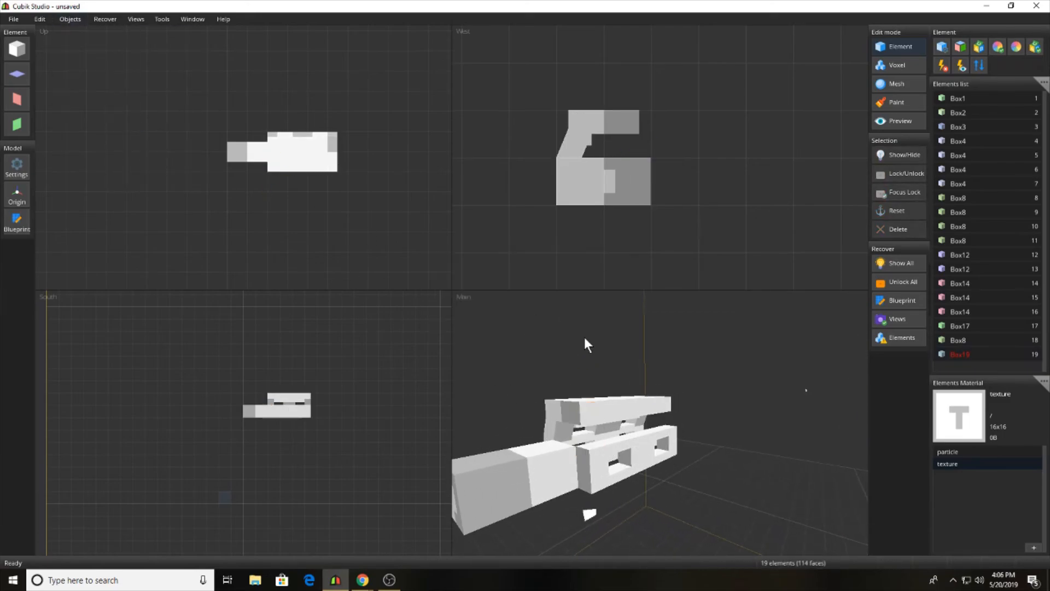
pyautogui.hotkey('ctrl', 'z')
pyautogui.click(70, 20)
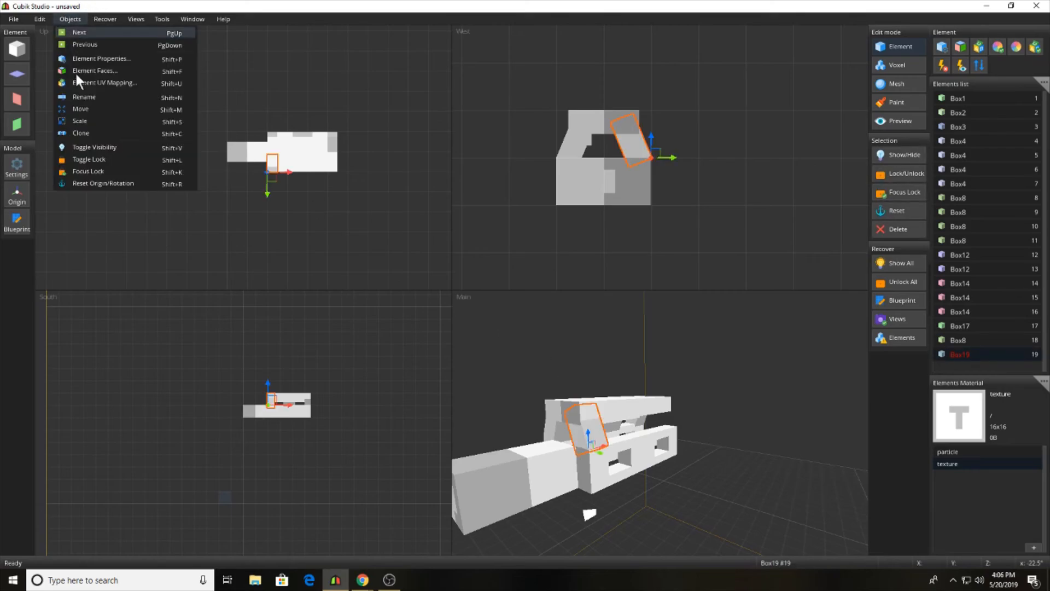
pyautogui.click(96, 110)
pyautogui.press('Return')
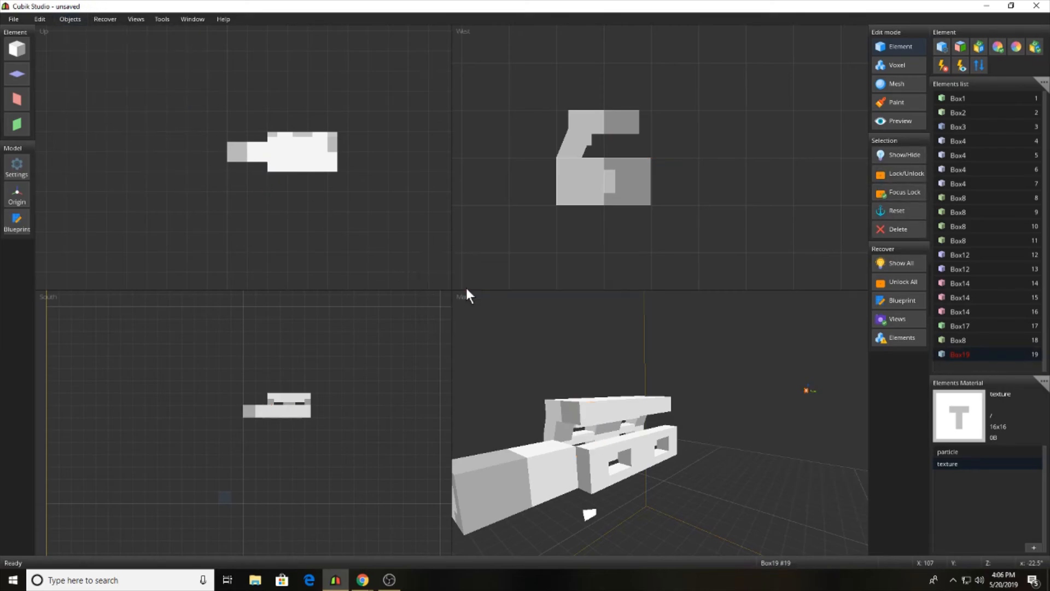
pyautogui.hotkey('ctrl', 'z')
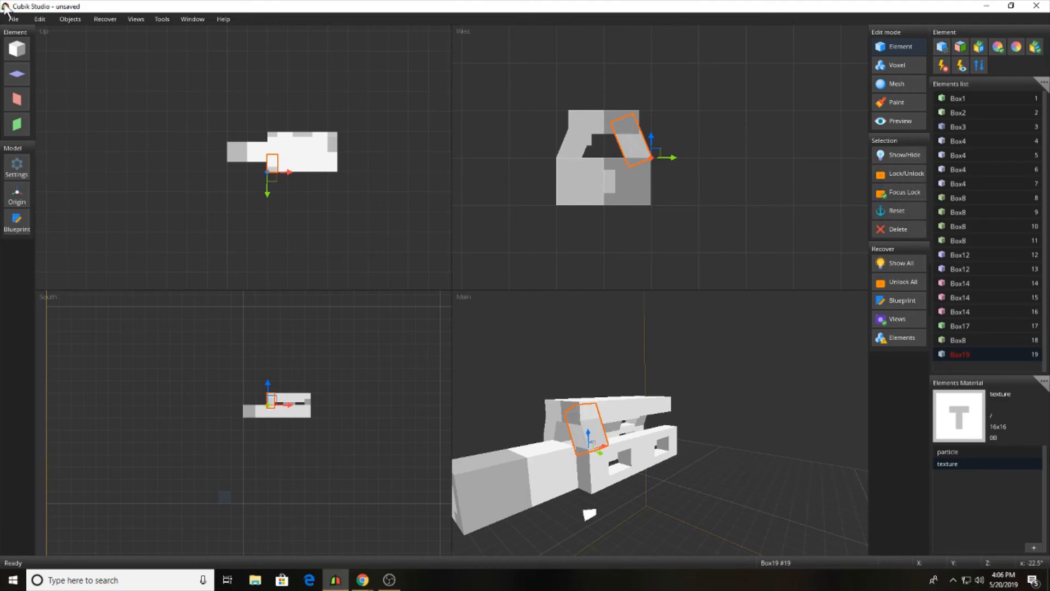
# Step: Offset the tilted post by 0.0001 along X with the Move command
pyautogui.click(70, 19)
pyautogui.click(80, 103)
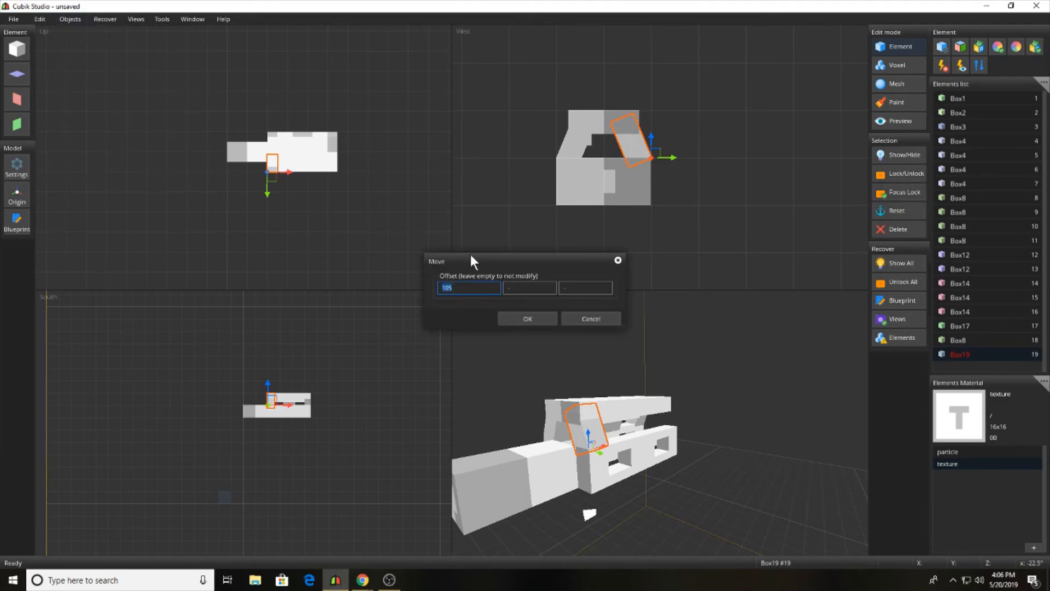
pyautogui.write('0.0001')
pyautogui.press('Return')
pyautogui.click(626, 349)
pyautogui.moveTo(625, 349); pyautogui.dragTo(625, 496, button='middle')
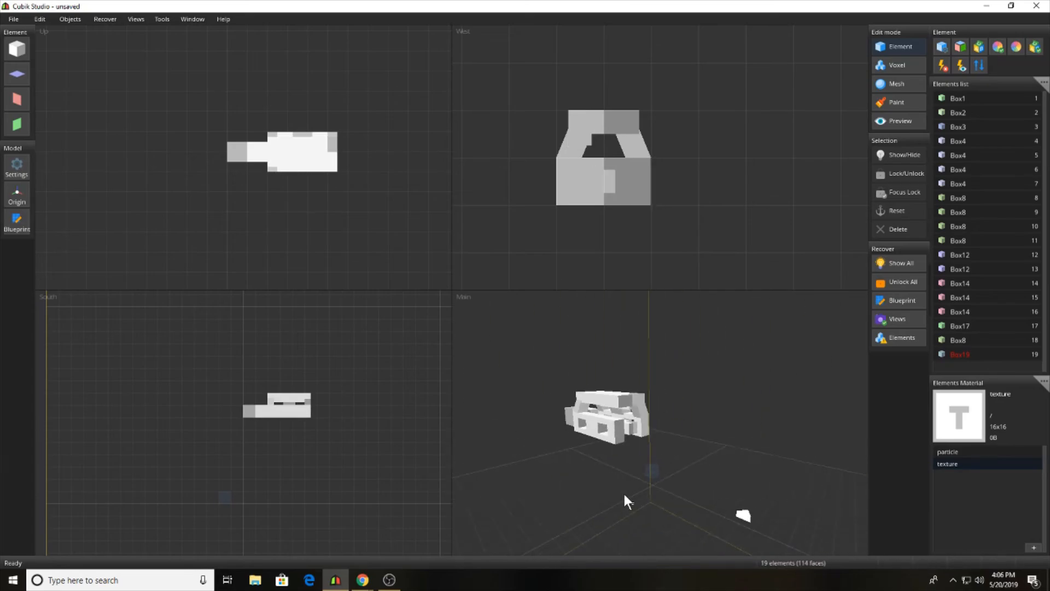
# Step: Check the rifle reference image in Chrome, and copy the tilted post along X to X 3, widened to about 1 unit
pyautogui.moveTo(666, 465); pyautogui.dragTo(687, 432, button='middle')
pyautogui.hotkey('alt', 'Tab')
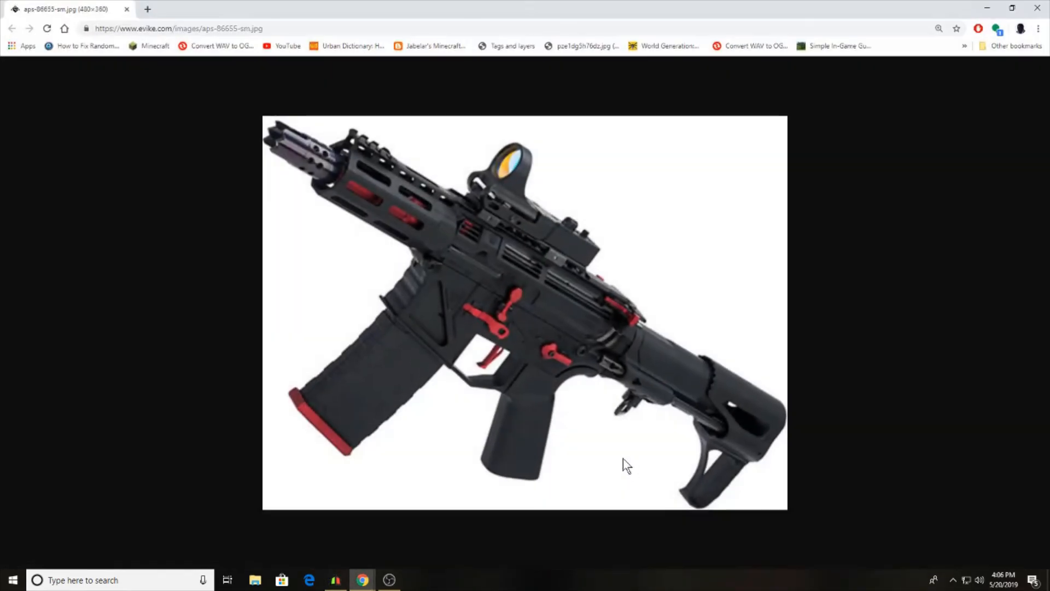
pyautogui.hotkey('alt', 'Tab')
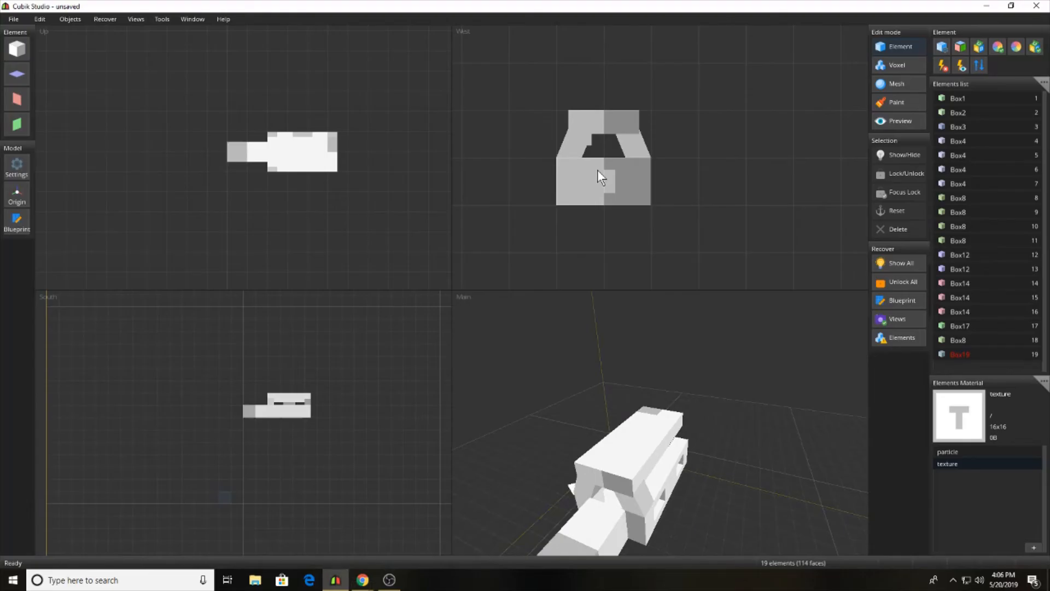
pyautogui.moveTo(605, 379); pyautogui.dragTo(547, 414, button='middle')
pyautogui.click(543, 416)
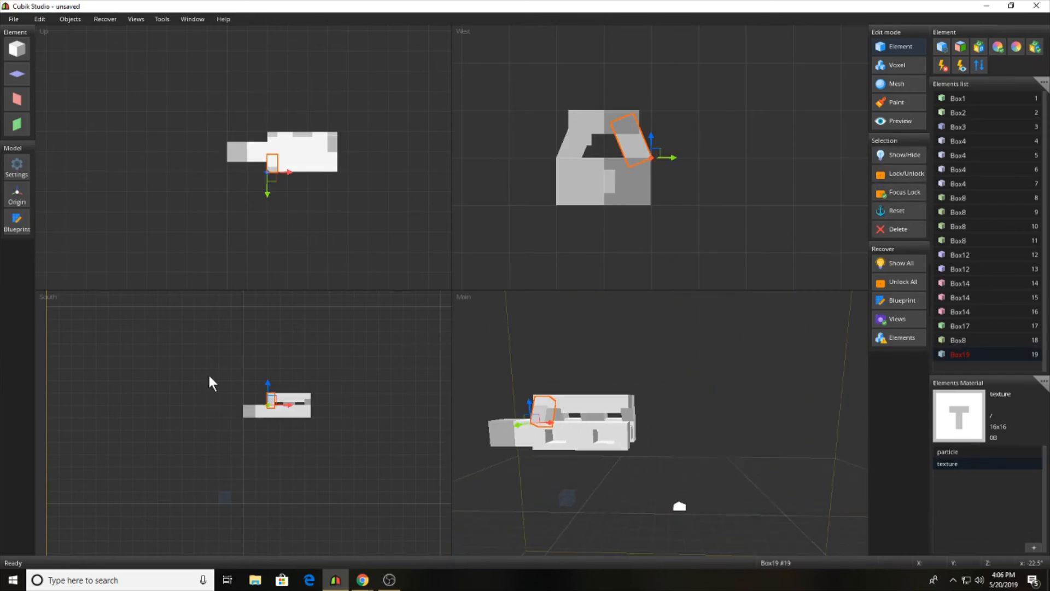
pyautogui.keyDown('shift'); pyautogui.moveTo(290, 404); pyautogui.dragTo(304, 405); pyautogui.keyUp('shift')
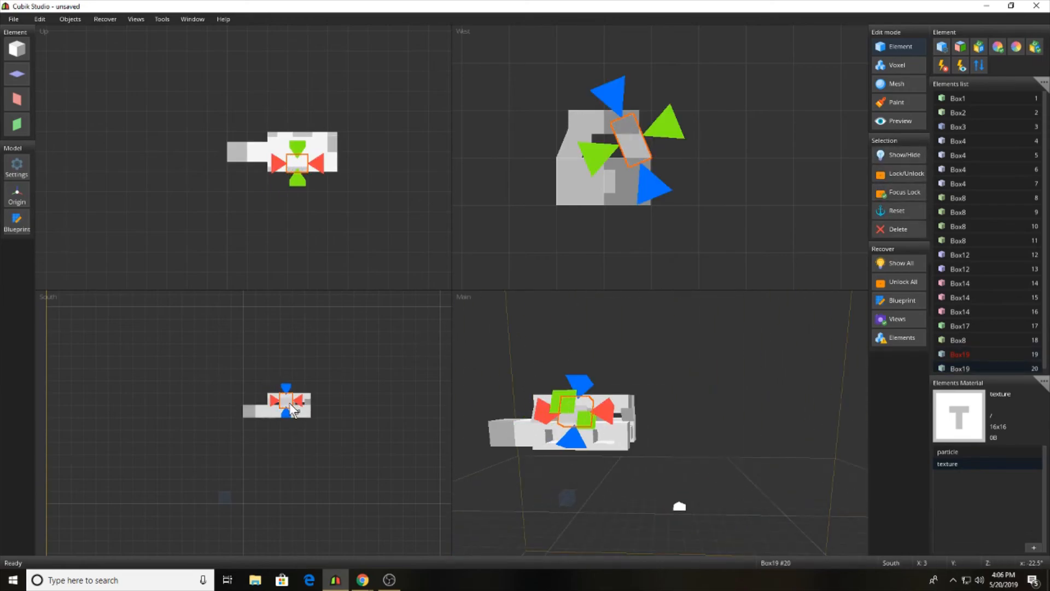
# Step: Offset the wide tilted copy by 0.25 along X with the Move command
pyautogui.click(70, 20)
pyautogui.click(132, 112)
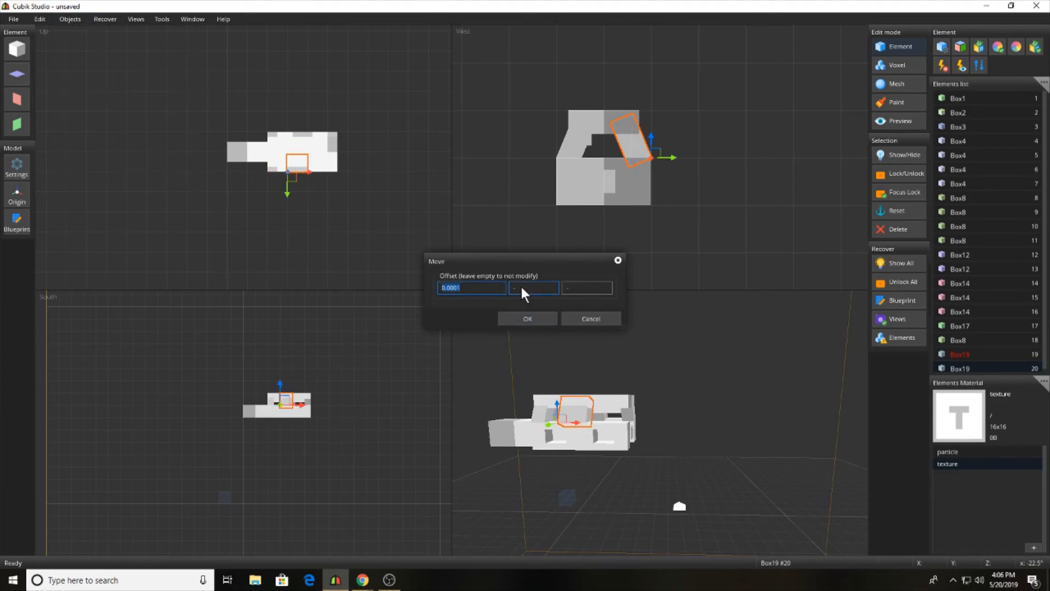
pyautogui.write('0.25')
pyautogui.press('Return')
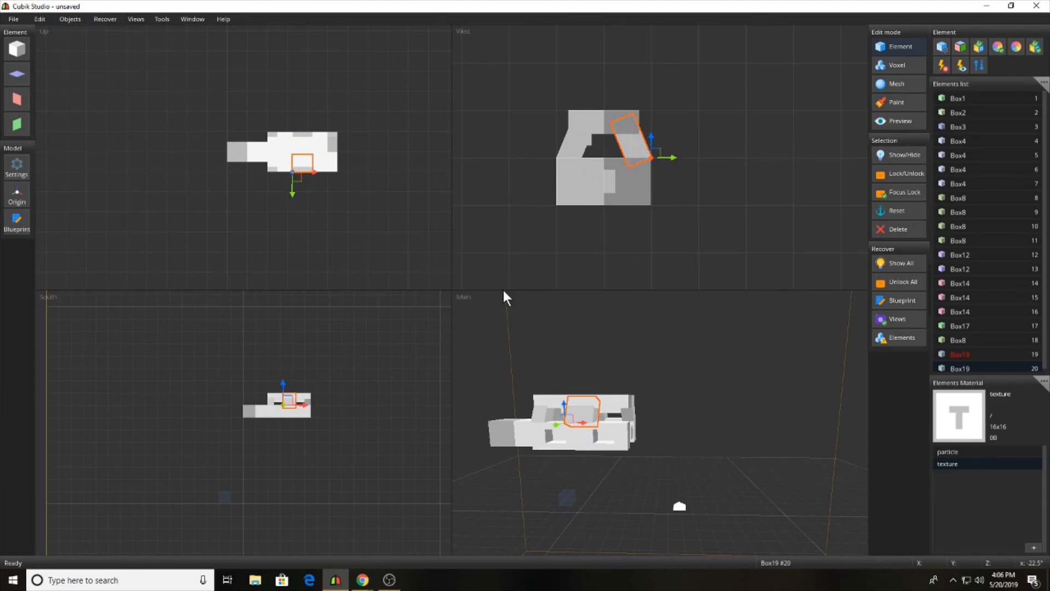
# Step: Copy the narrow tilted post along X to the far end of the handguard on the same side
pyautogui.click(271, 423)
pyautogui.click(272, 402)
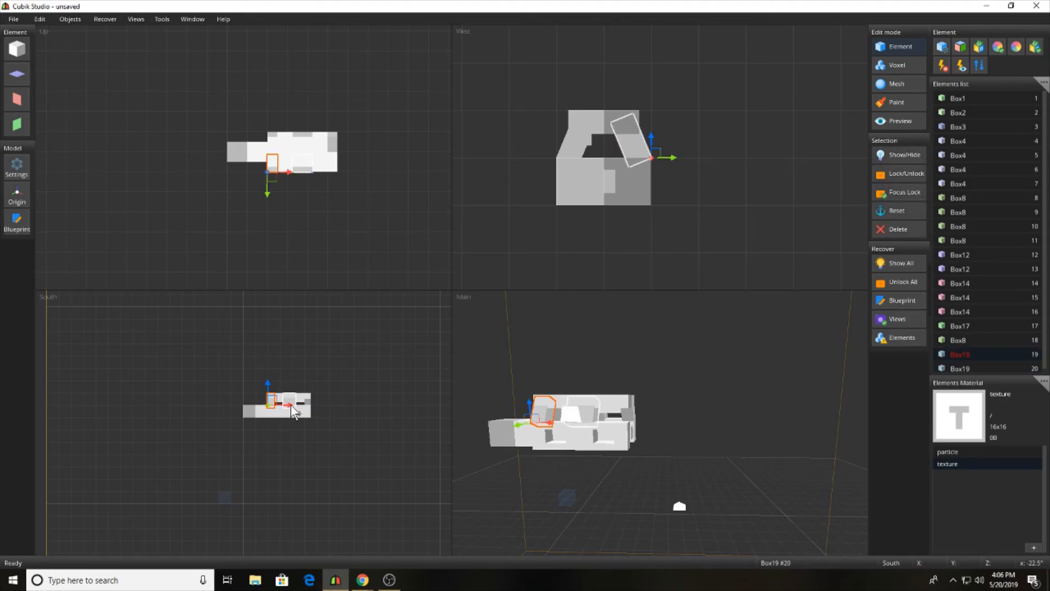
pyautogui.moveTo(290, 405); pyautogui.dragTo(329, 407)
# Step: Extend the inner bar beneath the top slab to about 1.5 units deep along Z and about 0.5 high
pyautogui.click(732, 411)
pyautogui.moveTo(732, 412); pyautogui.dragTo(703, 406, button='right')
pyautogui.click(613, 412)
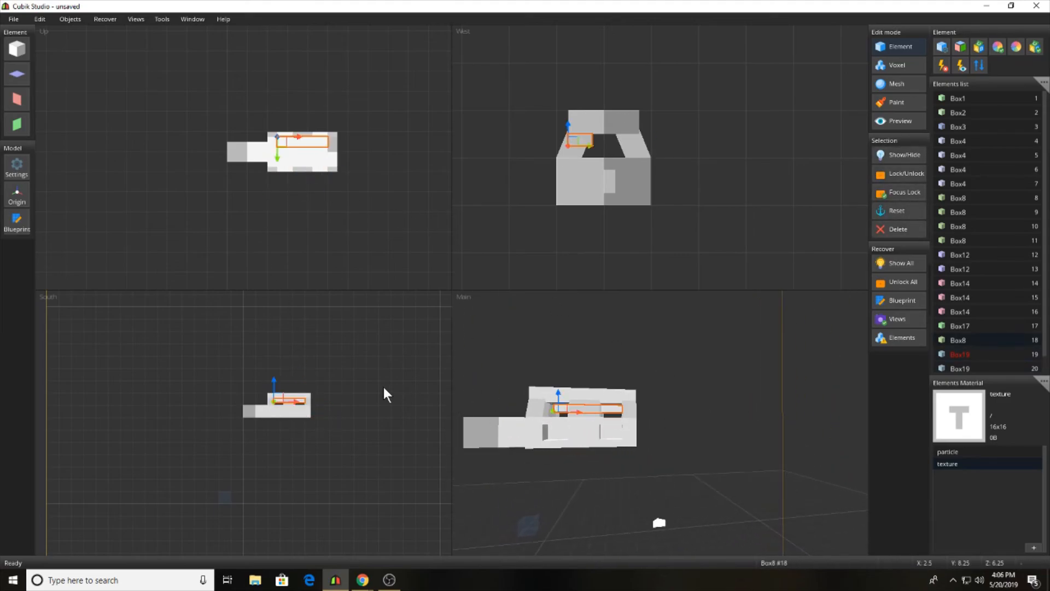
pyautogui.click(582, 142)
pyautogui.moveTo(581, 142); pyautogui.dragTo(619, 136)
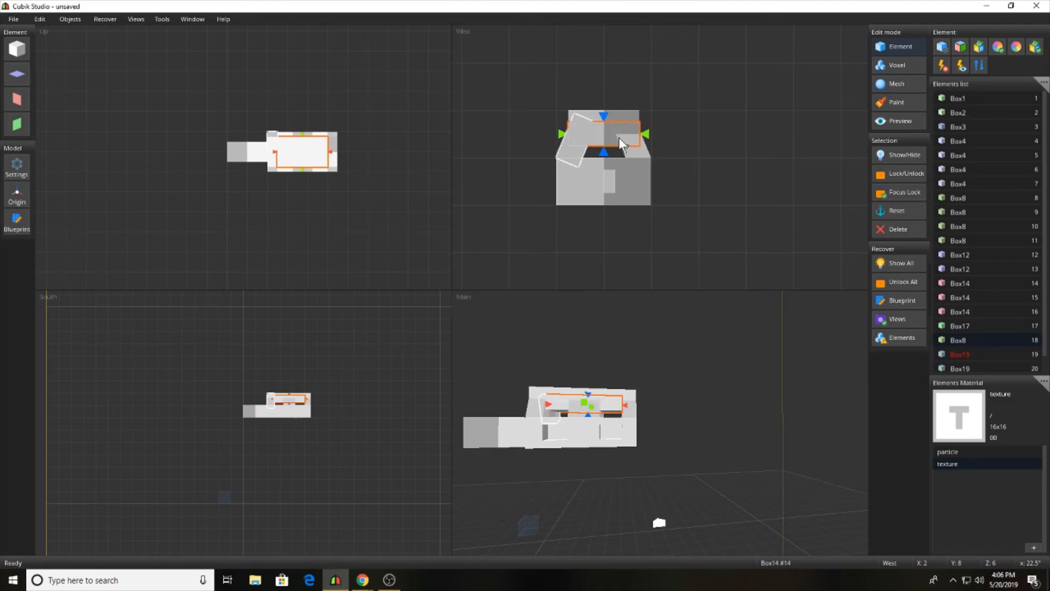
# Step: Scale the inner bar beneath the top slab by 0.5 along Y with the Scale command
pyautogui.click(71, 19)
pyautogui.click(80, 109)
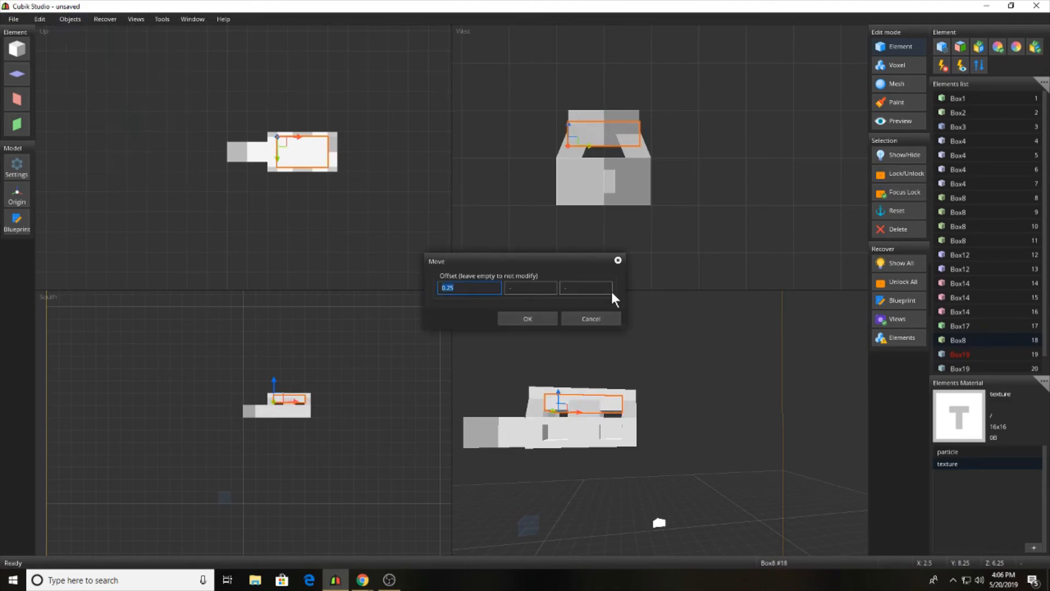
pyautogui.click(601, 315)
pyautogui.click(71, 18)
pyautogui.click(80, 121)
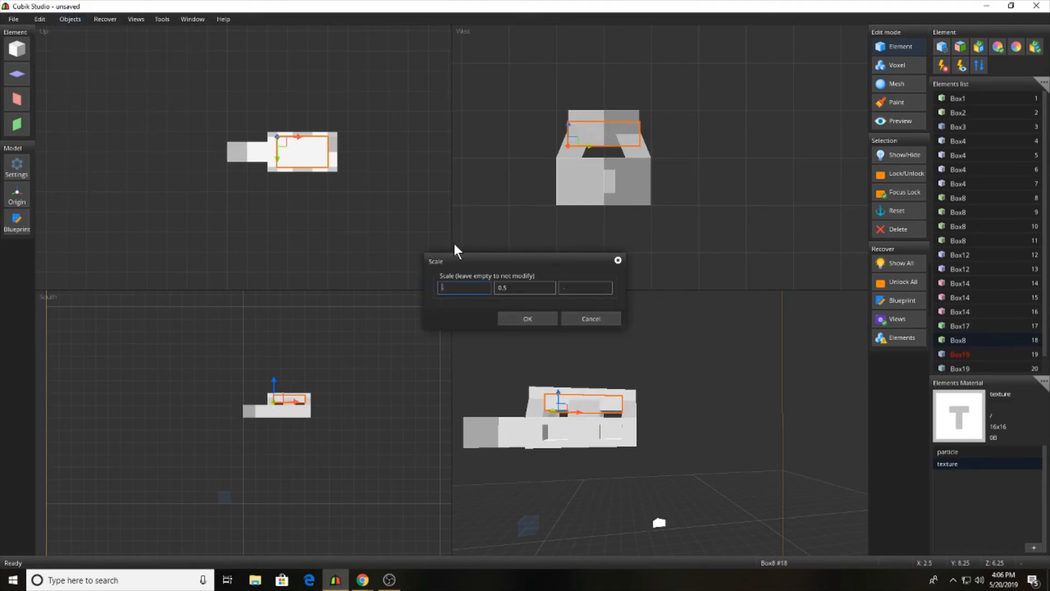
pyautogui.click(534, 322)
pyautogui.click(726, 284)
# Step: Scale the tilted post at the handguard's far end by 0.5 along X only, leaving the Y scale empty
pyautogui.moveTo(668, 322); pyautogui.dragTo(558, 427, button='middle')
pyautogui.scroll(3, 558, 425)
pyautogui.moveTo(687, 476); pyautogui.dragTo(794, 448, button='middle')
pyautogui.click(586, 415)
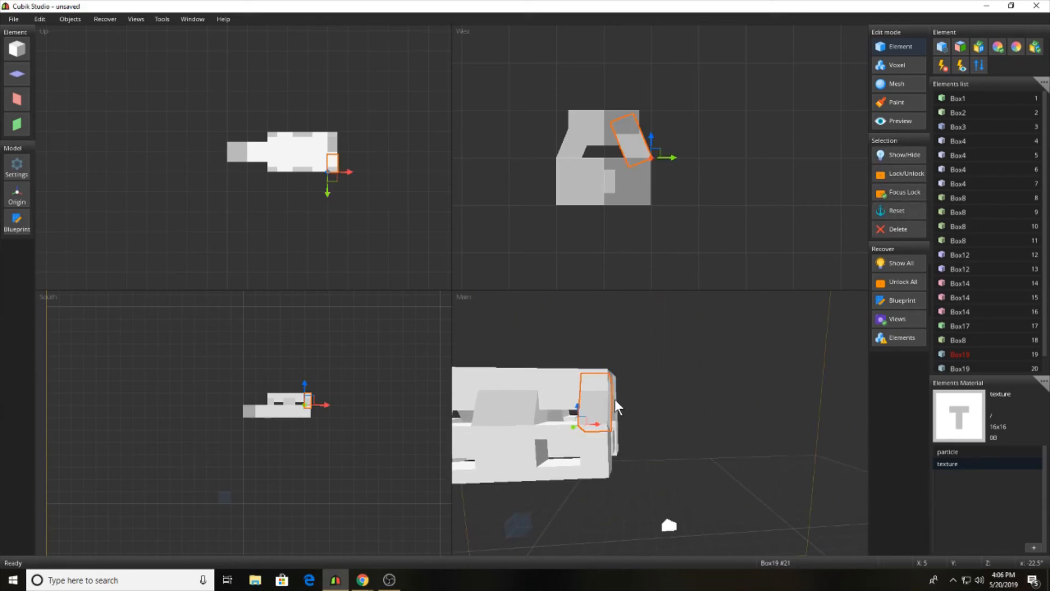
pyautogui.click(80, 19)
pyautogui.click(86, 120)
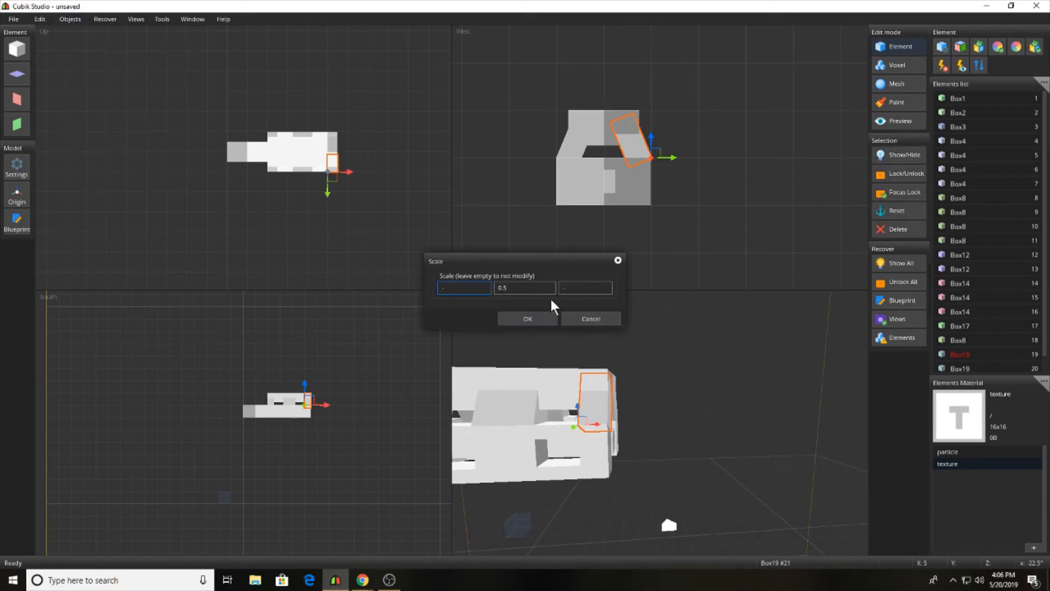
pyautogui.moveTo(523, 291); pyautogui.dragTo(483, 287)
pyautogui.press('BackSpace')
pyautogui.click(446, 287)
pyautogui.write('0.5')
pyautogui.press('Return')
pyautogui.click(753, 430)
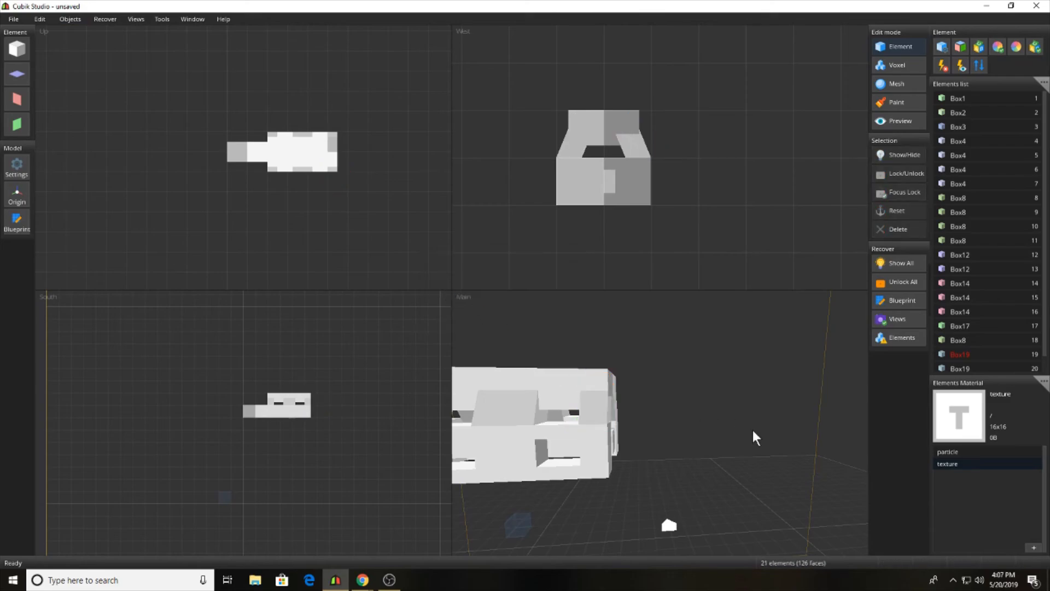
# Step: Add an upright box about 0.5 units deep and 1 unit high at X 2, Y 6, and move it along Z to 9.5
pyautogui.moveTo(752, 430); pyautogui.dragTo(728, 440, button='middle')
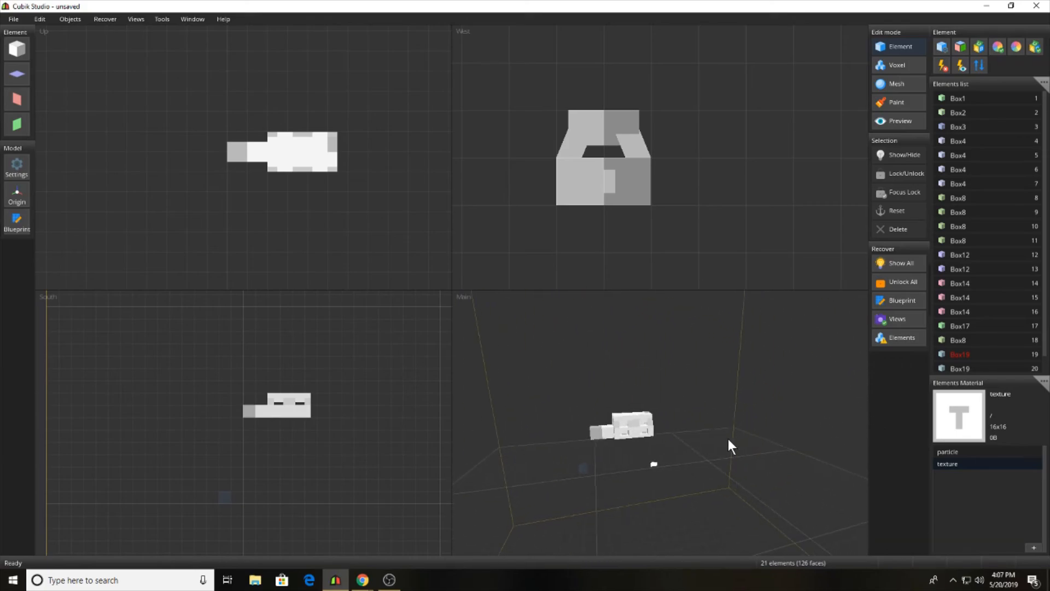
pyautogui.moveTo(698, 376); pyautogui.dragTo(744, 427, button='middle')
pyautogui.scroll(3, 768, 395)
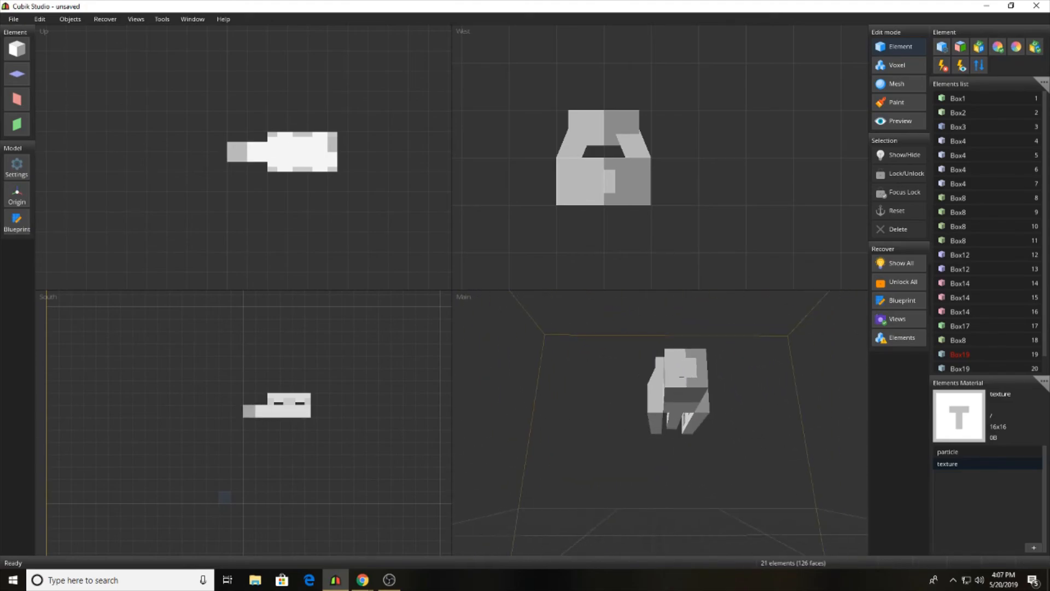
pyautogui.moveTo(750, 403); pyautogui.dragTo(338, 232, button='middle')
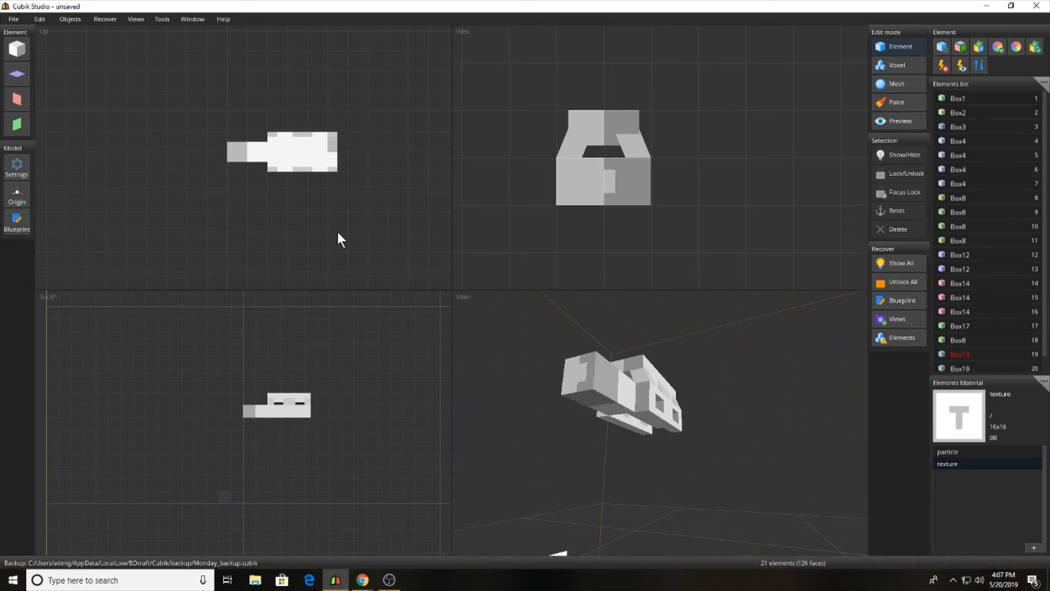
pyautogui.click(13, 52)
pyautogui.moveTo(226, 510); pyautogui.dragTo(275, 422)
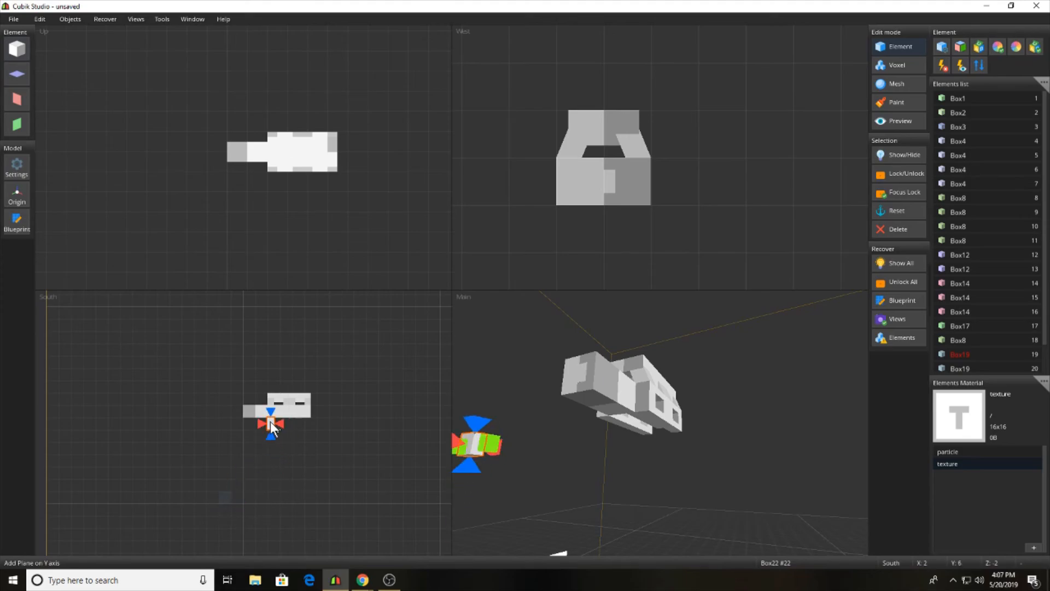
pyautogui.scroll(-3, 327, 137)
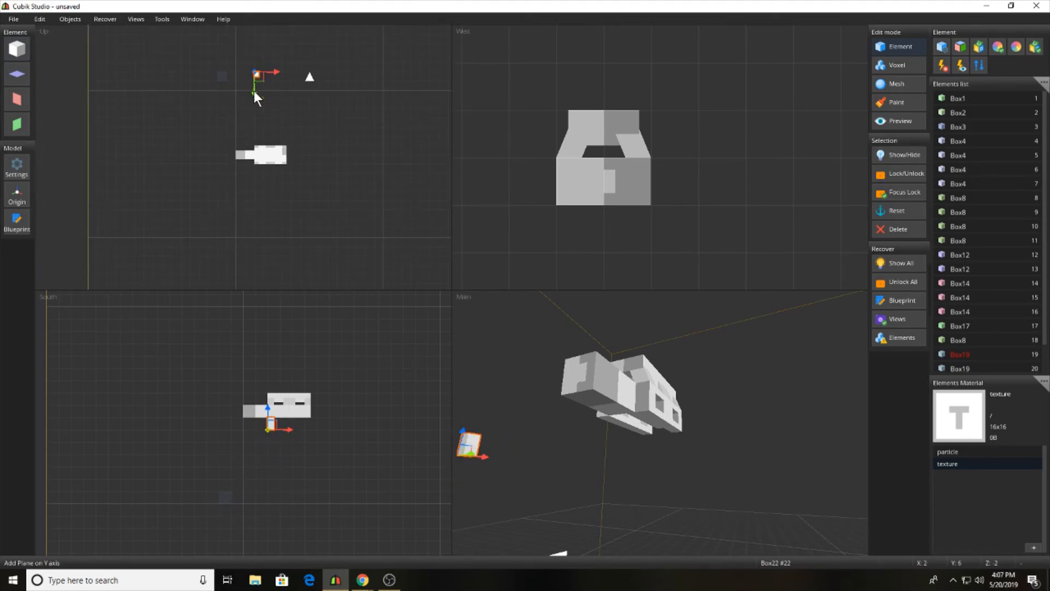
pyautogui.moveTo(255, 92); pyautogui.dragTo(260, 209)
pyautogui.moveTo(756, 259); pyautogui.dragTo(700, 188, button='middle')
pyautogui.scroll(-1, 700, 188)
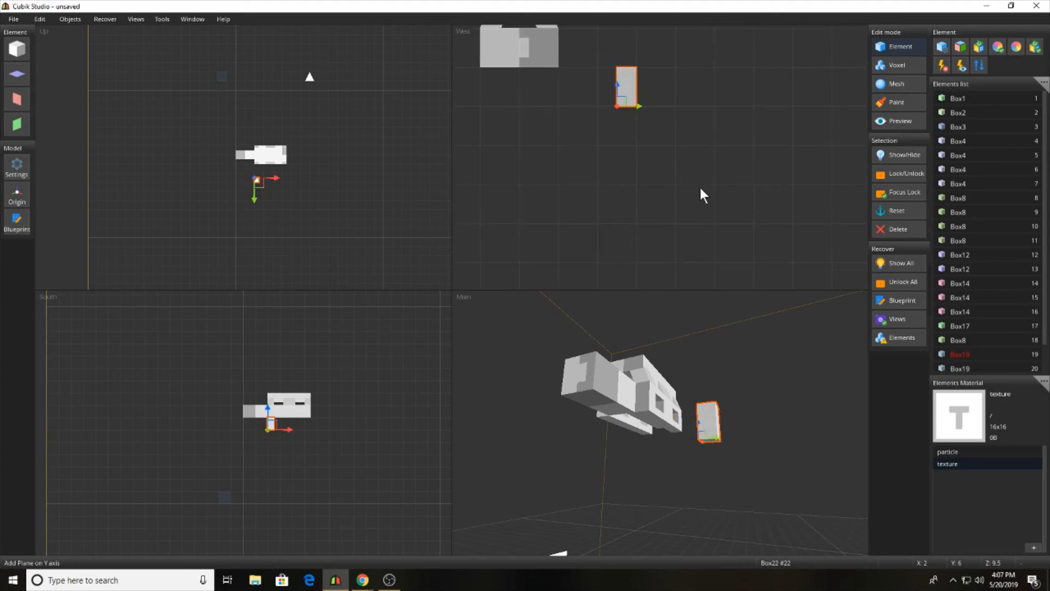
# Step: Move the new box against the handguard's lower side edge and tilt it inward to 22.5° about X
pyautogui.moveTo(659, 124); pyautogui.dragTo(569, 101)
pyautogui.click(518, 110)
pyautogui.click(556, 87)
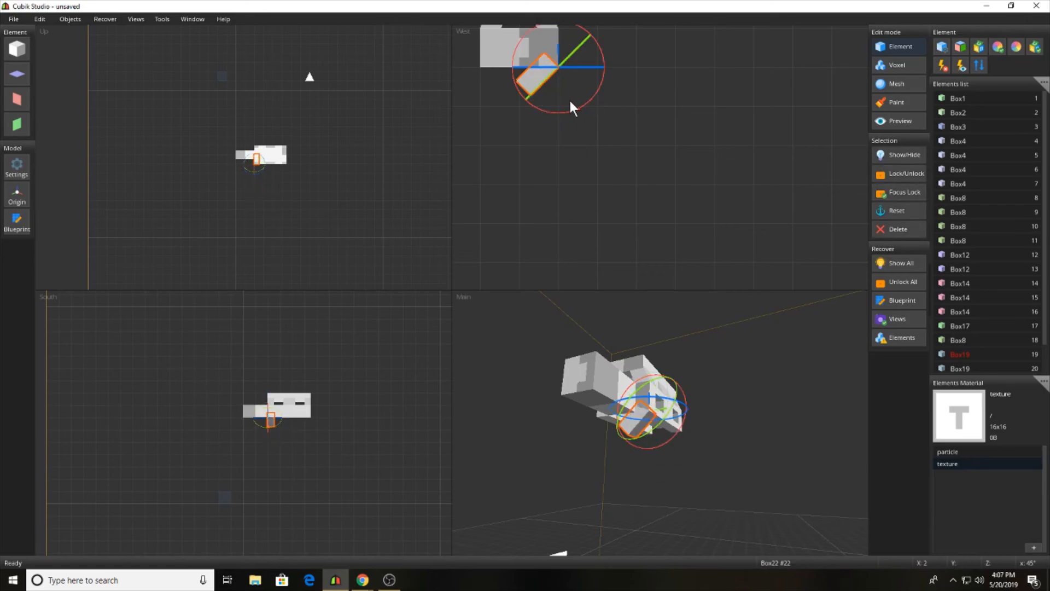
pyautogui.click(569, 98)
pyautogui.moveTo(747, 427); pyautogui.dragTo(770, 430, button='middle')
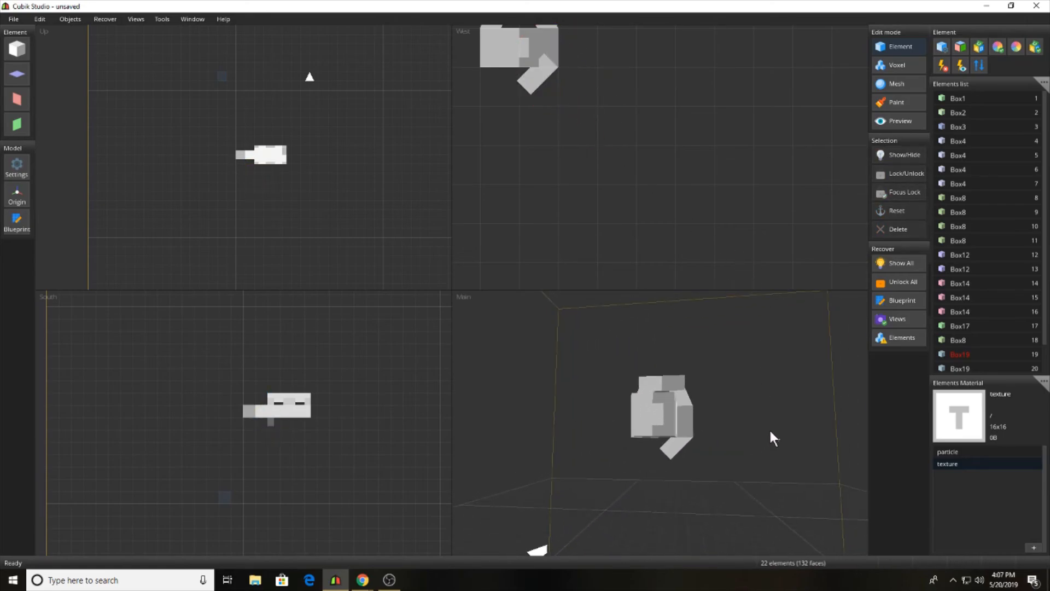
pyautogui.click(678, 451)
pyautogui.moveTo(582, 104); pyautogui.dragTo(588, 103)
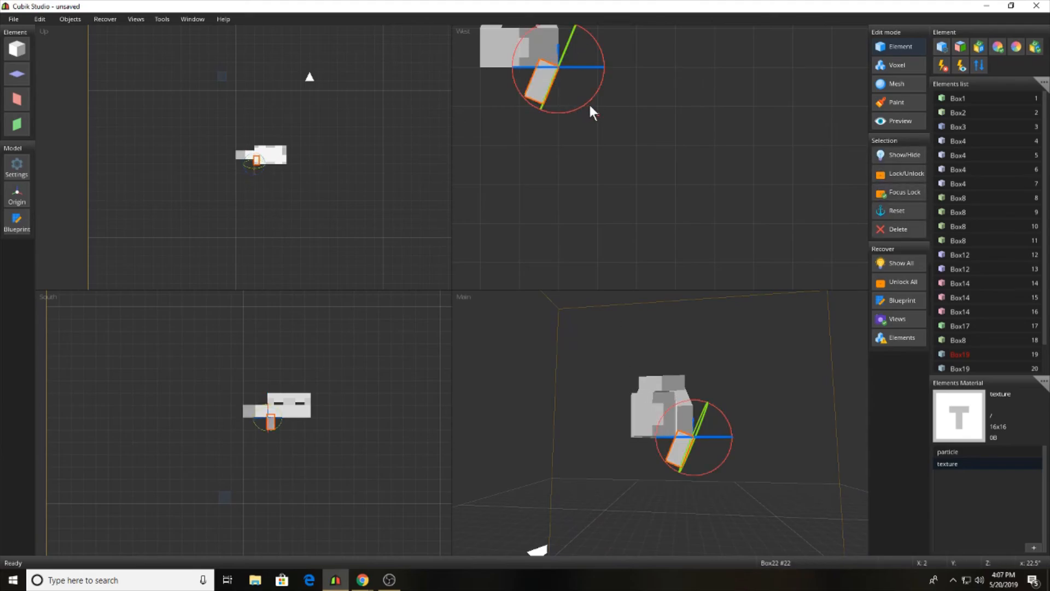
pyautogui.click(589, 103)
# Step: Copy the lower tilted post along X to X 3, widened to about 1 unit
pyautogui.moveTo(737, 362); pyautogui.dragTo(569, 452, button='middle')
pyautogui.click(569, 452)
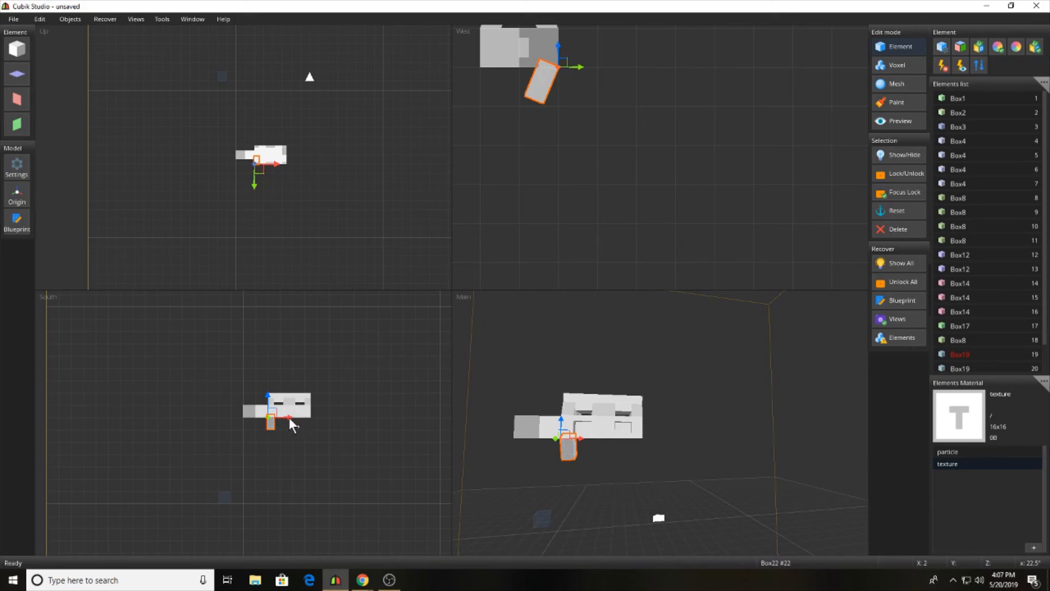
pyautogui.keyDown('shift'); pyautogui.moveTo(289, 418); pyautogui.dragTo(300, 415); pyautogui.keyUp('shift')
pyautogui.keyDown('ctrl'); pyautogui.click(289, 419); pyautogui.keyUp('ctrl')
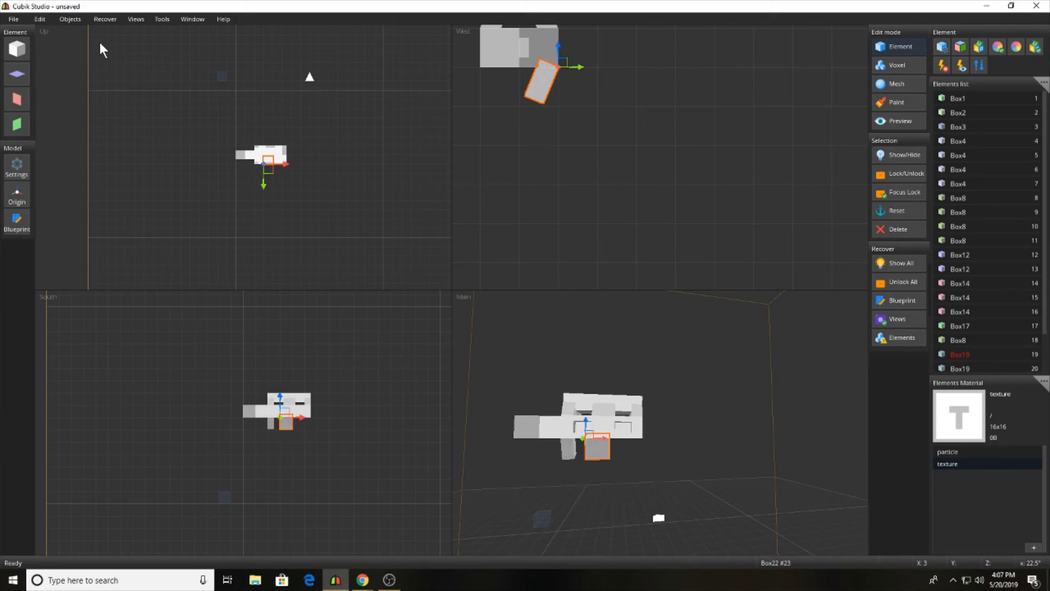
# Step: Offset the wide lower tilted post by 0.25 along X with the Move command
pyautogui.click(71, 19)
pyautogui.click(87, 111)
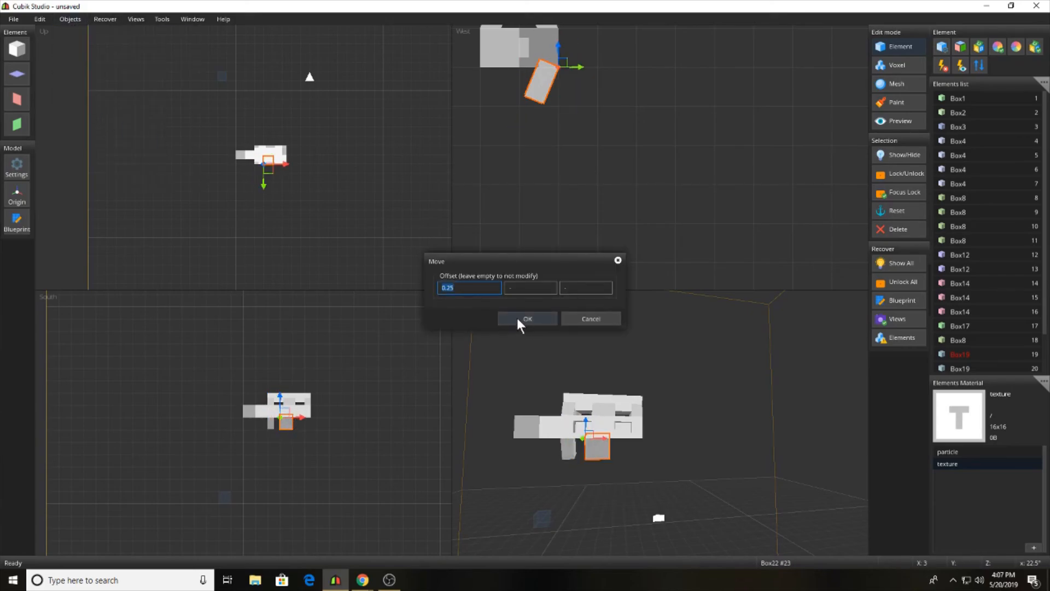
pyautogui.click(513, 313)
pyautogui.click(419, 327)
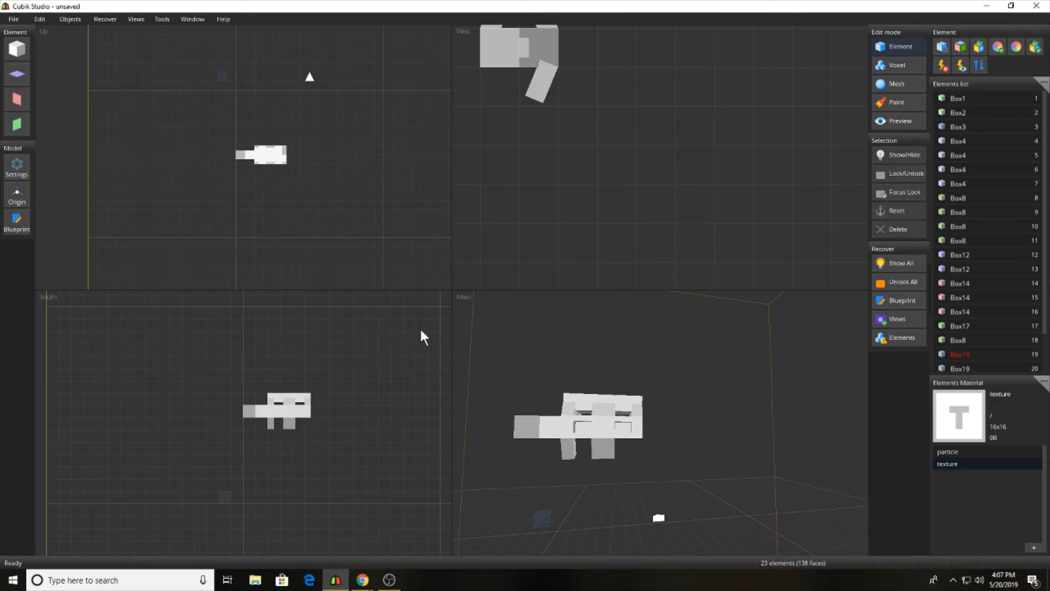
# Step: Copy the narrow lower tilted post along X to X 5 at the far end of the handguard
pyautogui.moveTo(722, 429)
pyautogui.mouseDown(button='middle')
pyautogui.moveTo(757, 392)
pyautogui.moveTo(832, 429)
pyautogui.moveTo(720, 427)
pyautogui.mouseUp(button='middle')
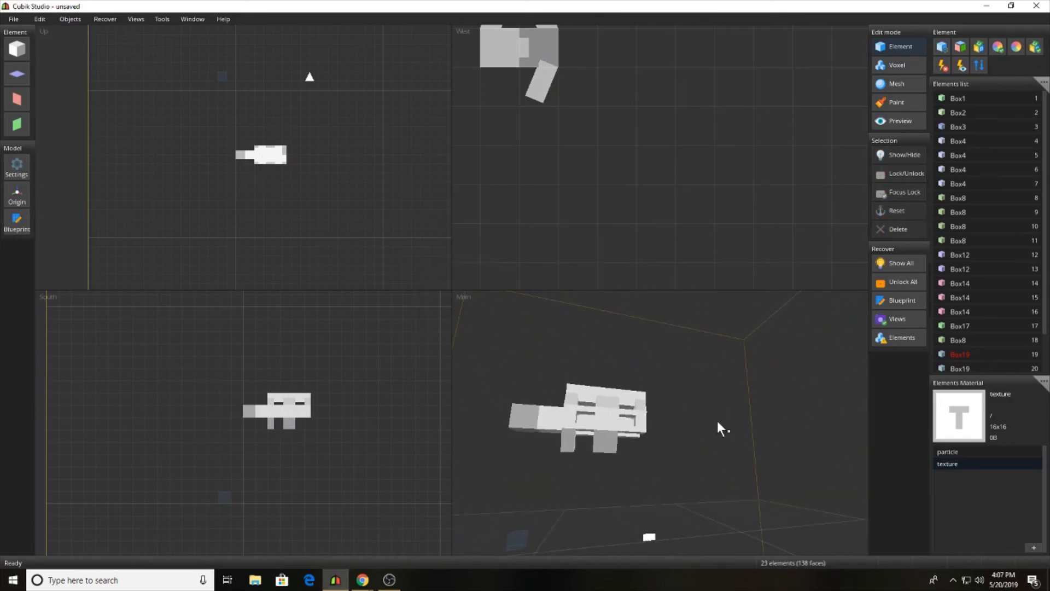
pyautogui.click(571, 440)
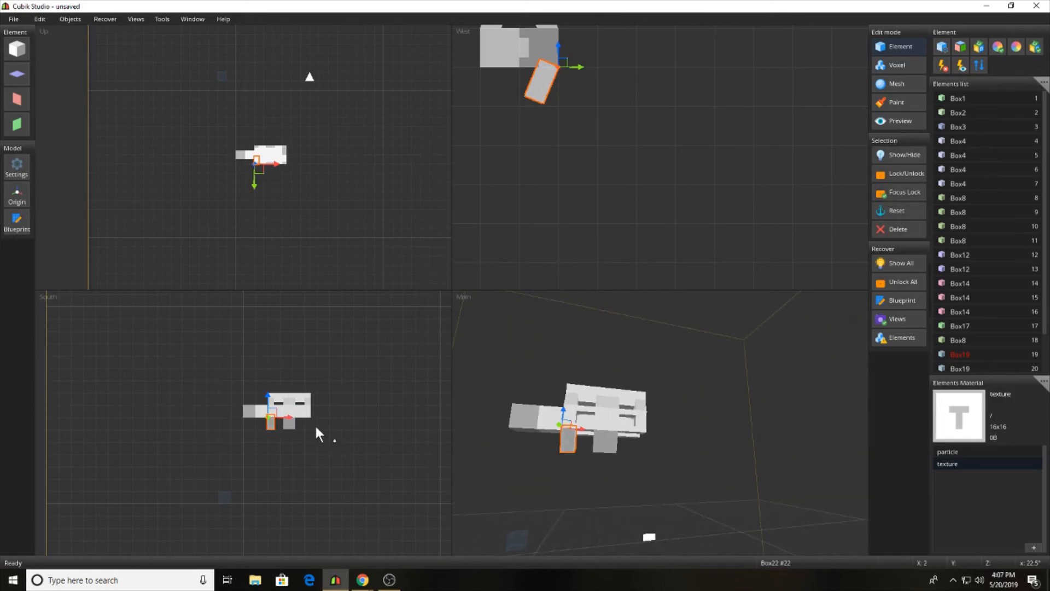
pyautogui.moveTo(290, 415); pyautogui.dragTo(324, 416)
pyautogui.click(324, 416)
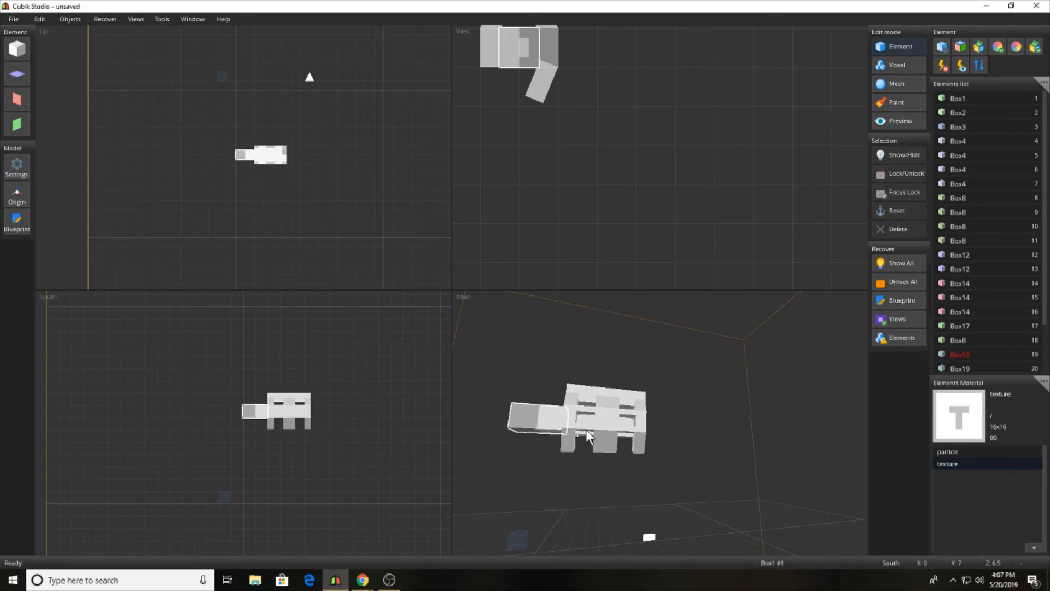
# Step: Offset the lower tilted post nearest the barrel by 0.001 along X with the Move command
pyautogui.moveTo(586, 429); pyautogui.dragTo(635, 441, button='middle')
pyautogui.click(635, 441)
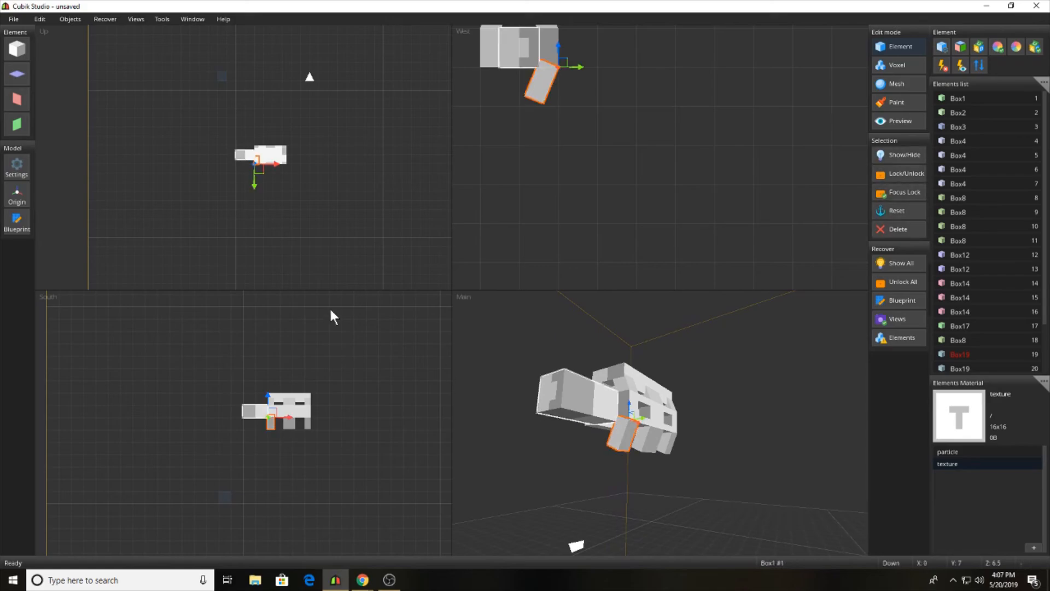
pyautogui.click(69, 19)
pyautogui.click(85, 112)
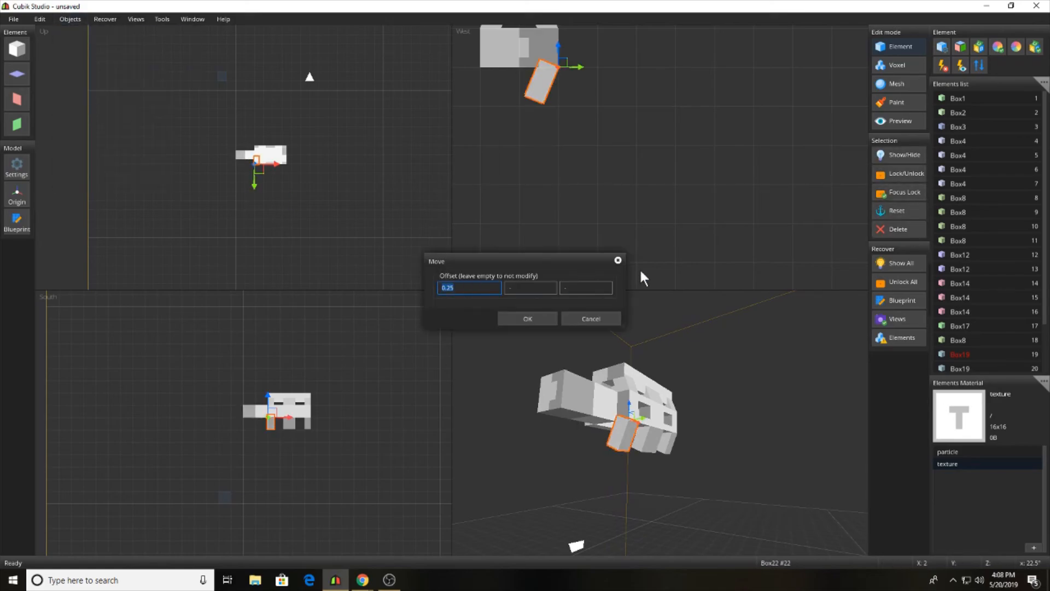
pyautogui.write('0.001')
pyautogui.press('Return')
# Step: Apply the Scale command to the lower tilted post at the handguard's far end
pyautogui.click(751, 416)
pyautogui.moveTo(748, 426); pyautogui.dragTo(668, 455, button='middle')
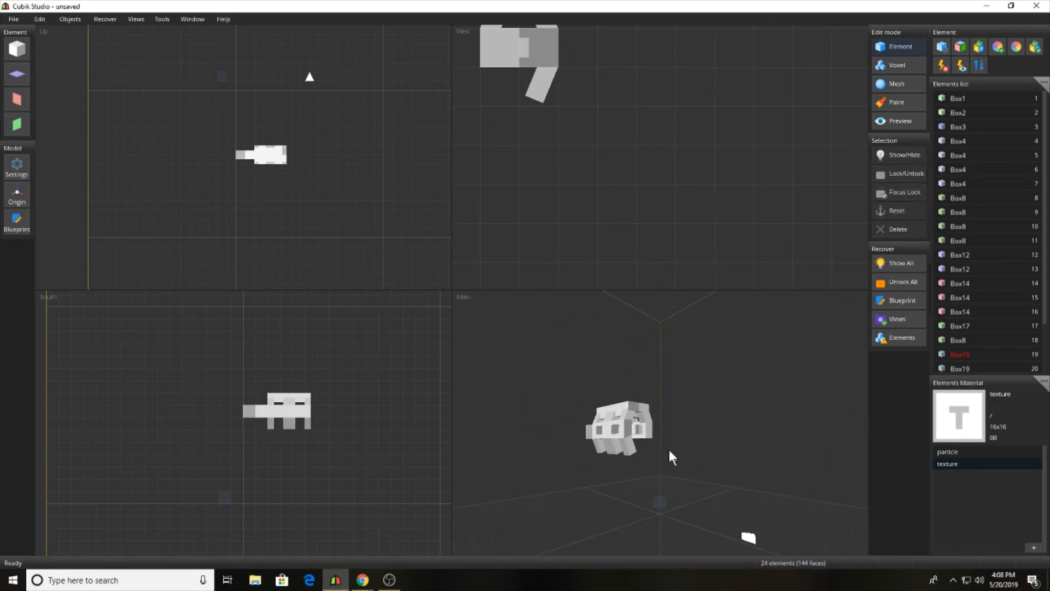
pyautogui.click(630, 450)
pyautogui.click(70, 19)
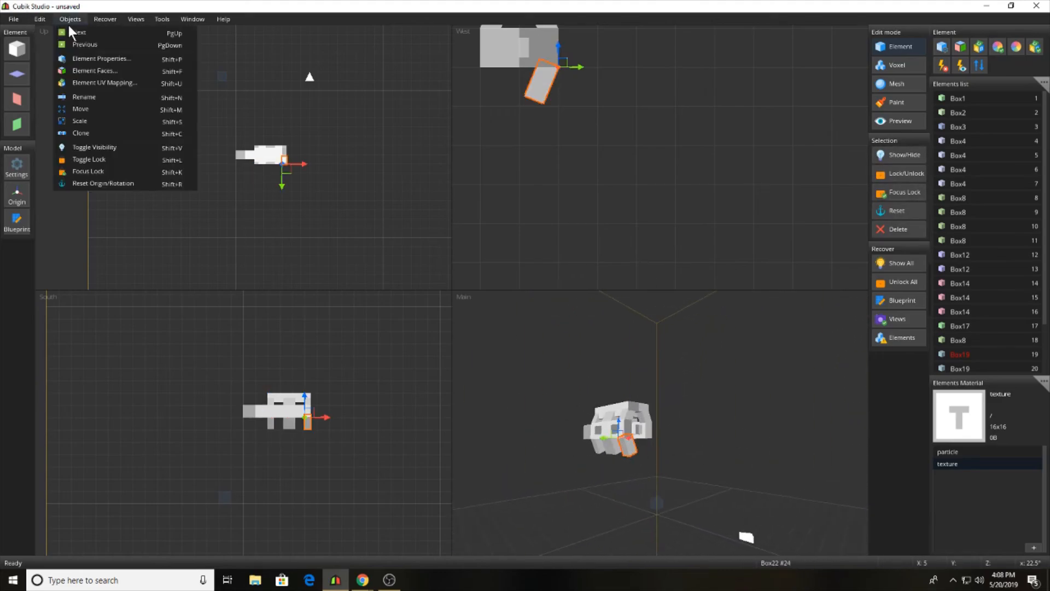
pyautogui.click(96, 121)
pyautogui.click(513, 318)
pyautogui.click(714, 389)
# Step: Copy the thin inner bar from beneath the top slab straight down to the bottom of the lower tilted posts
pyautogui.moveTo(714, 389); pyautogui.dragTo(656, 429, button='middle')
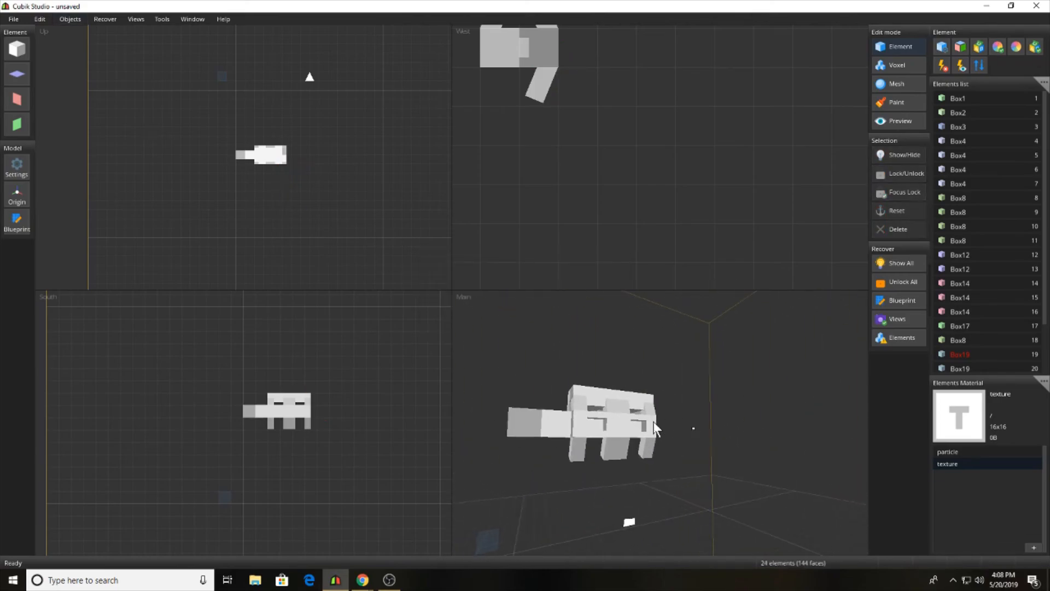
pyautogui.click(596, 416)
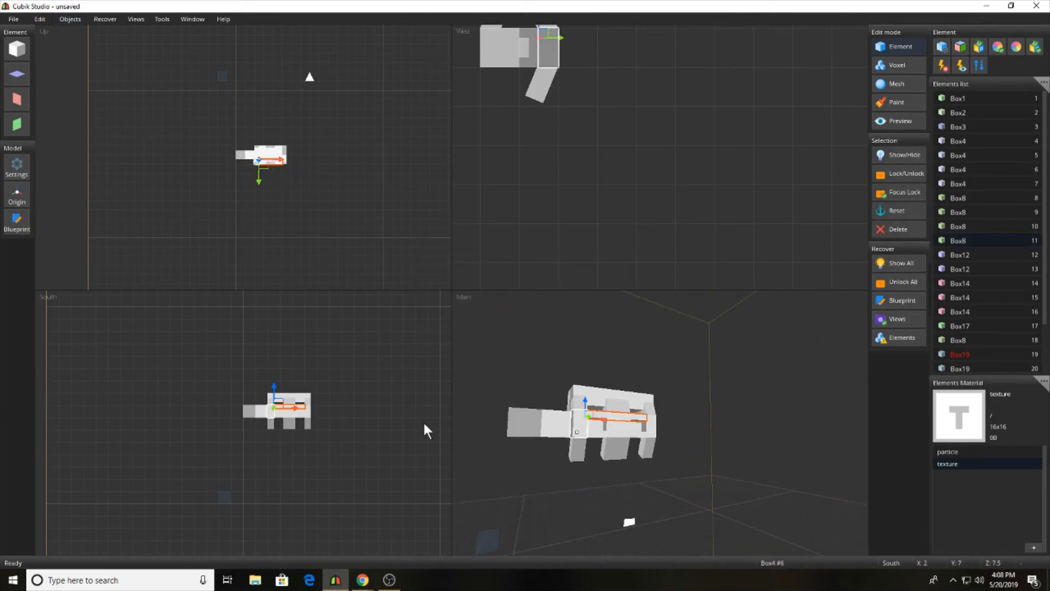
pyautogui.click(304, 399)
pyautogui.click(301, 400)
pyautogui.click(295, 400)
pyautogui.click(284, 394)
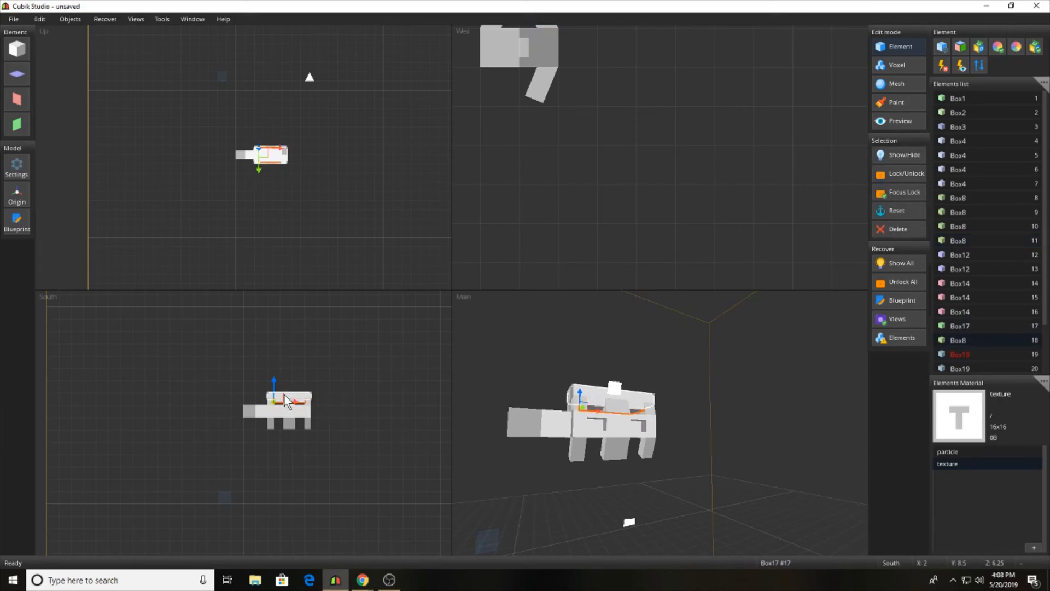
pyautogui.moveTo(272, 388); pyautogui.dragTo(272, 408)
pyautogui.click(475, 392)
# Step: Add a bottom slab about 3.5 units long and 0.5 high, placed under the handguard at X 2, Y 6, Z 6
pyautogui.moveTo(475, 392); pyautogui.dragTo(629, 476, button='middle')
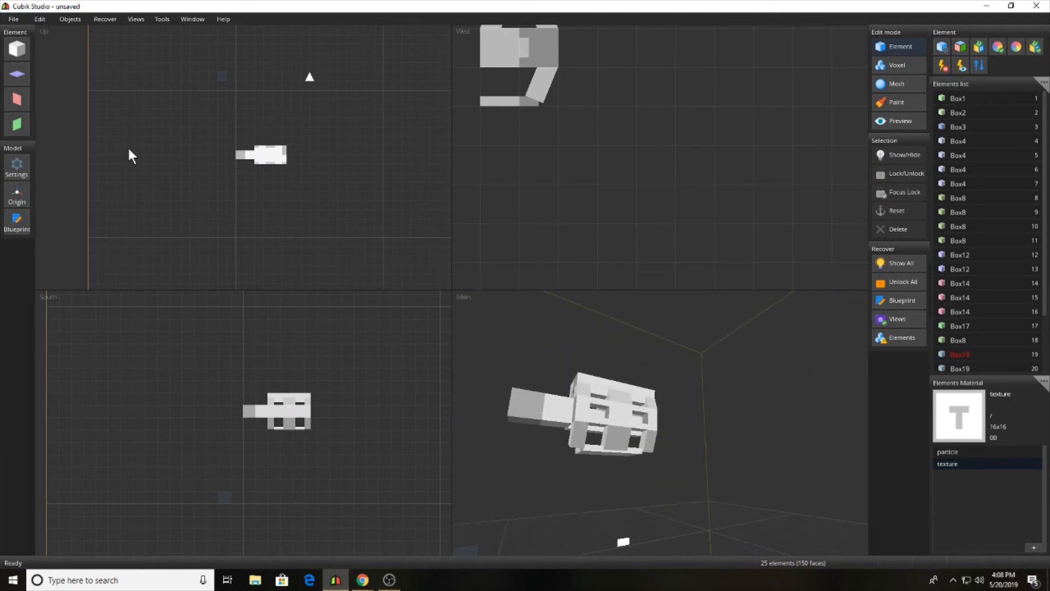
pyautogui.click(16, 49)
pyautogui.moveTo(221, 499); pyautogui.dragTo(304, 448)
pyautogui.click(278, 433)
pyautogui.click(301, 439)
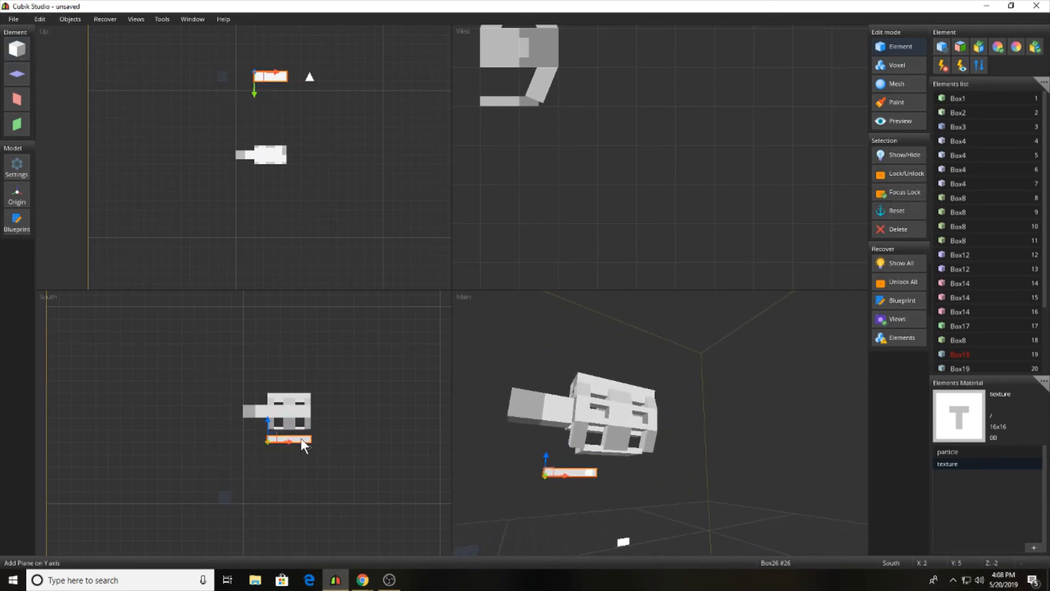
pyautogui.click(498, 448)
pyautogui.click(558, 467)
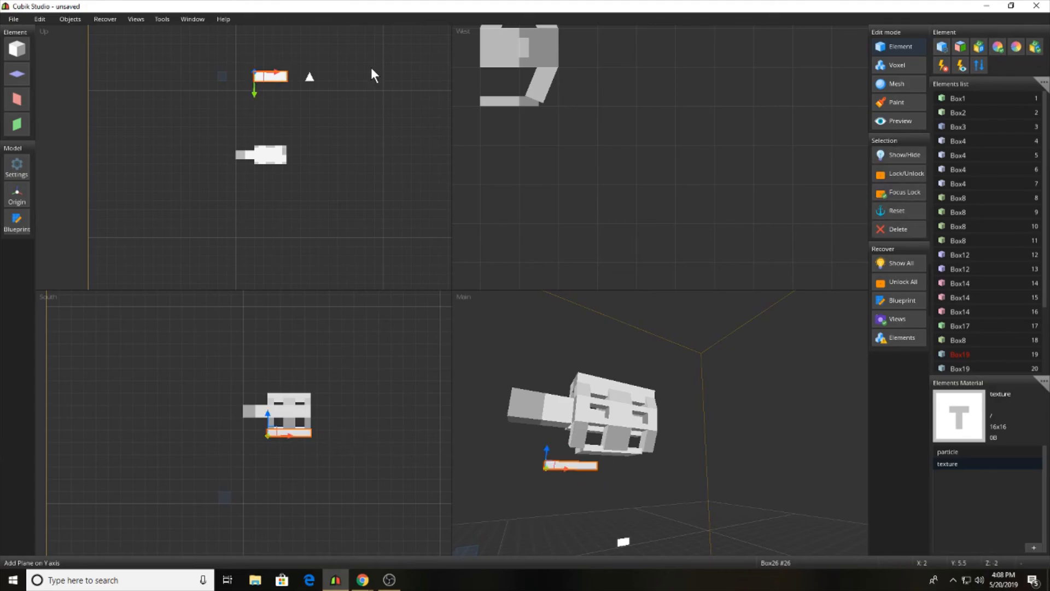
pyautogui.scroll(-5, 501, 131)
pyautogui.moveTo(493, 143); pyautogui.dragTo(589, 118)
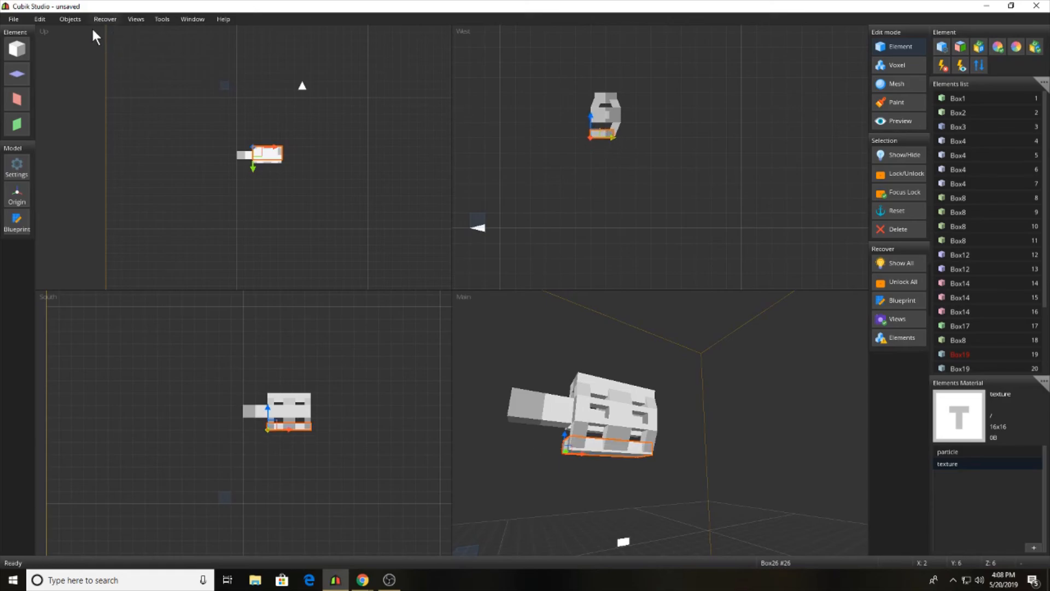
# Step: Shift the bottom slab along Z to 6.25 with the Move command, clearing the X offset
pyautogui.click(70, 19)
pyautogui.click(87, 109)
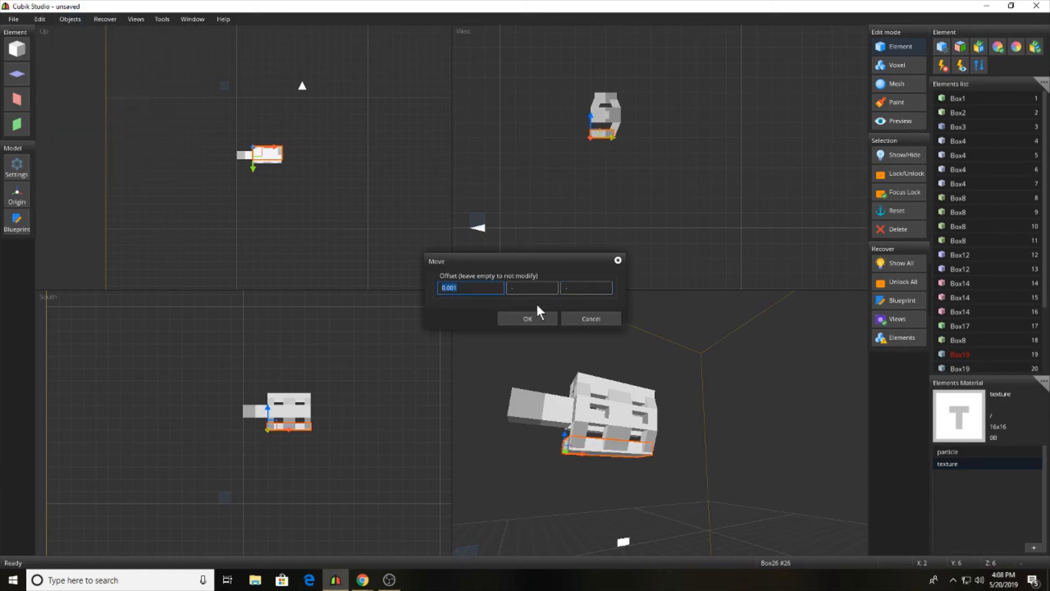
pyautogui.write('0.00')
pyautogui.hotkey('ctrl', 'a')
pyautogui.press('BackSpace')
pyautogui.click(528, 319)
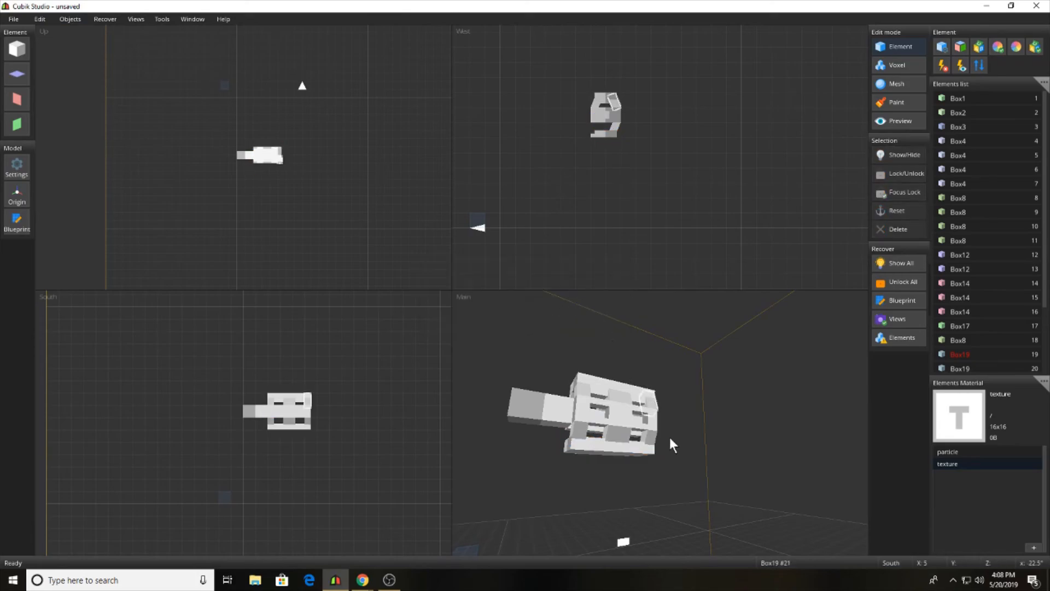
# Step: Nudge the lower inner bar along Z with the Move command so it is centred above the bottom slab
pyautogui.moveTo(670, 438); pyautogui.dragTo(648, 444, button='middle')
pyautogui.click(679, 451)
pyautogui.click(704, 435)
pyautogui.click(648, 445)
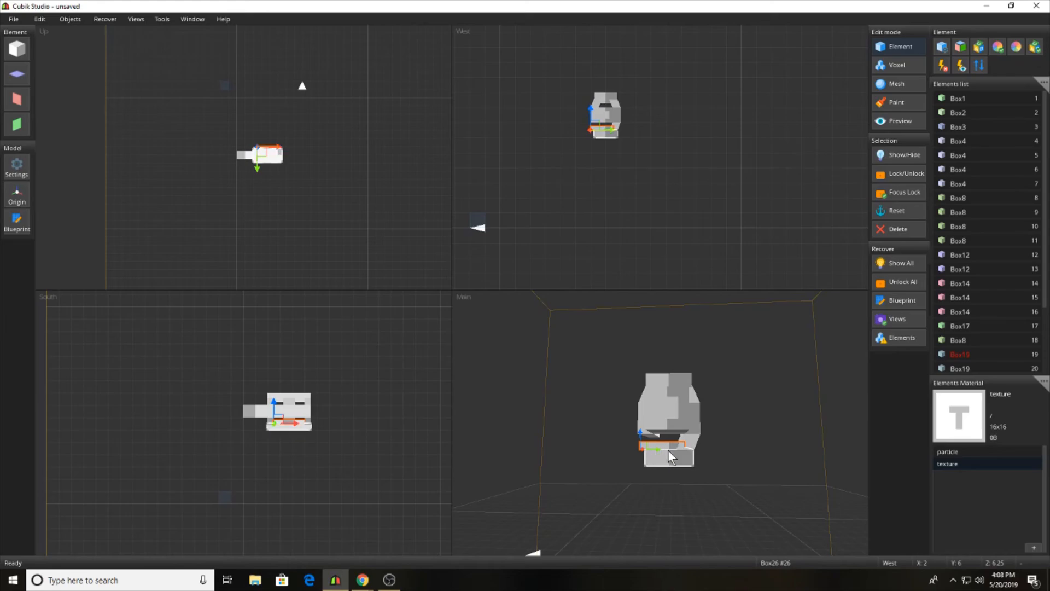
pyautogui.click(660, 450)
pyautogui.click(70, 19)
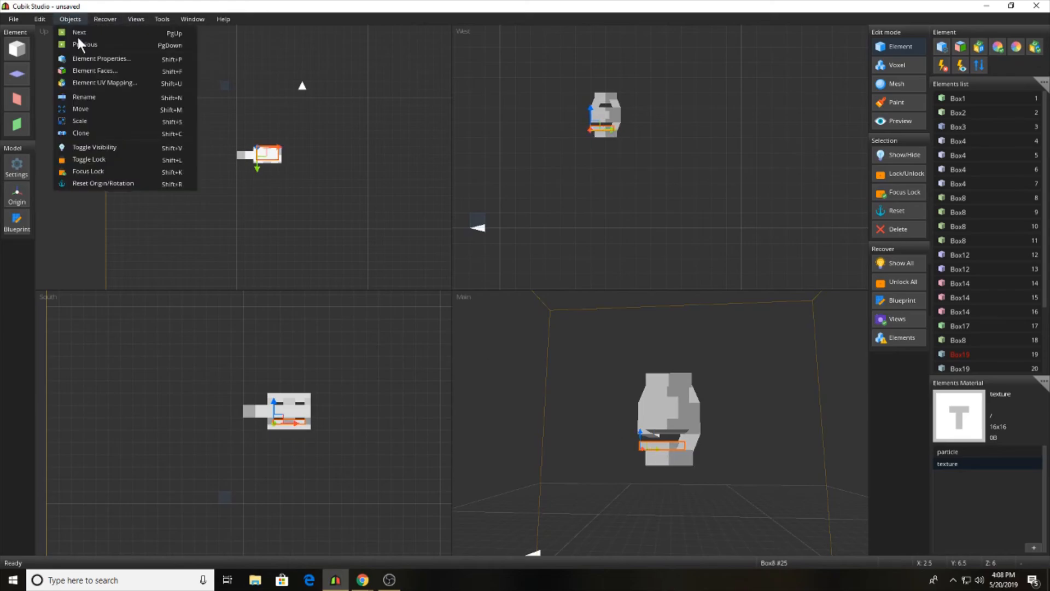
pyautogui.click(74, 111)
pyautogui.press('Return')
# Step: Add a post cube about 0.5 units thick and 1 unit high beside the handguard's lower open side at X 3, Y 6, Z 5
pyautogui.moveTo(582, 327); pyautogui.dragTo(708, 454, button='middle')
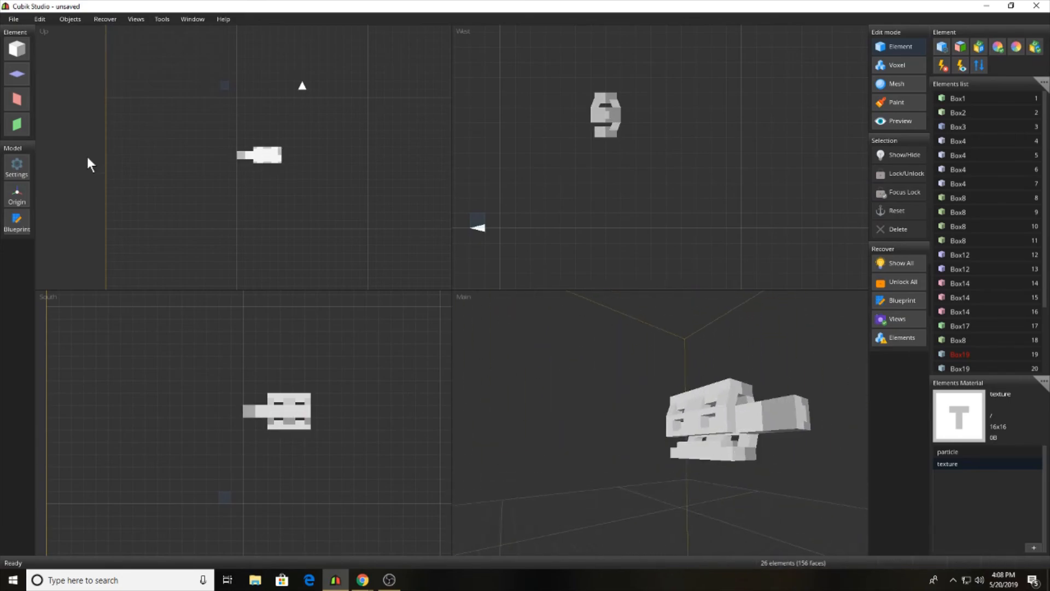
pyautogui.click(17, 48)
pyautogui.moveTo(237, 487); pyautogui.dragTo(295, 444)
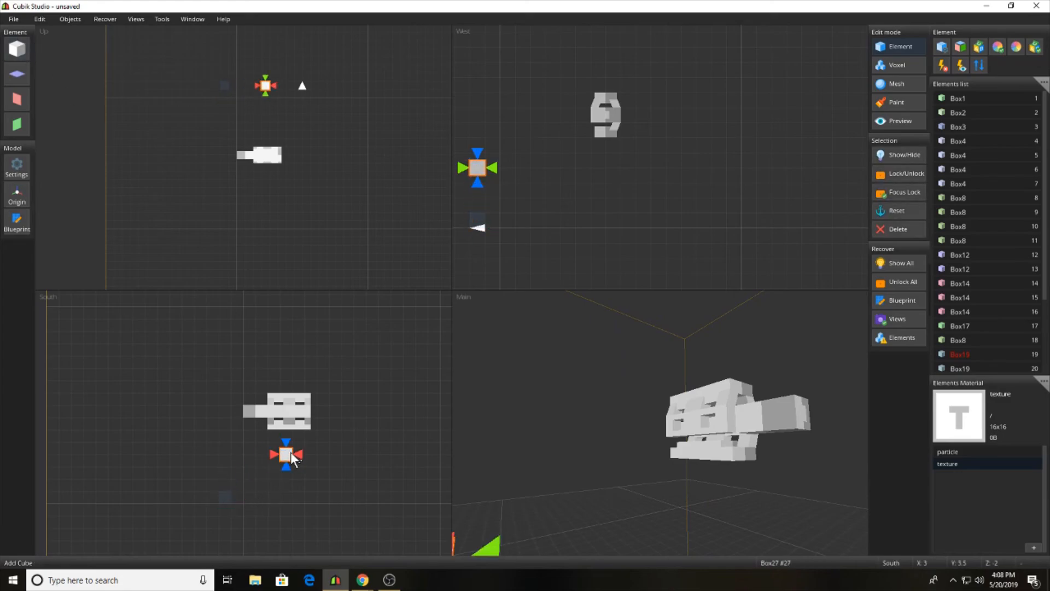
pyautogui.moveTo(264, 88); pyautogui.dragTo(264, 83)
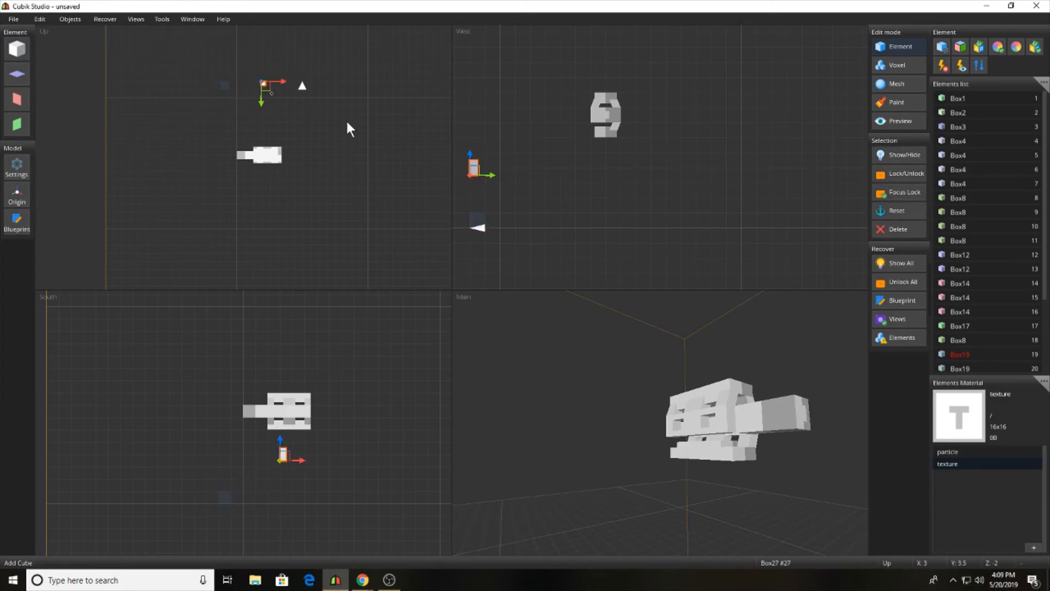
pyautogui.moveTo(492, 176); pyautogui.dragTo(576, 119)
pyautogui.click(620, 129)
pyautogui.click(618, 129)
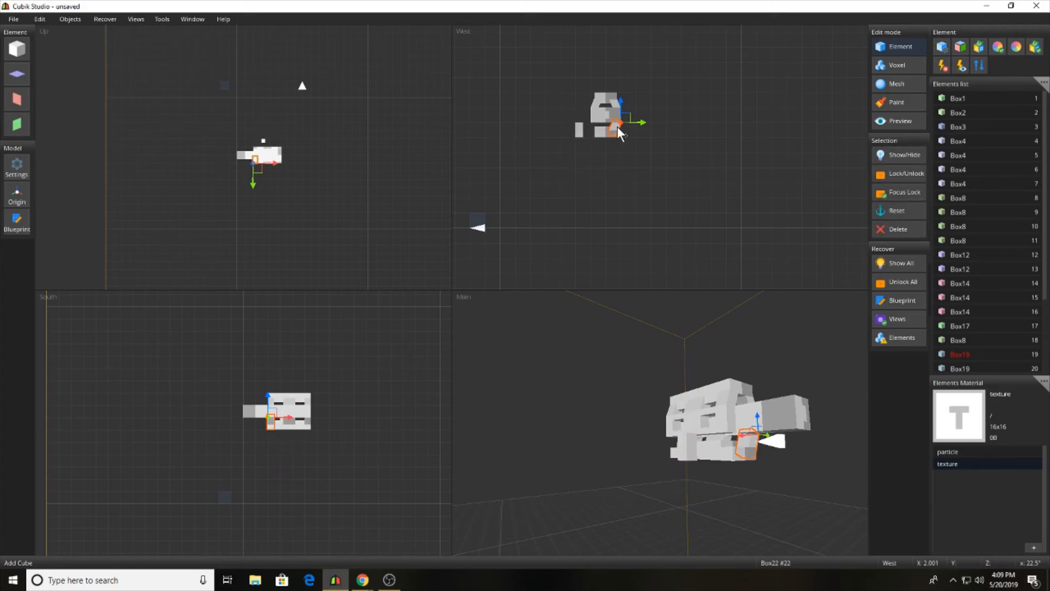
pyautogui.click(579, 136)
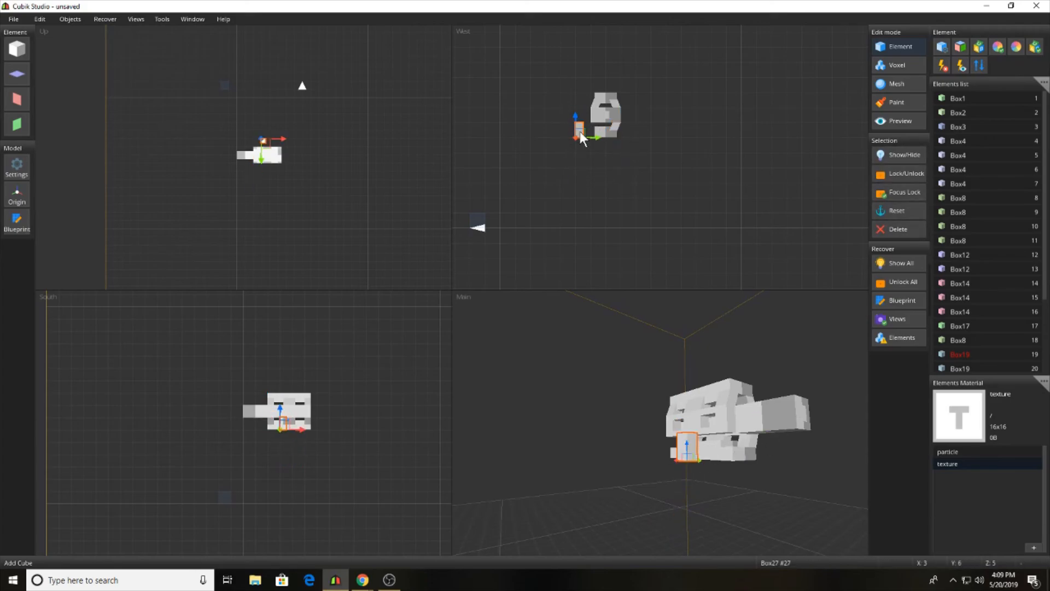
# Step: Tilt the new post -22.5° about X and fit it against the handguard's lower open side at X 2.5
pyautogui.press('e')
pyautogui.moveTo(615, 156); pyautogui.dragTo(557, 199)
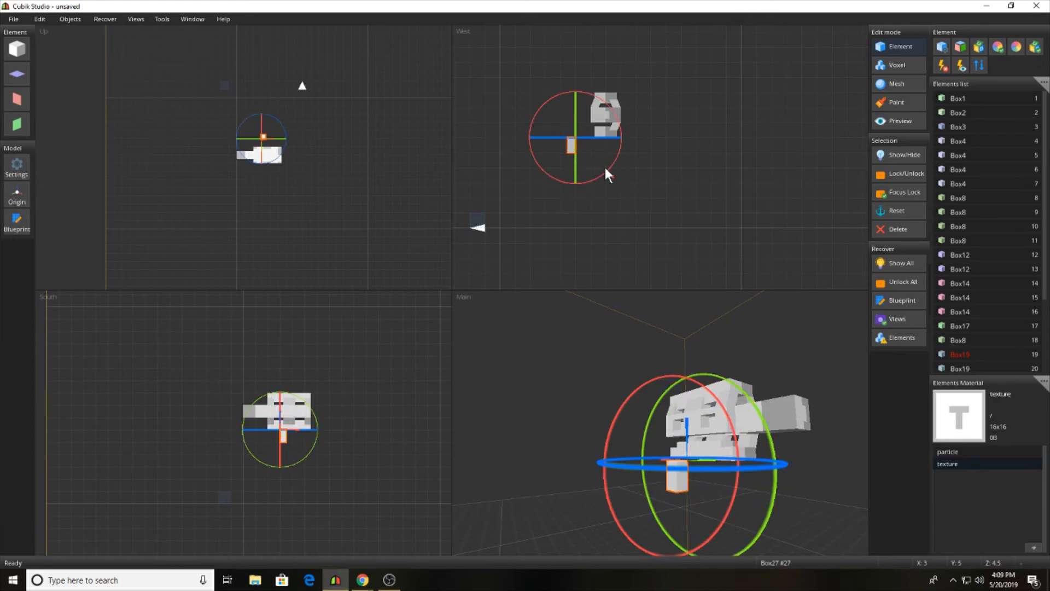
pyautogui.moveTo(605, 168)
pyautogui.mouseDown()
pyautogui.moveTo(665, 116)
pyautogui.moveTo(603, 179)
pyautogui.moveTo(613, 178)
pyautogui.mouseUp()
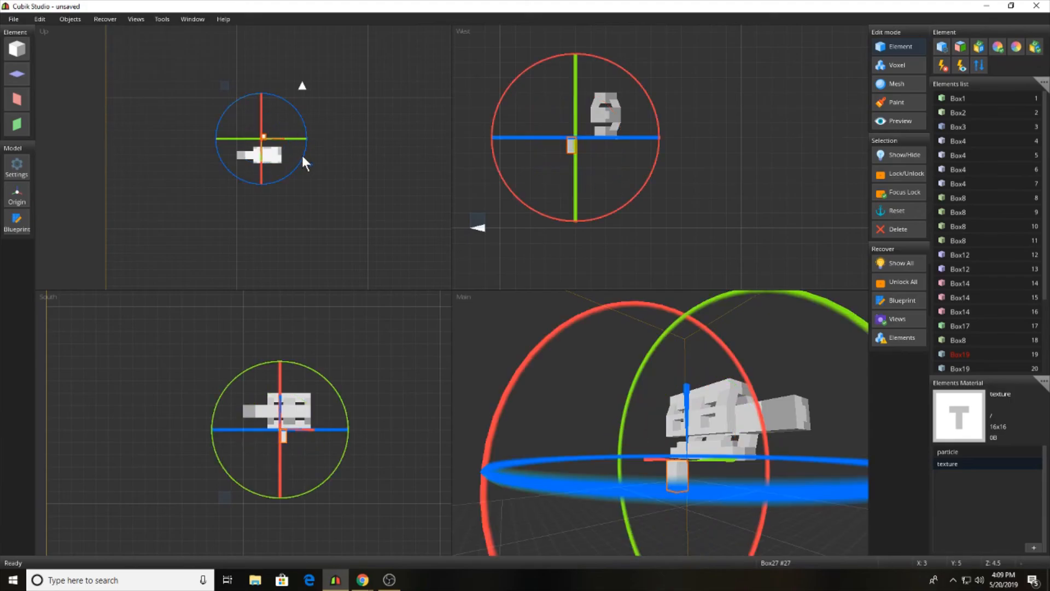
pyautogui.moveTo(302, 155); pyautogui.dragTo(242, 191)
pyautogui.moveTo(569, 121); pyautogui.dragTo(642, 149)
pyautogui.press('r')
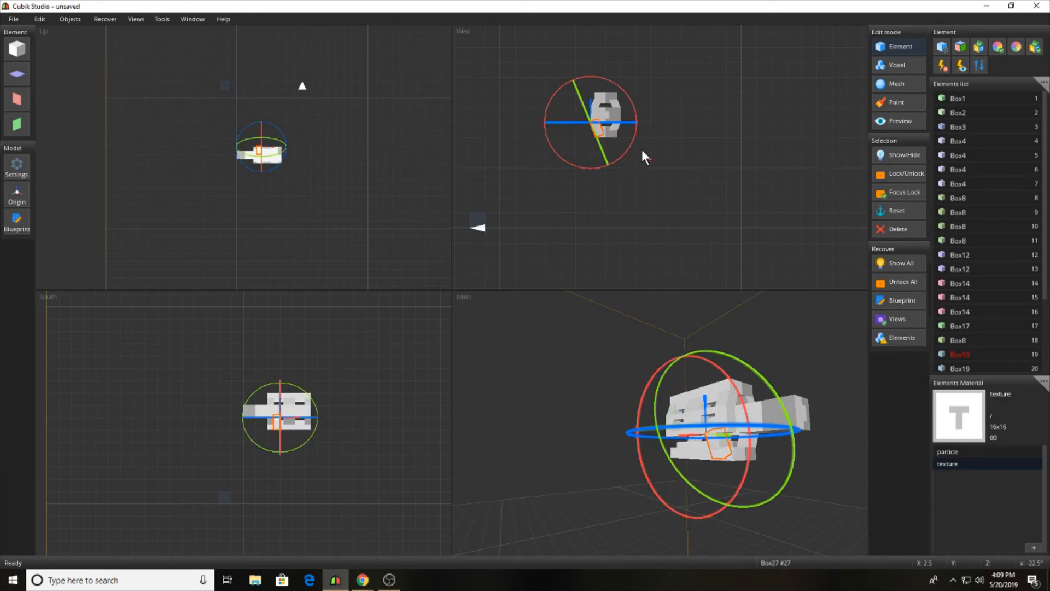
pyautogui.click(641, 149)
# Step: Slide the new tilted post along X to 2, at the handguard's barrel end
pyautogui.moveTo(762, 299); pyautogui.dragTo(769, 337, button='middle')
pyautogui.click(725, 415)
pyautogui.click(303, 423)
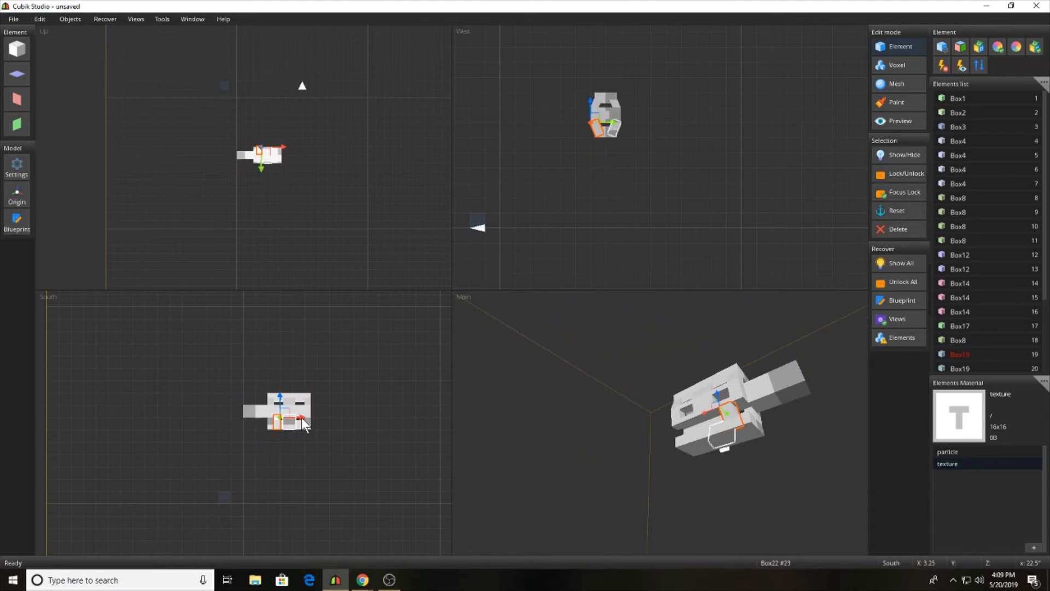
pyautogui.moveTo(299, 418); pyautogui.dragTo(292, 418)
pyautogui.click(465, 359)
pyautogui.moveTo(772, 400); pyautogui.dragTo(739, 444, button='middle')
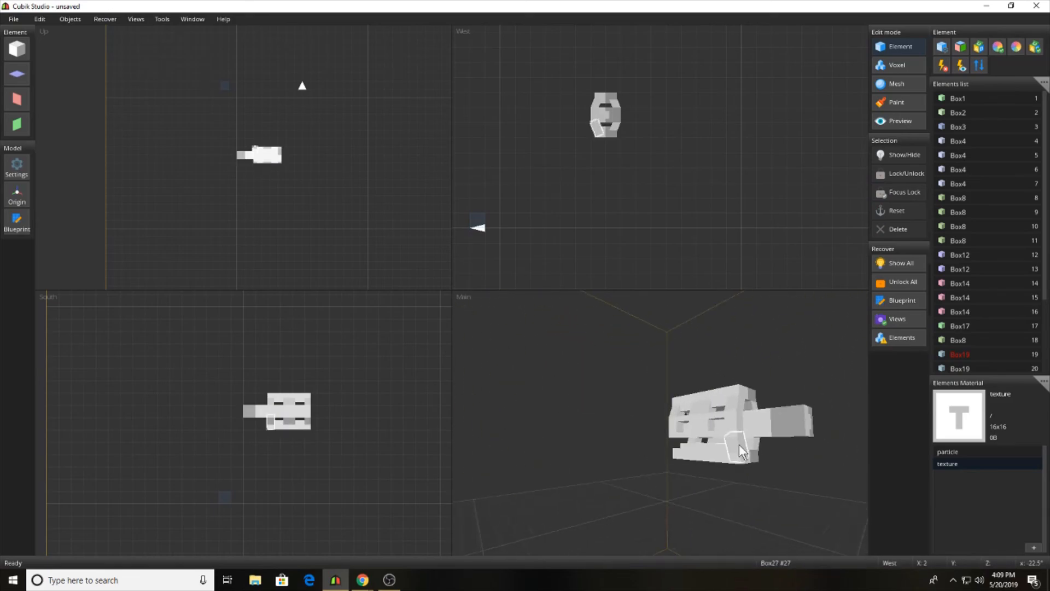
# Step: Copy the tilted post along X to the opposite end of the handguard
pyautogui.click(738, 444)
pyautogui.moveTo(293, 419); pyautogui.dragTo(333, 420)
pyautogui.click(353, 399)
pyautogui.moveTo(711, 405); pyautogui.dragTo(729, 435, button='middle')
# Step: Copy the barrel-end tilted post toward the handguard's middle and widen the copy to about 1 unit along X
pyautogui.click(750, 436)
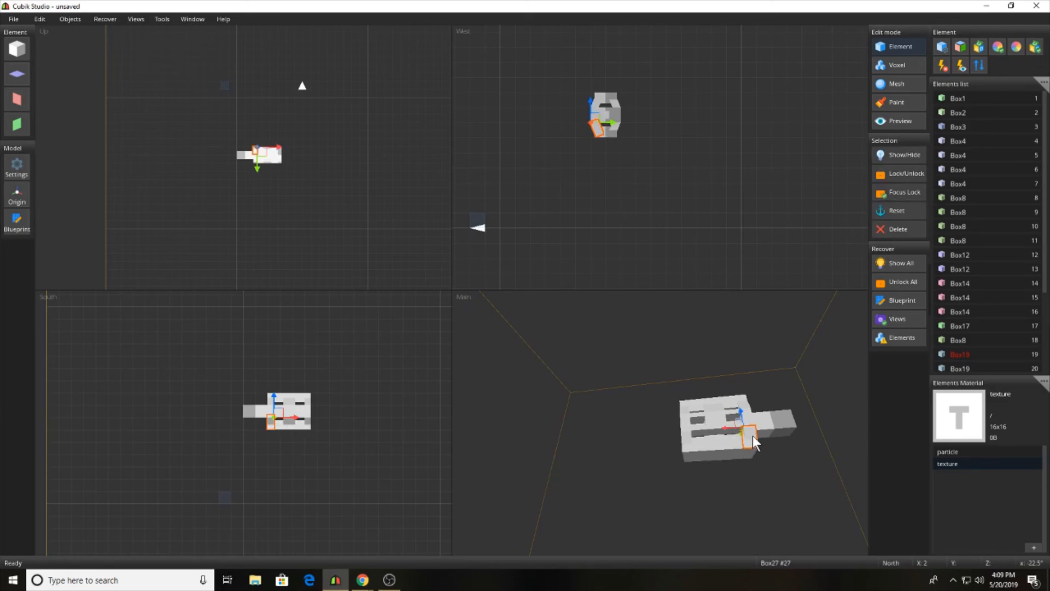
pyautogui.click(286, 424)
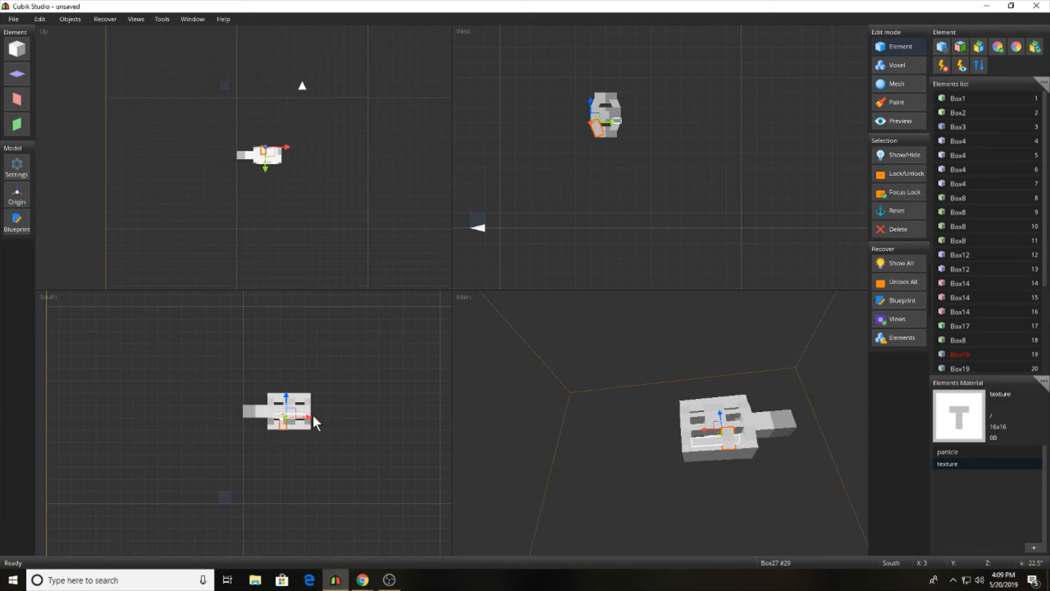
pyautogui.moveTo(281, 421); pyautogui.dragTo(323, 418)
# Step: Shift the widened middle post to X 3.25 with the Move command
pyautogui.click(71, 19)
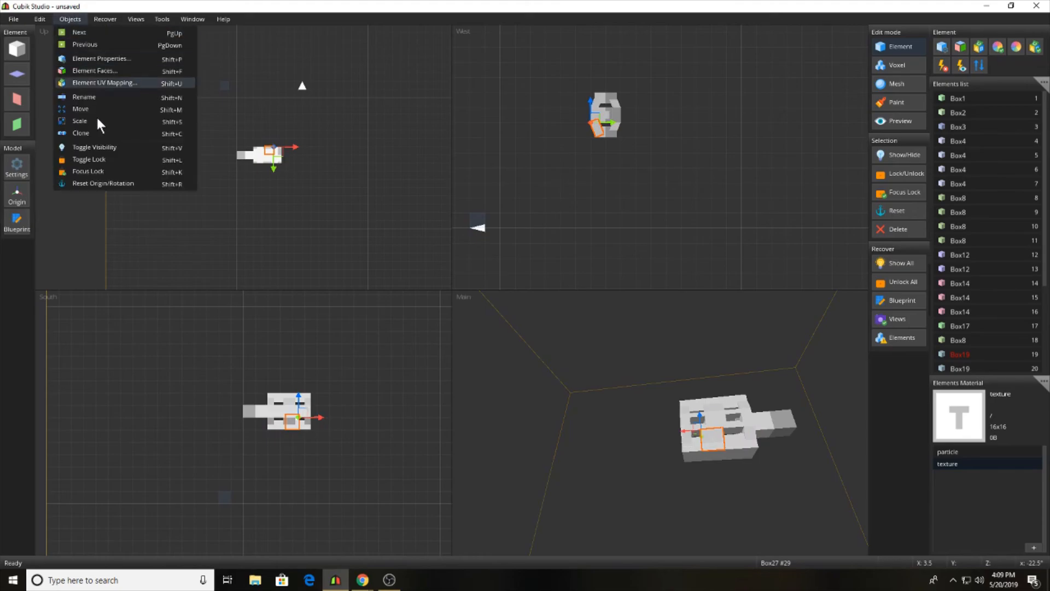
pyautogui.click(96, 115)
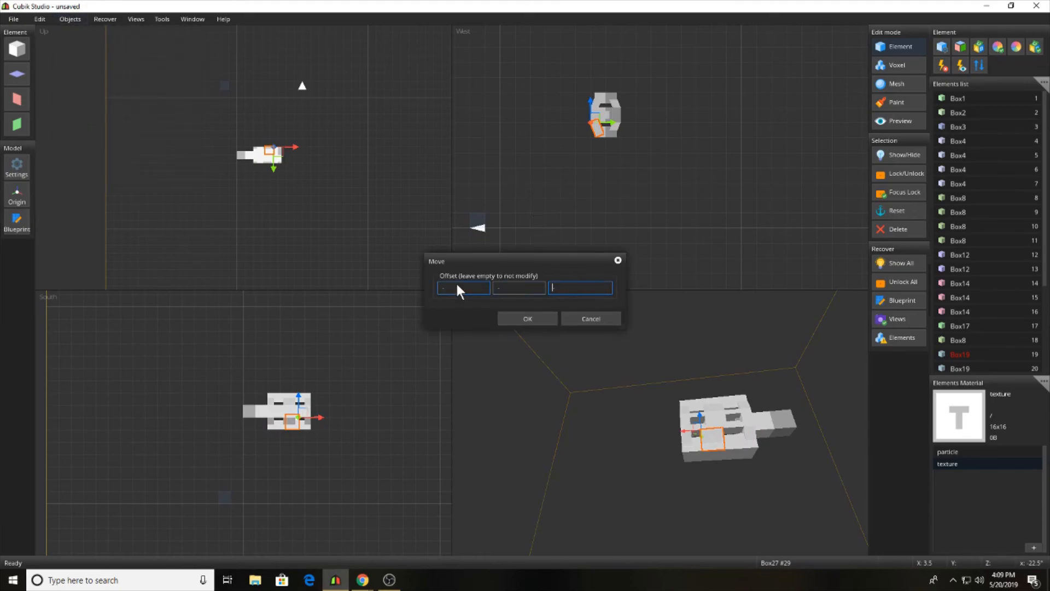
pyautogui.press('Return')
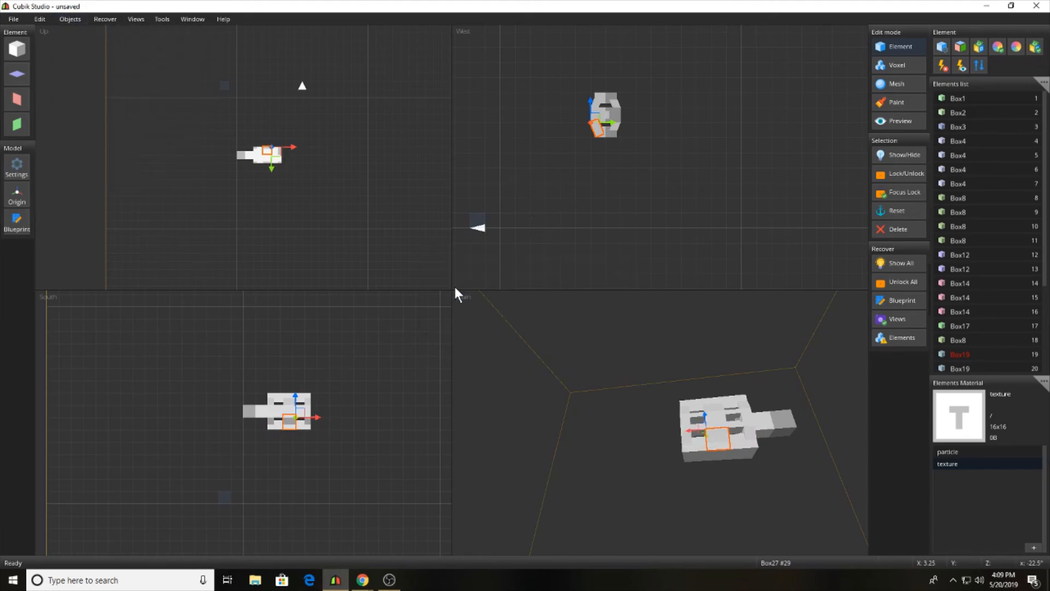
pyautogui.click(535, 351)
pyautogui.moveTo(744, 347); pyautogui.dragTo(802, 392, button='right')
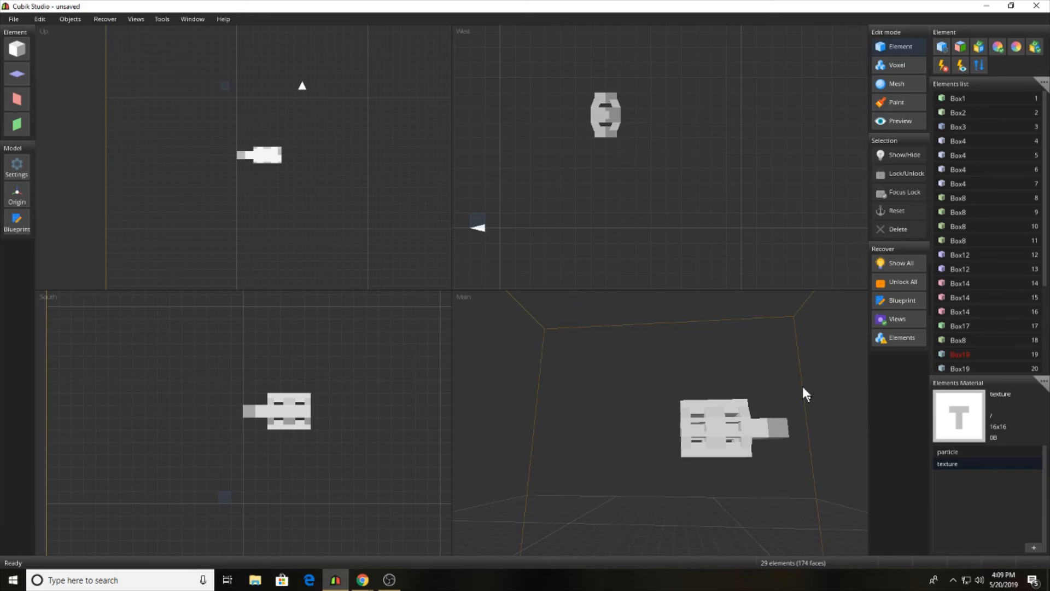
# Step: Scale the upper and lower inner bars together by 1.2 along X
pyautogui.click(701, 415)
pyautogui.keyDown('ctrl'); pyautogui.click(697, 441); pyautogui.keyUp('ctrl')
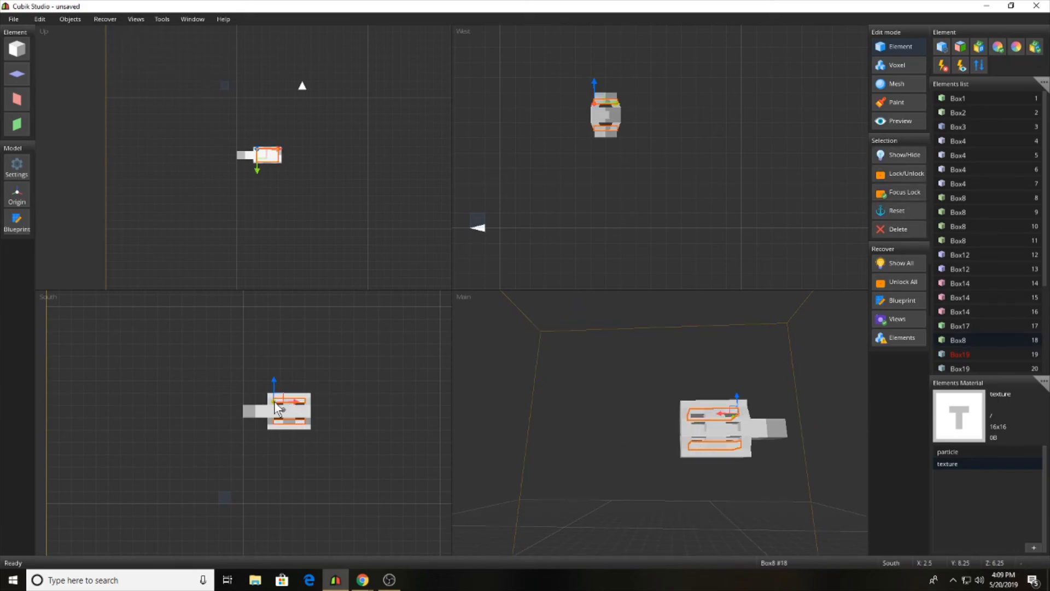
pyautogui.click(70, 18)
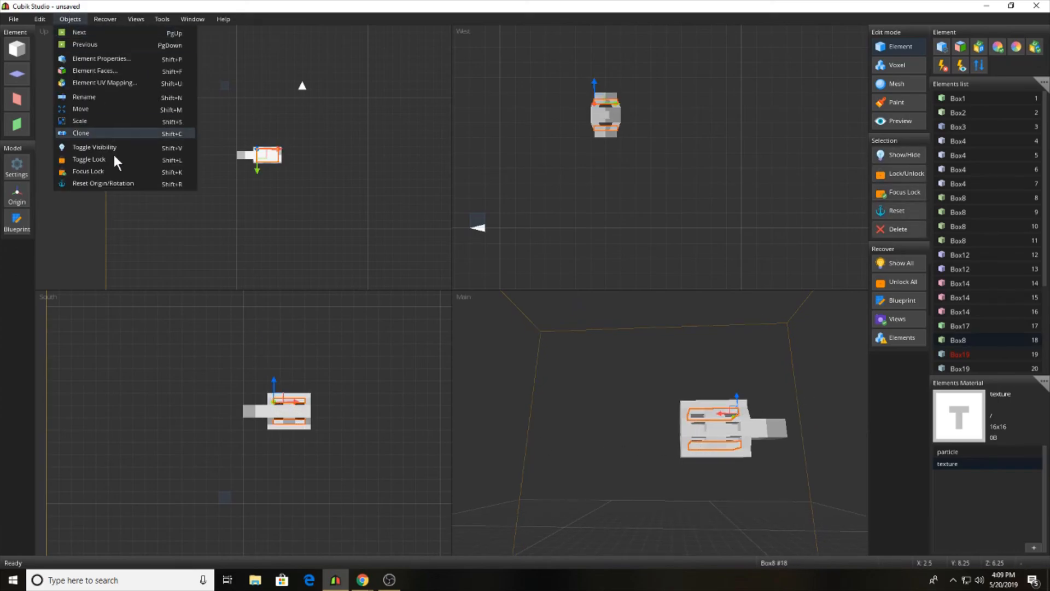
pyautogui.click(83, 120)
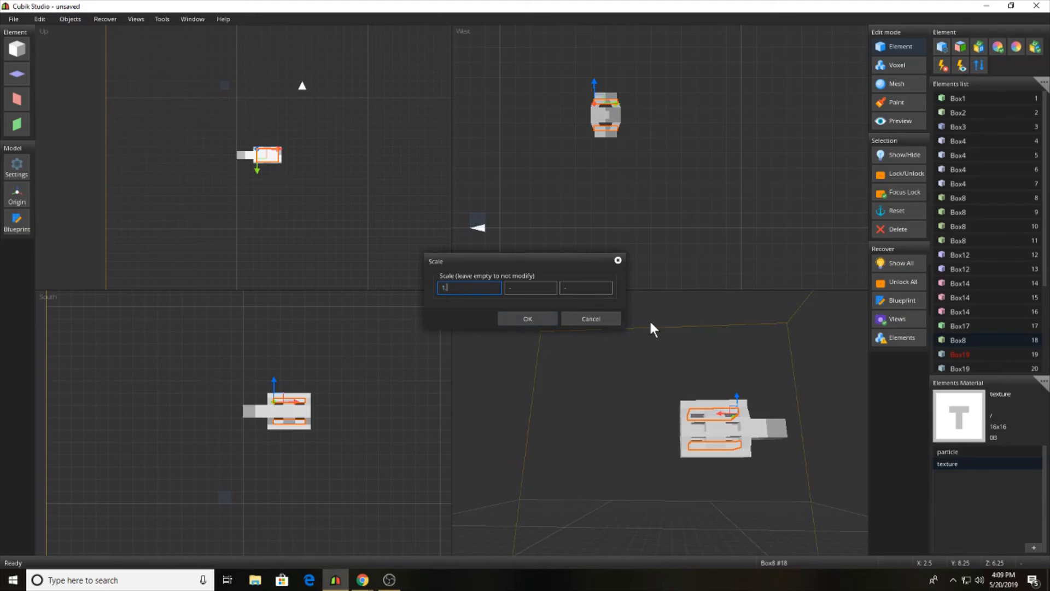
pyautogui.write('1.2')
pyautogui.press('Return')
# Step: Shift both inner bars along X to 2.25 with the Move command
pyautogui.click(70, 18)
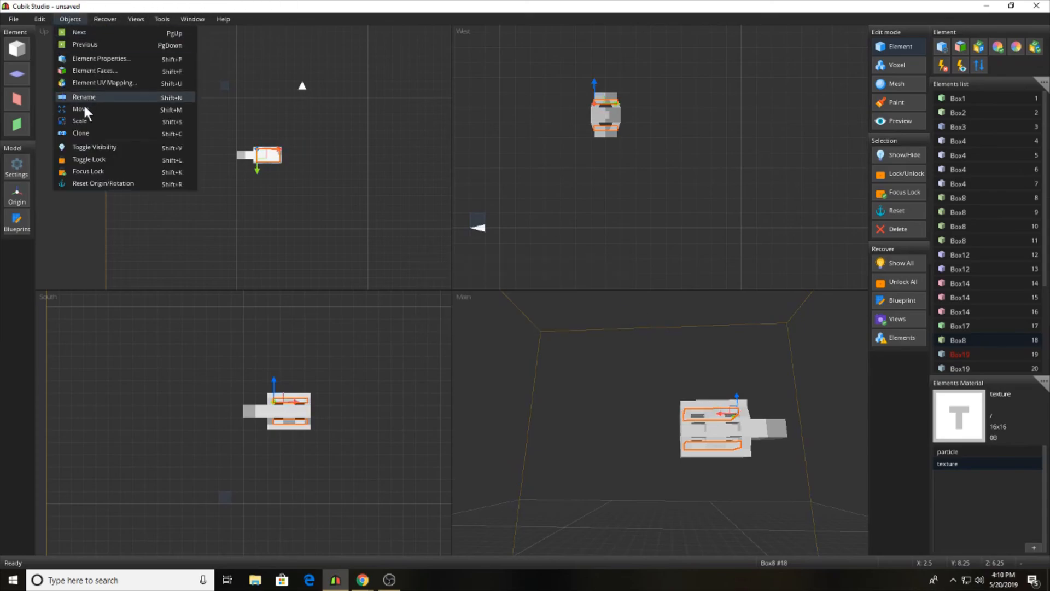
pyautogui.click(83, 106)
pyautogui.press('Return')
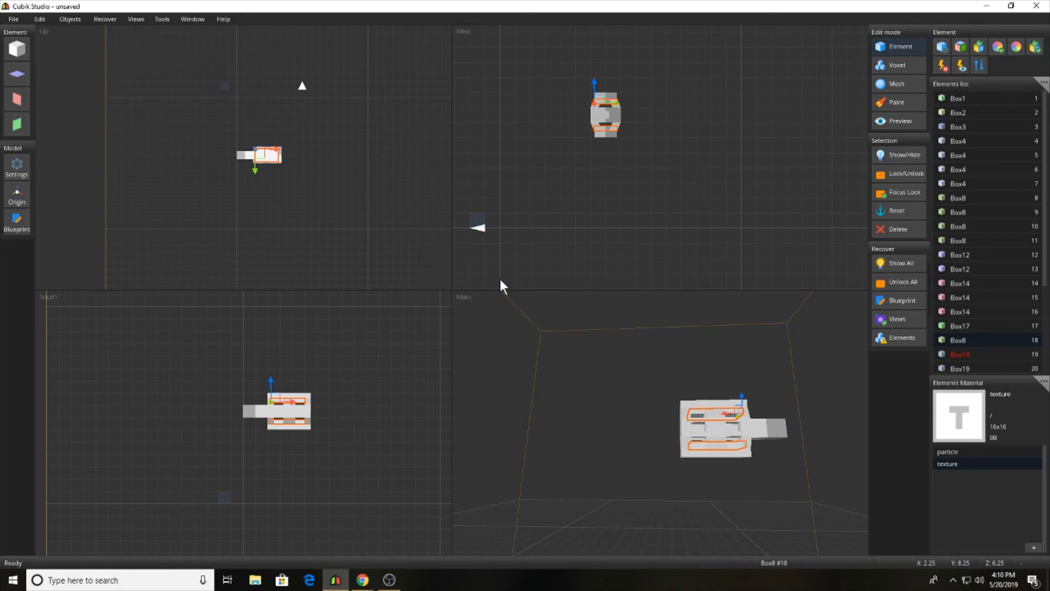
pyautogui.click(527, 337)
pyautogui.moveTo(527, 337); pyautogui.dragTo(343, 439, button='right')
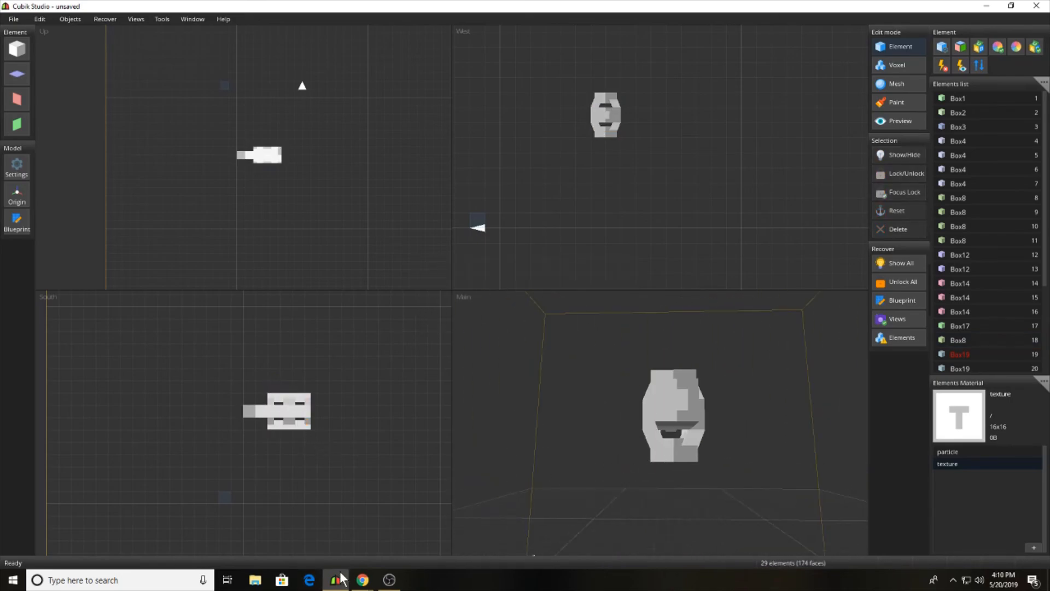
# Step: Switch to Chrome to check the handguard in the rifle reference image, and return to the model in Cubik Studio
pyautogui.moveTo(358, 581)
pyautogui.click(391, 538)
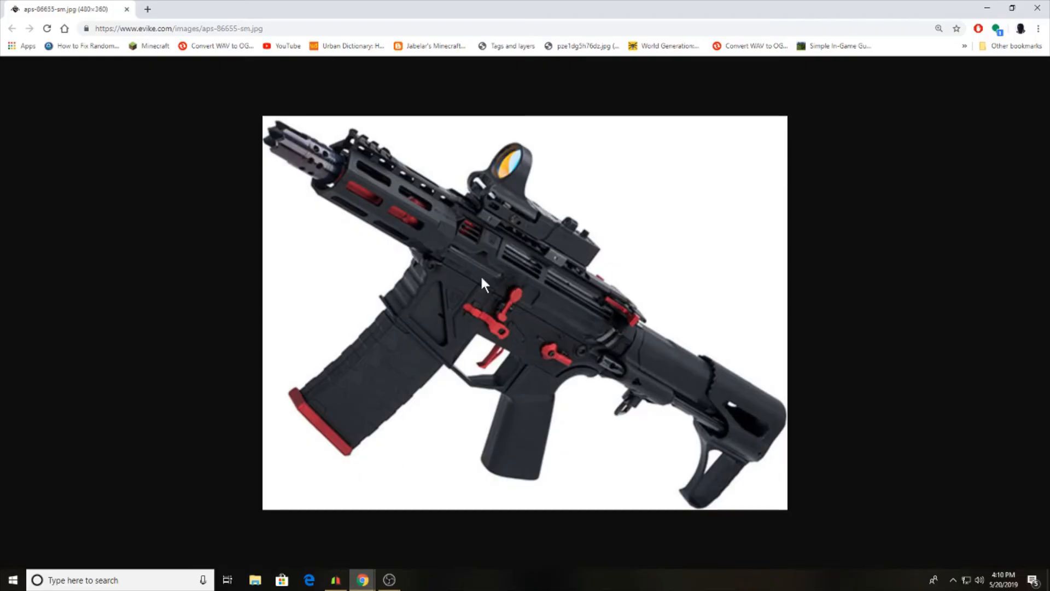
pyautogui.hotkey('alt', 'Tab')
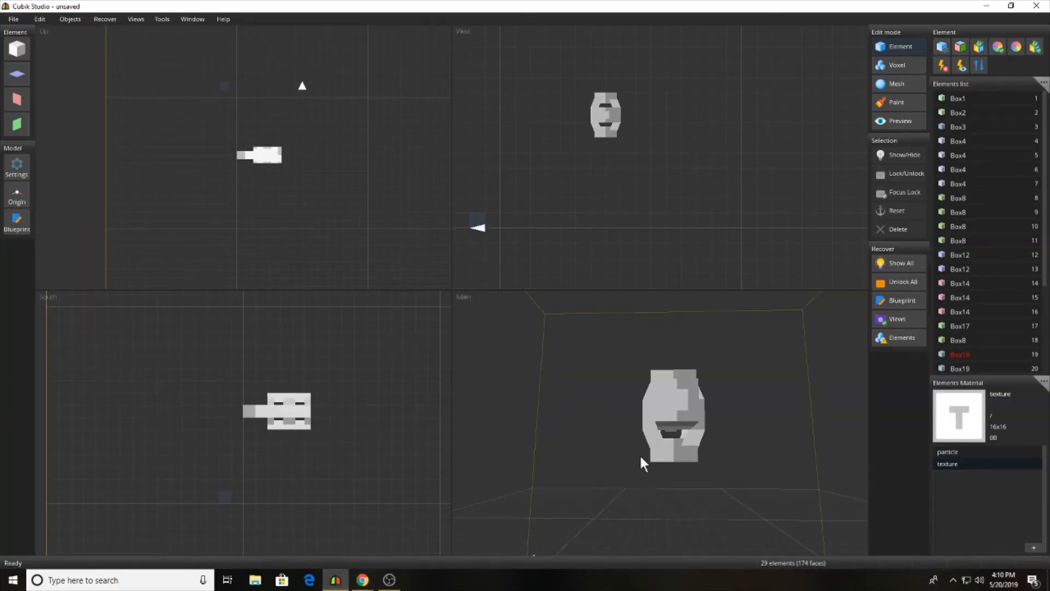
pyautogui.moveTo(640, 457); pyautogui.dragTo(766, 416, button='right')
# Step: Add a bar about 2.5 units long and 0.5 high beside the handguard at X 2.5, Y 7, Z 8
pyautogui.click(17, 48)
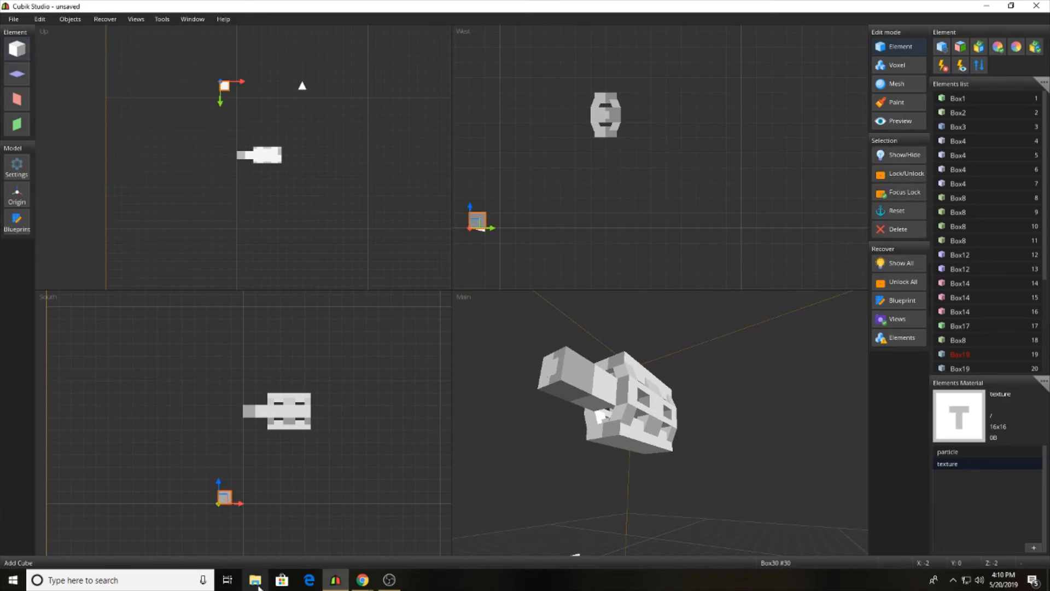
pyautogui.moveTo(234, 502); pyautogui.dragTo(296, 418)
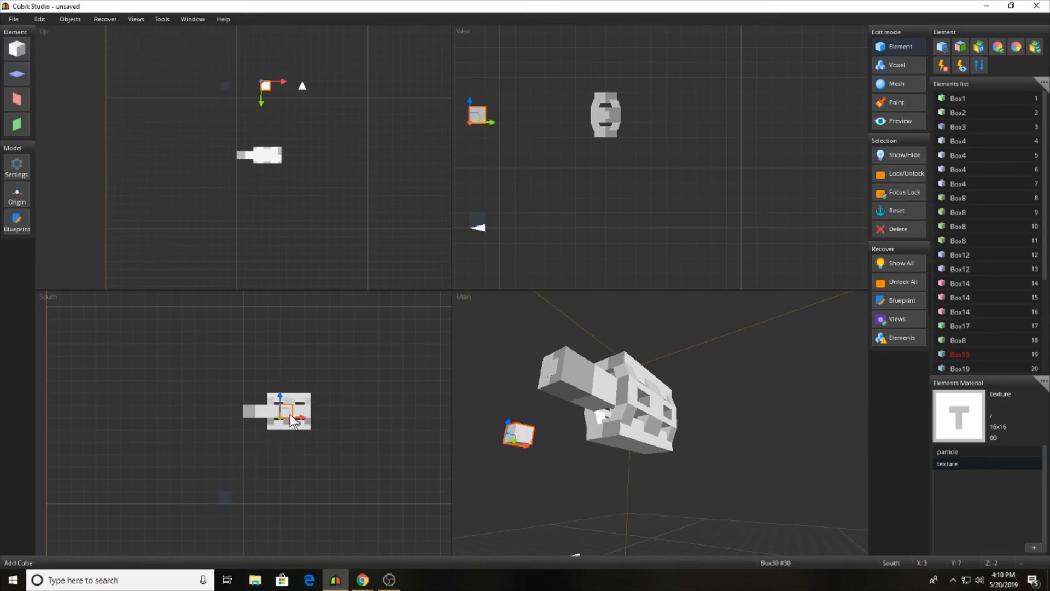
pyautogui.click(289, 417)
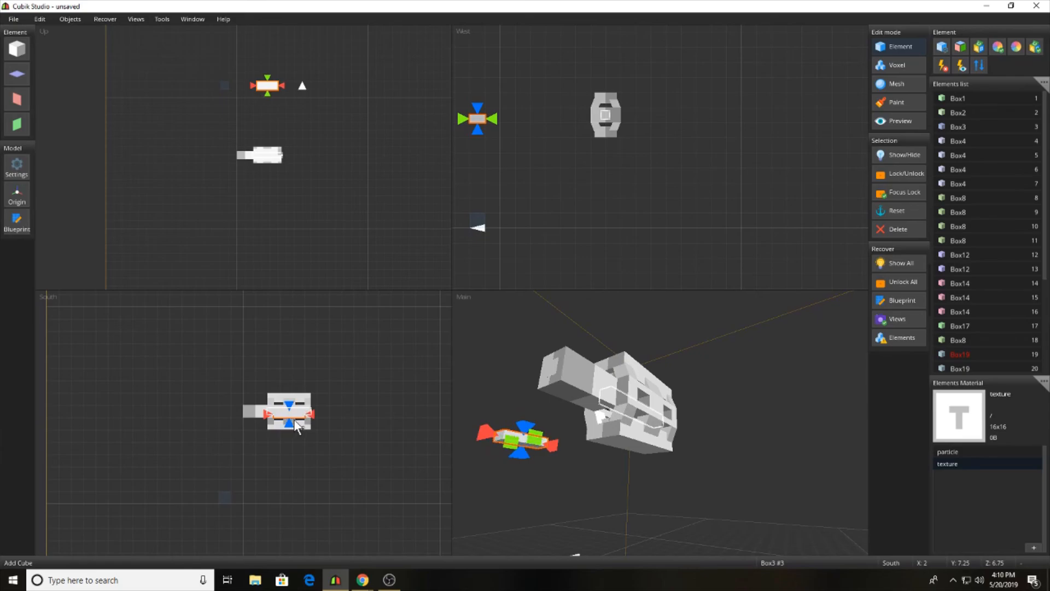
pyautogui.press('space')
pyautogui.moveTo(256, 101); pyautogui.dragTo(261, 185)
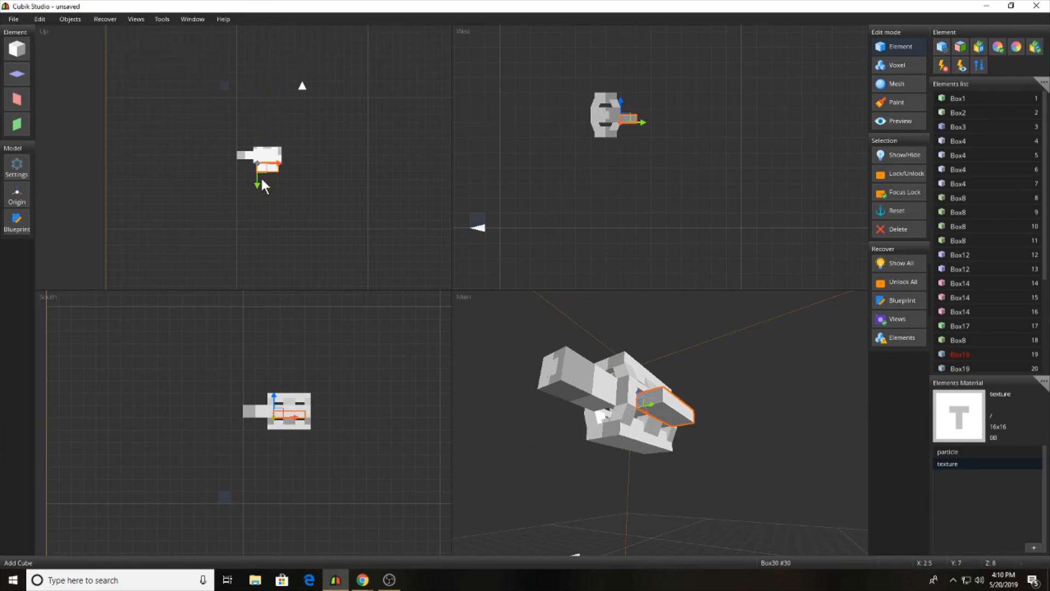
# Step: Place the duplicated side bar on the opposite side of the slotted handguard at Z 5.5
pyautogui.moveTo(637, 122); pyautogui.dragTo(599, 120)
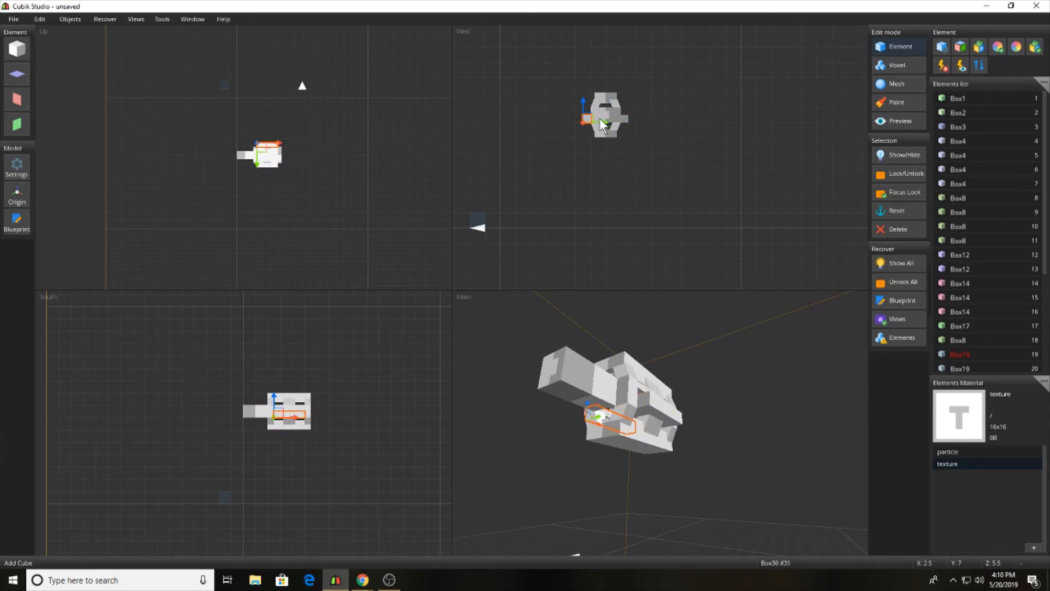
# Step: Delete the two bars sticking out from the opposite sides of the slotted handguard
pyautogui.click(697, 384)
pyautogui.moveTo(697, 384); pyautogui.dragTo(694, 449, button='middle')
pyautogui.click(690, 456)
pyautogui.moveTo(629, 465); pyautogui.dragTo(689, 452, button='middle')
pyautogui.press('Delete')
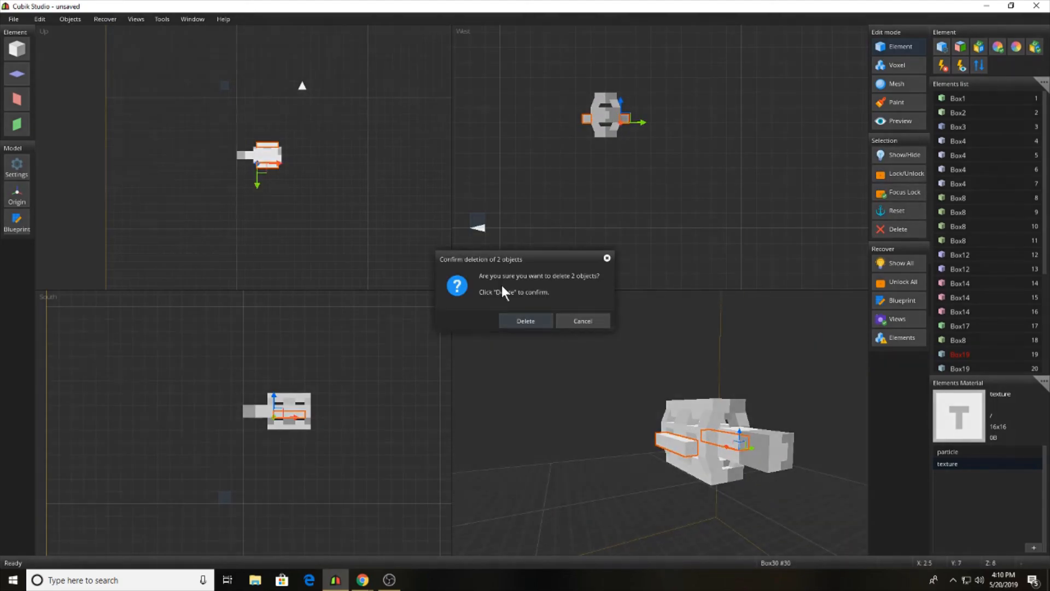
pyautogui.click(518, 323)
pyautogui.moveTo(572, 369); pyautogui.dragTo(487, 415, button='middle')
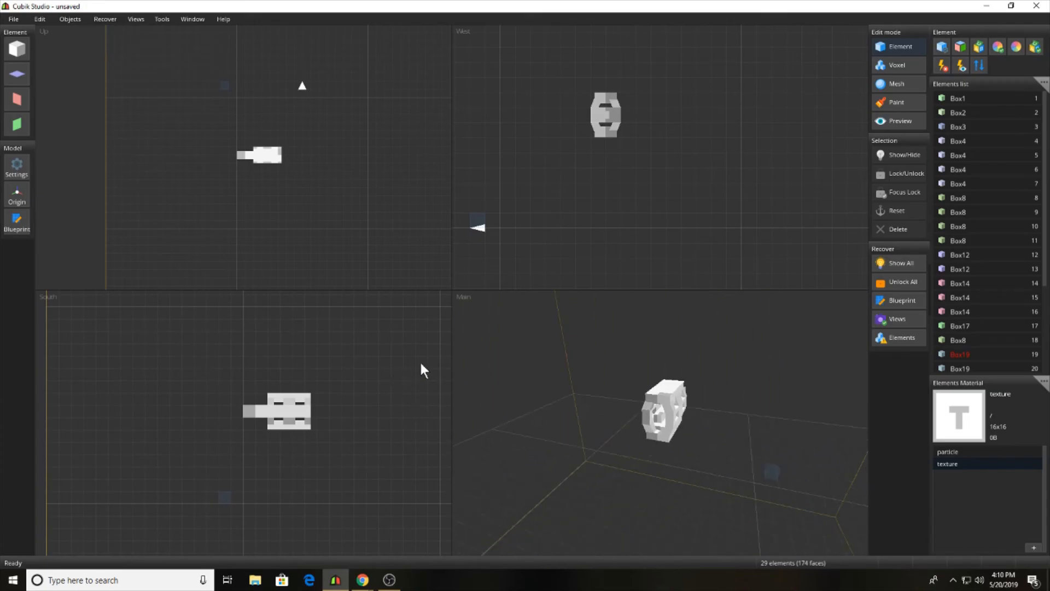
# Step: Compare with the rifle reference photo in Chrome and add a cube above the handguard's front end at X 2, Y 9
pyautogui.moveTo(363, 579)
pyautogui.click(367, 541)
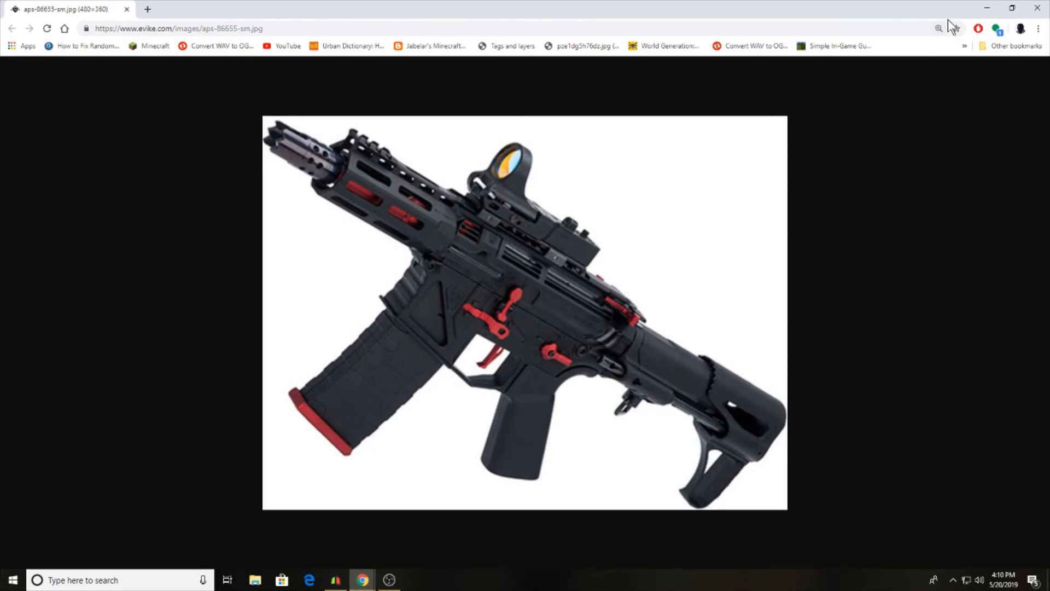
pyautogui.click(988, 10)
pyautogui.moveTo(615, 456); pyautogui.dragTo(614, 432, button='middle')
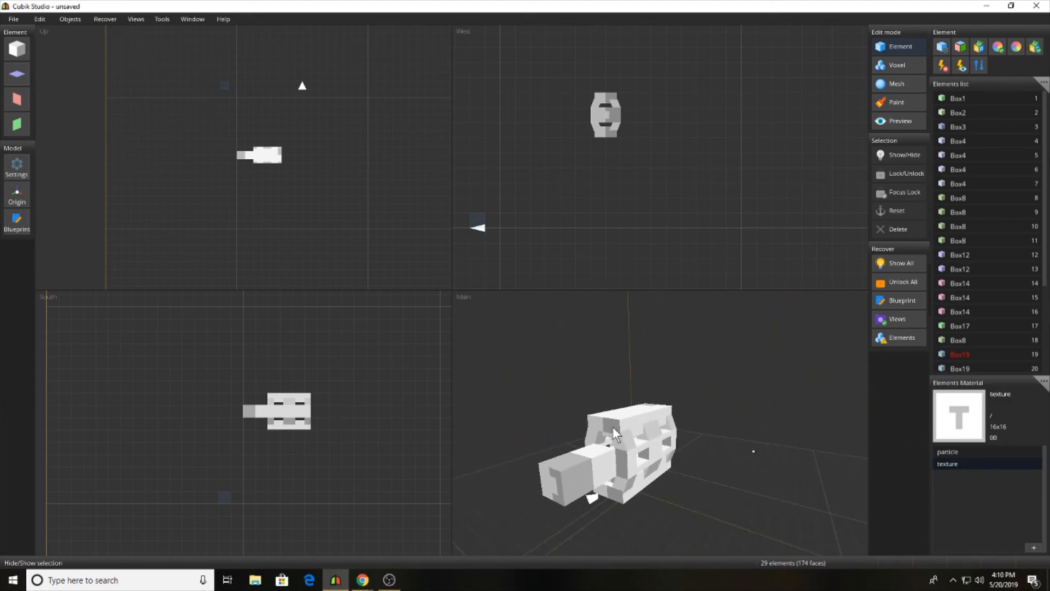
pyautogui.click(17, 48)
pyautogui.moveTo(225, 500); pyautogui.dragTo(289, 385)
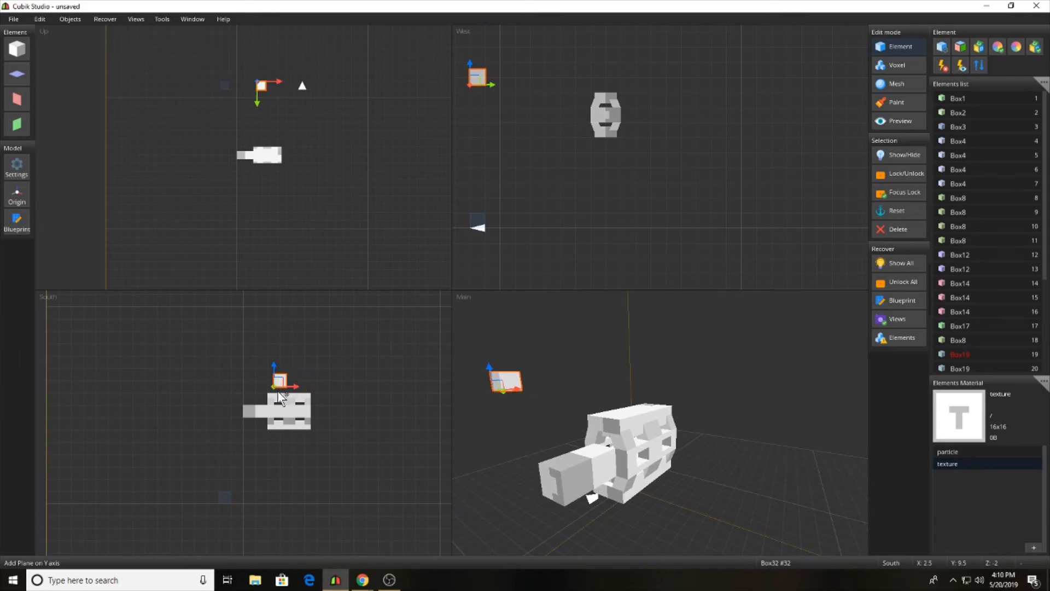
pyautogui.click(362, 579)
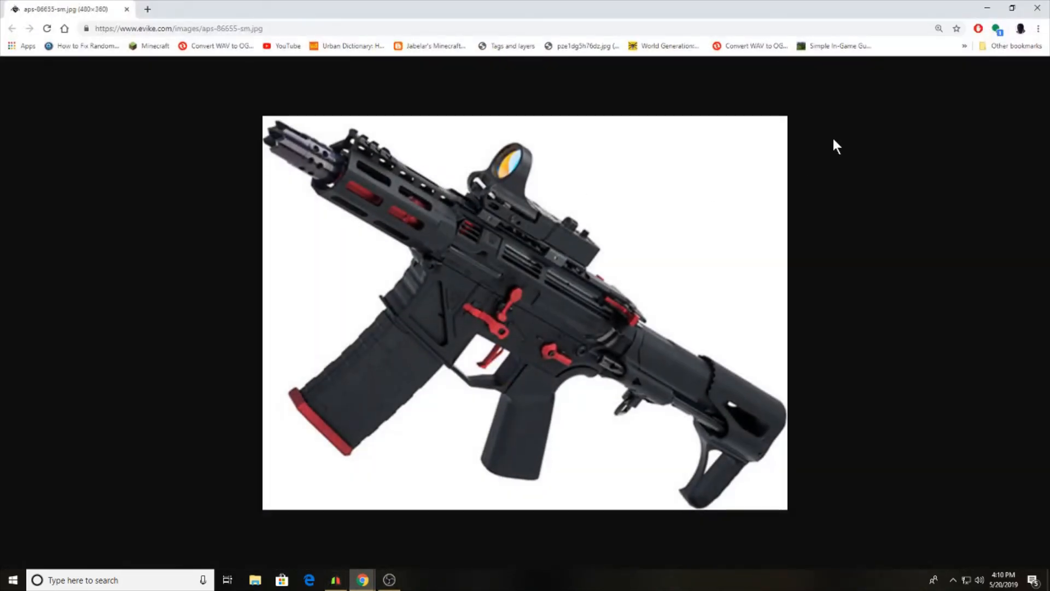
pyautogui.click(988, 8)
pyautogui.click(277, 380)
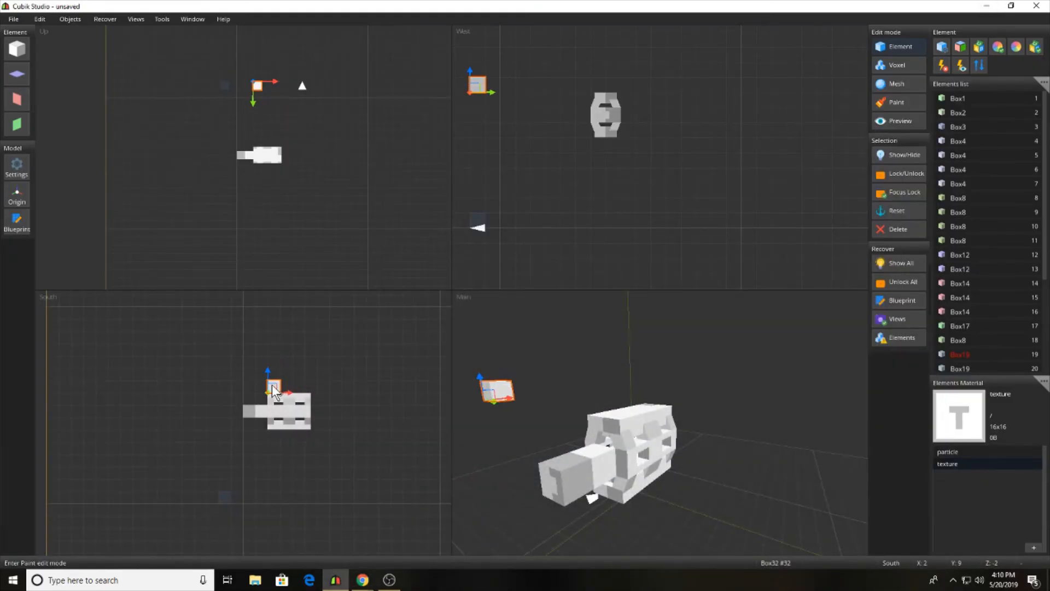
# Step: Flatten the cube and stretch it along X into a long top rail reaching well past the handguard, checking its length against the reference photo
pyautogui.moveTo(271, 385); pyautogui.dragTo(375, 392)
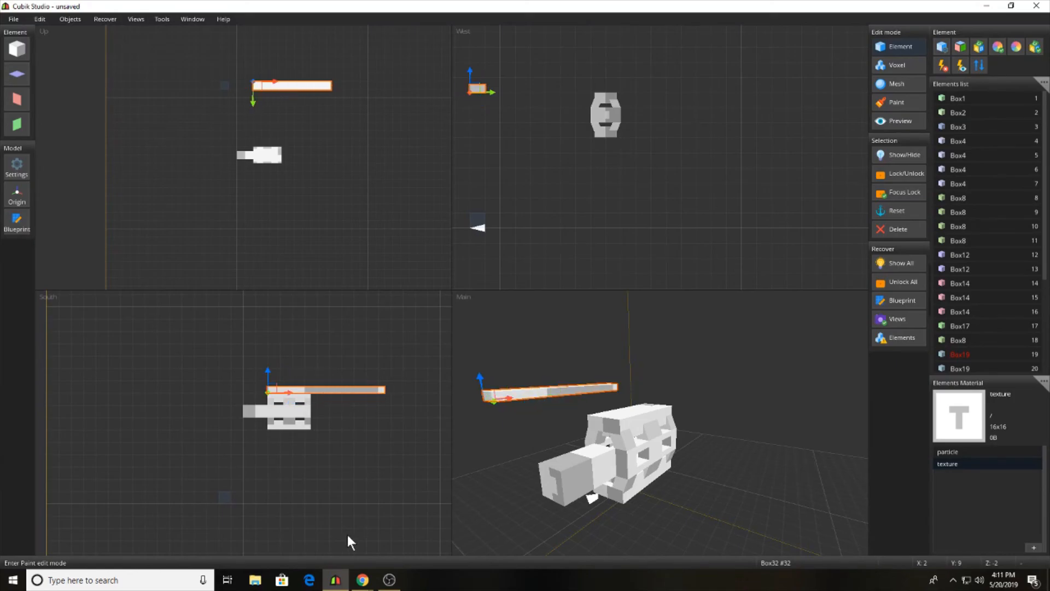
pyautogui.click(362, 579)
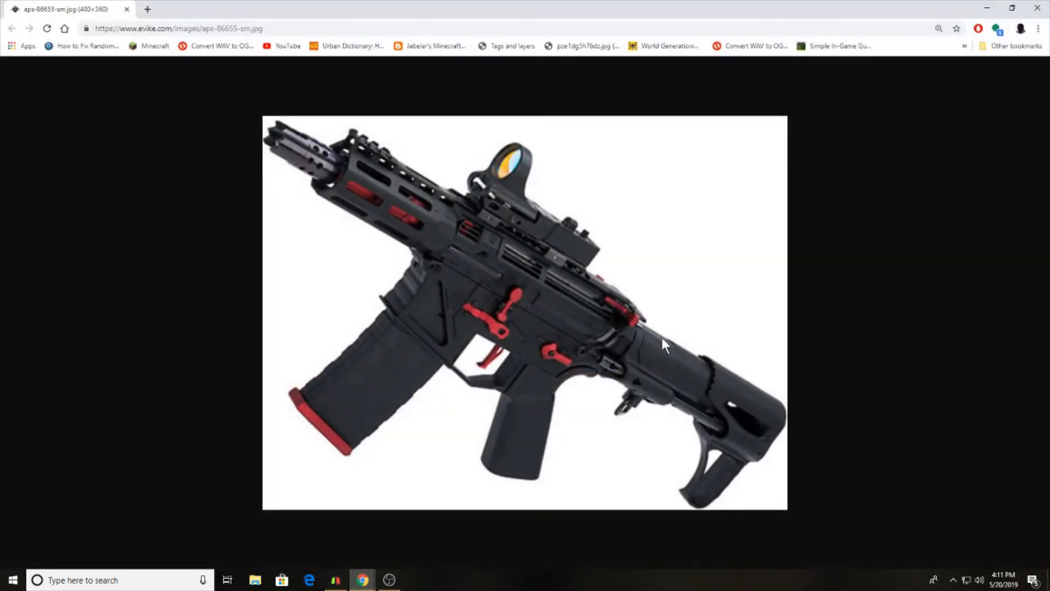
pyautogui.click(988, 8)
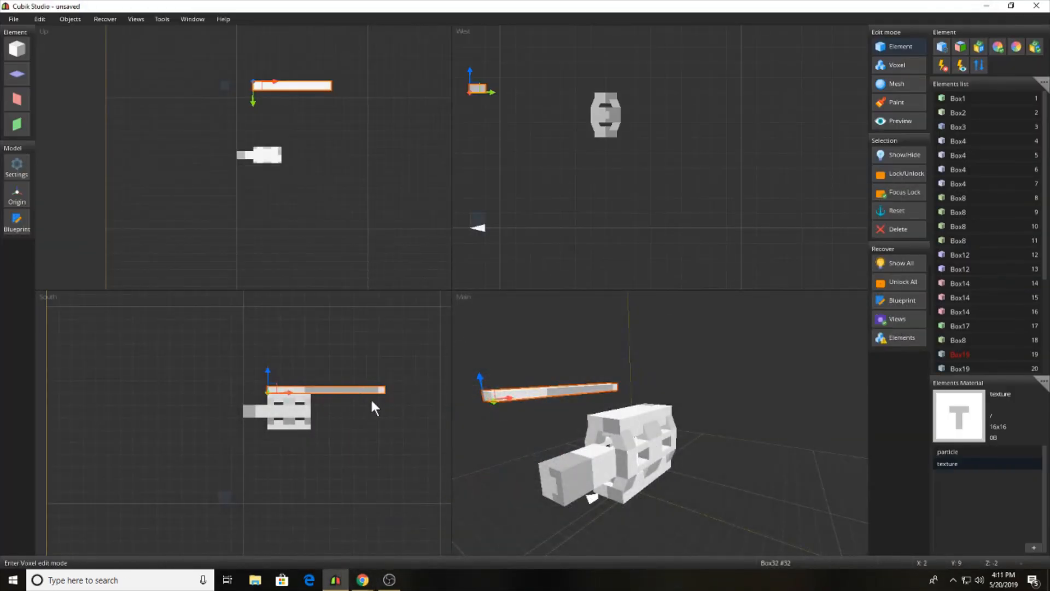
pyautogui.keyDown('shift'); pyautogui.moveTo(347, 390); pyautogui.dragTo(359, 389); pyautogui.keyUp('shift')
pyautogui.click(362, 579)
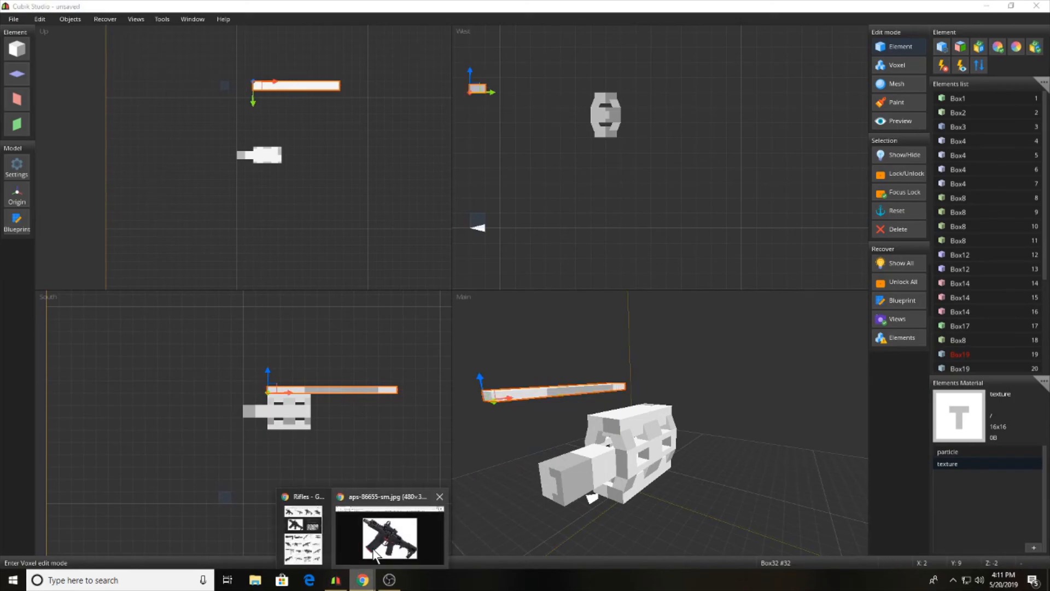
pyautogui.click(377, 541)
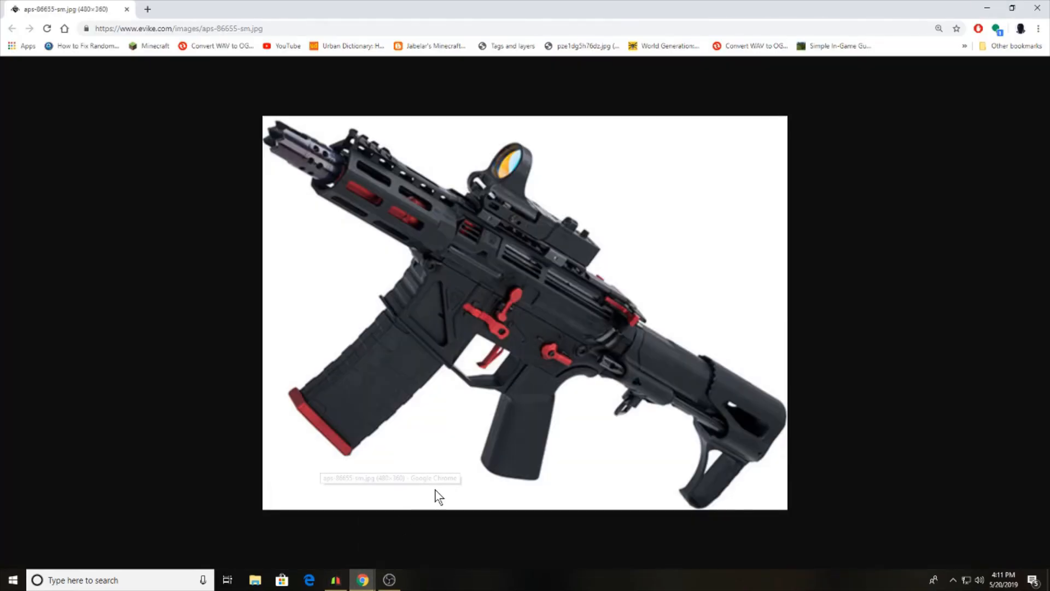
pyautogui.click(344, 582)
pyautogui.click(374, 423)
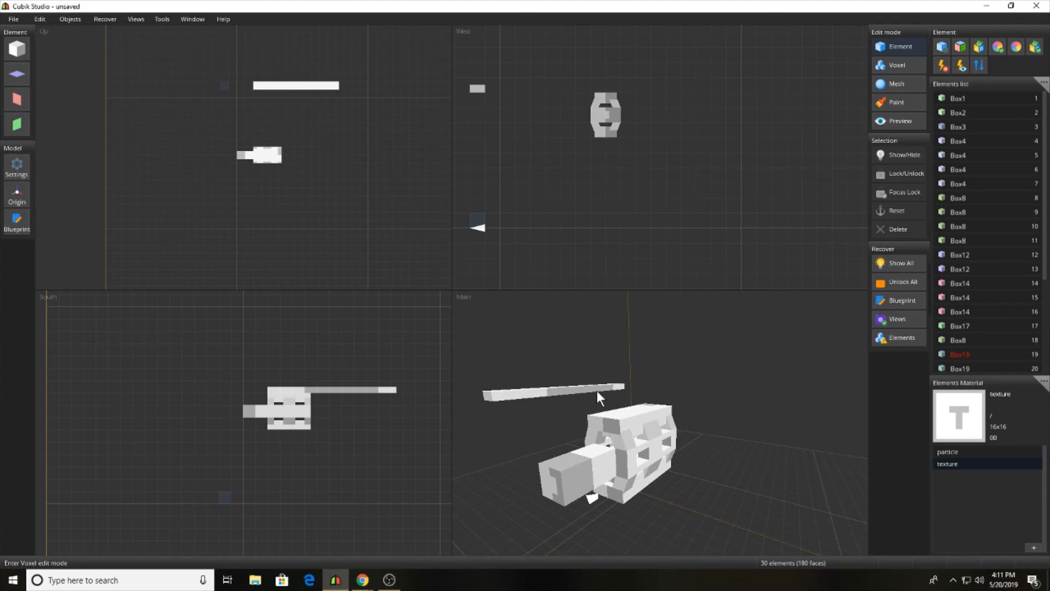
# Step: Center the top rail over the handguard at Z 6.5 and pull its front end back to X 2.5
pyautogui.click(560, 391)
pyautogui.moveTo(248, 88); pyautogui.dragTo(254, 168)
pyautogui.click(731, 434)
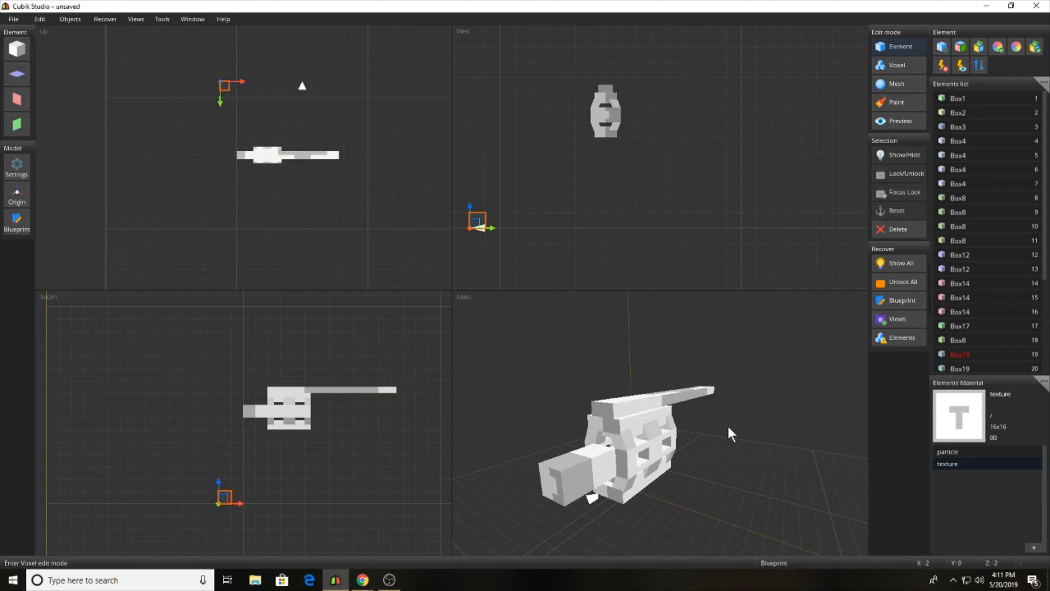
pyautogui.moveTo(728, 427); pyautogui.dragTo(606, 383, button='middle')
pyautogui.click(602, 402)
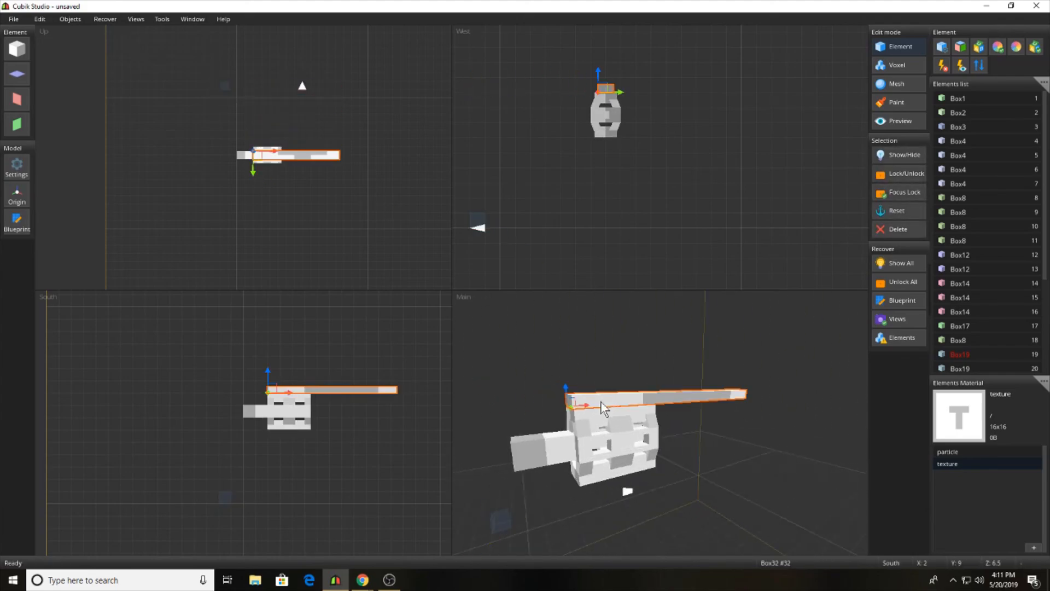
pyautogui.moveTo(302, 389); pyautogui.dragTo(304, 388)
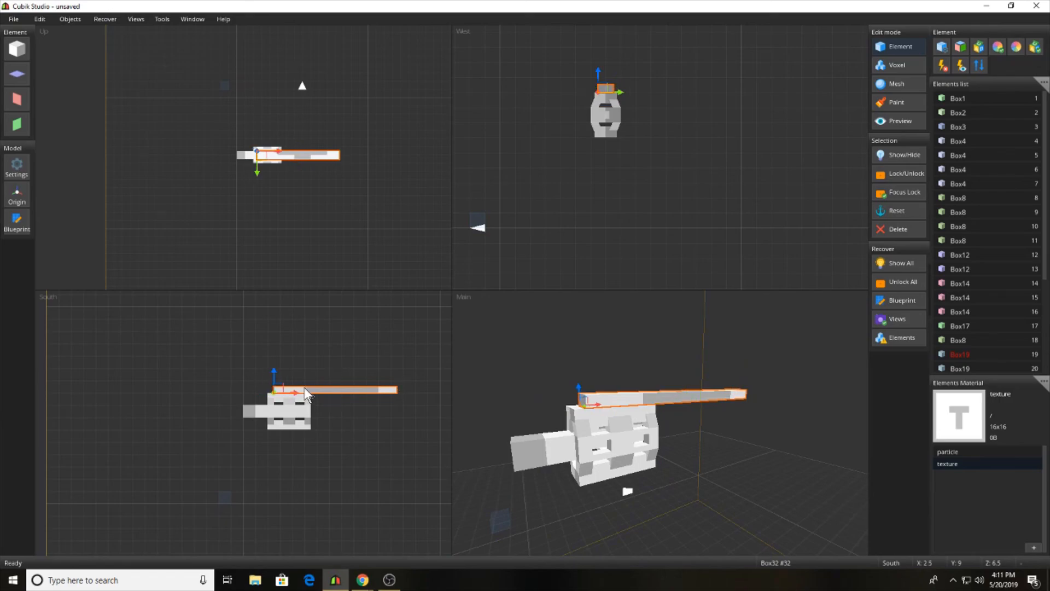
pyautogui.click(64, 112)
# Step: Add a cube, halve its width and height, and place it at X 2, Y 9 rotated -45° about Z
pyautogui.click(16, 49)
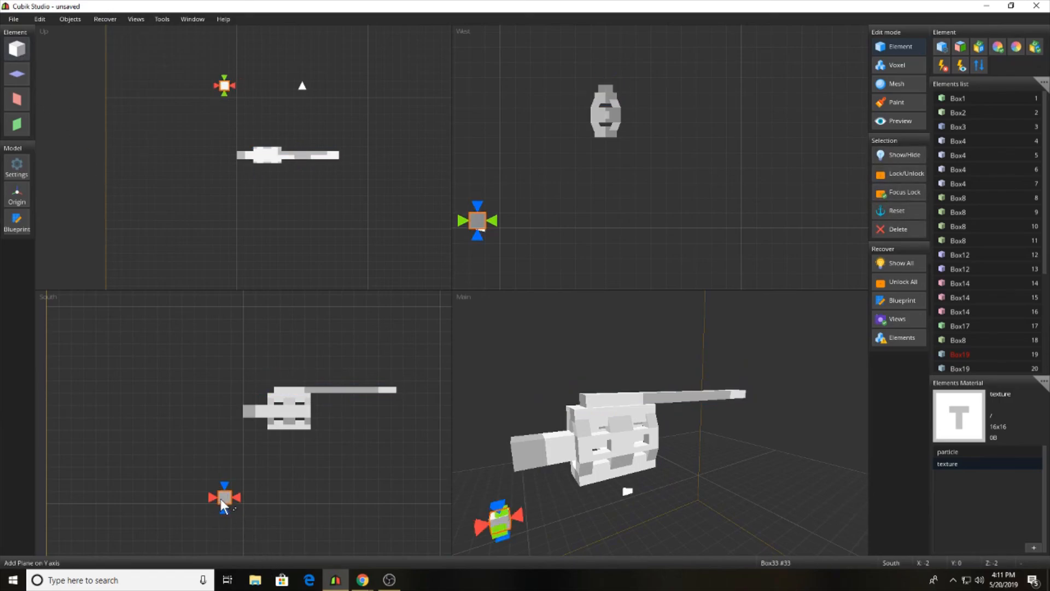
pyautogui.keyDown('shift'); pyautogui.moveTo(221, 500); pyautogui.dragTo(222, 505); pyautogui.keyUp('shift')
pyautogui.press('ctrl')
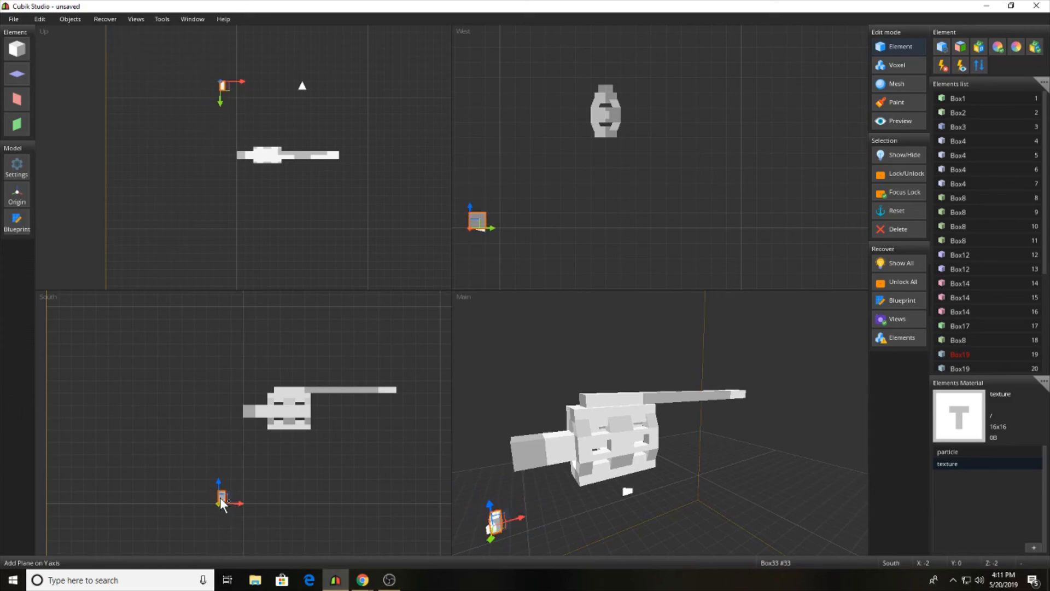
pyautogui.moveTo(219, 498); pyautogui.dragTo(337, 419)
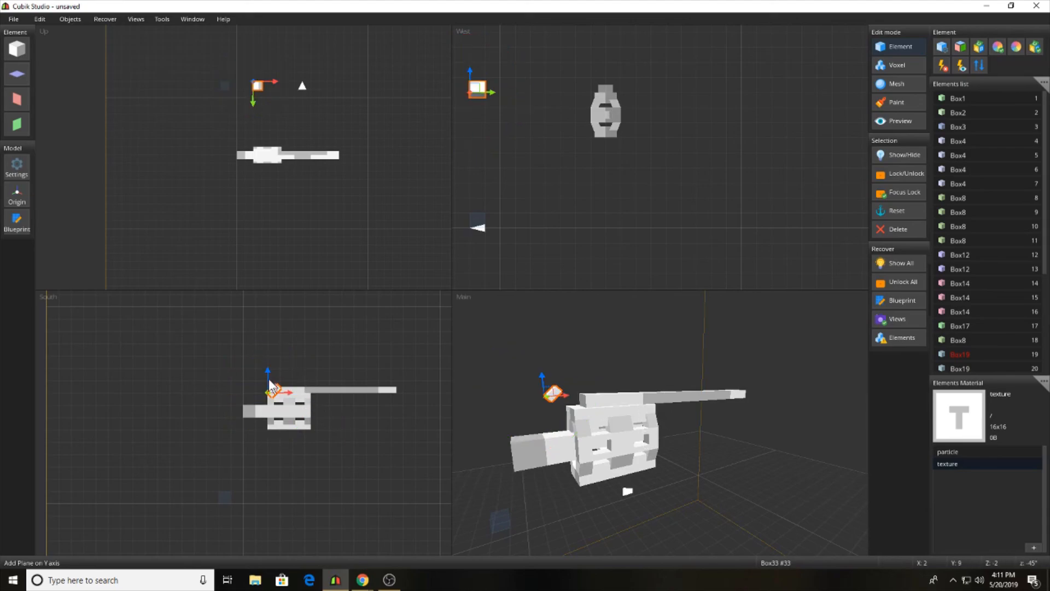
pyautogui.keyDown('shift'); pyautogui.moveTo(278, 393); pyautogui.dragTo(276, 397); pyautogui.keyUp('shift')
pyautogui.press('Escape')
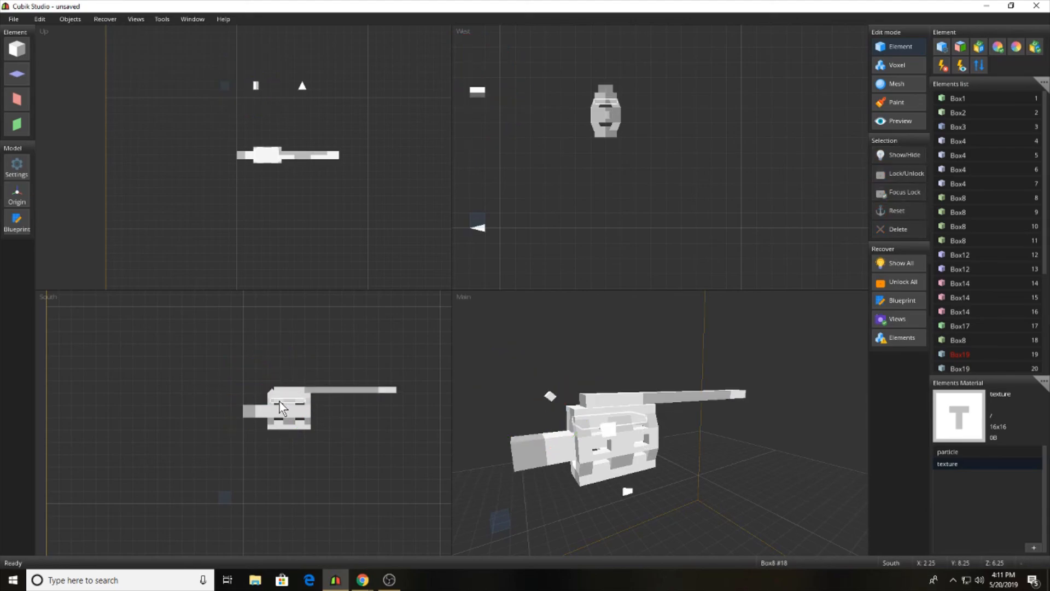
# Step: Move the tilted box to Z 6.5 so it lines up with the front end of the top rail
pyautogui.scroll(5, 274, 388)
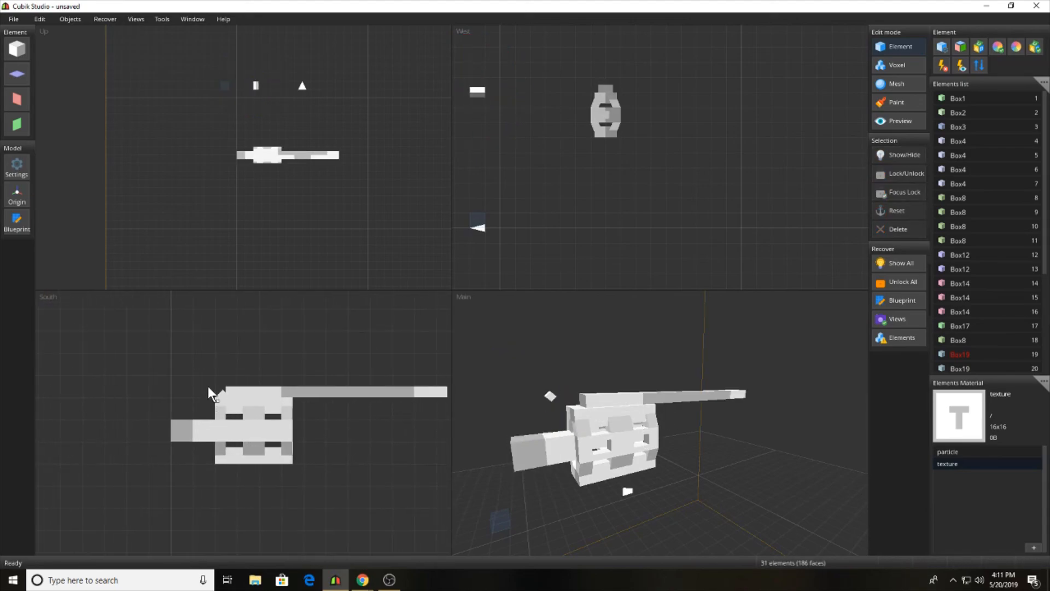
pyautogui.click(257, 84)
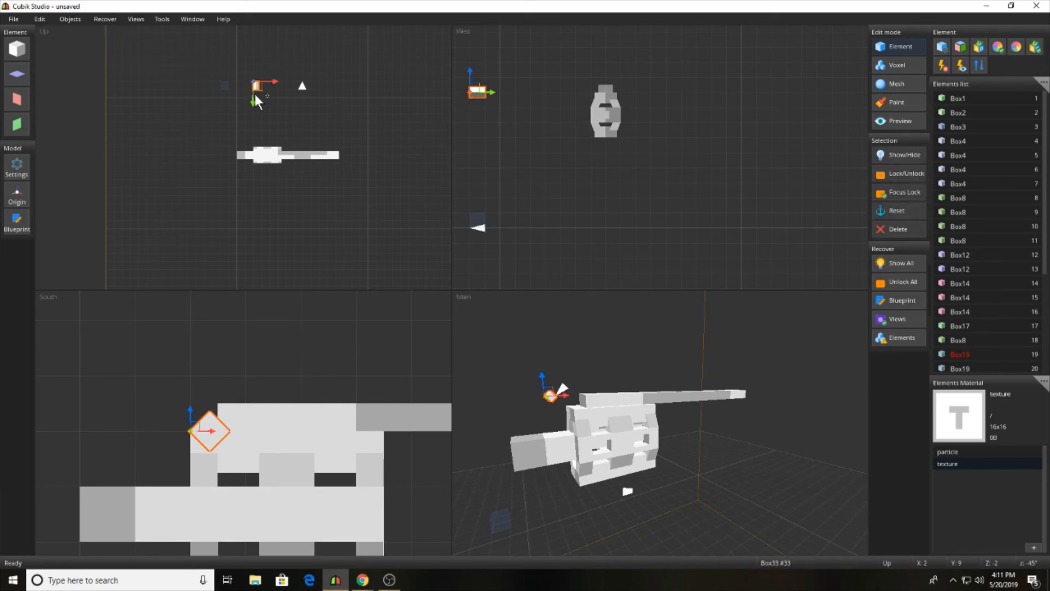
pyautogui.moveTo(254, 94); pyautogui.dragTo(247, 169)
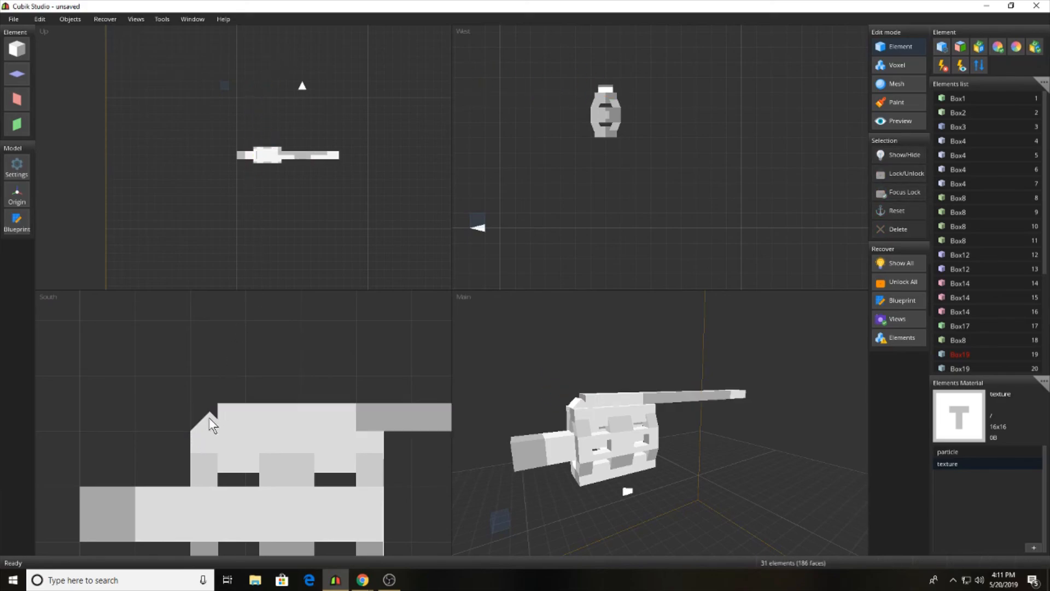
# Step: Scale the tilted box along Y in repeated passes, including factors 1.2 and 1.1, until its slope meets the rail's upper edge
pyautogui.click(72, 13)
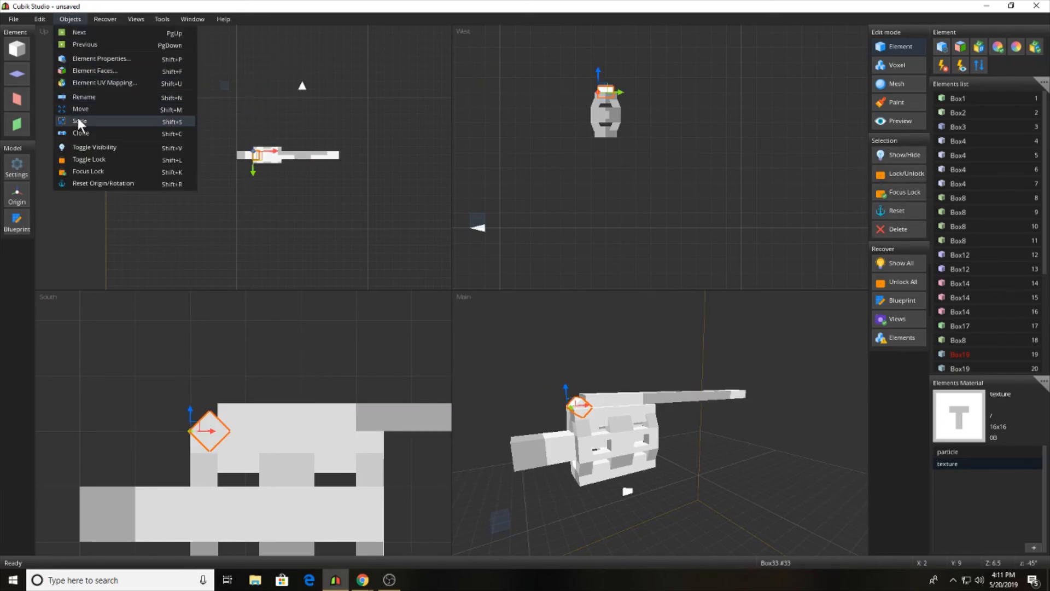
pyautogui.click(76, 116)
pyautogui.click(526, 291)
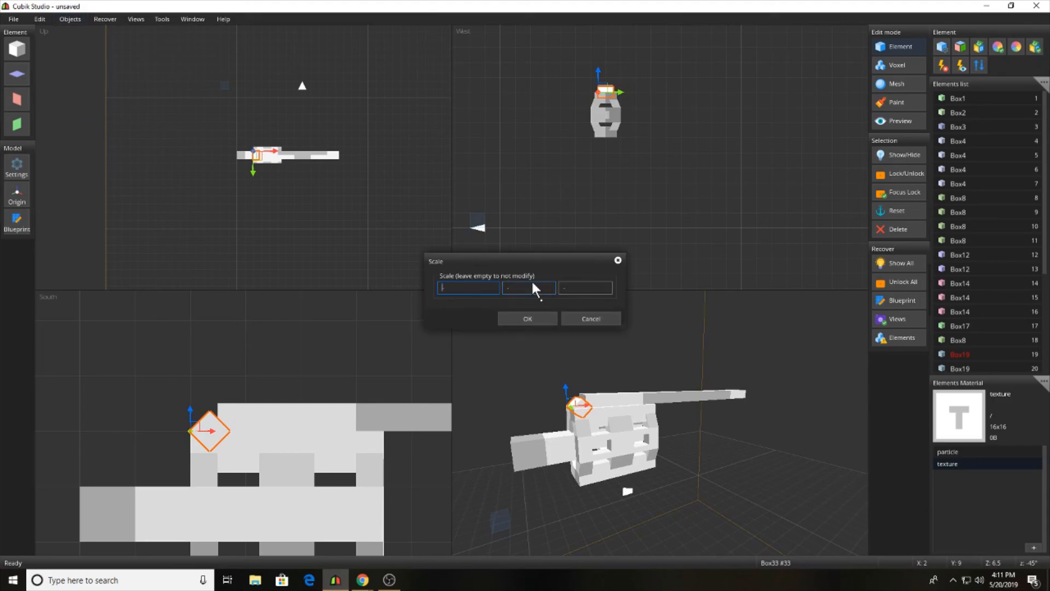
pyautogui.click(527, 318)
pyautogui.click(70, 19)
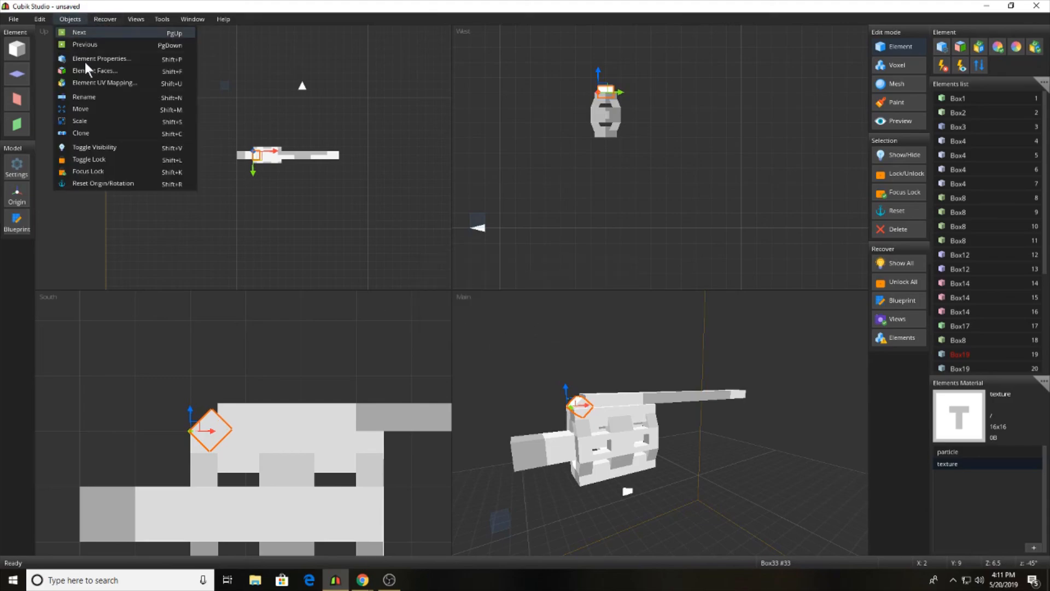
pyautogui.click(84, 120)
pyautogui.click(539, 285)
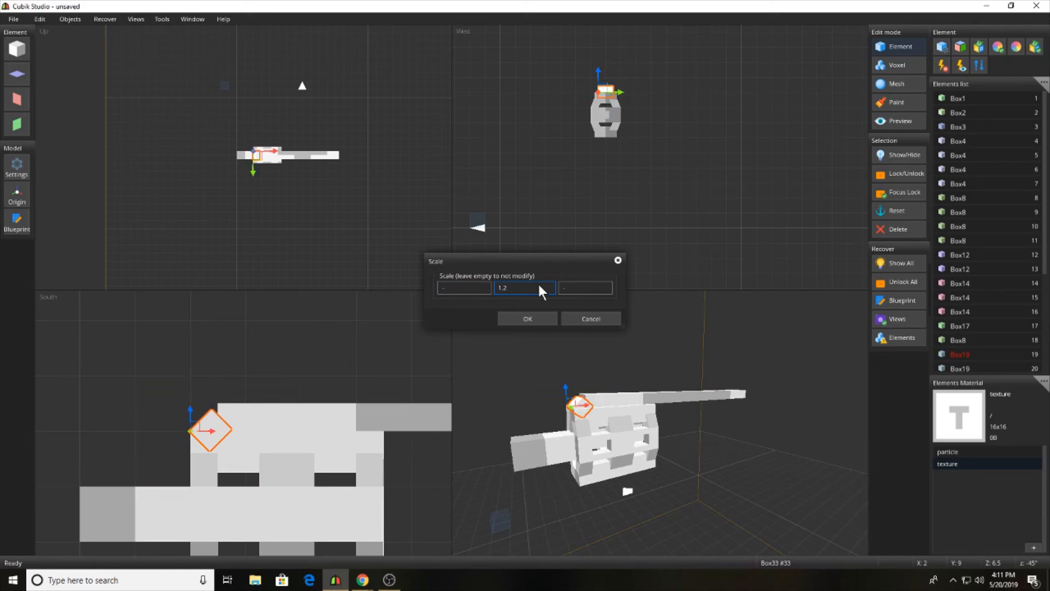
pyautogui.press('Return')
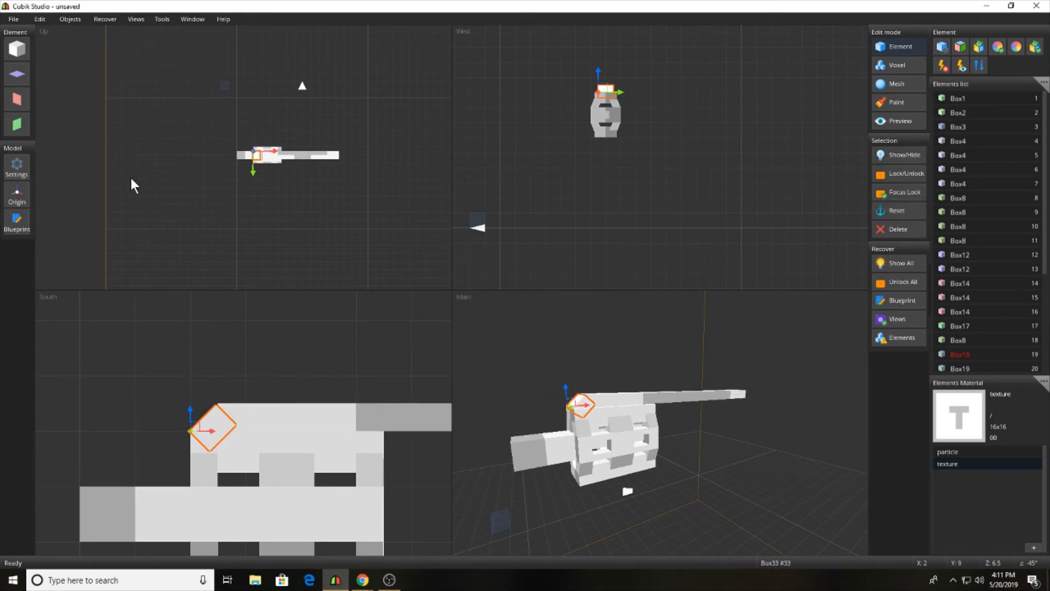
pyautogui.click(67, 19)
pyautogui.click(84, 117)
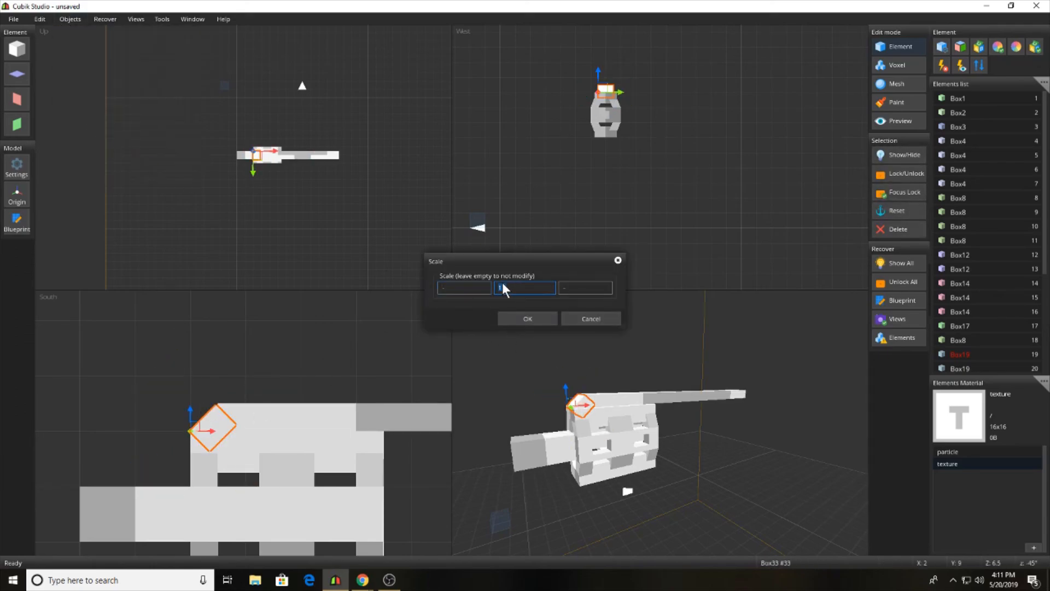
pyautogui.press('Return')
pyautogui.click(450, 361)
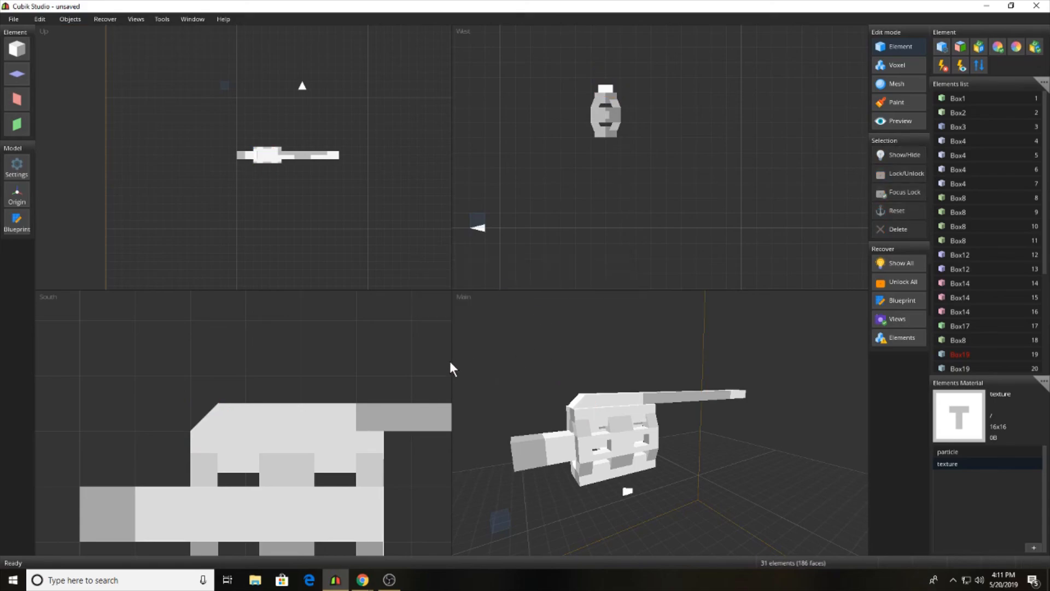
# Step: Scale the handguard's bottom plate by 0.7 along Y to make it thinner
pyautogui.moveTo(667, 416); pyautogui.dragTo(628, 389, button='right')
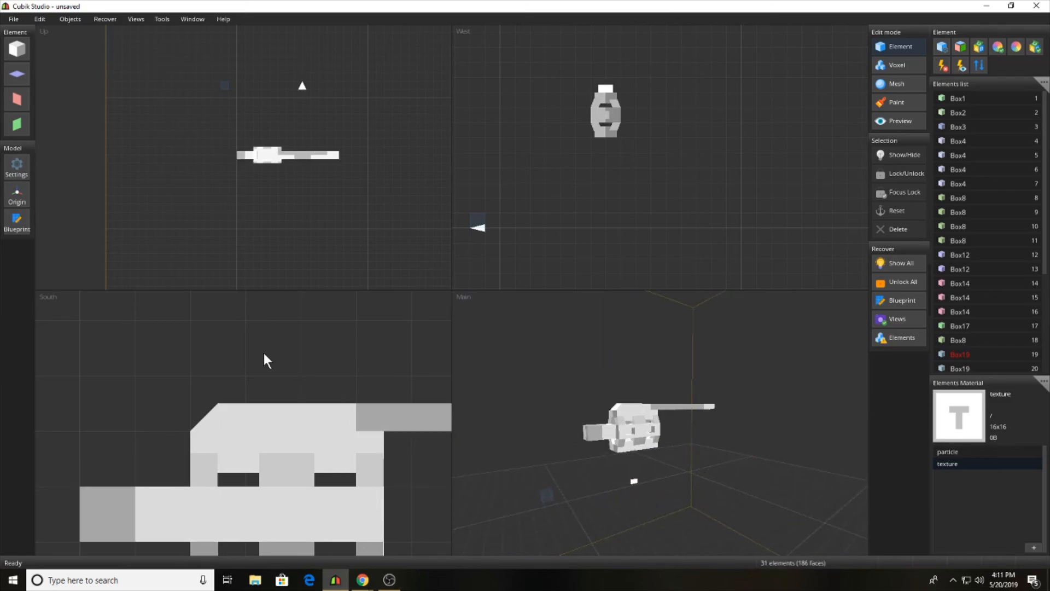
pyautogui.scroll(-5, 273, 366)
pyautogui.moveTo(334, 454); pyautogui.dragTo(278, 376, button='right')
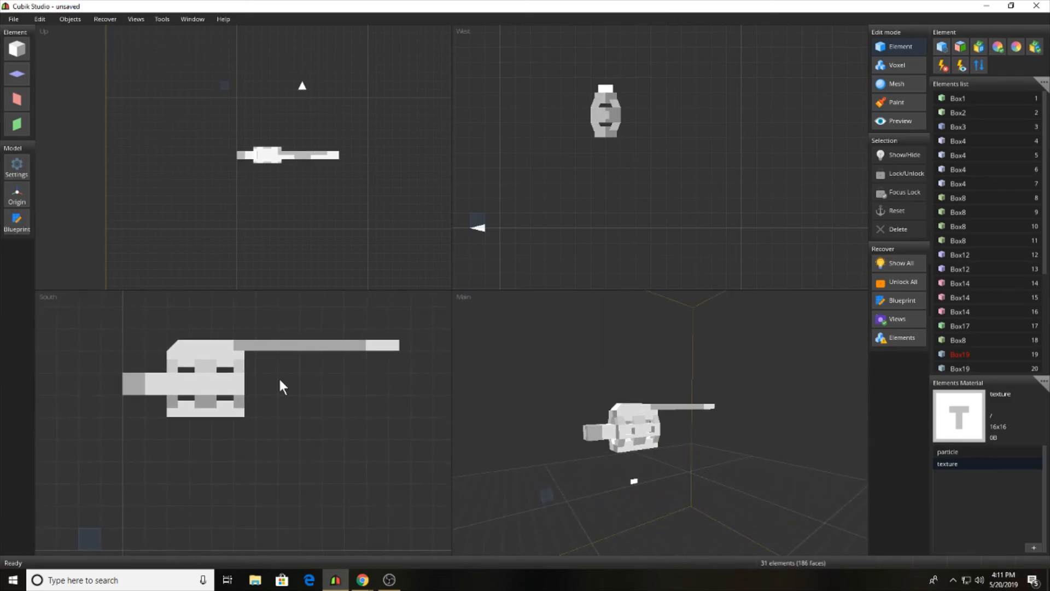
pyautogui.click(243, 415)
pyautogui.moveTo(646, 440); pyautogui.dragTo(623, 442, button='right')
pyautogui.click(731, 461)
pyautogui.click(636, 441)
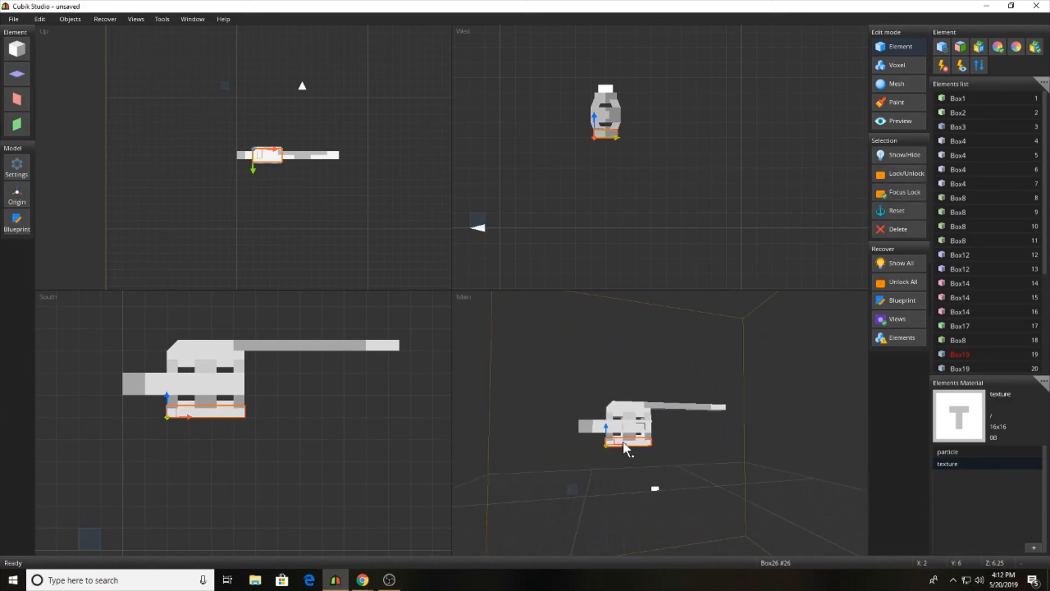
pyautogui.click(71, 19)
pyautogui.click(82, 123)
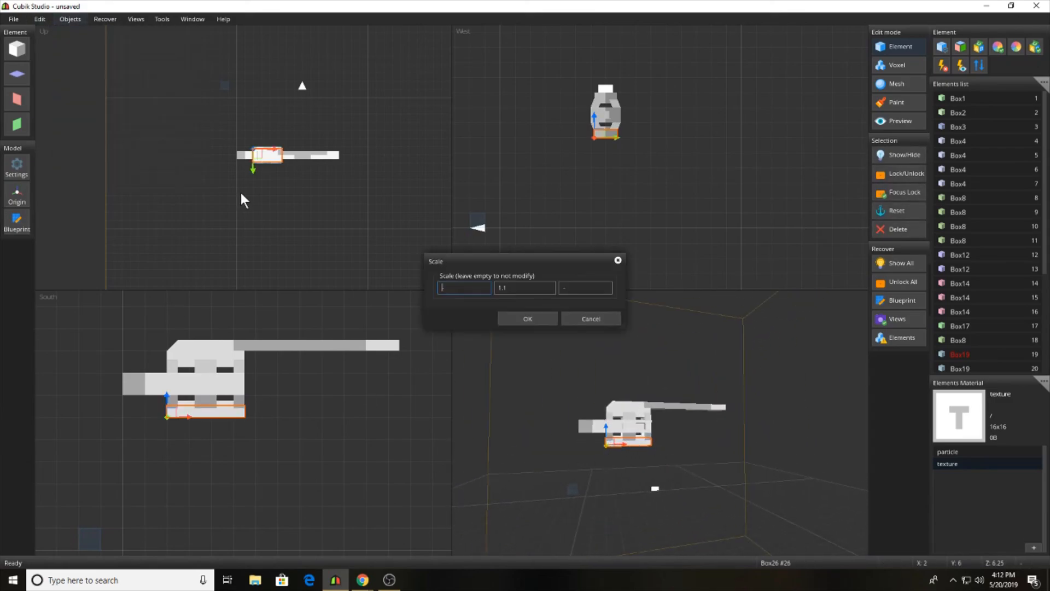
pyautogui.click(529, 282)
pyautogui.write('0.7')
pyautogui.press('Return')
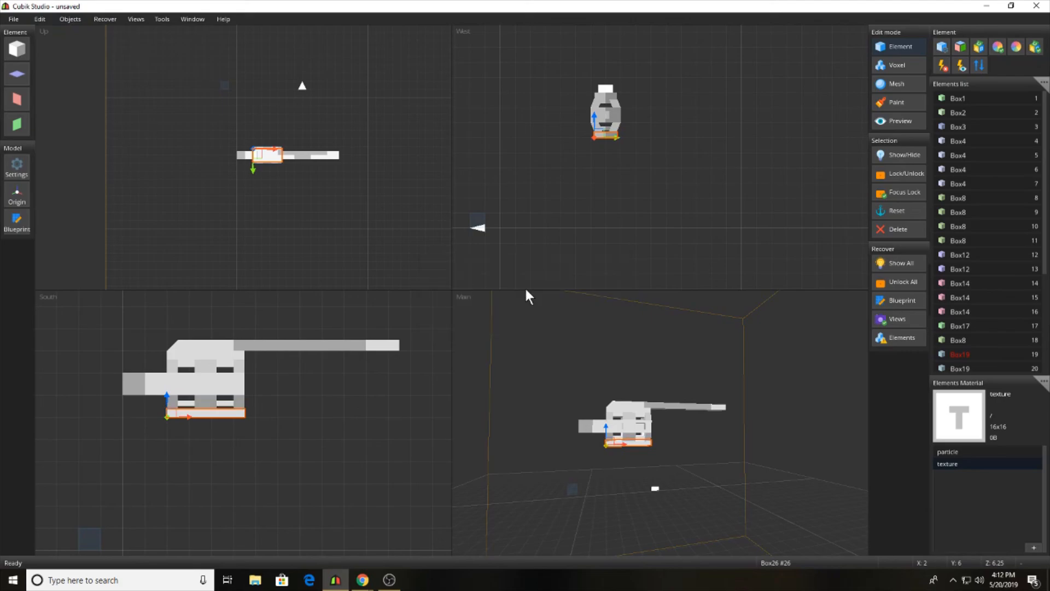
# Step: Try offsetting the handguard's bottom plate by 0.15 along Y
pyautogui.click(77, 18)
pyautogui.click(88, 108)
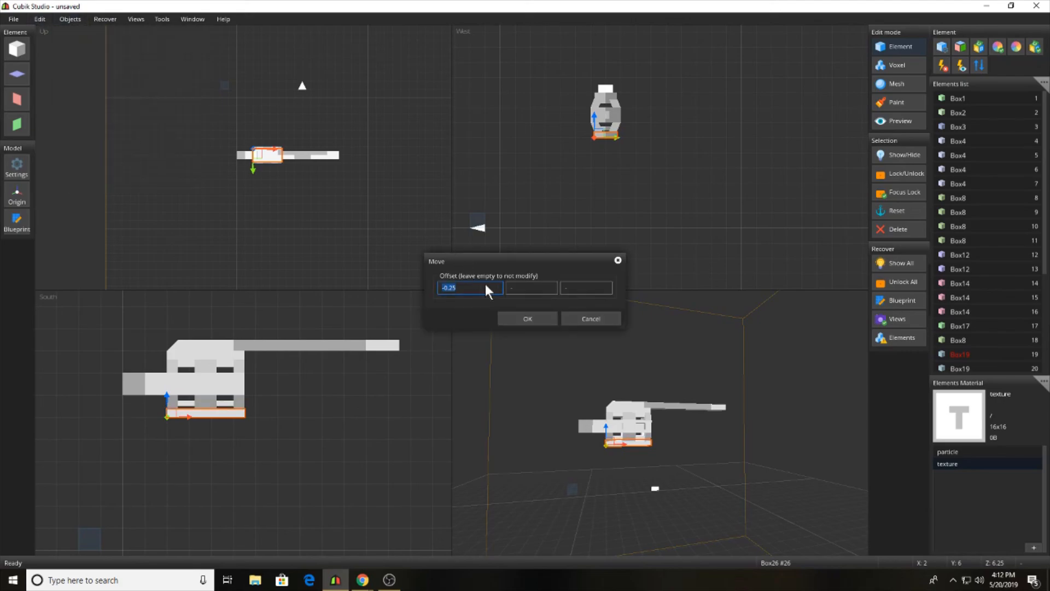
pyautogui.press('BackSpace')
pyautogui.click(524, 285)
pyautogui.write('0.15')
pyautogui.press('Return')
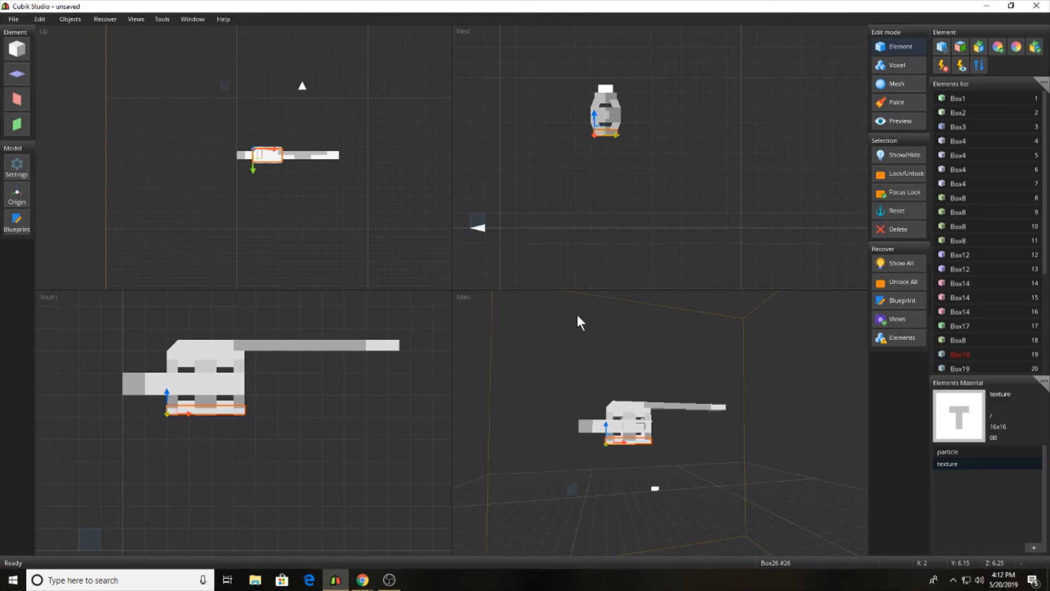
pyautogui.hotkey('ctrl', 'z')
# Step: Move the handguard's bottom plate up by 0.05 along Y
pyautogui.click(76, 19)
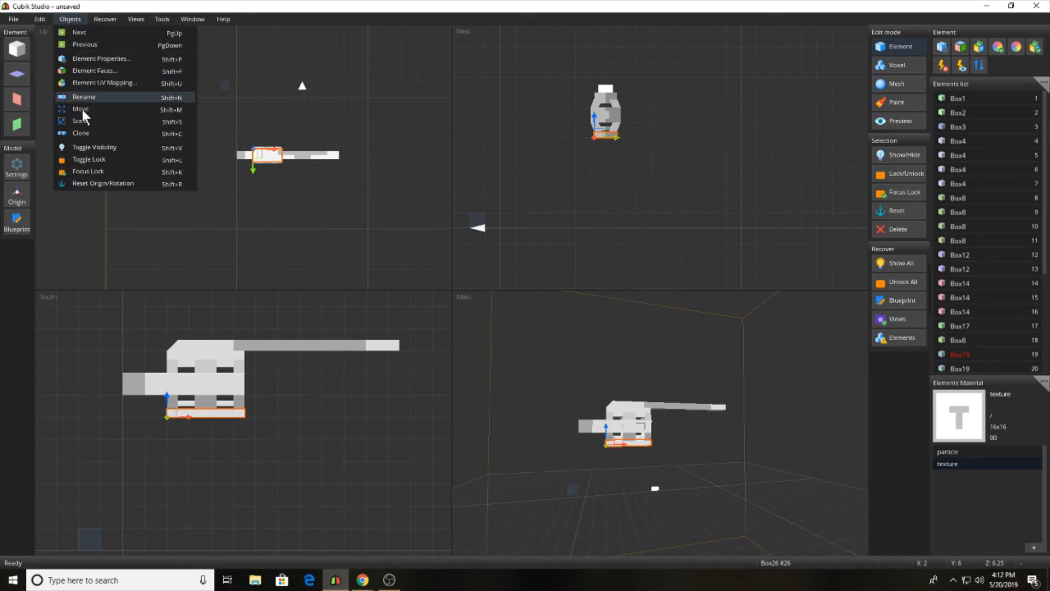
pyautogui.click(82, 109)
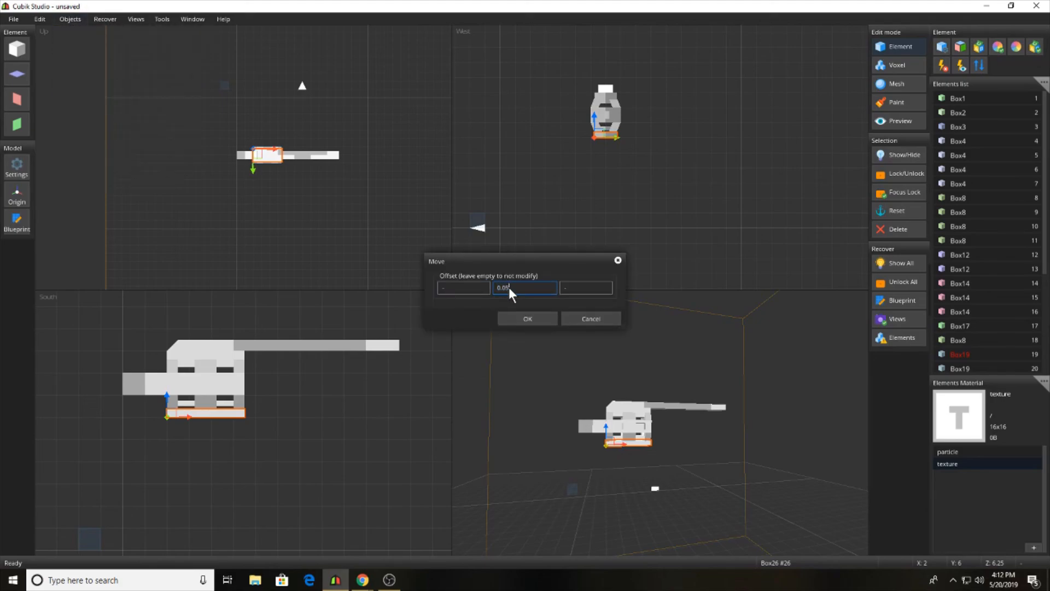
pyautogui.press('Return')
# Step: Try moving the bottom plate up by a further 0.05 along Y and compare it from another angle
pyautogui.click(71, 19)
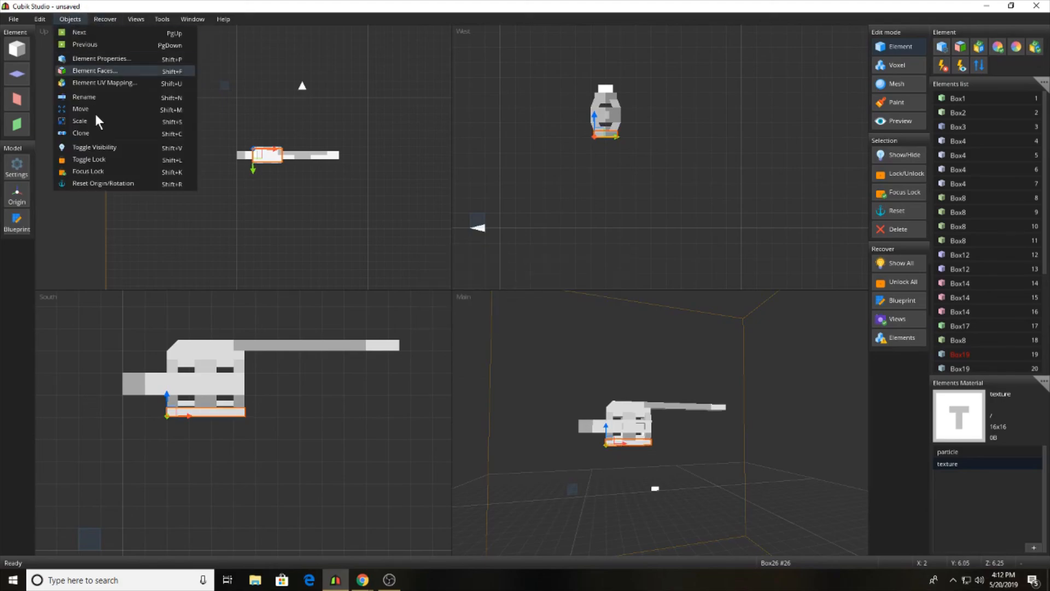
pyautogui.click(94, 110)
pyautogui.click(534, 319)
pyautogui.click(412, 350)
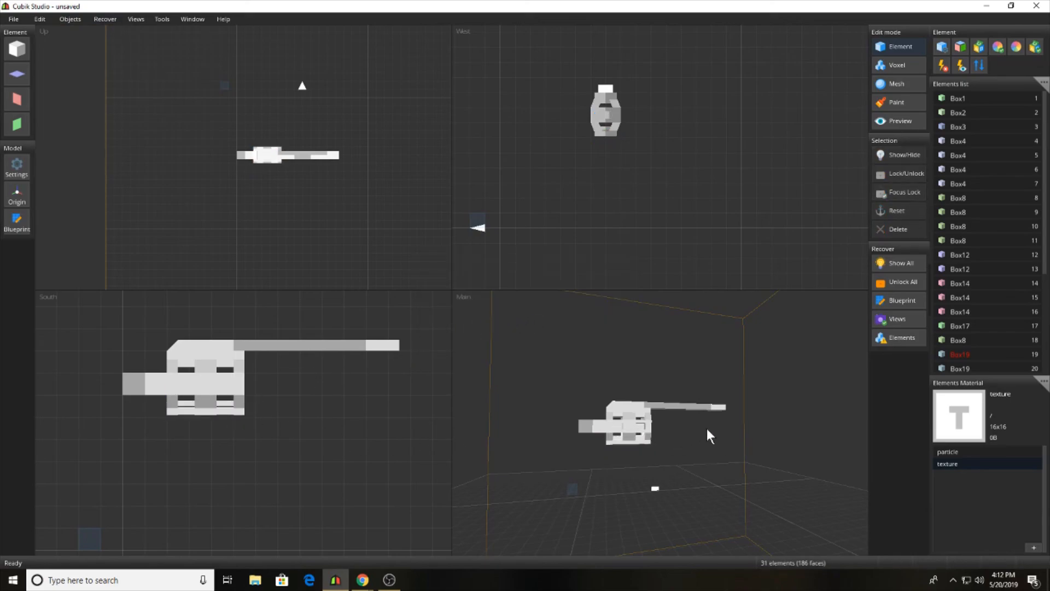
pyautogui.moveTo(711, 444); pyautogui.dragTo(678, 441, button='middle')
pyautogui.moveTo(786, 460); pyautogui.dragTo(719, 448, button='middle')
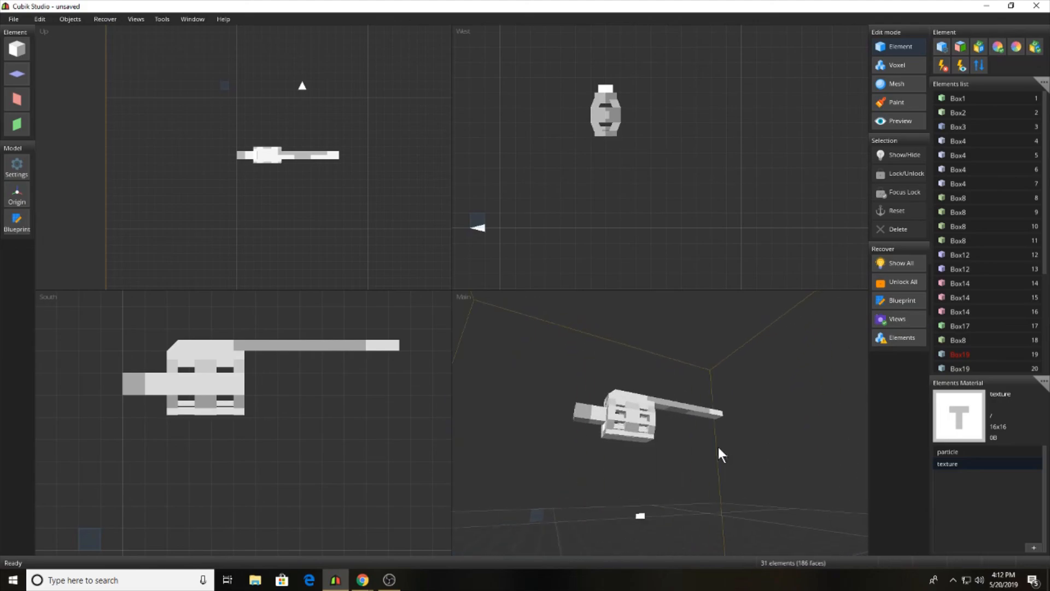
pyautogui.hotkey('ctrl', 'z')
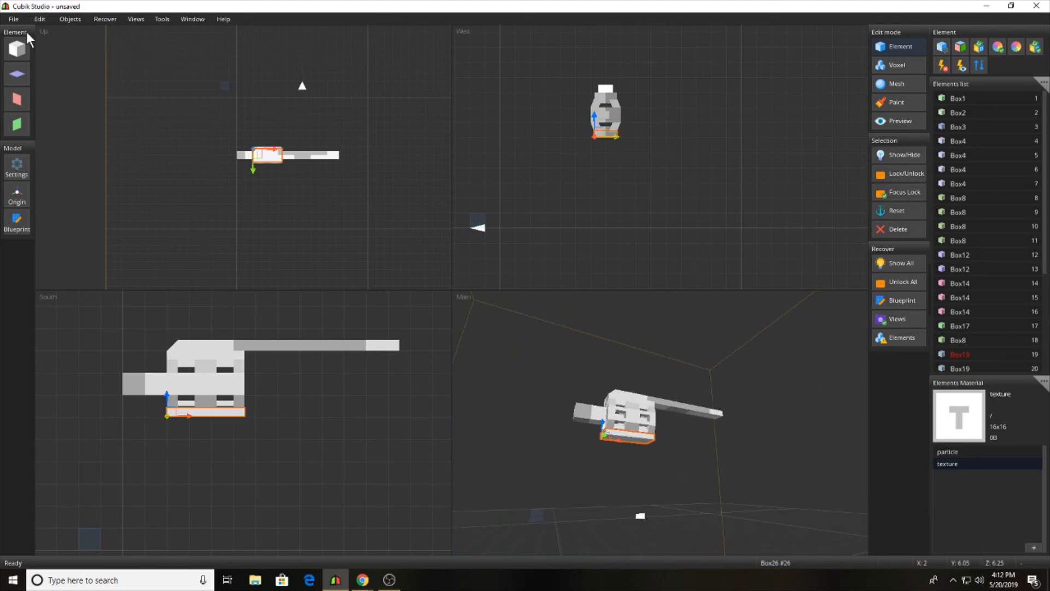
# Step: Move the inner box just above the bottom plate by -0.15 along Y to close the gap between them
pyautogui.click(188, 401)
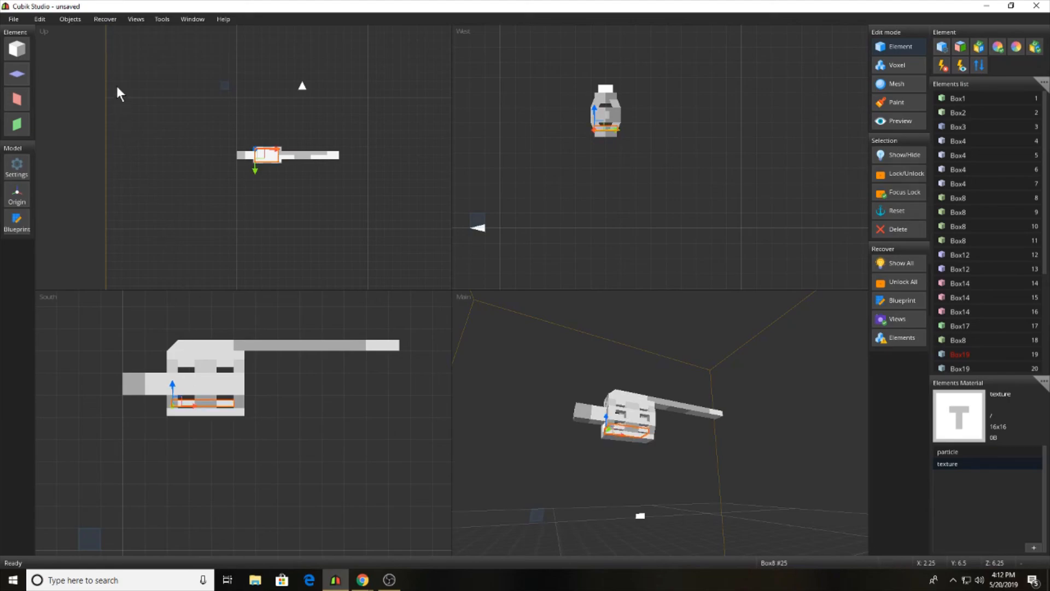
pyautogui.click(71, 18)
pyautogui.click(91, 106)
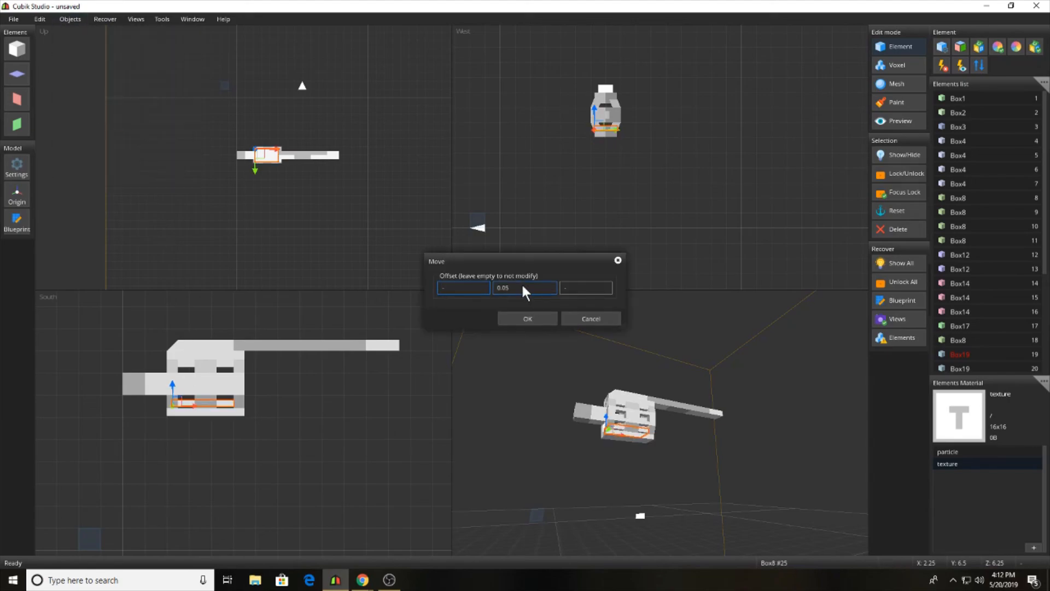
pyautogui.doubleClick(544, 290)
pyautogui.write('-0.15')
pyautogui.press('Return')
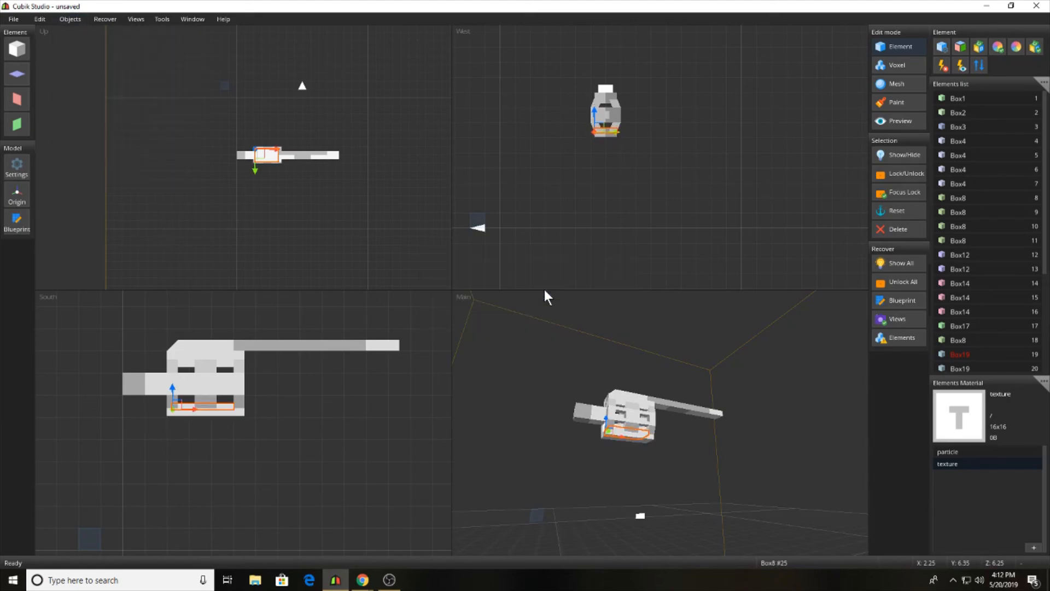
pyautogui.click(642, 357)
pyautogui.moveTo(642, 356); pyautogui.dragTo(649, 458, button='middle')
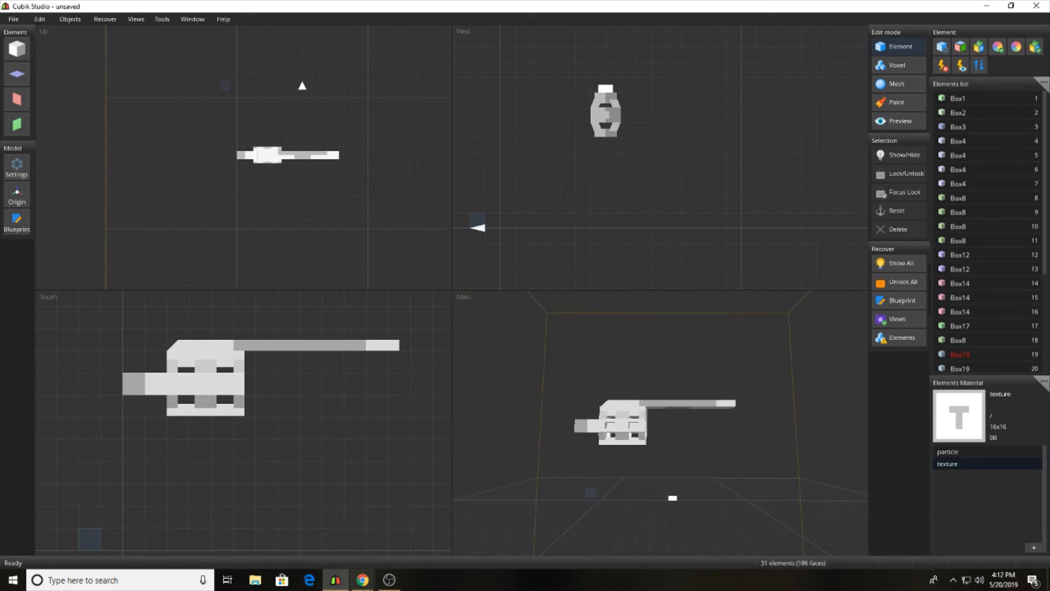
# Step: Examine the handguard's rear section in the rifle reference photo in Chrome and compare it with the model
pyautogui.click(363, 544)
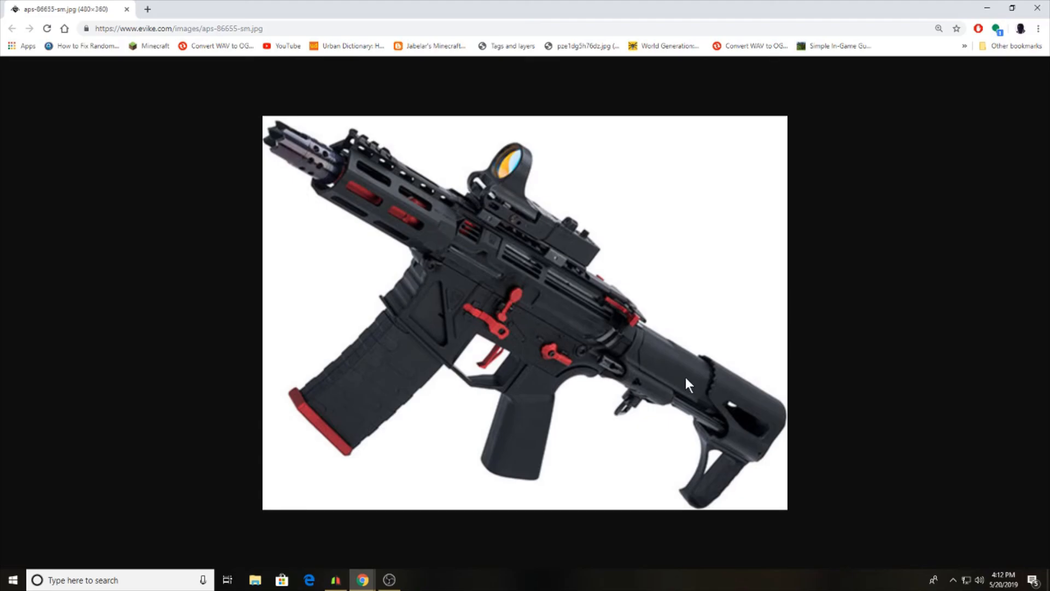
pyautogui.click(987, 8)
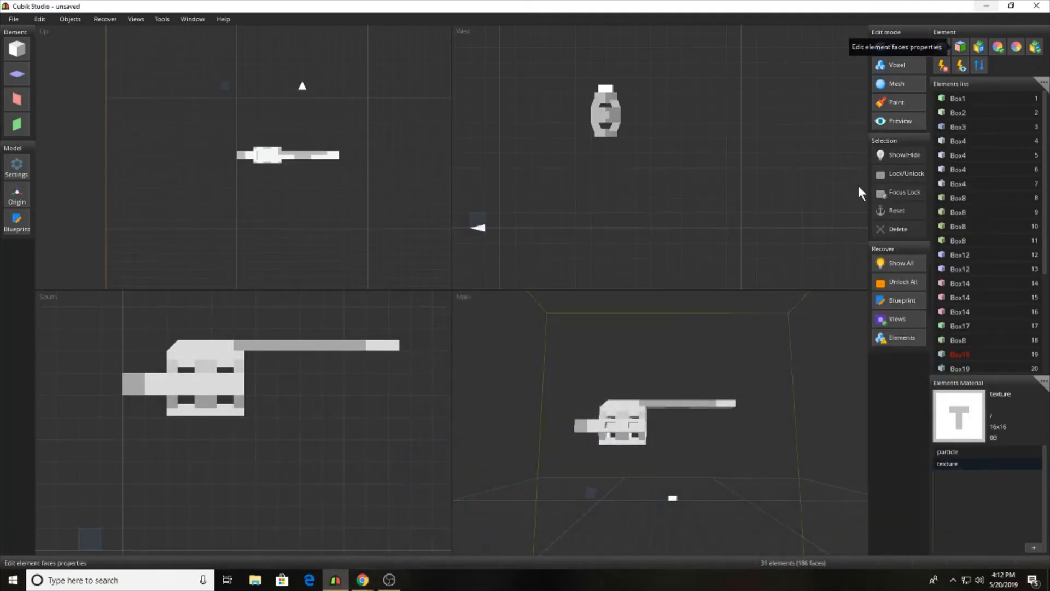
pyautogui.click(232, 379)
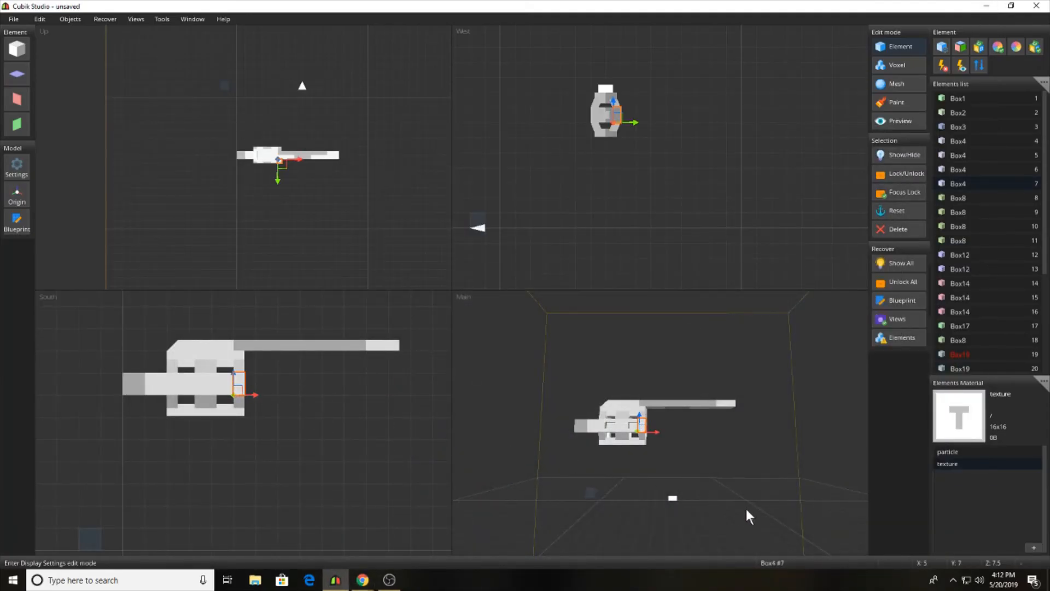
pyautogui.moveTo(746, 508); pyautogui.dragTo(602, 481, button='middle')
pyautogui.scroll(3, 793, 461)
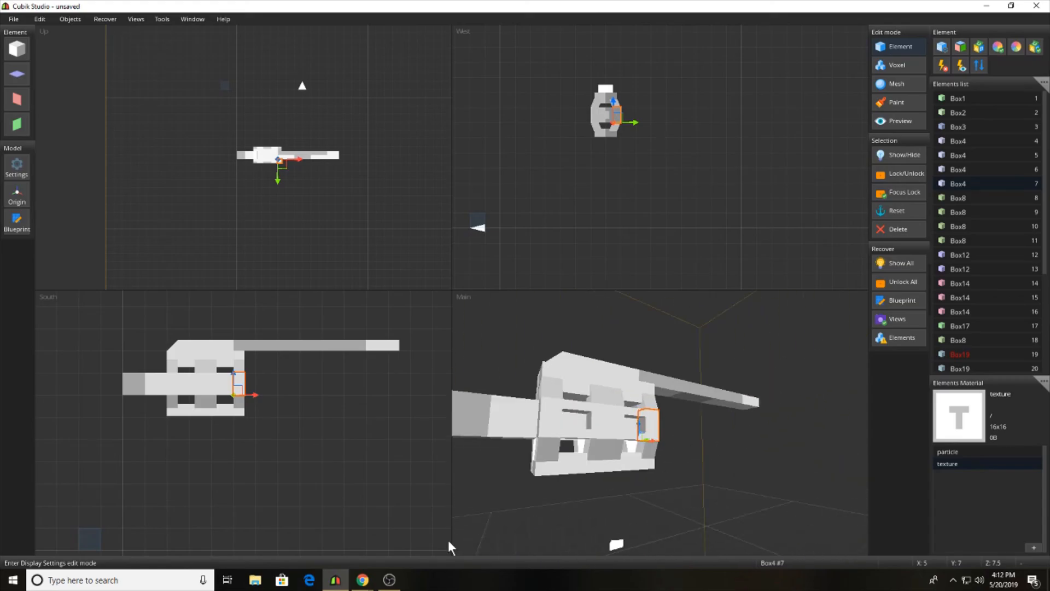
pyautogui.moveTo(362, 580)
pyautogui.click(389, 528)
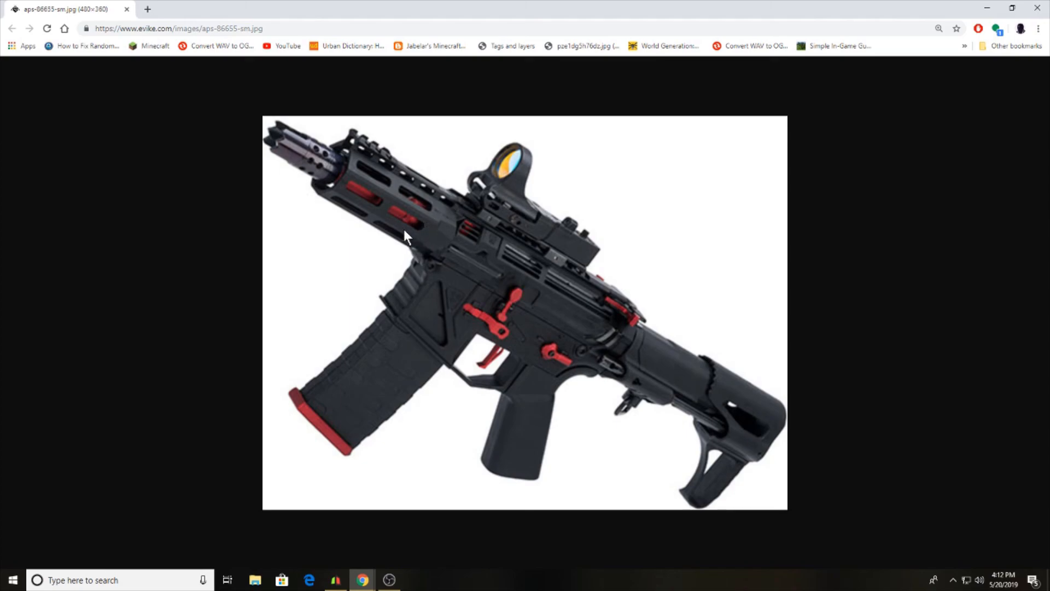
pyautogui.click(987, 8)
# Step: Lengthen the middle and upper rear boxes on the handguard's south side by half a unit rearward along X
pyautogui.click(248, 392)
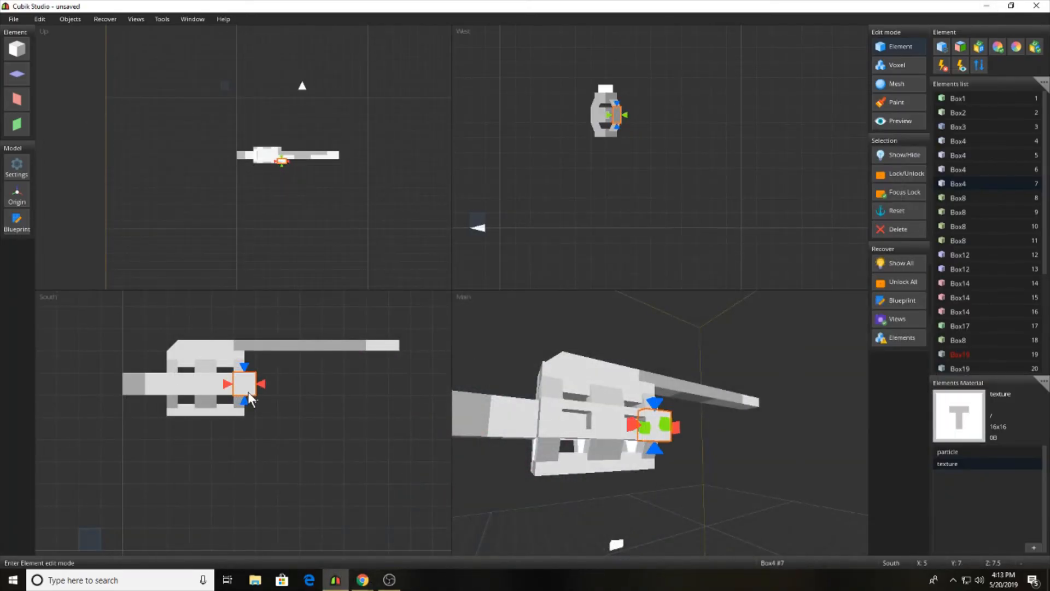
pyautogui.click(255, 367)
pyautogui.click(243, 367)
pyautogui.click(242, 369)
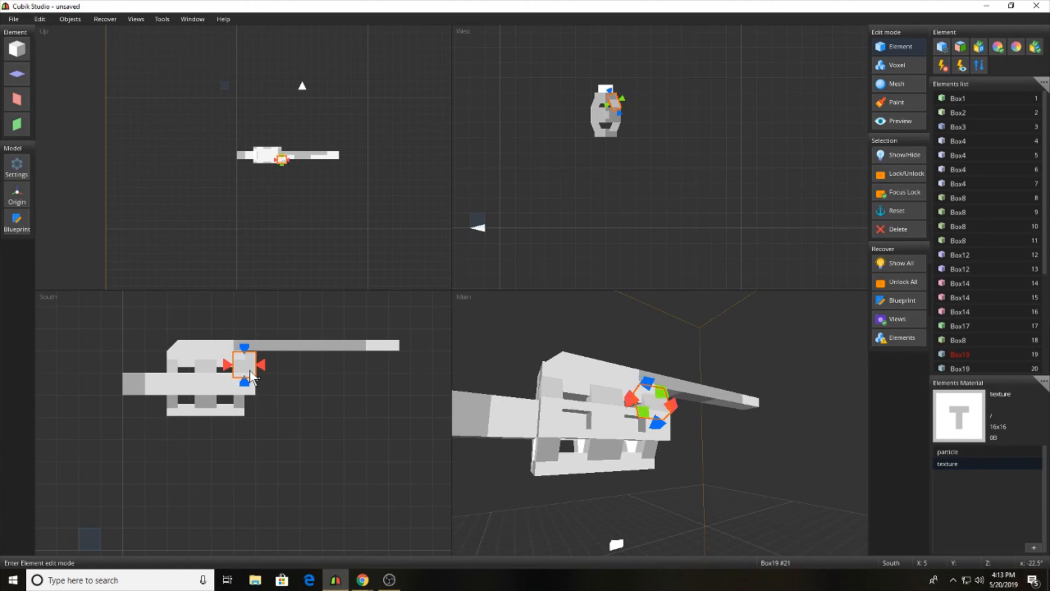
# Step: Lengthen the lower rear box on the south side and the bottom plate rearward to the same edge
pyautogui.click(230, 417)
pyautogui.moveTo(249, 370); pyautogui.dragTo(261, 403)
pyautogui.click(241, 402)
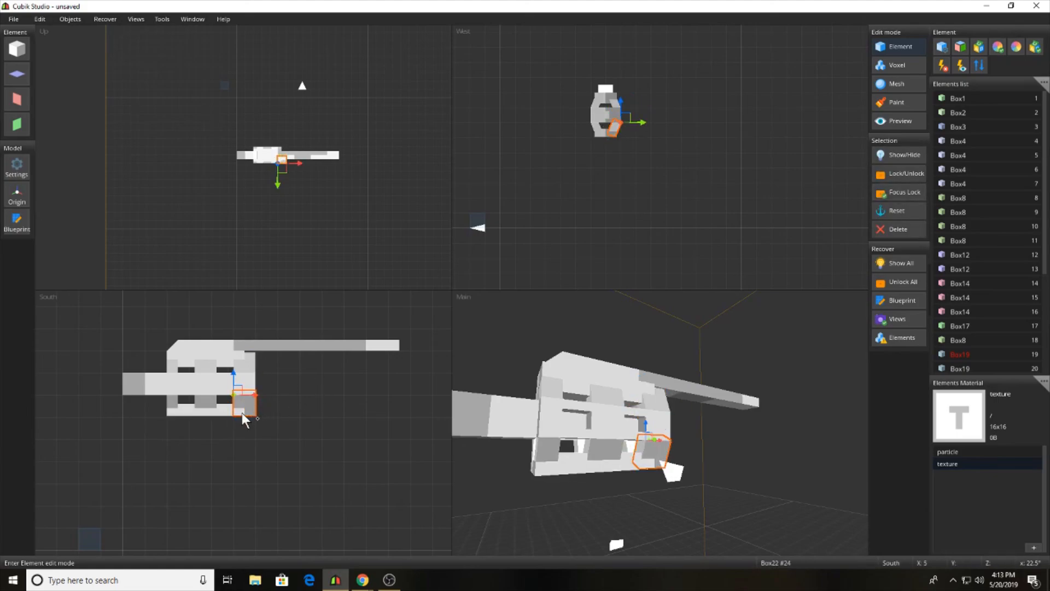
pyautogui.click(238, 420)
pyautogui.click(235, 411)
pyautogui.click(322, 419)
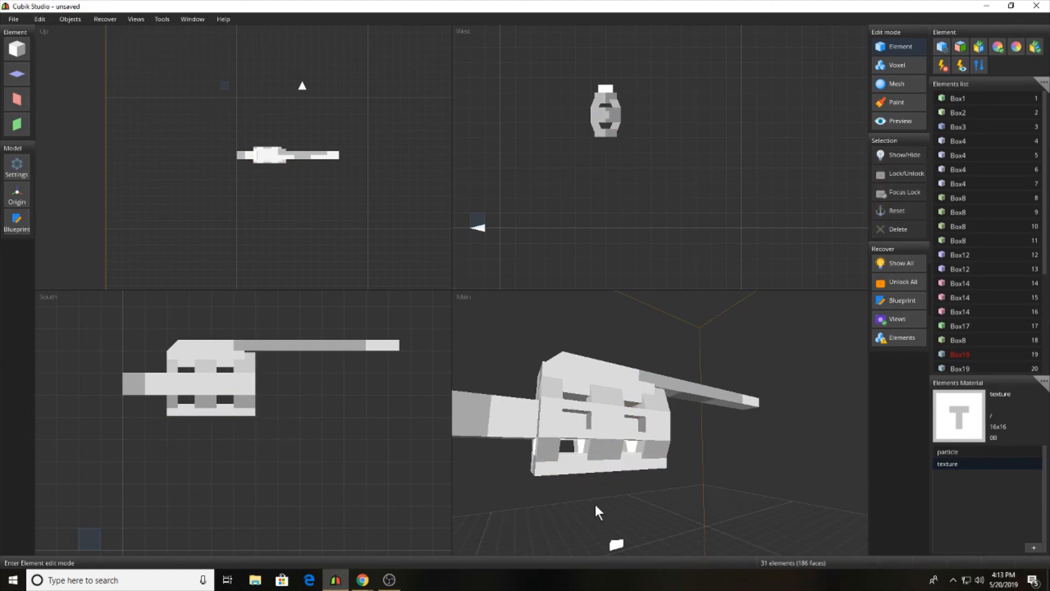
# Step: Lengthen the lower and middle rear boxes on the handguard's north side to match the south side's rear edge
pyautogui.moveTo(595, 505); pyautogui.dragTo(692, 448, button='right')
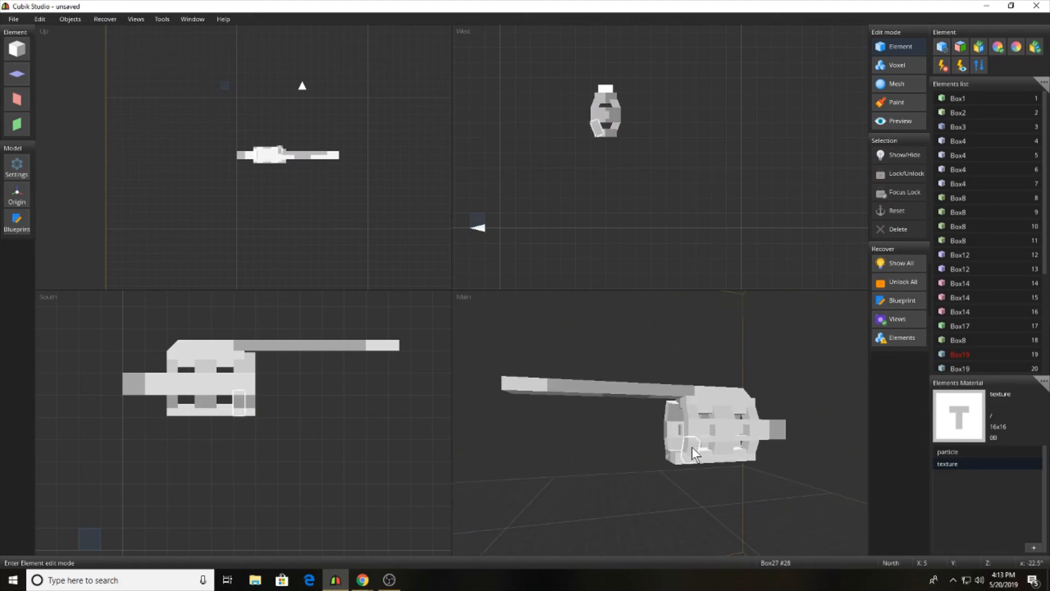
pyautogui.click(689, 445)
pyautogui.press('shift')
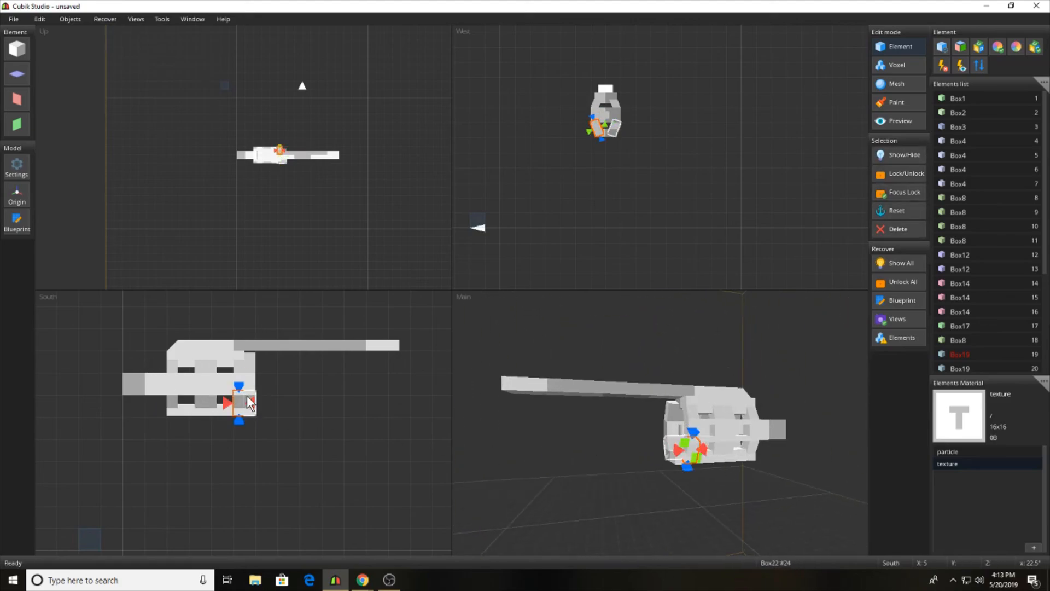
pyautogui.moveTo(249, 399); pyautogui.dragTo(265, 397)
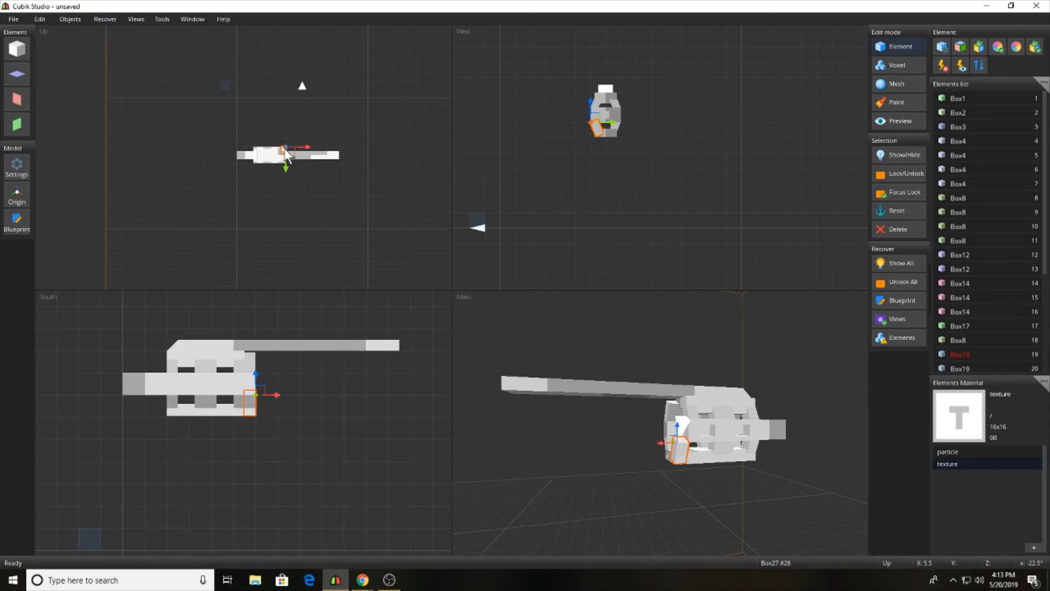
pyautogui.click(643, 409)
pyautogui.moveTo(644, 409); pyautogui.dragTo(689, 433, button='middle')
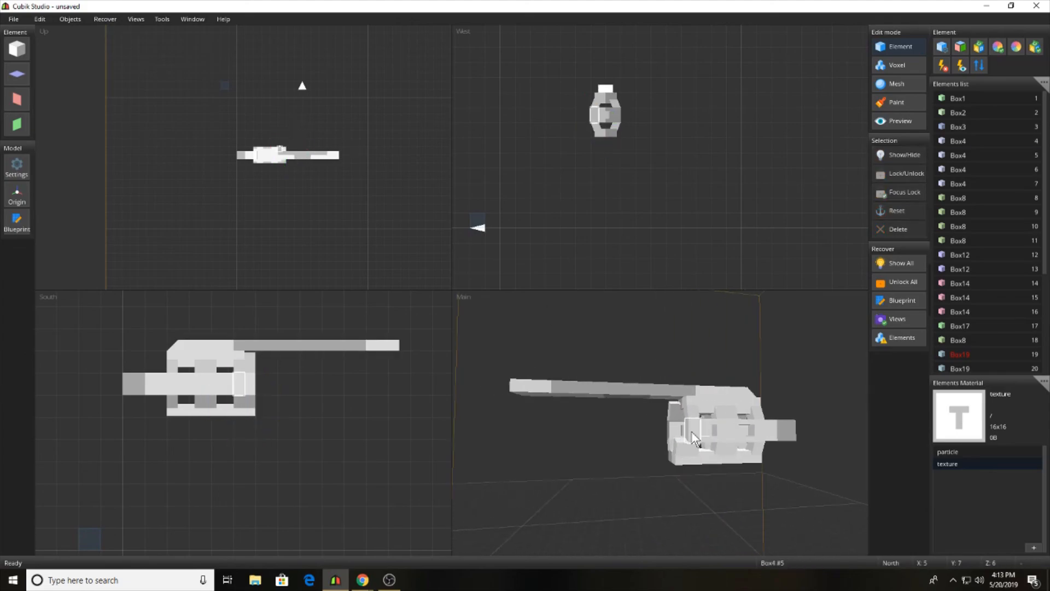
pyautogui.click(690, 433)
pyautogui.keyDown('shift'); pyautogui.moveTo(245, 388); pyautogui.dragTo(256, 387); pyautogui.keyUp('shift')
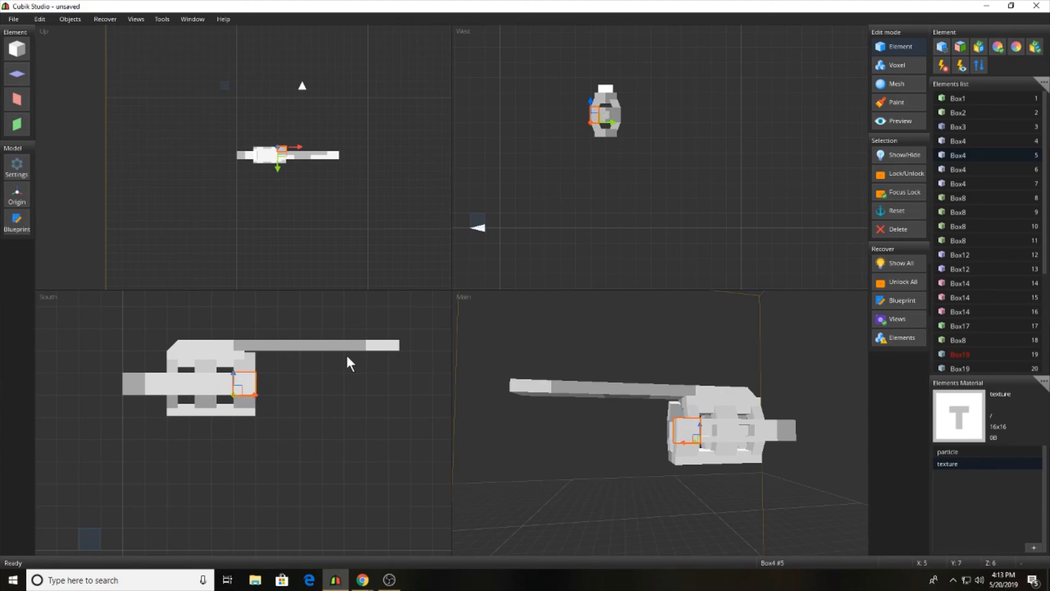
# Step: Extend the upper rear box on the handguard's north side to the same rear edge
pyautogui.click(657, 438)
pyautogui.moveTo(657, 438); pyautogui.dragTo(696, 416, button='middle')
pyautogui.click(249, 368)
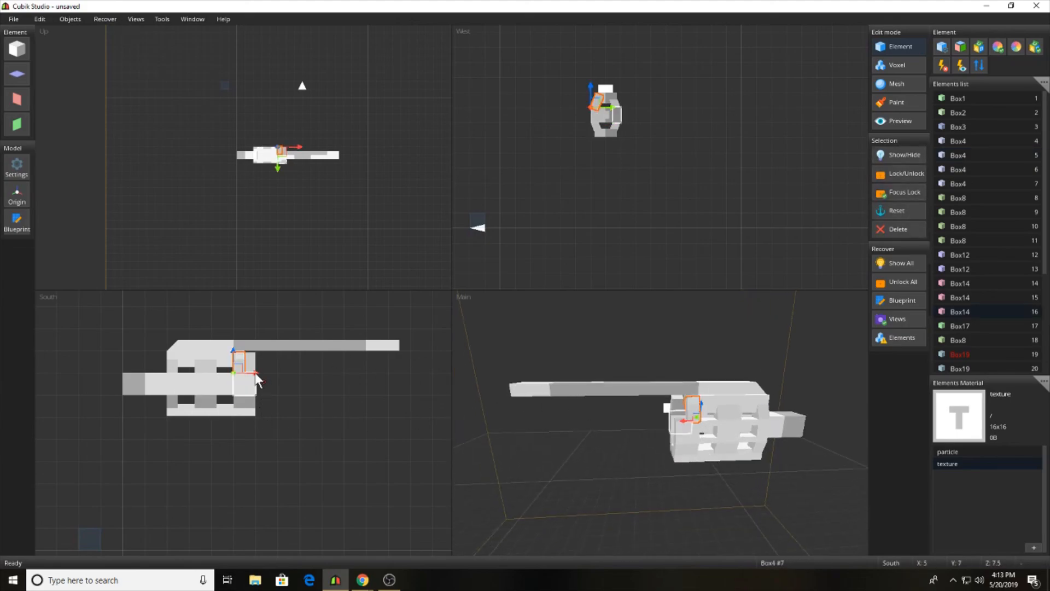
pyautogui.click(643, 477)
pyautogui.moveTo(642, 477); pyautogui.dragTo(635, 450, button='middle')
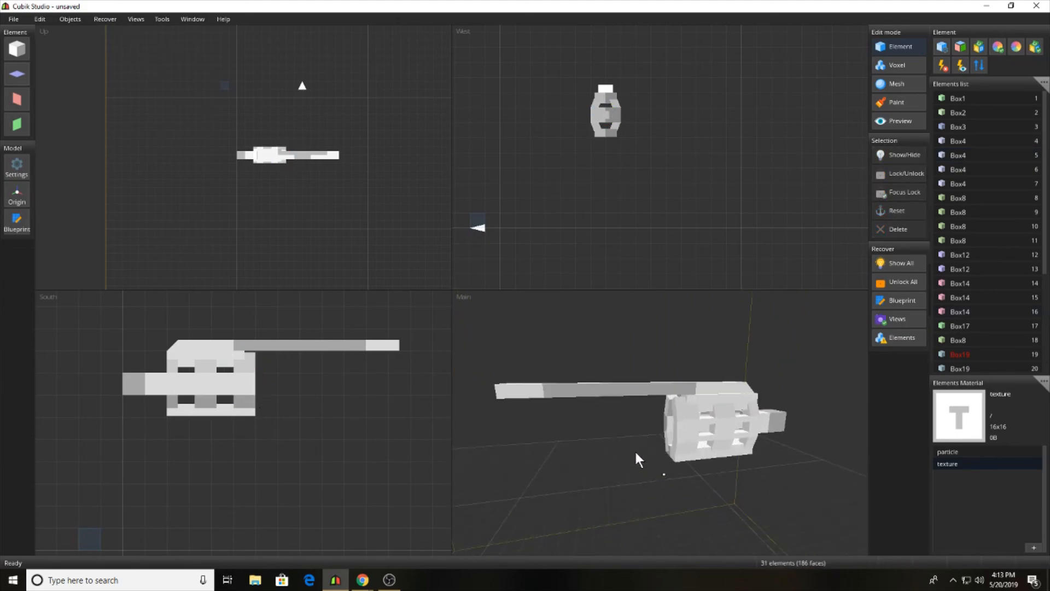
# Step: Extend the handguard's top plate beneath the rail rearward to align with the lengthened side boxes
pyautogui.click(697, 398)
pyautogui.moveTo(697, 398); pyautogui.dragTo(122, 356, button='middle')
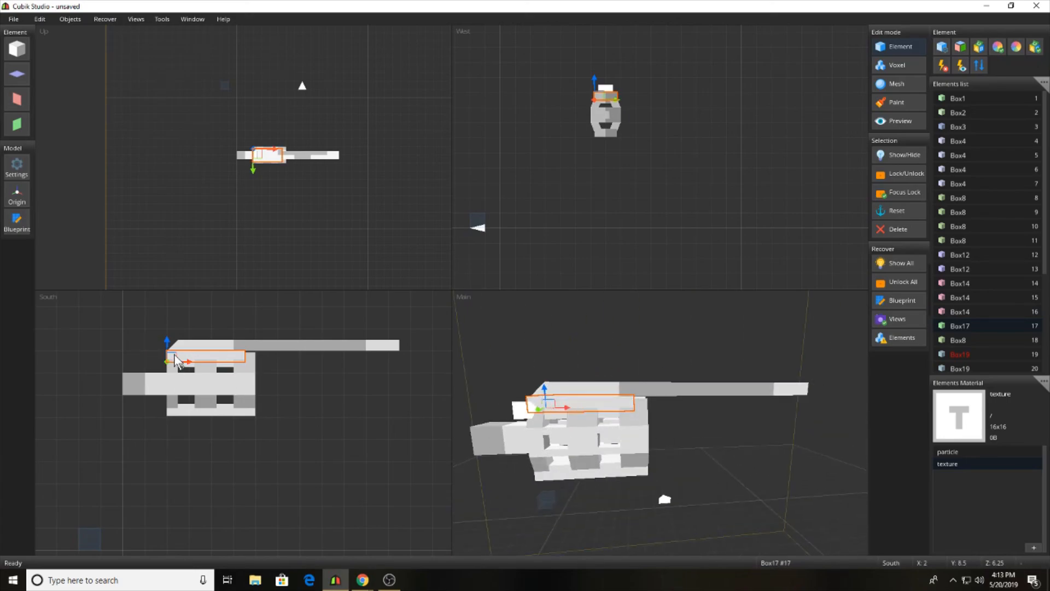
pyautogui.click(569, 481)
pyautogui.scroll(-5, 656, 467)
pyautogui.moveTo(656, 467); pyautogui.dragTo(622, 444, button='middle')
pyautogui.scroll(4, 614, 481)
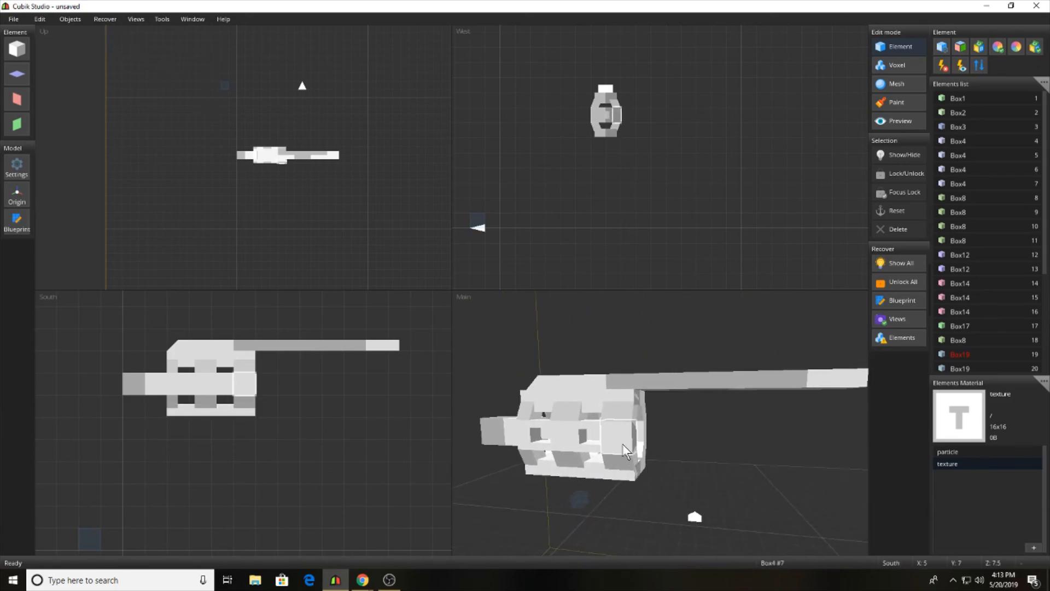
# Step: Scale the middle rear box on the handguard's south side to 0.995 along X, leaving the other axes empty
pyautogui.click(632, 446)
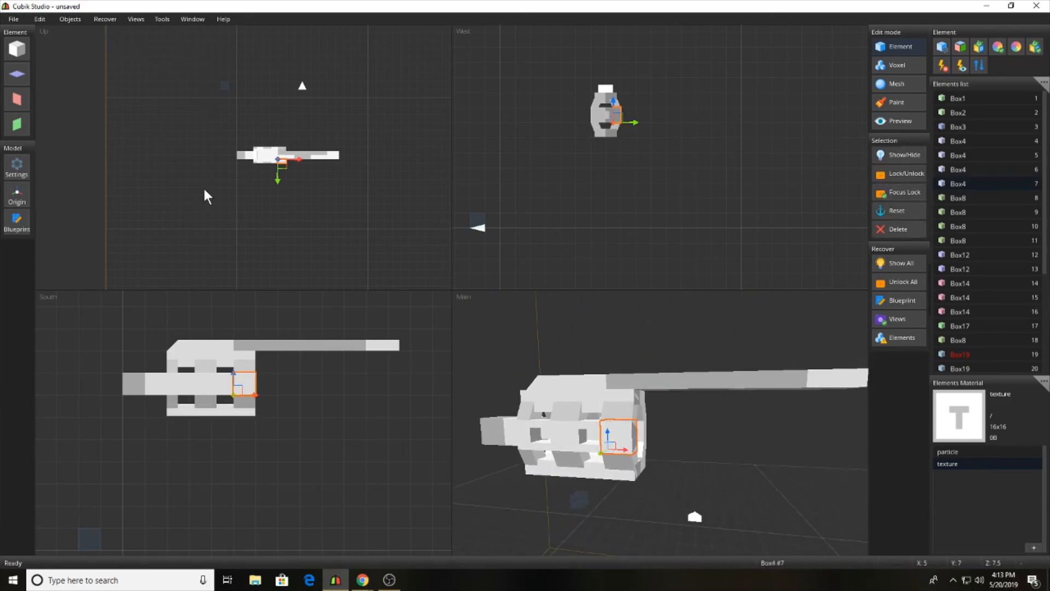
pyautogui.click(70, 19)
pyautogui.click(105, 119)
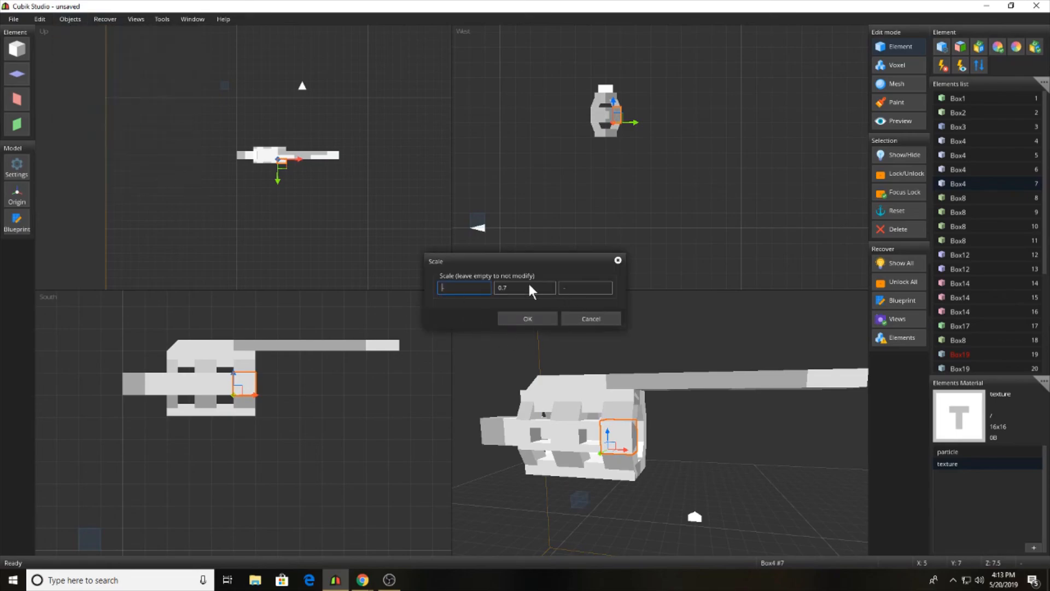
pyautogui.moveTo(528, 287); pyautogui.dragTo(496, 289)
pyautogui.press('BackSpace')
pyautogui.click(465, 287)
pyautogui.write('0.98')
pyautogui.press('Return')
# Step: Scale the upper angled rear box on the handguard's south side to 0.995 along X
pyautogui.click(709, 425)
pyautogui.moveTo(709, 425); pyautogui.dragTo(622, 407, button='middle')
pyautogui.click(623, 407)
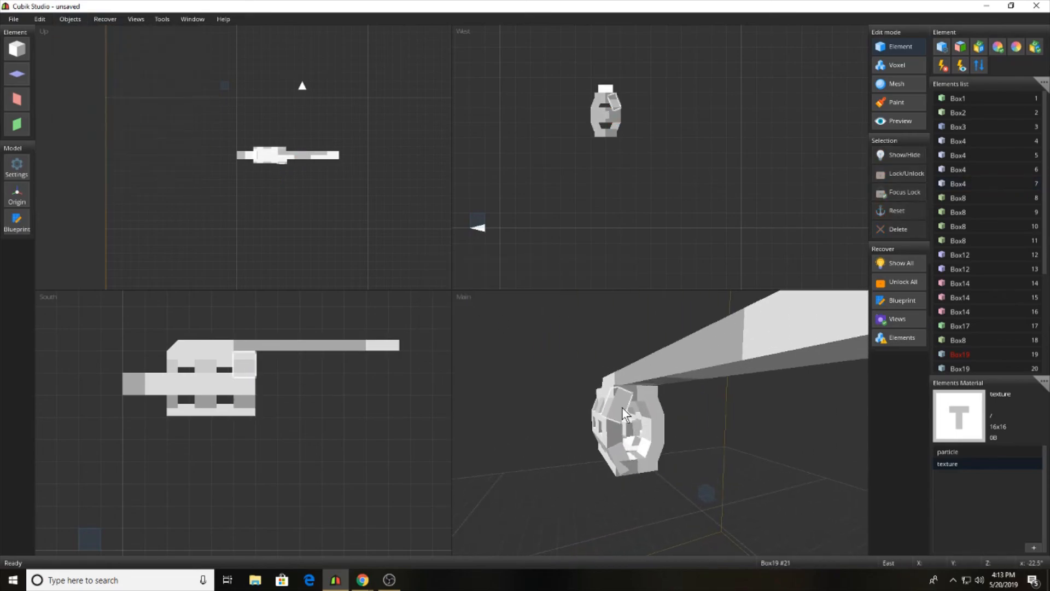
pyautogui.click(70, 19)
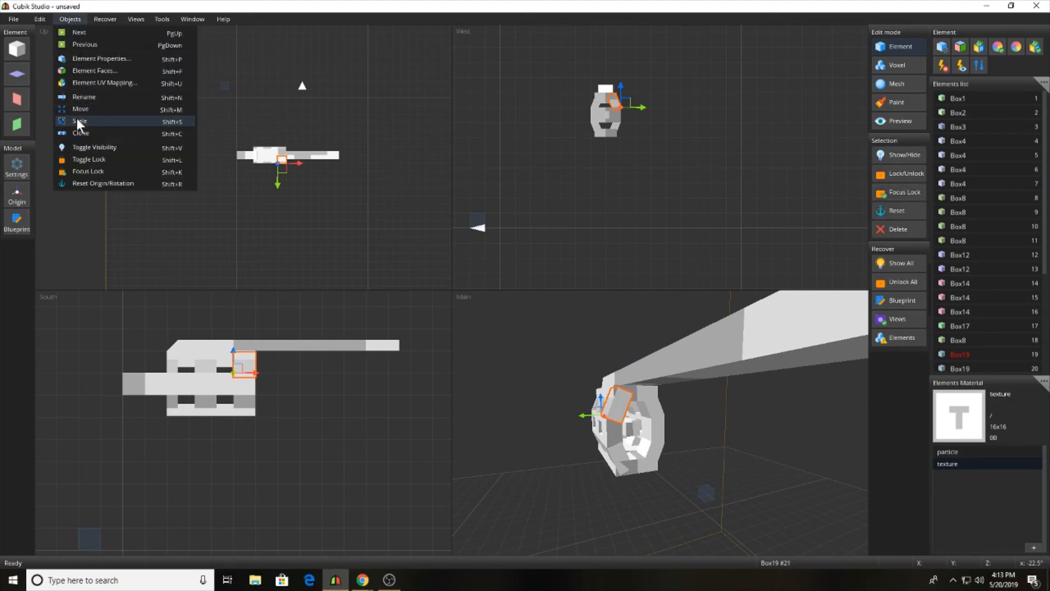
pyautogui.click(77, 118)
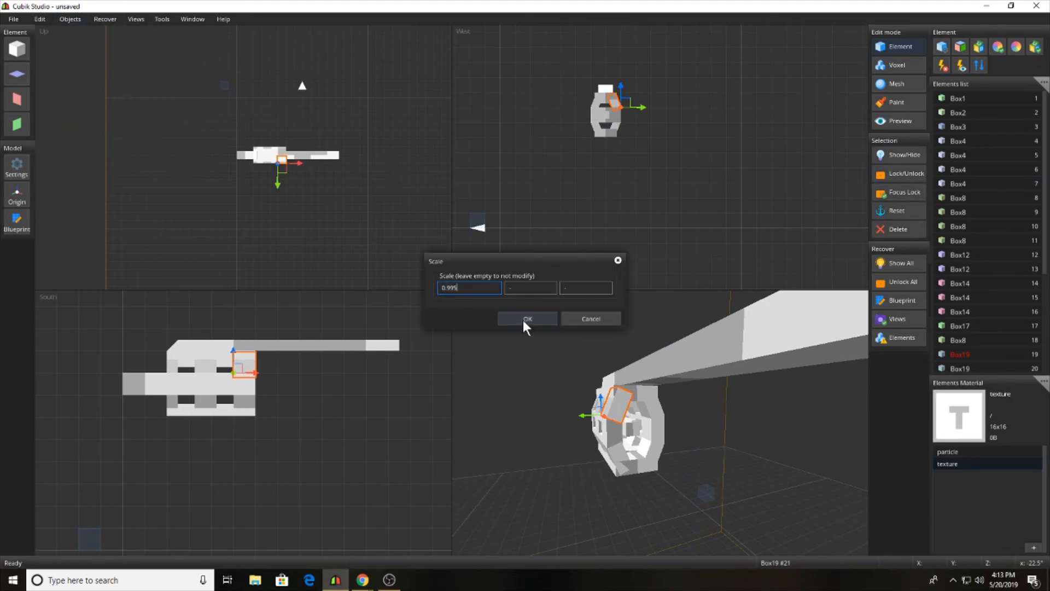
pyautogui.click(523, 320)
# Step: Scale the lower angled rear box on the handguard's south side to 0.995 along X
pyautogui.click(799, 481)
pyautogui.moveTo(799, 481); pyautogui.dragTo(768, 449, button='middle')
pyautogui.click(616, 463)
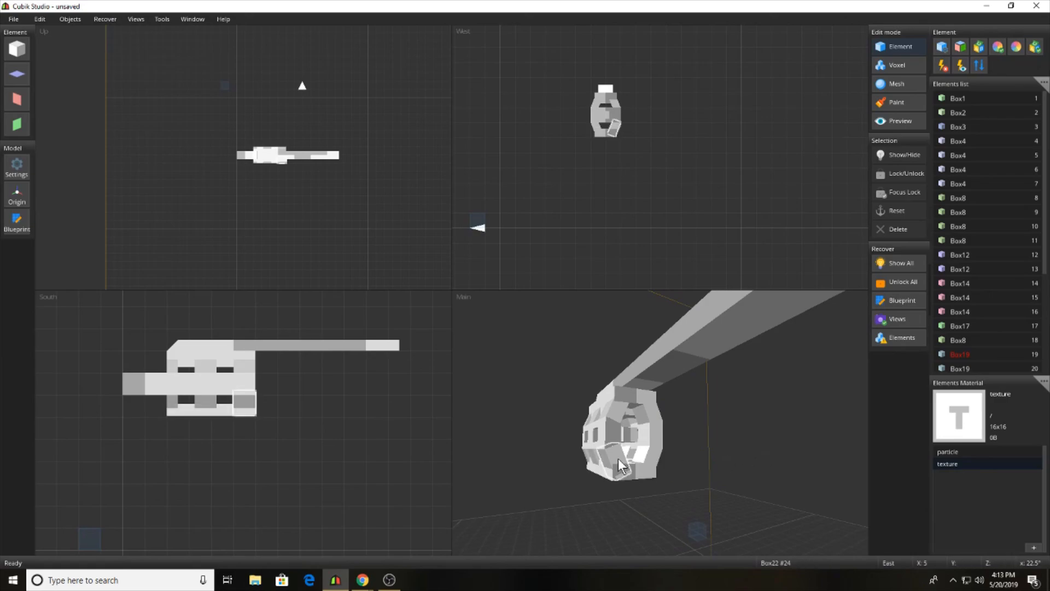
pyautogui.click(70, 19)
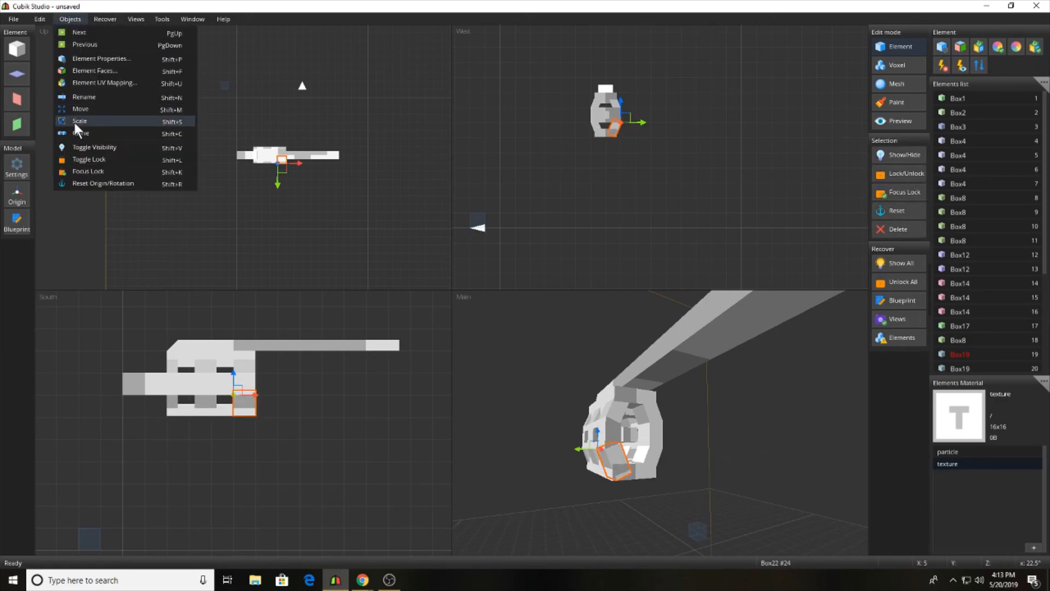
pyautogui.click(74, 121)
pyautogui.click(523, 320)
pyautogui.click(762, 483)
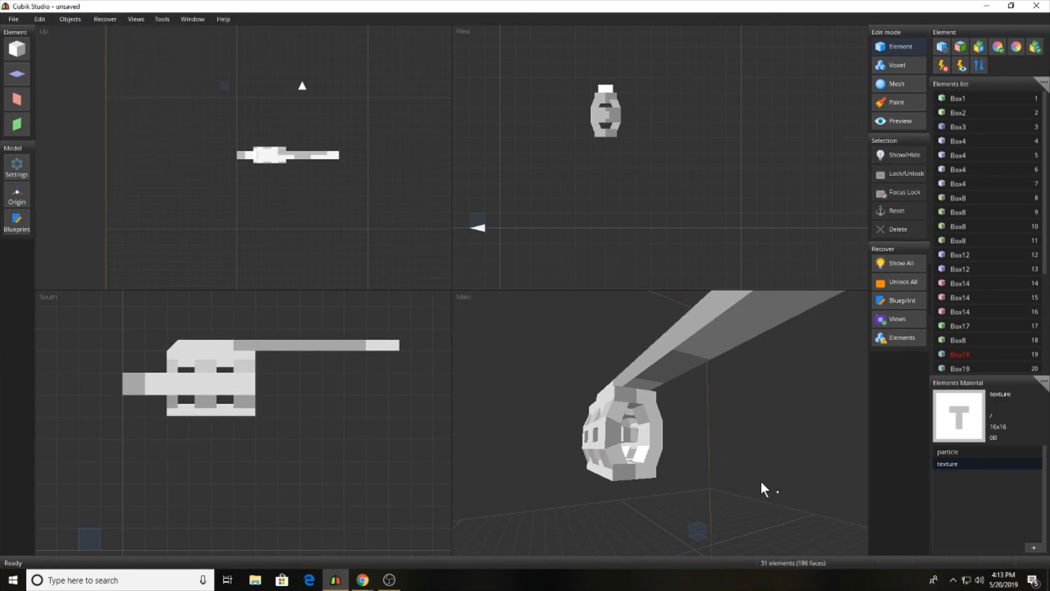
# Step: Scale the middle rear box on the handguard's north side to 0.995 along X
pyautogui.moveTo(762, 483); pyautogui.dragTo(695, 432, button='middle')
pyautogui.click(696, 432)
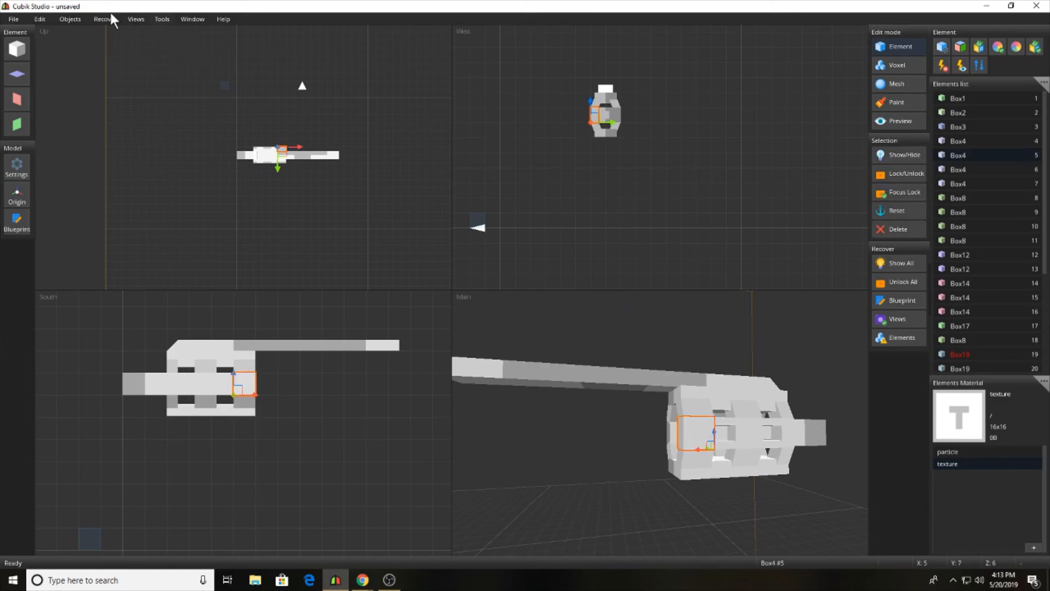
pyautogui.click(64, 19)
pyautogui.click(127, 146)
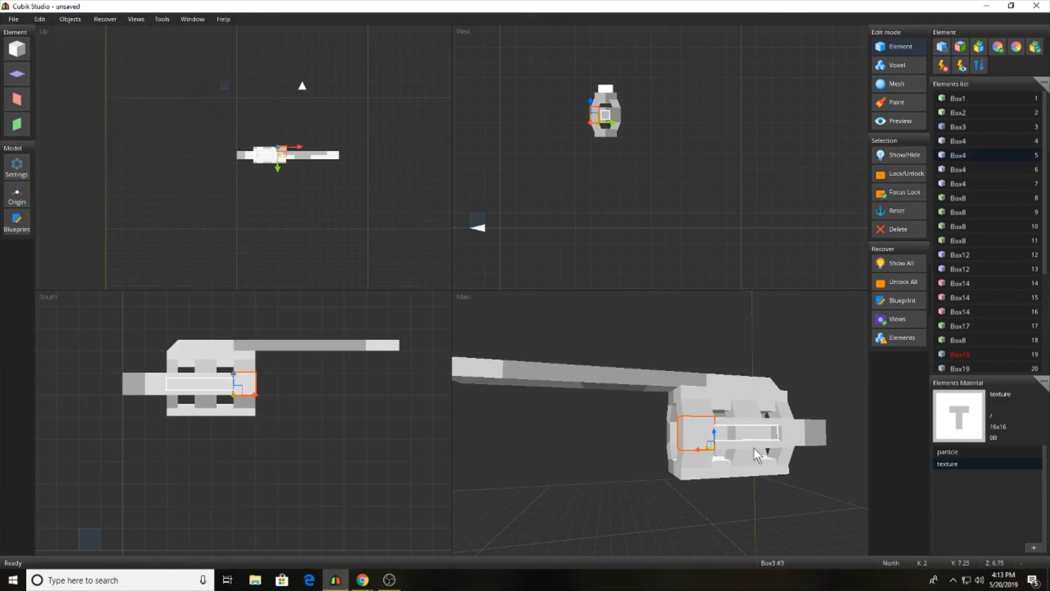
pyautogui.click(811, 466)
# Step: Try to scale the upper and lower angled rear boxes on the handguard's north side together by 0.995 along X
pyautogui.click(701, 451)
pyautogui.keyDown('ctrl'); pyautogui.click(685, 408); pyautogui.keyUp('ctrl')
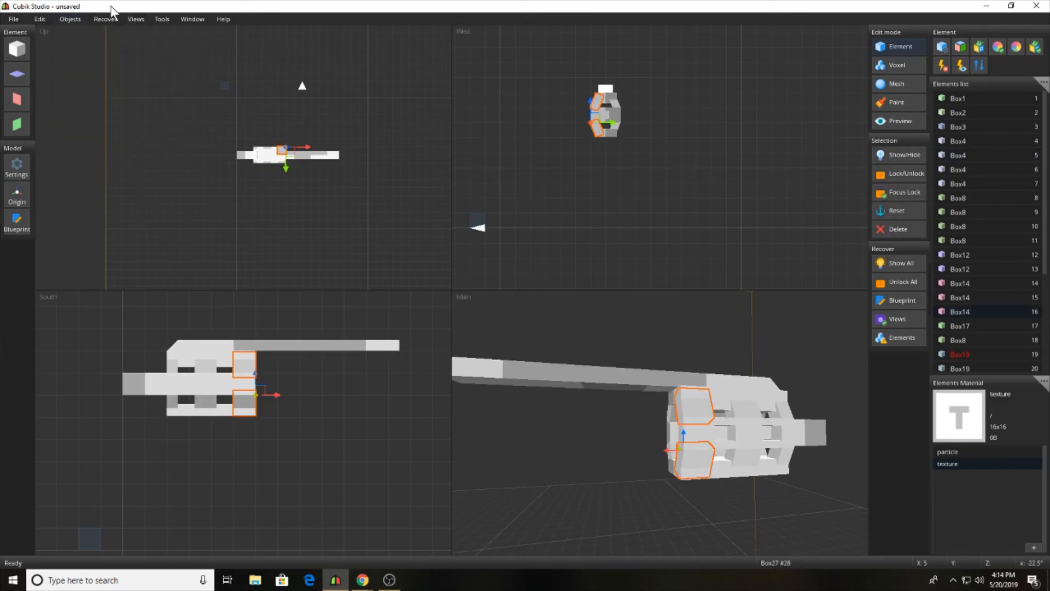
pyautogui.click(70, 19)
pyautogui.click(87, 121)
pyautogui.click(531, 317)
pyautogui.click(819, 352)
pyautogui.hotkey('ctrl', 'z')
pyautogui.click(816, 366)
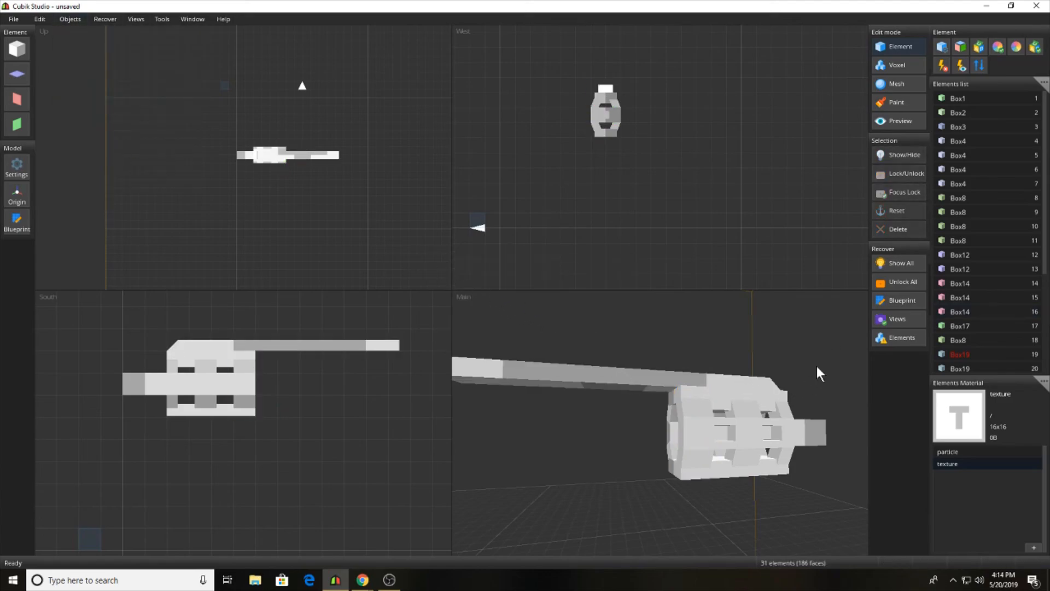
# Step: Select both the upper and lower angled rear boxes on the handguard's north side and scale them to 0.995 along X
pyautogui.moveTo(816, 366); pyautogui.dragTo(703, 451, button='middle')
pyautogui.click(704, 451)
pyautogui.keyDown('ctrl'); pyautogui.click(690, 392); pyautogui.keyUp('ctrl')
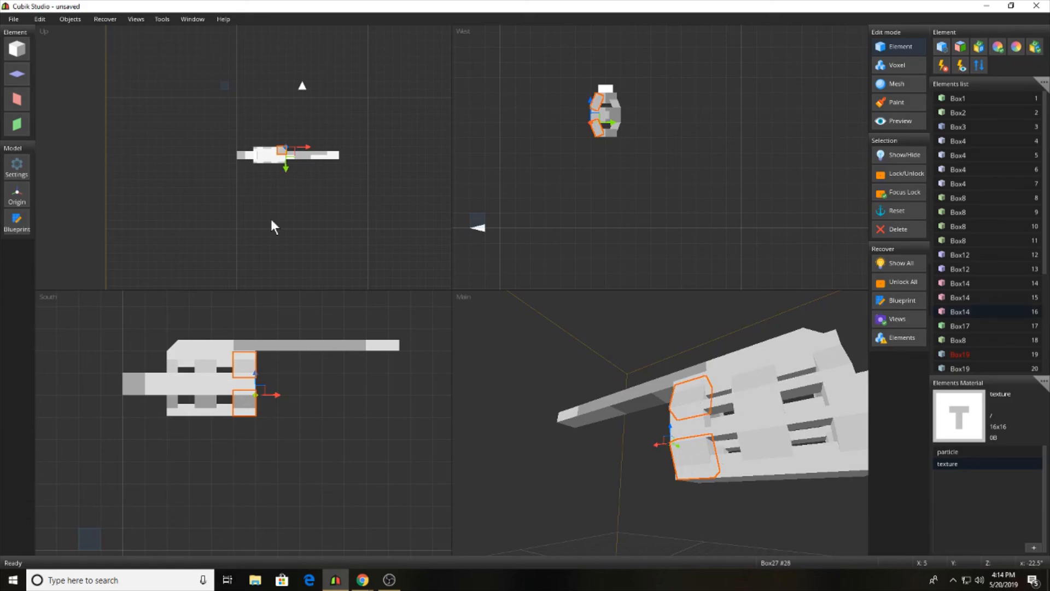
pyautogui.click(70, 19)
pyautogui.click(84, 113)
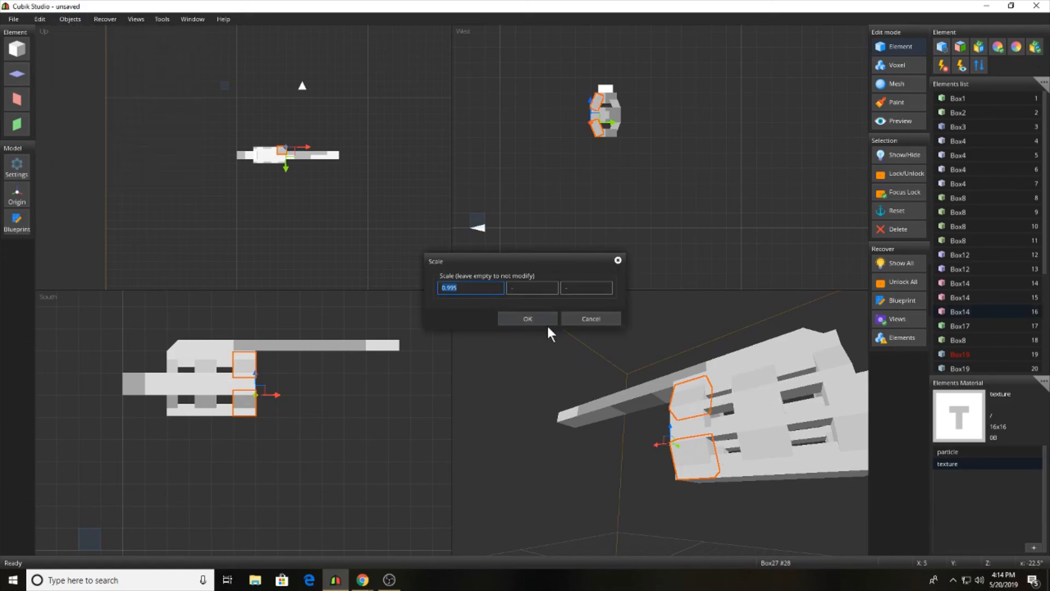
pyautogui.click(514, 319)
# Step: Move the two selected north-side rear boxes by an offset of 0.005 along X
pyautogui.click(69, 19)
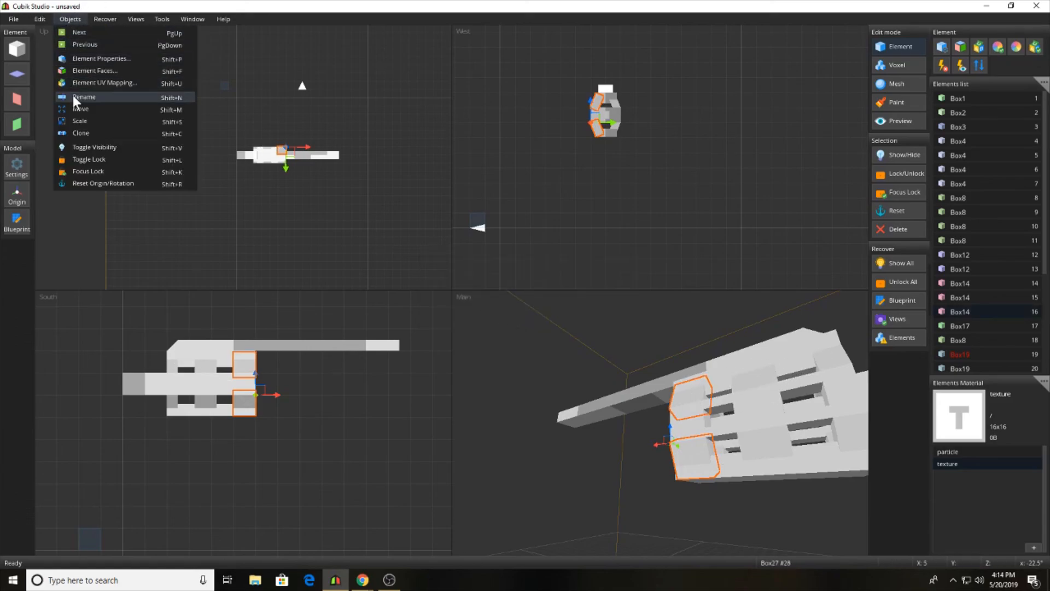
pyautogui.click(74, 98)
pyautogui.press('BackSpace')
pyautogui.click(469, 284)
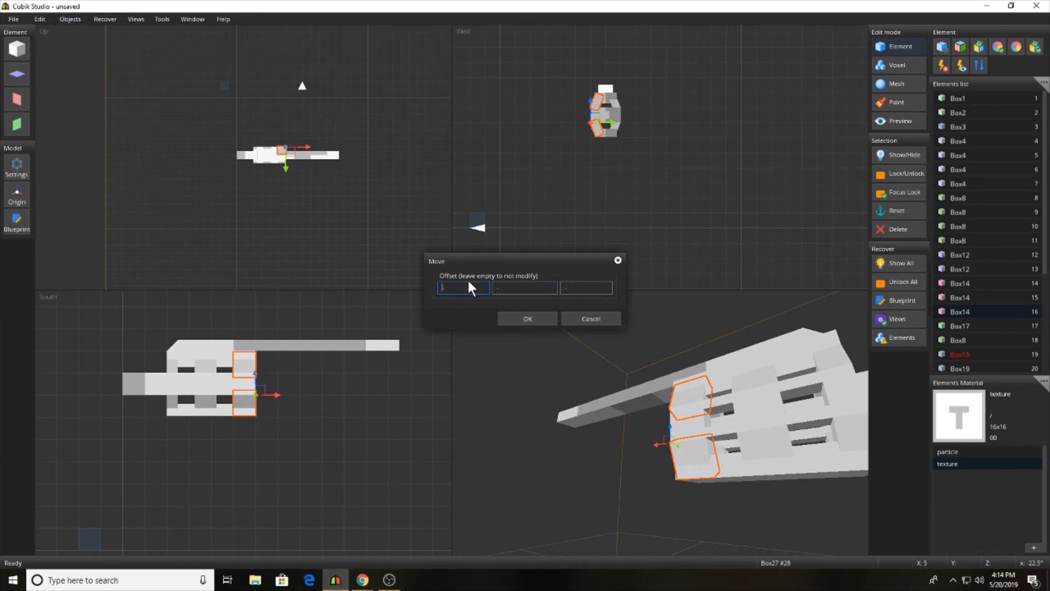
pyautogui.write('0.005')
pyautogui.press('Return')
# Step: Shift the two north-side rear boxes a further 0.005 along X and check the handguard's rear edge
pyautogui.moveTo(559, 433); pyautogui.dragTo(642, 508, button='right')
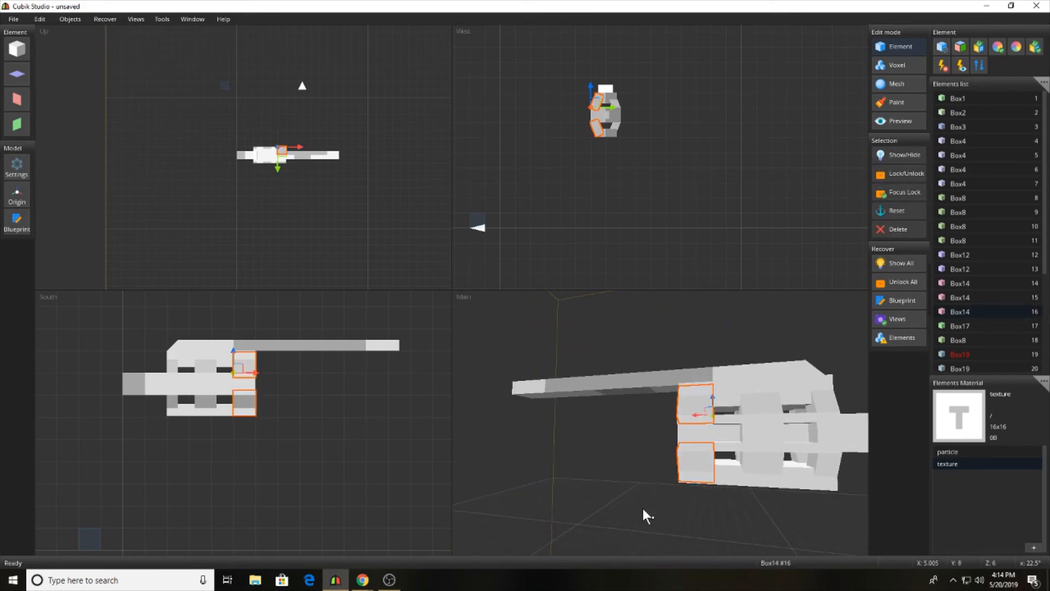
pyautogui.click(70, 18)
pyautogui.click(82, 110)
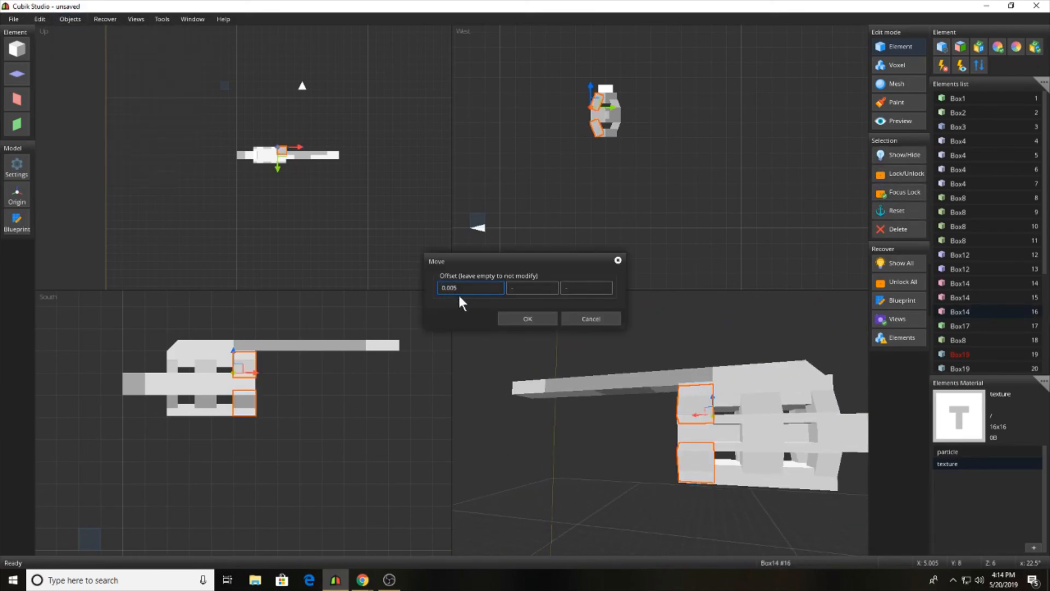
pyautogui.click(523, 318)
pyautogui.click(591, 422)
pyautogui.moveTo(607, 456)
pyautogui.mouseDown(button='right')
pyautogui.moveTo(546, 481)
pyautogui.moveTo(685, 444)
pyautogui.moveTo(678, 431)
pyautogui.moveTo(596, 465)
pyautogui.moveTo(809, 436)
pyautogui.moveTo(794, 457)
pyautogui.moveTo(614, 452)
pyautogui.mouseUp(button='right')
pyautogui.scroll(-5, 685, 445)
pyautogui.scroll(5, 666, 445)
pyautogui.click(665, 445)
pyautogui.scroll(-5, 595, 465)
pyautogui.click(596, 466)
# Step: Check the receiver area in the rifle reference photo in the browser and add a new cube to the model
pyautogui.moveTo(362, 579)
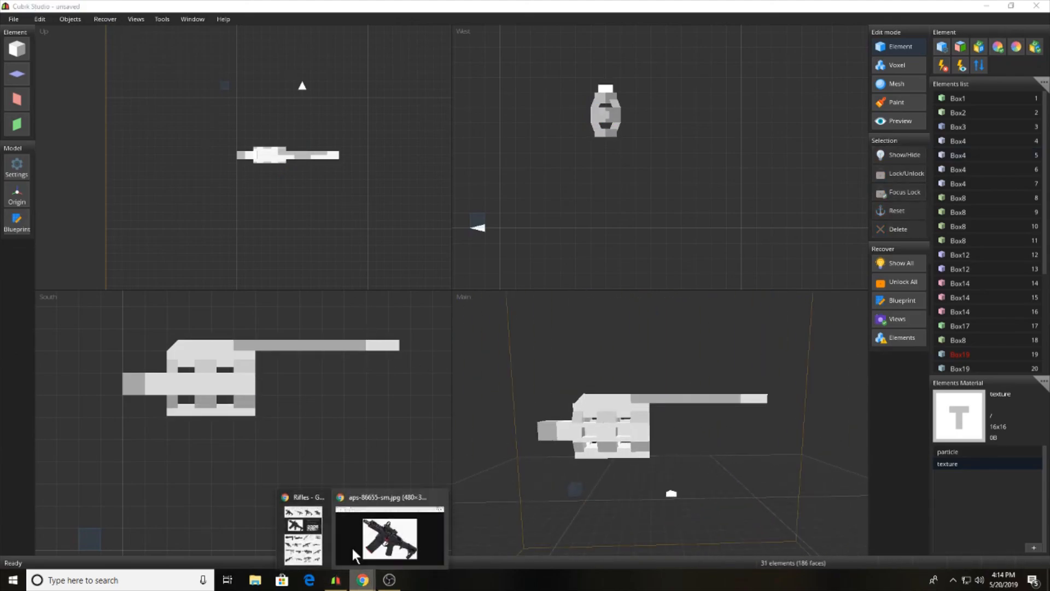
pyautogui.click(354, 546)
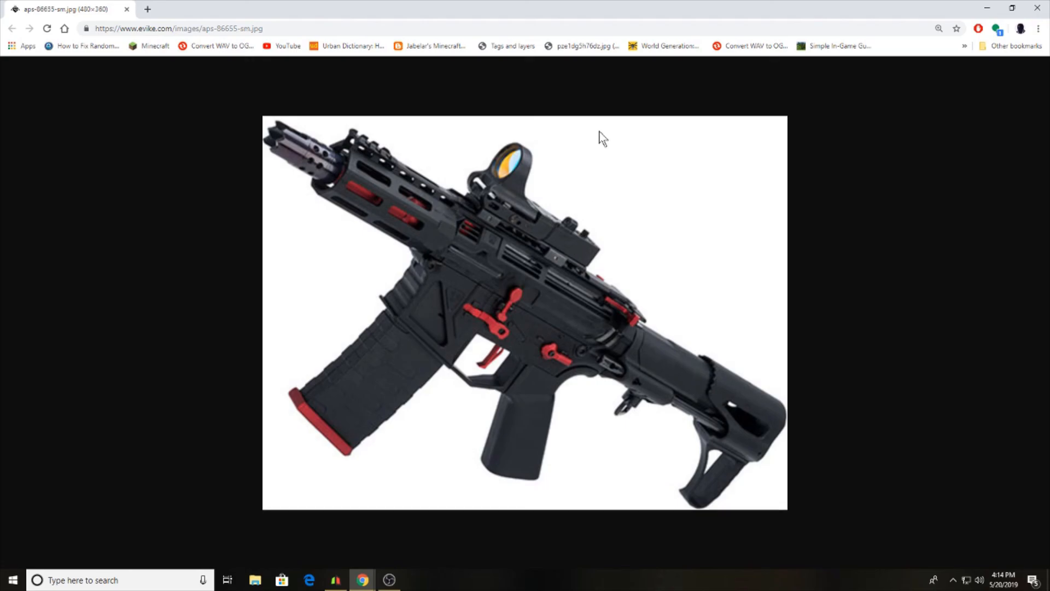
pyautogui.click(984, 3)
pyautogui.click(23, 59)
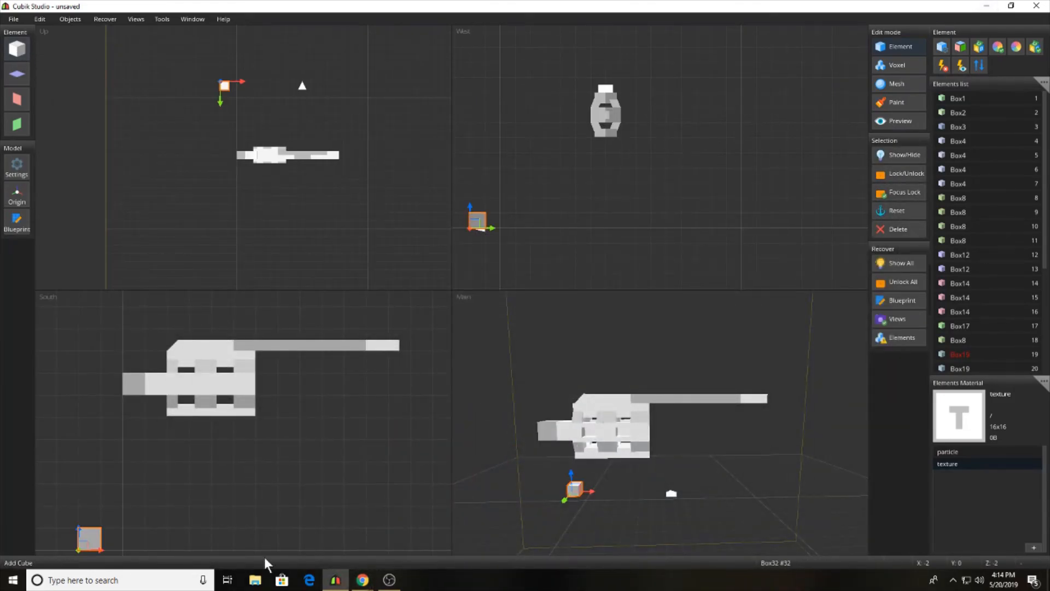
pyautogui.click(362, 580)
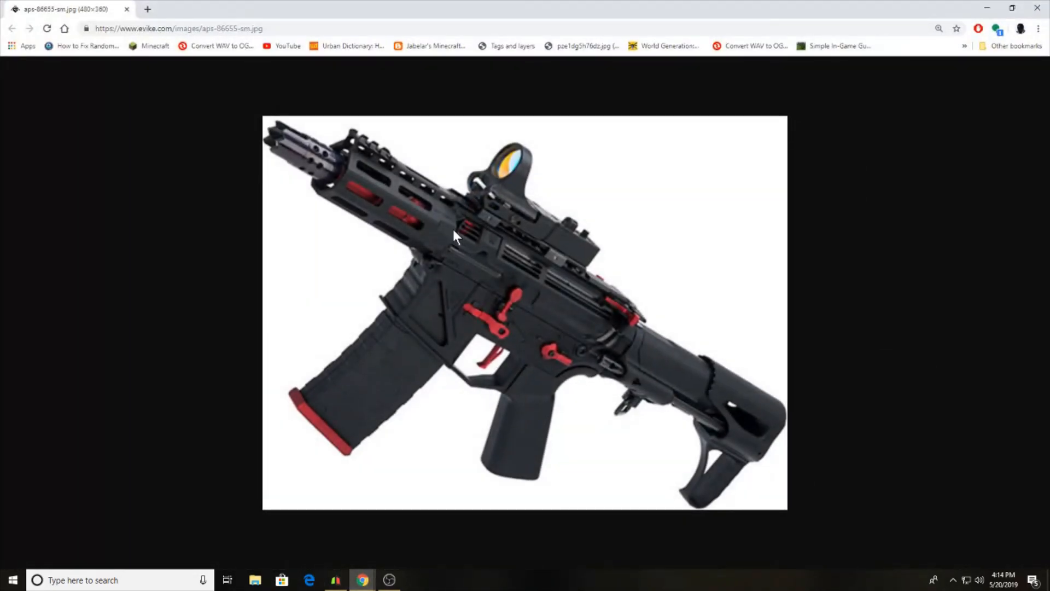
pyautogui.click(988, 7)
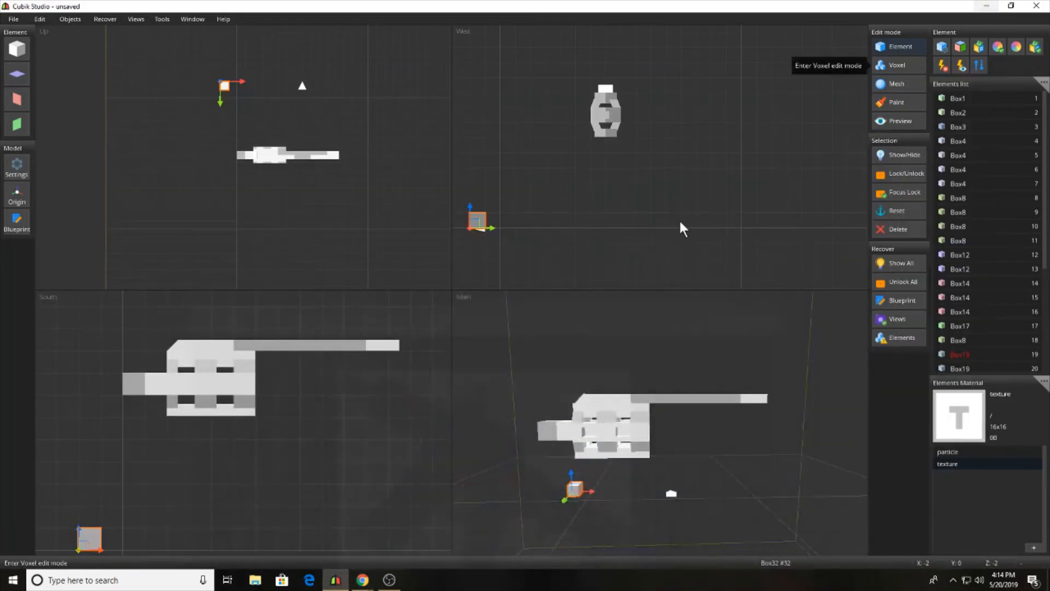
pyautogui.click(363, 580)
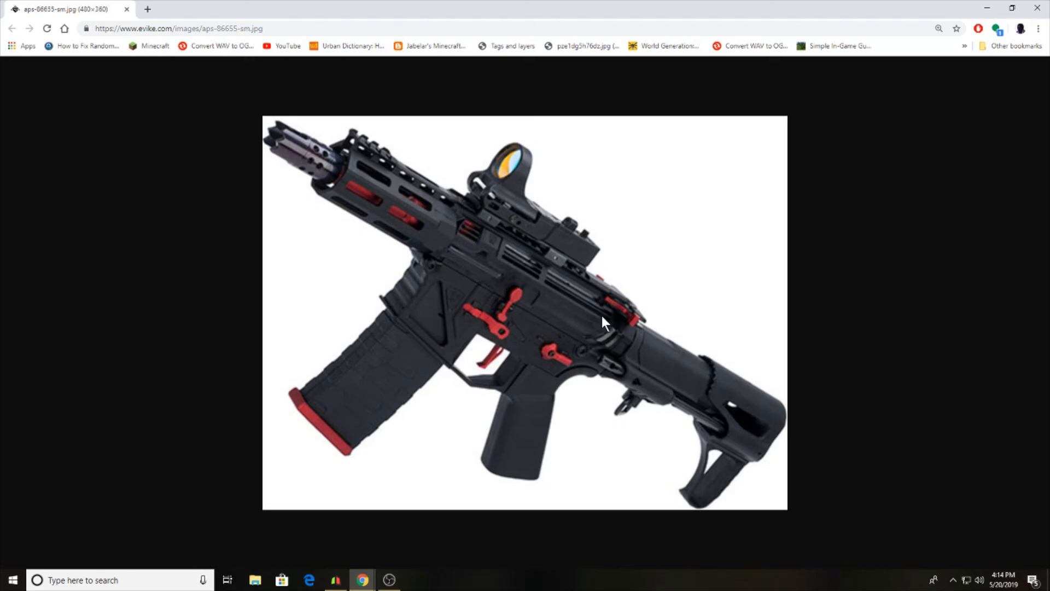
pyautogui.click(988, 7)
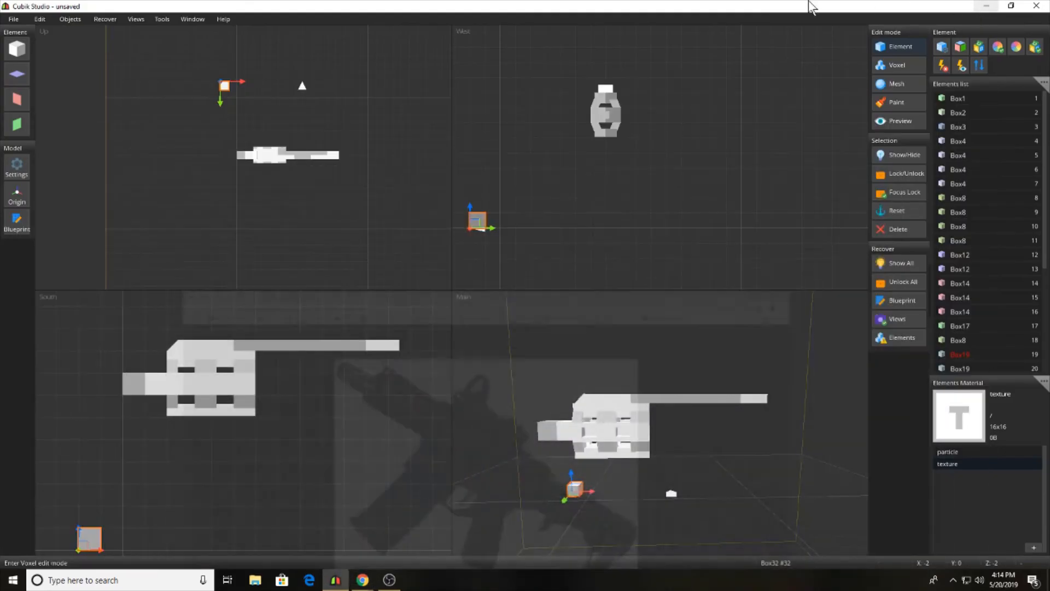
# Step: Form the new cube into a receiver block behind the handguard, reaching the top rail's rear end and matching the handguard's width
pyautogui.moveTo(90, 544); pyautogui.dragTo(390, 387)
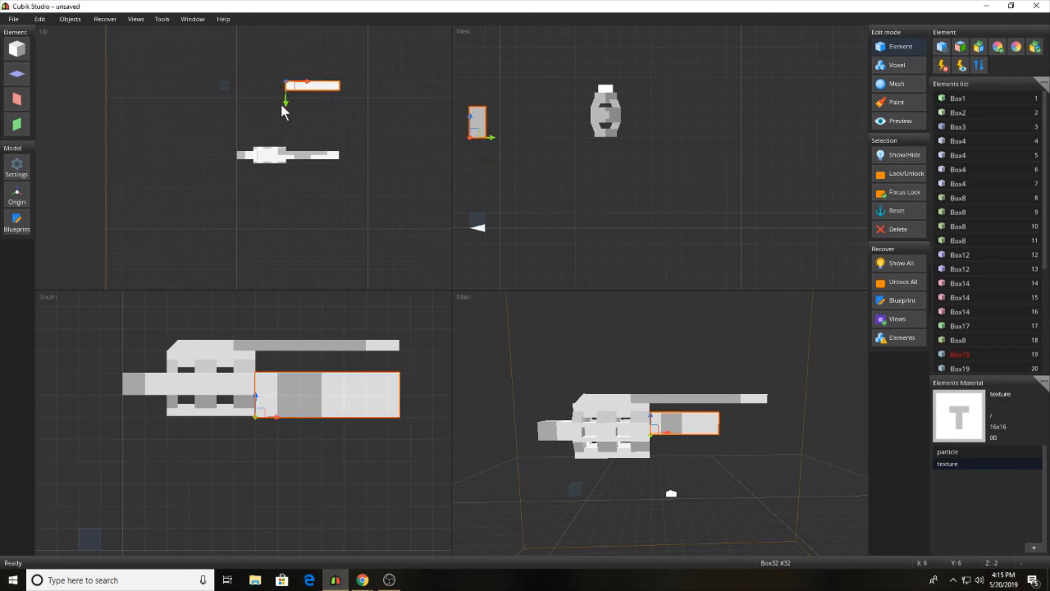
pyautogui.moveTo(283, 104); pyautogui.dragTo(291, 159)
pyautogui.click(291, 156)
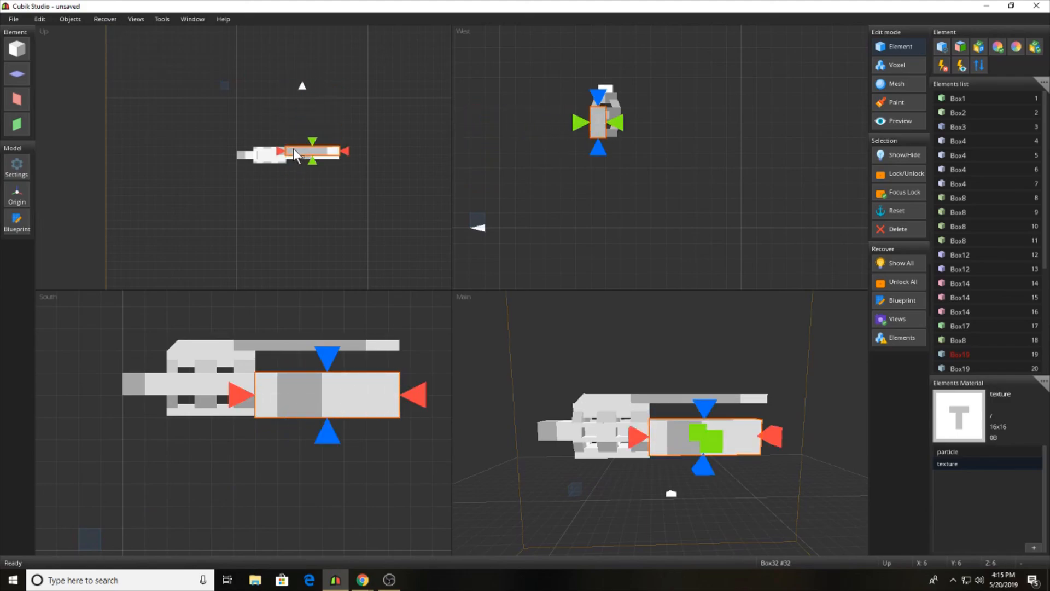
pyautogui.hotkey('ctrl', 'z')
pyautogui.press('ctrl')
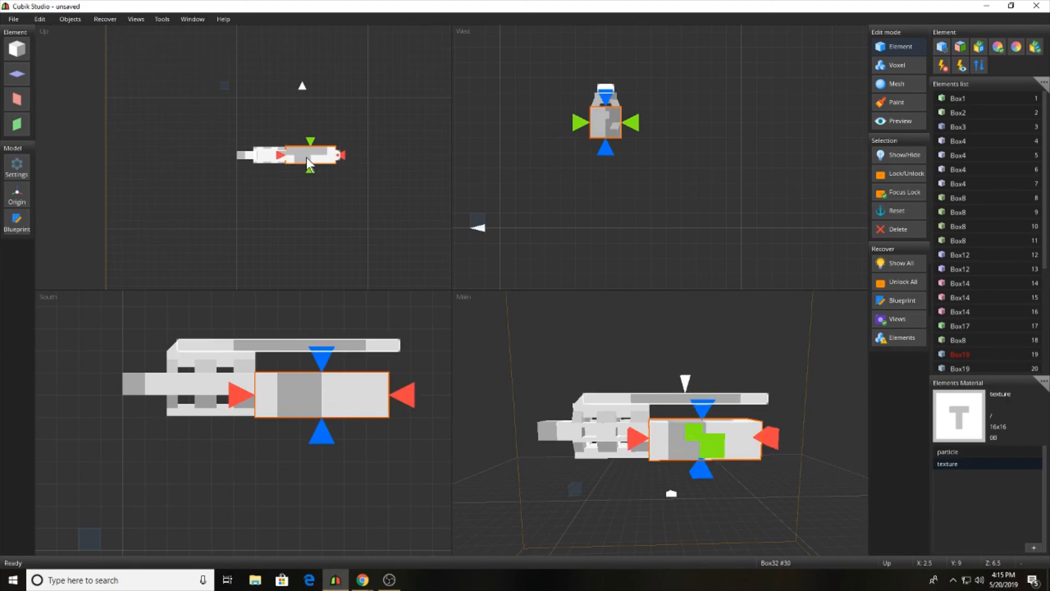
pyautogui.moveTo(306, 160)
pyautogui.keyDown('ctrl'); pyautogui.mouseDown()
pyautogui.moveTo(330, 168)
pyautogui.moveTo(318, 163)
pyautogui.mouseUp(); pyautogui.keyUp('ctrl')
pyautogui.click(478, 251)
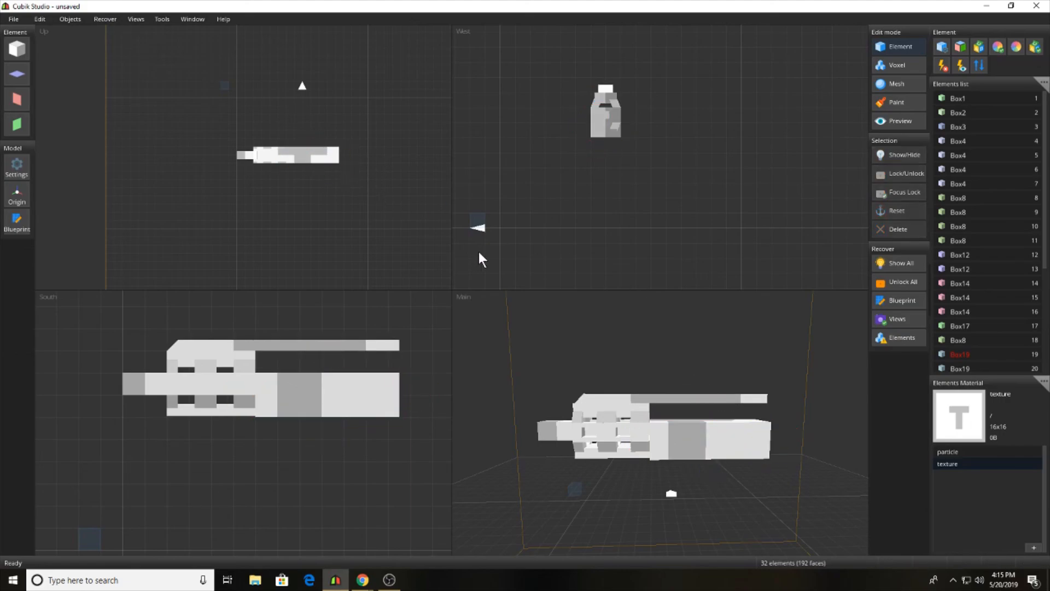
# Step: Add a cube, stretch it along the gap between the receiver block and rail, align it to the north side and tilt it 22.5° about X
pyautogui.moveTo(608, 408); pyautogui.dragTo(586, 479, button='middle')
pyautogui.click(16, 49)
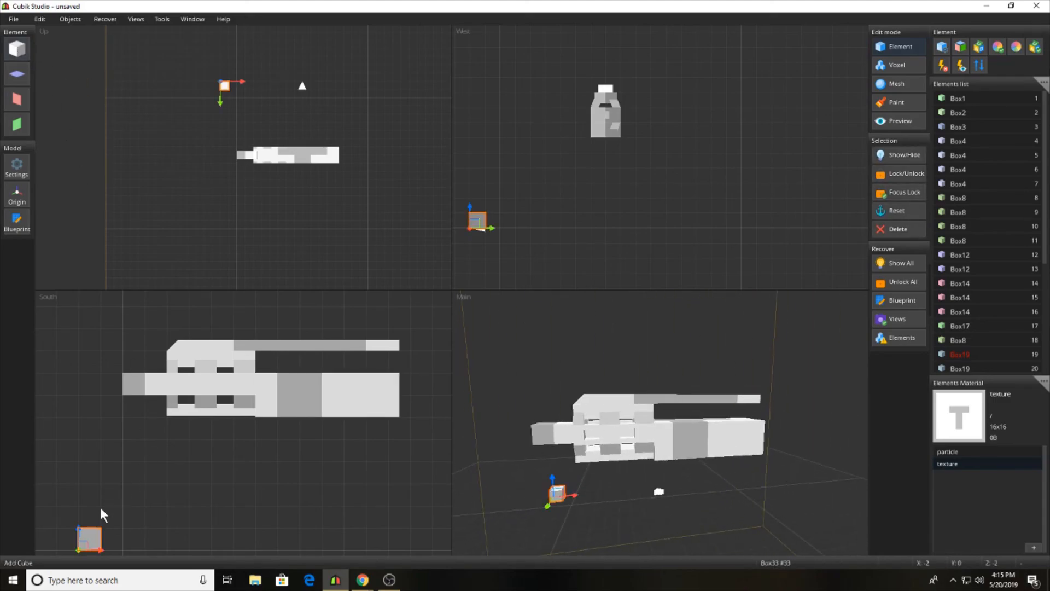
pyautogui.moveTo(234, 409); pyautogui.dragTo(388, 367)
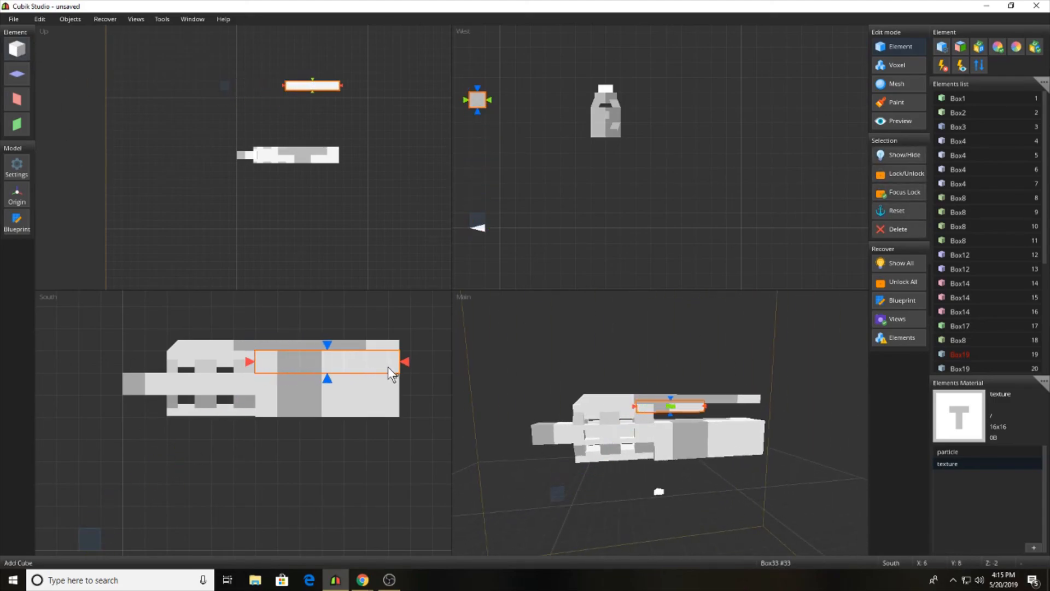
pyautogui.moveTo(283, 94); pyautogui.dragTo(286, 168)
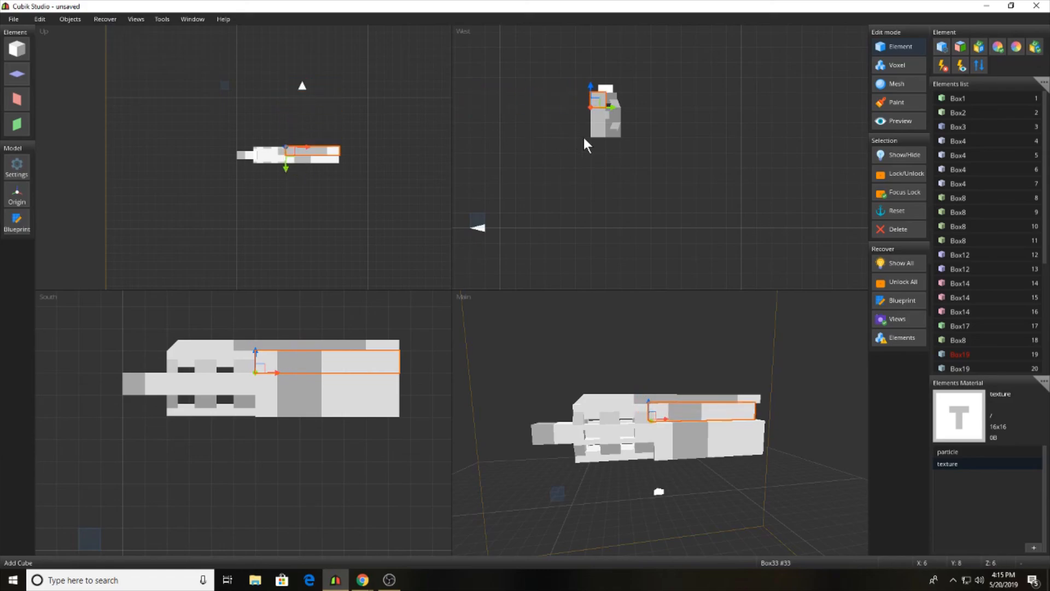
pyautogui.keyDown('alt'); pyautogui.moveTo(625, 135); pyautogui.dragTo(616, 137); pyautogui.keyUp('alt')
# Step: Examine from several angles how the tilted upper box fits against the receiver block, handguard and top rail
pyautogui.click(657, 376)
pyautogui.moveTo(656, 376); pyautogui.dragTo(626, 397, button='middle')
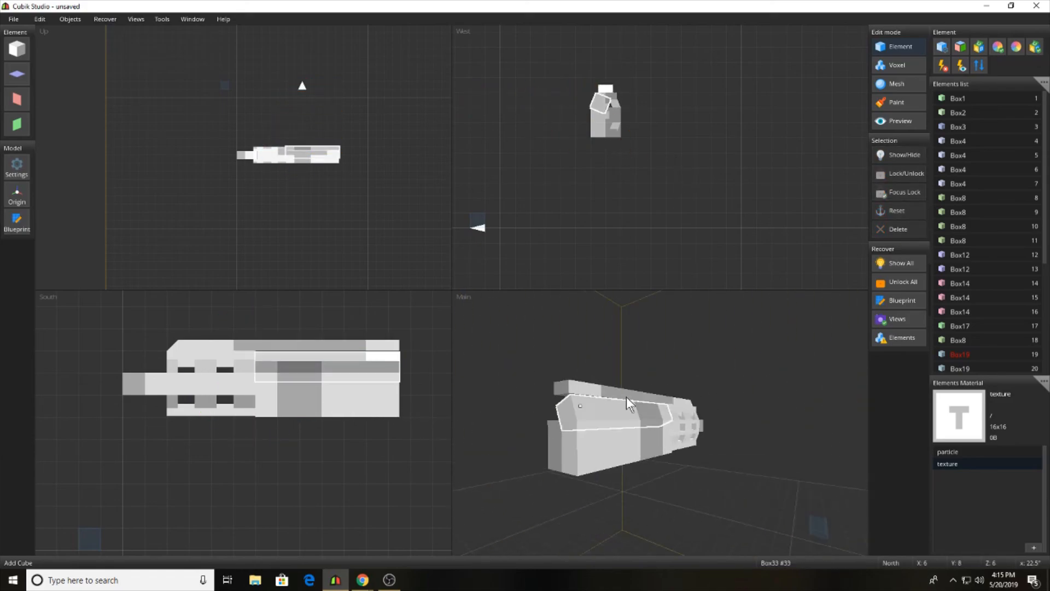
pyautogui.click(628, 407)
pyautogui.moveTo(723, 442); pyautogui.dragTo(758, 469, button='middle')
pyautogui.click(665, 488)
pyautogui.click(633, 426)
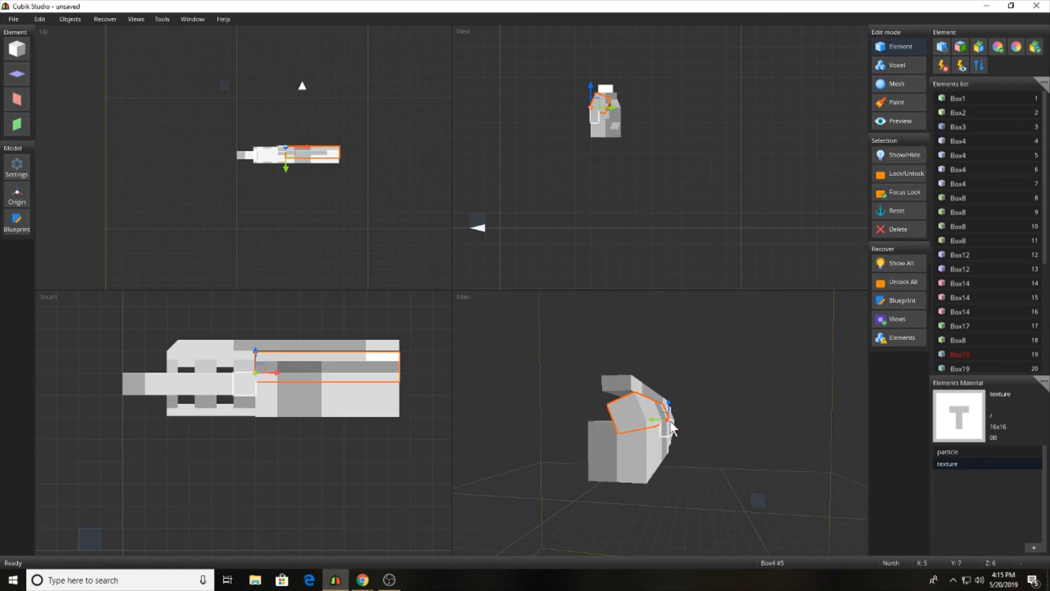
pyautogui.press('Delete')
pyautogui.click(581, 322)
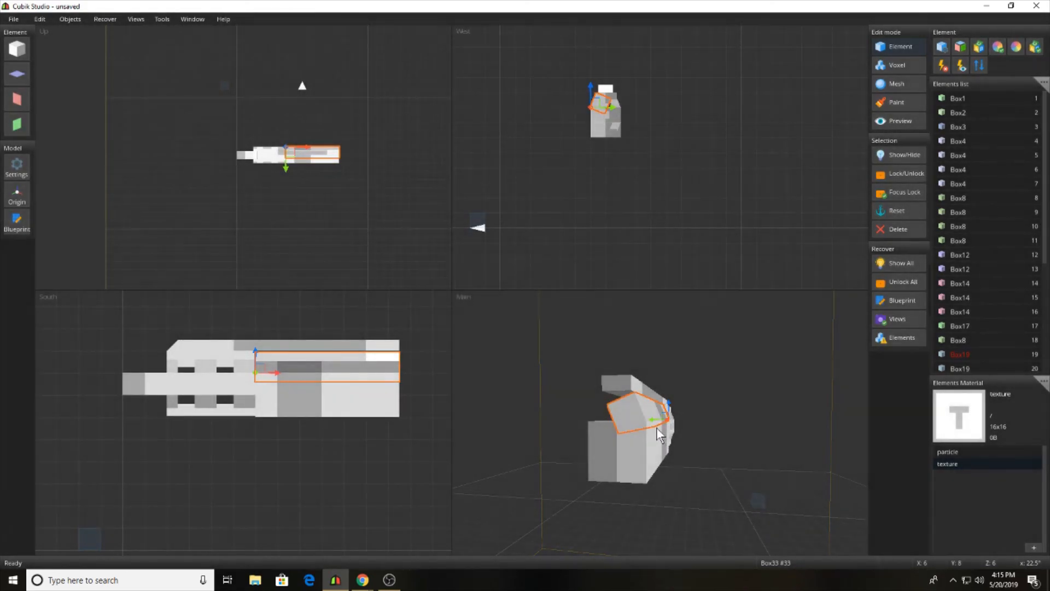
# Step: Move the tilted box clear, widen the receiver block by 0.5 on its north side and shift the block 0.25 along Z
pyautogui.moveTo(655, 421); pyautogui.dragTo(730, 427)
pyautogui.click(638, 437)
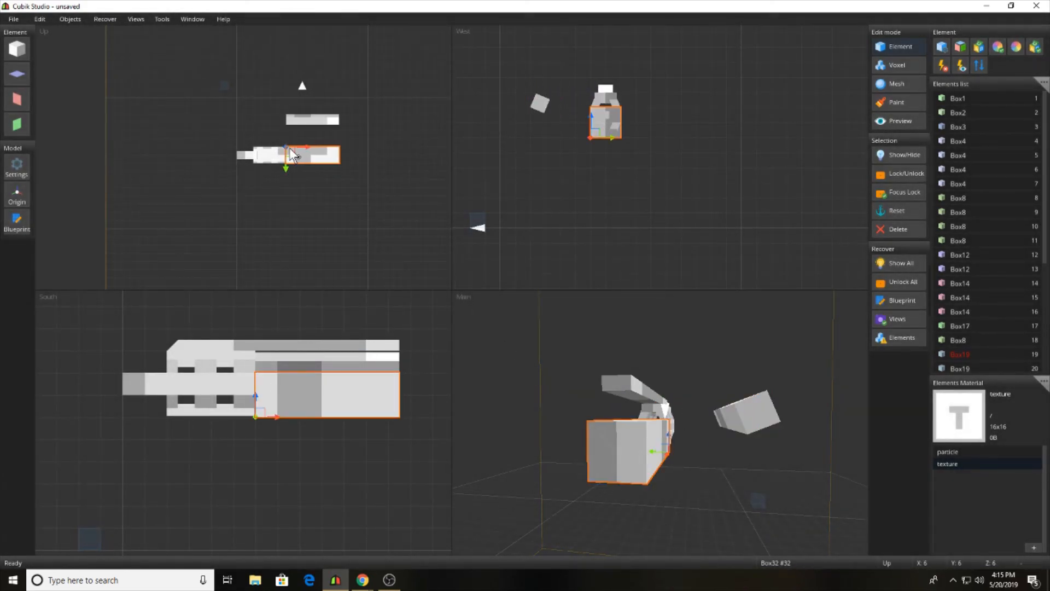
pyautogui.moveTo(290, 155); pyautogui.dragTo(289, 151)
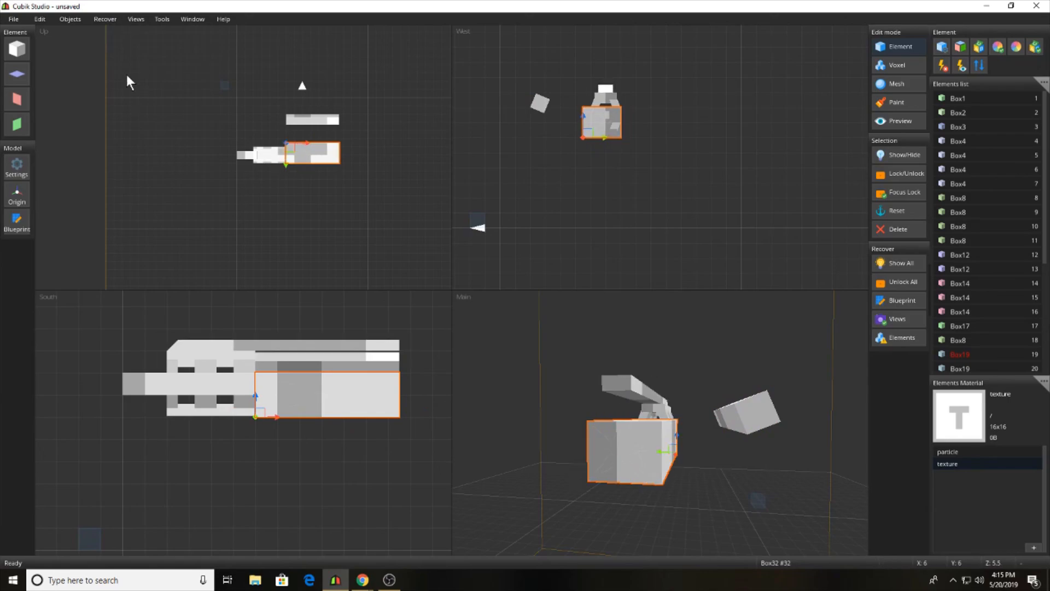
pyautogui.click(70, 19)
pyautogui.click(83, 109)
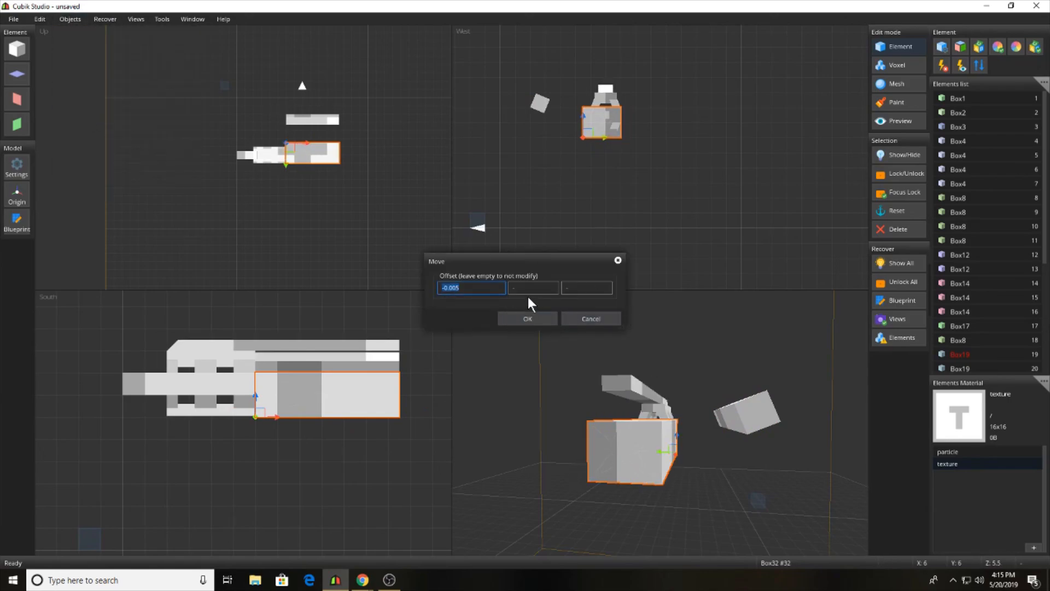
pyautogui.press('BackSpace')
pyautogui.click(580, 288)
pyautogui.write('0.25')
pyautogui.press('Return')
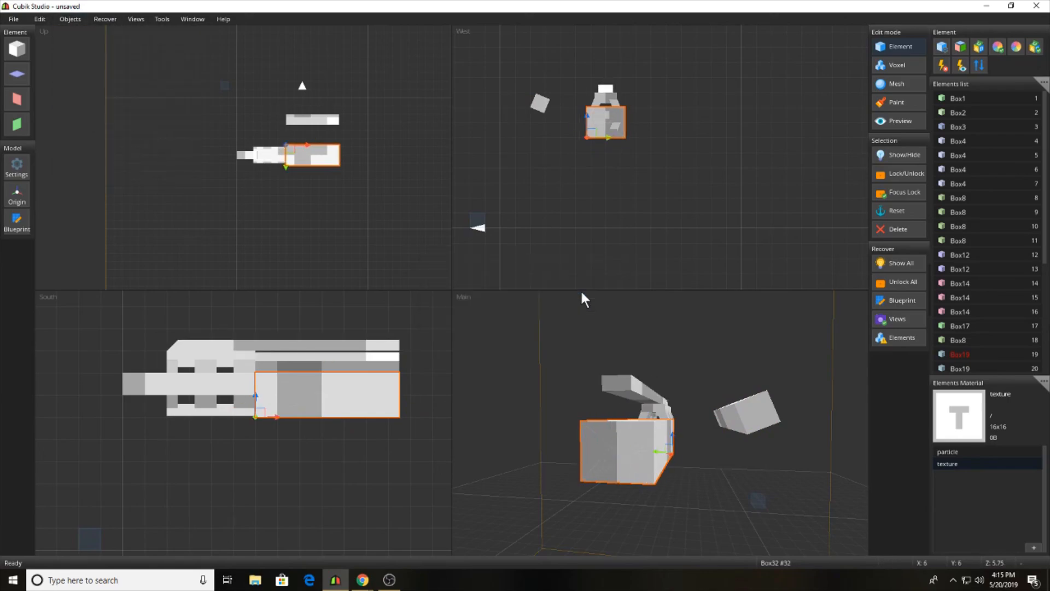
# Step: Bring the tilted box back against the receiver block's north side and offset it 0.25 along Z
pyautogui.click(651, 262)
pyautogui.moveTo(649, 438); pyautogui.dragTo(691, 469, button='middle')
pyautogui.click(691, 469)
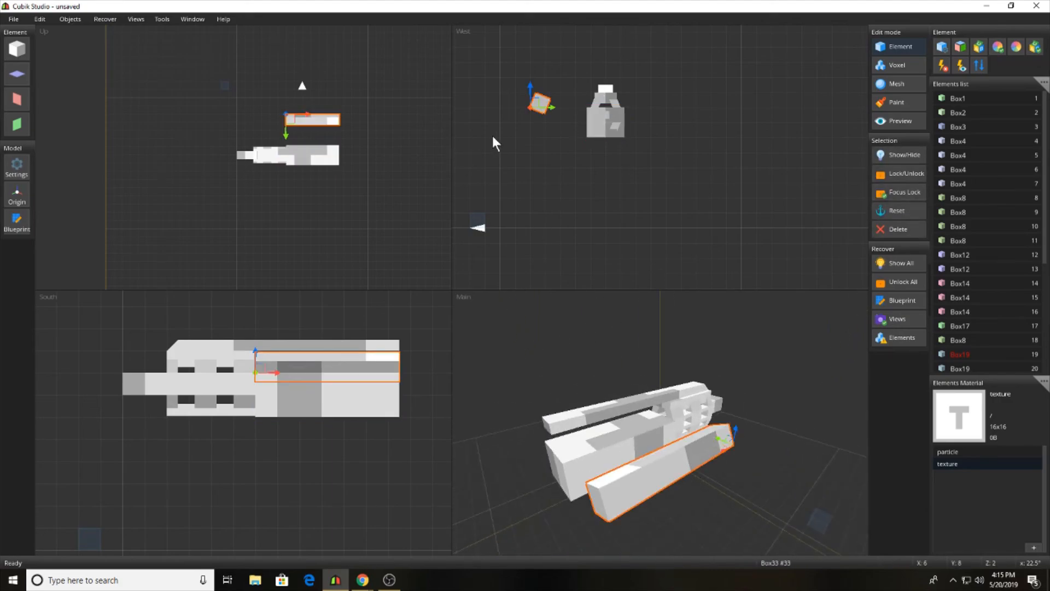
pyautogui.moveTo(550, 106); pyautogui.dragTo(605, 108)
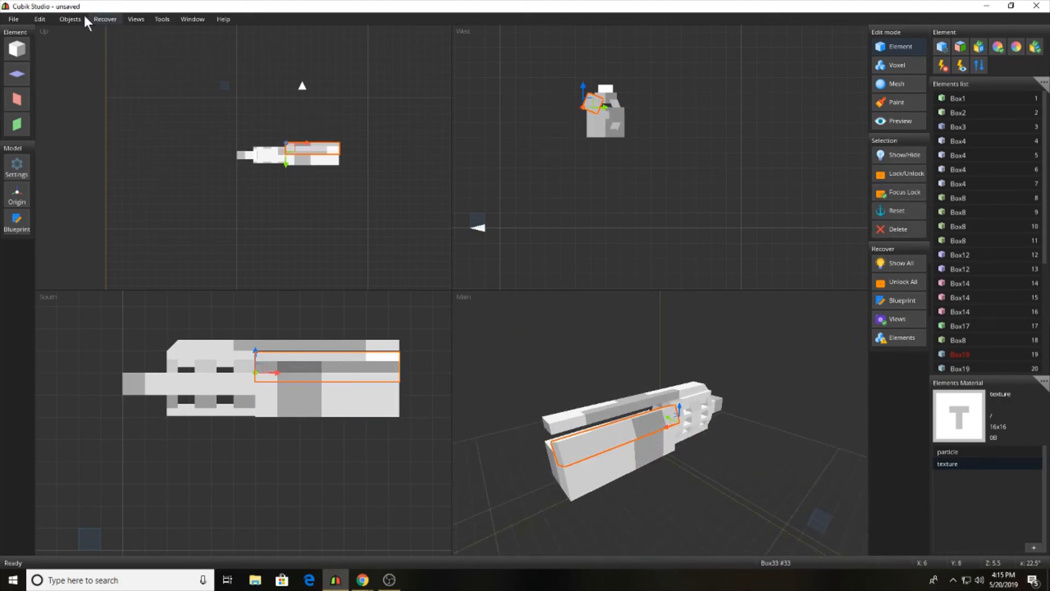
pyautogui.click(70, 20)
pyautogui.click(77, 109)
pyautogui.click(591, 318)
pyautogui.click(652, 274)
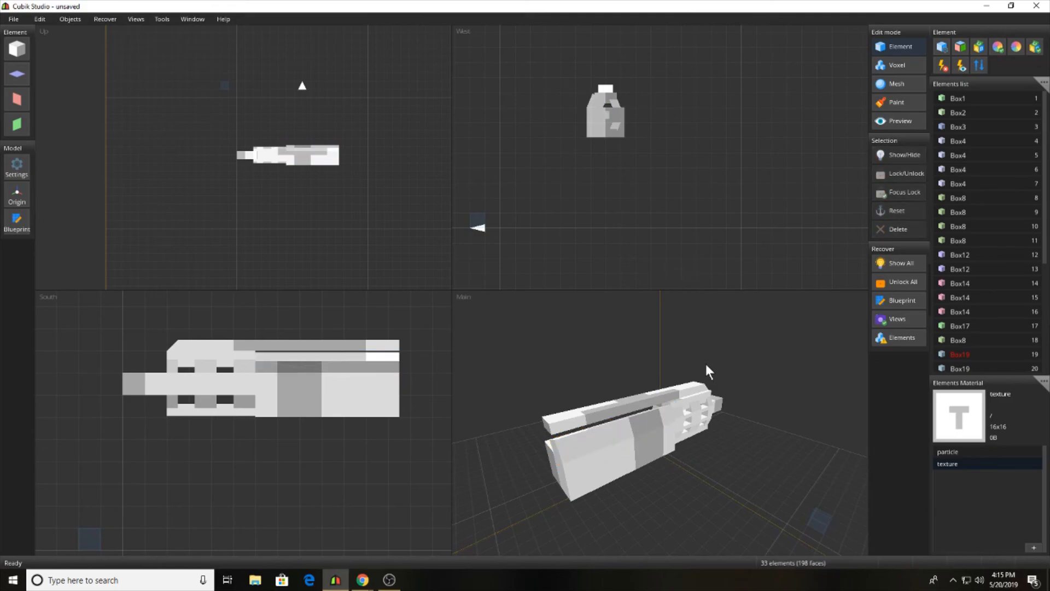
# Step: Try to resize the tilted box across its section and check how it meets the rail and receiver block
pyautogui.moveTo(706, 364); pyautogui.dragTo(659, 419, button='middle')
pyautogui.click(658, 419)
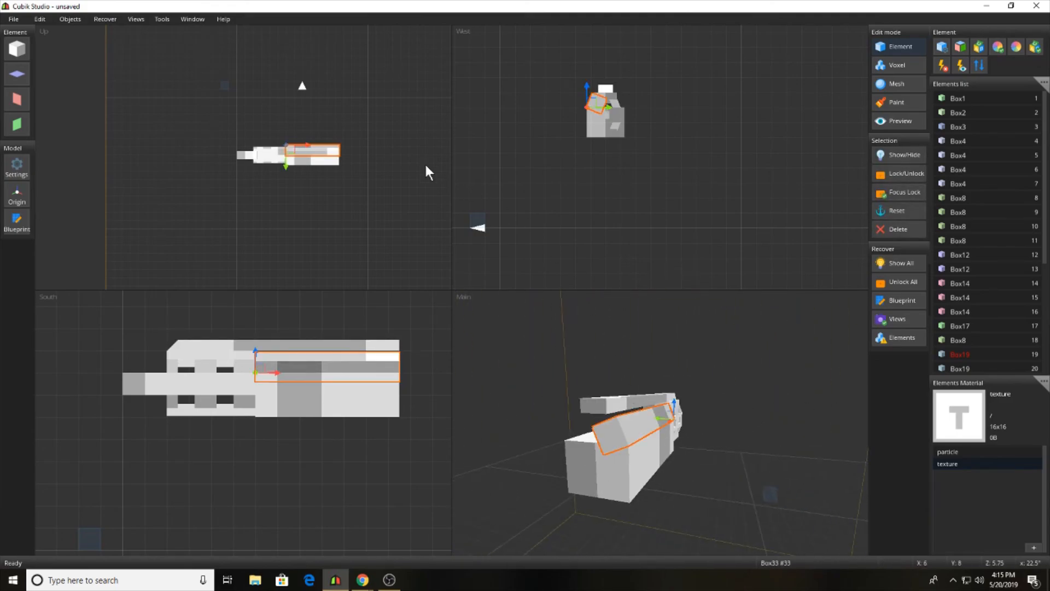
pyautogui.keyDown('ctrl'); pyautogui.moveTo(599, 96); pyautogui.dragTo(601, 87); pyautogui.keyUp('ctrl')
pyautogui.click(704, 110)
pyautogui.moveTo(676, 392); pyautogui.dragTo(636, 398, button='middle')
pyautogui.click(636, 399)
pyautogui.keyDown('ctrl'); pyautogui.moveTo(596, 101); pyautogui.dragTo(593, 104); pyautogui.keyUp('ctrl')
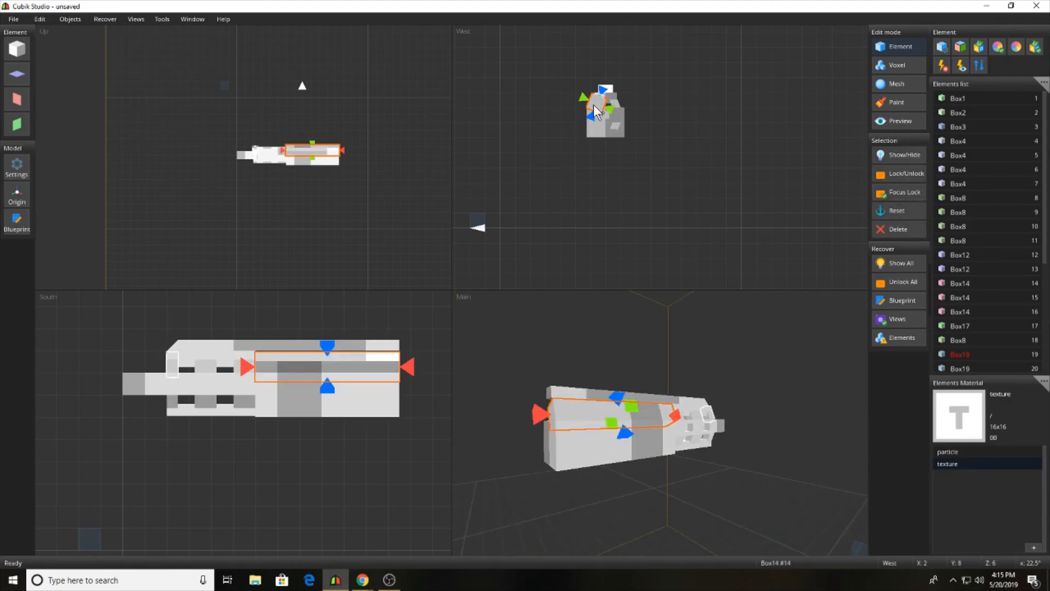
pyautogui.click(656, 181)
pyautogui.moveTo(662, 402); pyautogui.dragTo(710, 445, button='middle')
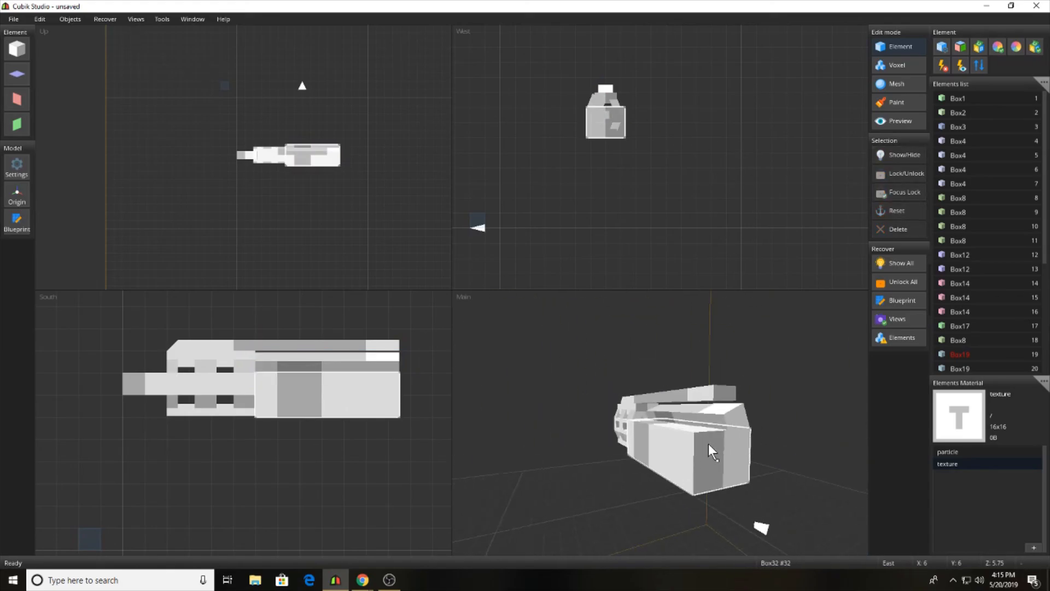
# Step: Clone the tilted box to the receiver's south side and tilt the copy -22.5° about X
pyautogui.click(744, 423)
pyautogui.keyDown('shift'); pyautogui.moveTo(607, 107); pyautogui.dragTo(696, 121); pyautogui.keyUp('shift')
pyautogui.press('r')
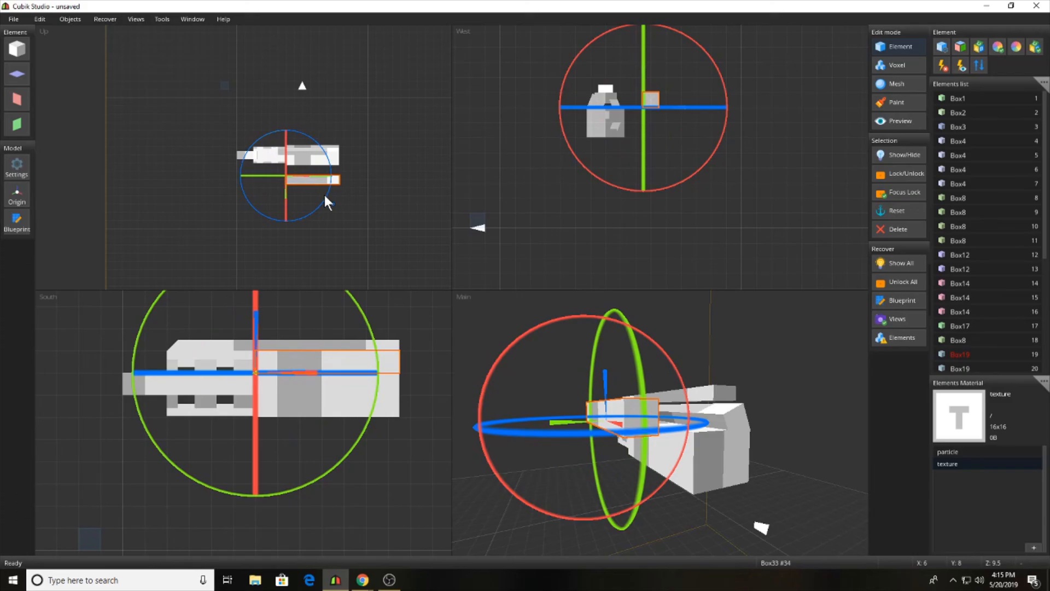
pyautogui.moveTo(324, 195); pyautogui.dragTo(335, 166)
pyautogui.press('t')
pyautogui.press('r')
pyautogui.moveTo(673, 121); pyautogui.dragTo(654, 114)
pyautogui.press('t')
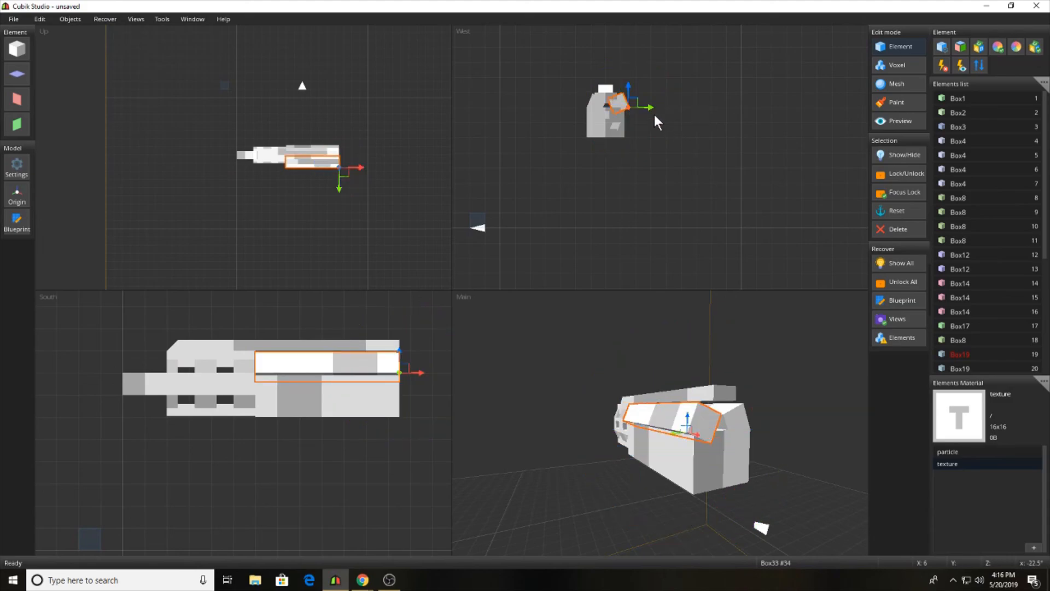
# Step: Offset the south-side tilted box by -0.25 along Z
pyautogui.click(70, 19)
pyautogui.click(71, 108)
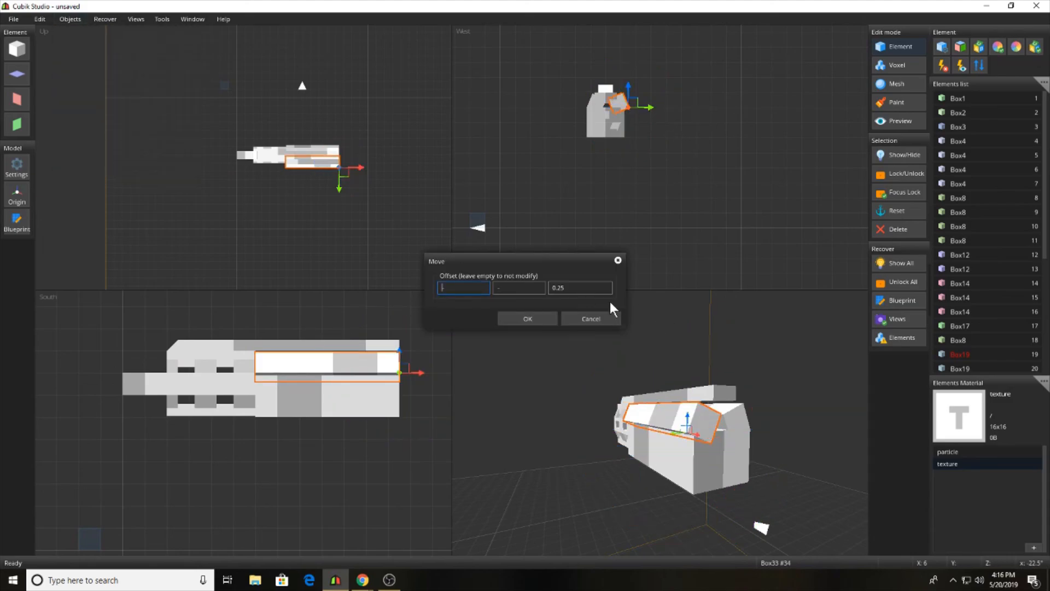
pyautogui.click(560, 288)
pyautogui.write('-0.25')
pyautogui.press('Return')
pyautogui.click(724, 309)
pyautogui.moveTo(724, 309); pyautogui.dragTo(631, 503, button='middle')
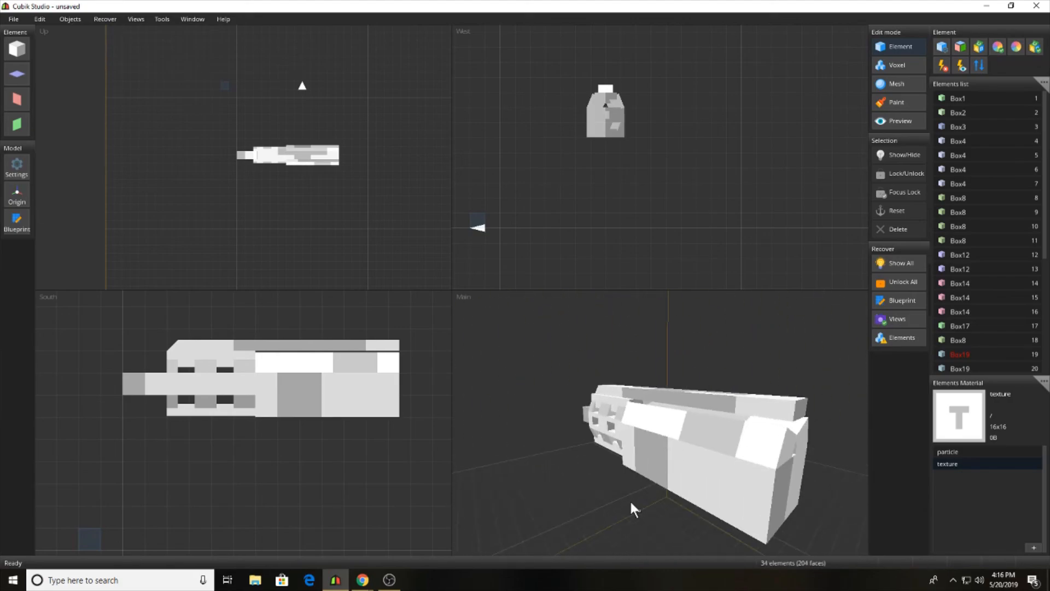
# Step: Add a cube, stretch it to the receiver block's length and place it under the rail between the two tilted boxes
pyautogui.click(22, 47)
pyautogui.moveTo(90, 550); pyautogui.dragTo(266, 364)
pyautogui.moveTo(265, 364); pyautogui.dragTo(388, 368, button='right')
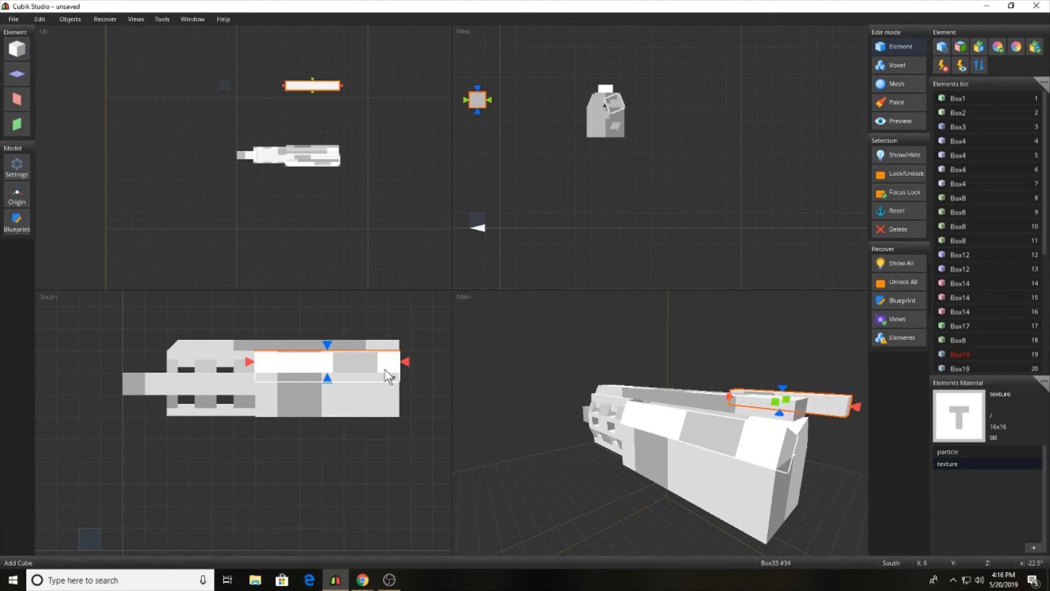
pyautogui.moveTo(507, 106); pyautogui.dragTo(624, 113)
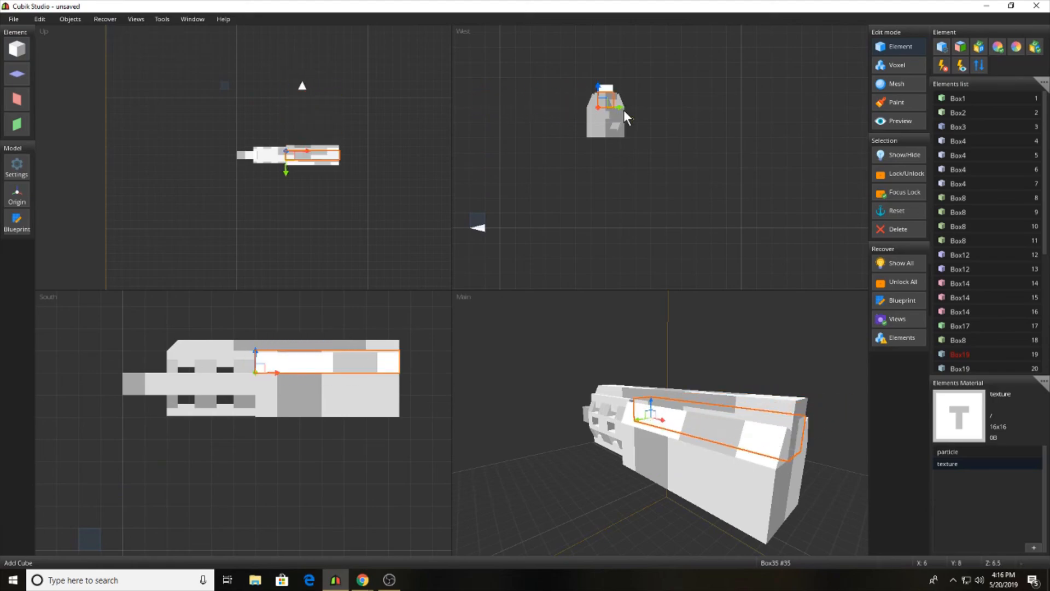
pyautogui.click(704, 121)
pyautogui.moveTo(799, 433); pyautogui.dragTo(714, 419, button='middle')
pyautogui.click(669, 419)
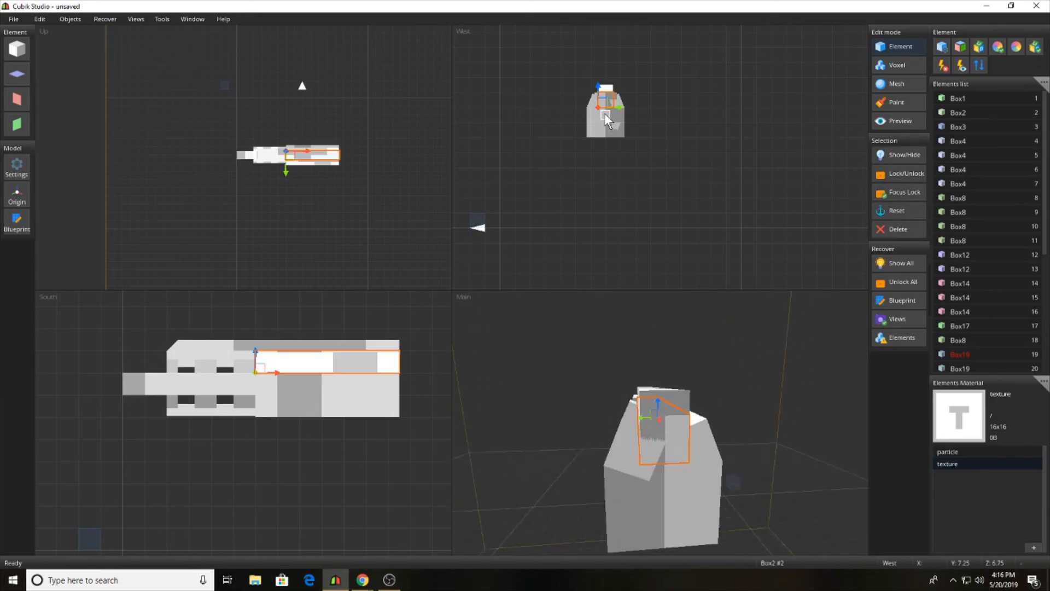
# Step: Widen the middle filler box by 0.5 toward the north side and offset it 0.25 along Z
pyautogui.moveTo(605, 99)
pyautogui.mouseDown()
pyautogui.moveTo(597, 58)
pyautogui.moveTo(611, 66)
pyautogui.moveTo(615, 110)
pyautogui.mouseUp()
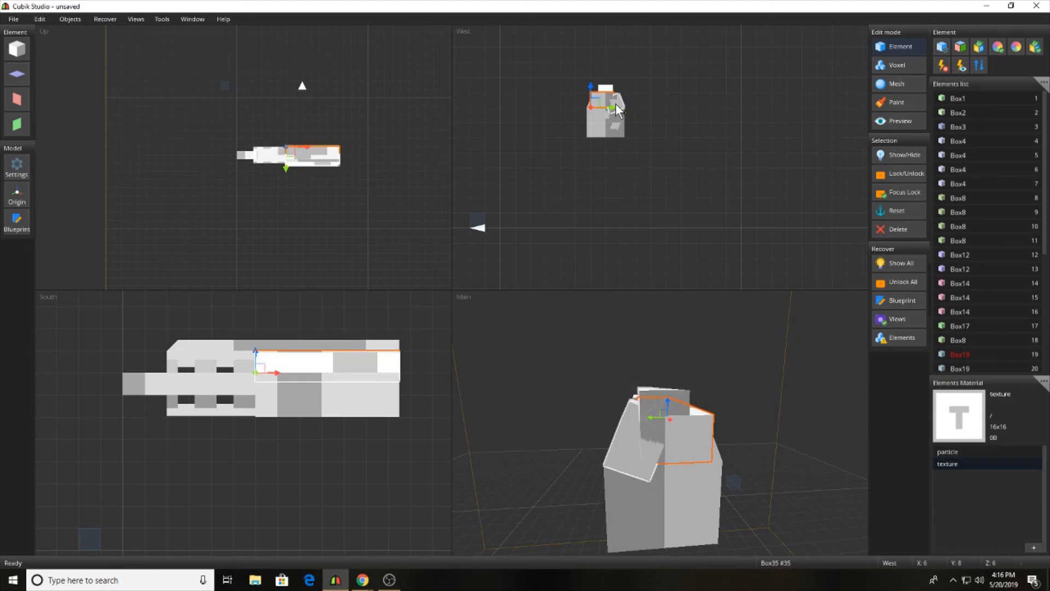
pyautogui.click(77, 18)
pyautogui.click(81, 109)
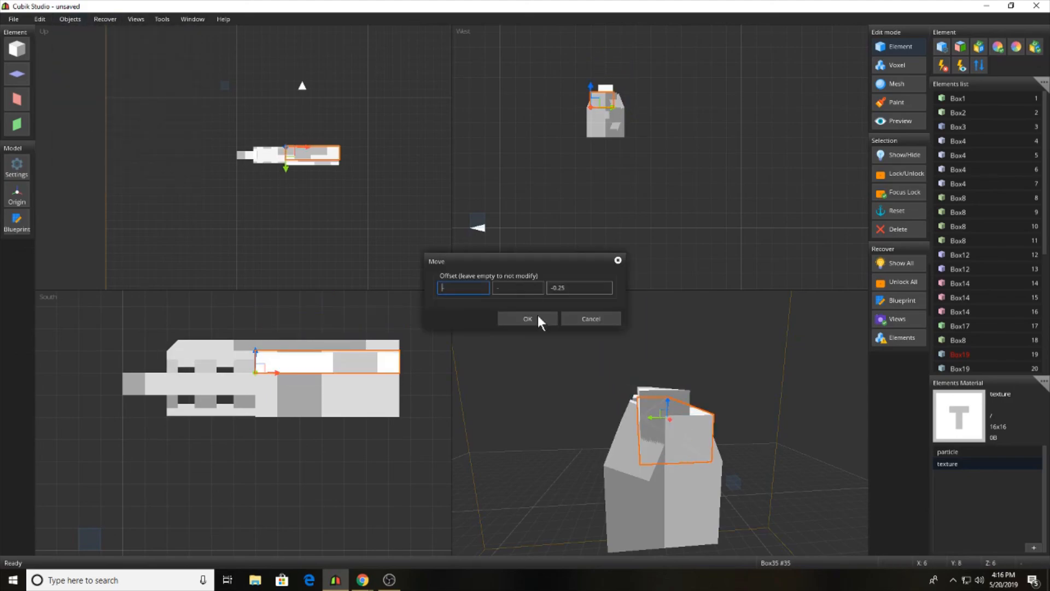
pyautogui.write('0.25')
pyautogui.press('Return')
pyautogui.moveTo(703, 381); pyautogui.dragTo(660, 457)
pyautogui.click(657, 463)
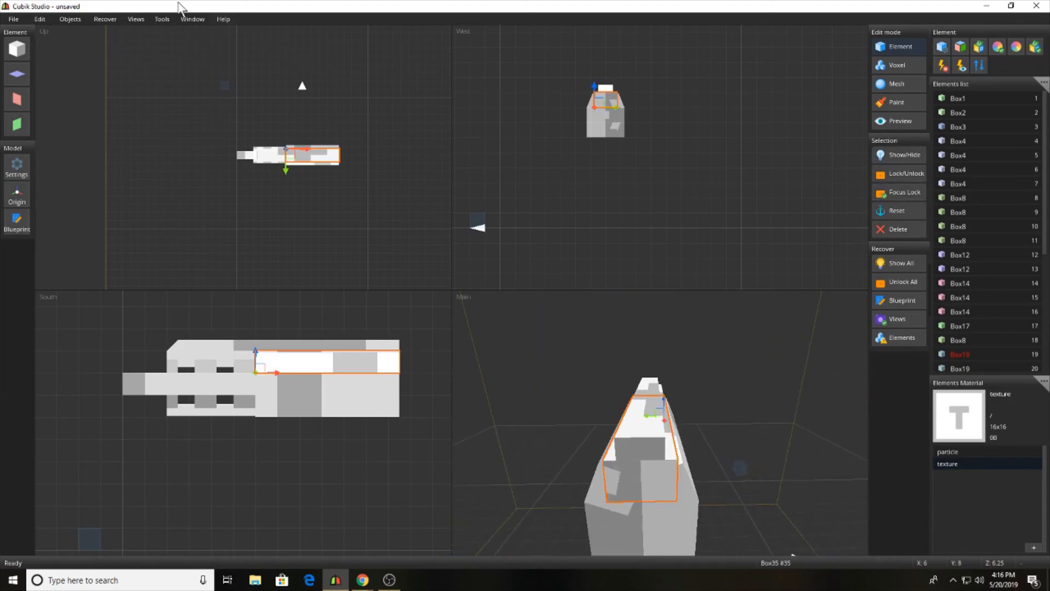
# Step: Offset the middle filler box twice by -0.05 along Z, checking its fit between the tilted boxes
pyautogui.click(70, 19)
pyautogui.click(88, 108)
pyautogui.click(572, 289)
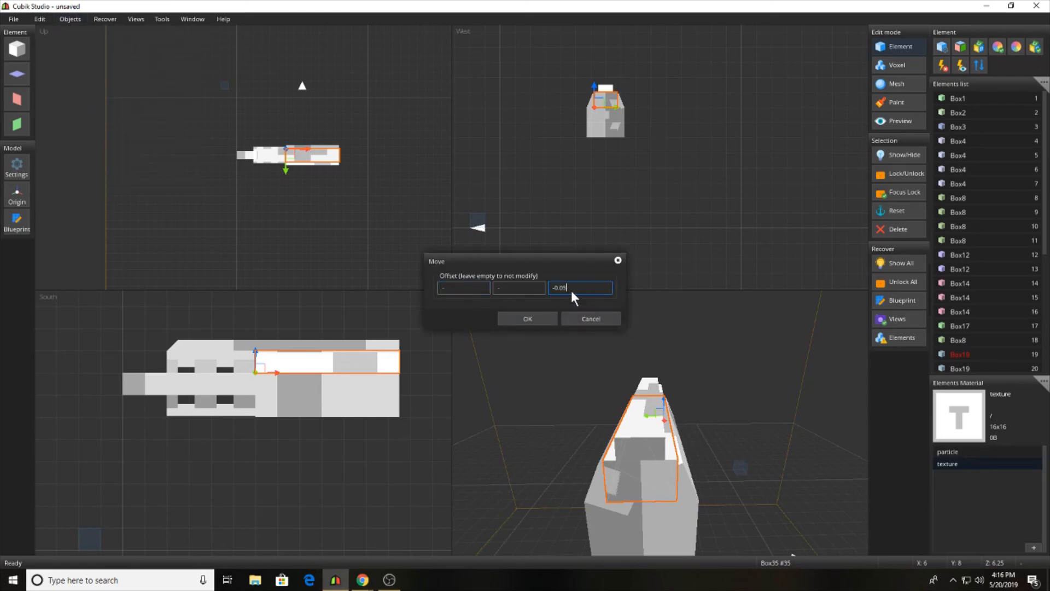
pyautogui.press('Return')
pyautogui.moveTo(631, 362); pyautogui.dragTo(675, 429)
pyautogui.click(667, 421)
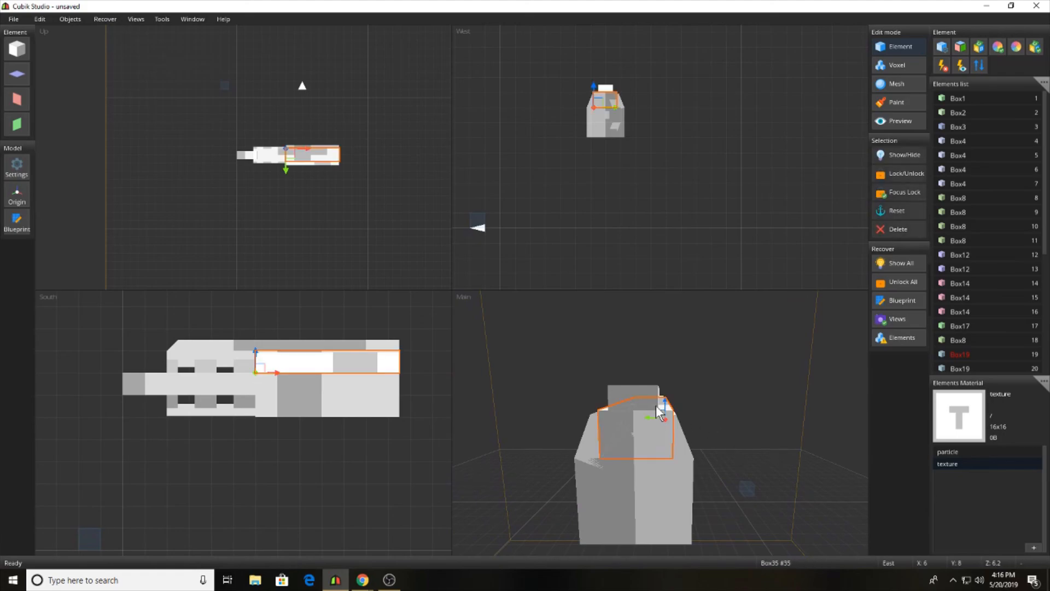
pyautogui.click(77, 19)
pyautogui.click(92, 108)
pyautogui.click(531, 312)
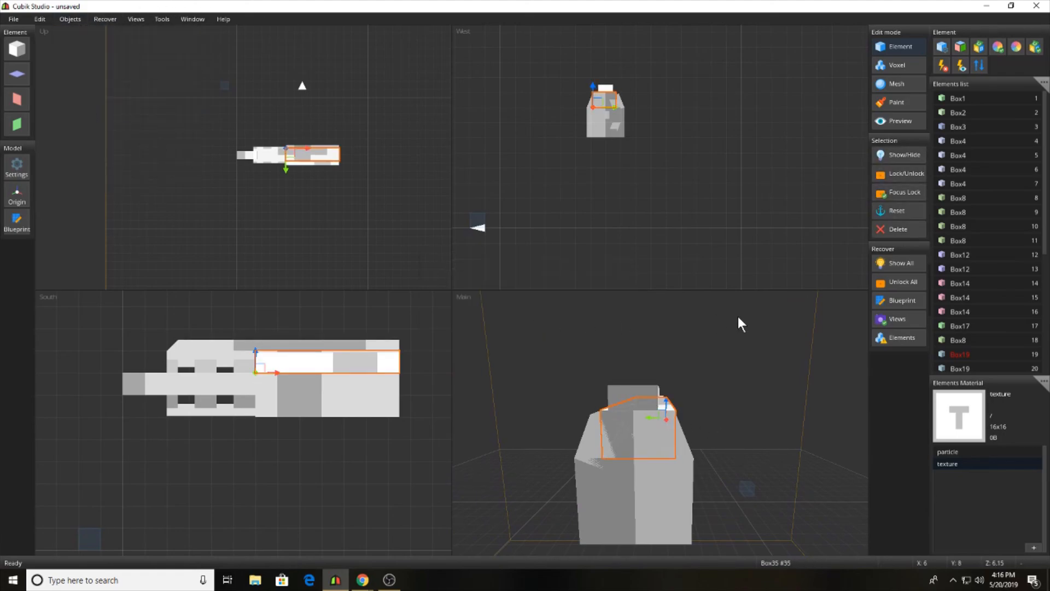
pyautogui.moveTo(738, 316); pyautogui.dragTo(709, 428)
pyautogui.click(654, 421)
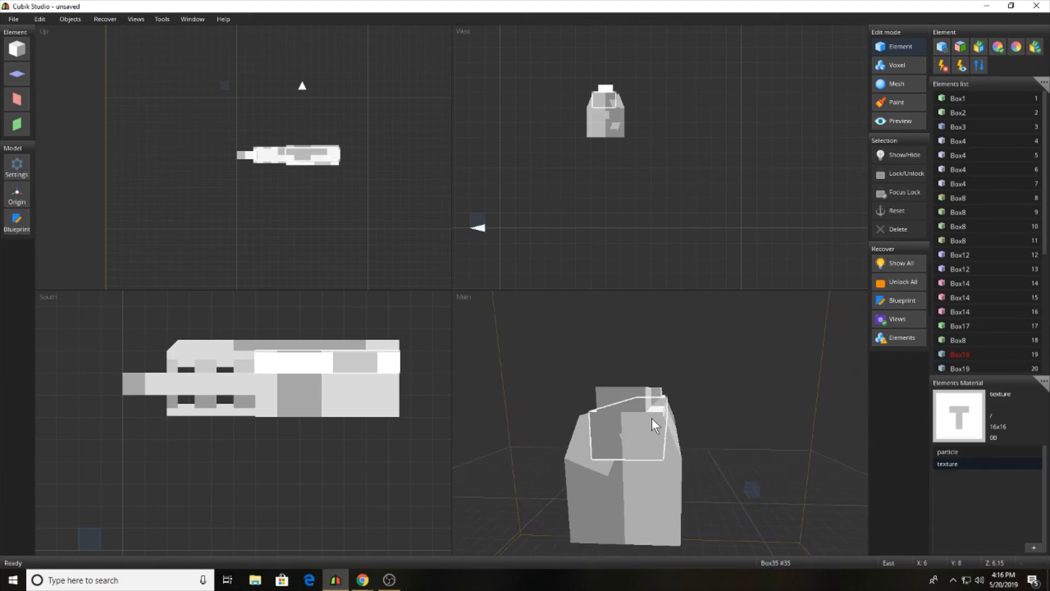
# Step: Nudge the middle filler box slightly further along Z and check its fit from behind
pyautogui.click(70, 19)
pyautogui.click(91, 109)
pyautogui.click(562, 289)
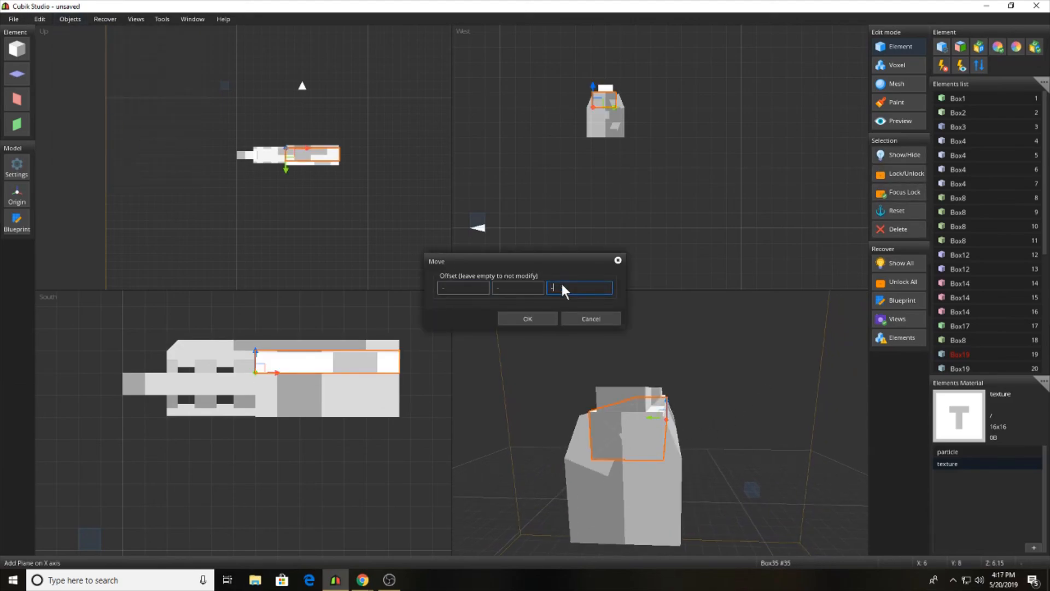
pyautogui.press('Return')
pyautogui.click(754, 366)
pyautogui.moveTo(754, 366); pyautogui.dragTo(682, 422)
pyautogui.click(681, 408)
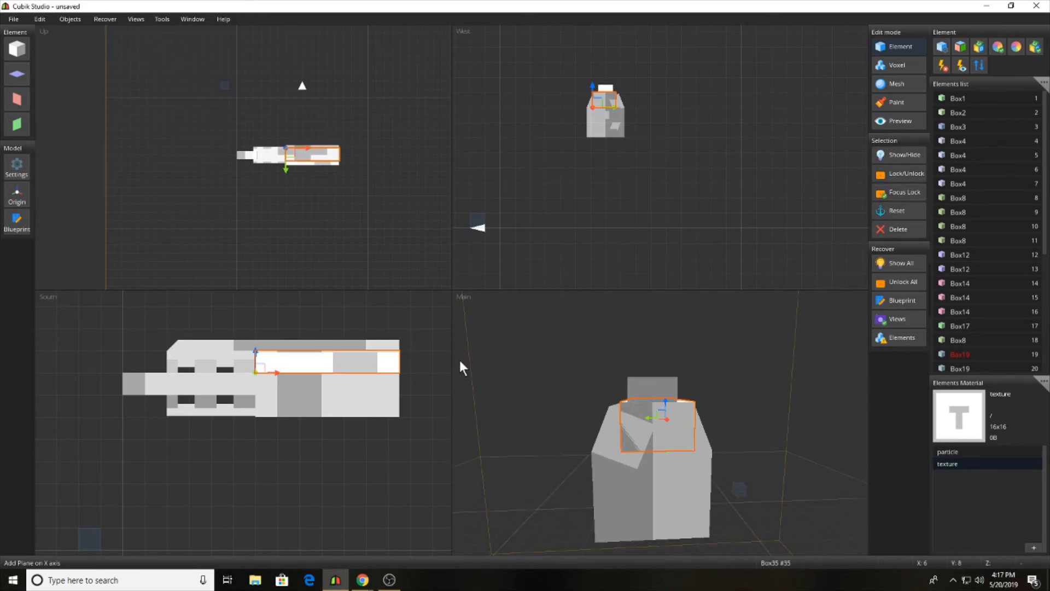
# Step: Scale the middle filler box by 1.1 along Z
pyautogui.click(71, 18)
pyautogui.click(72, 117)
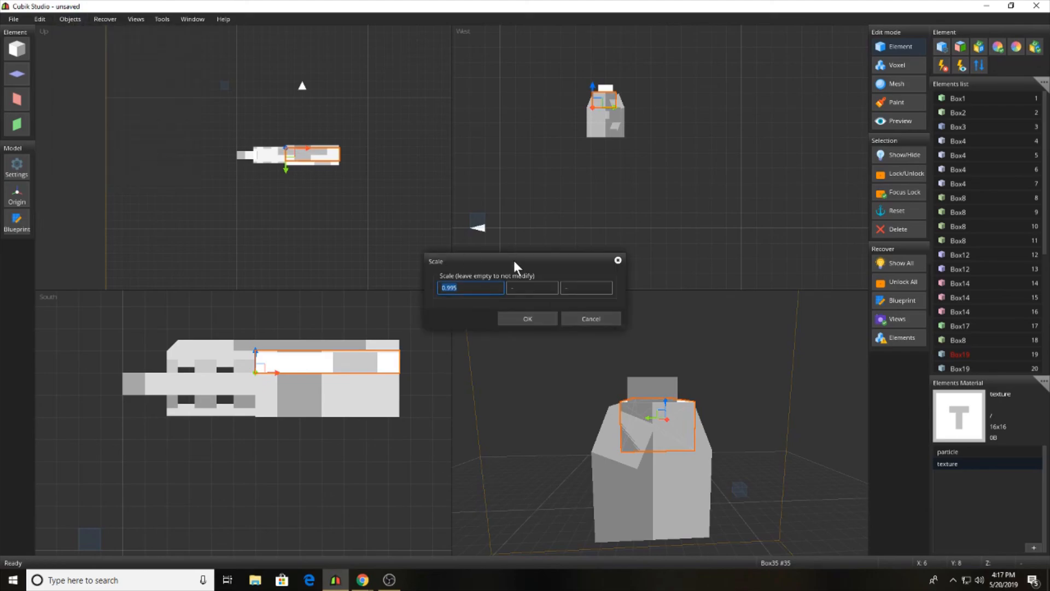
pyautogui.press('BackSpace')
pyautogui.click(577, 289)
pyautogui.write('1.1')
pyautogui.press('Return')
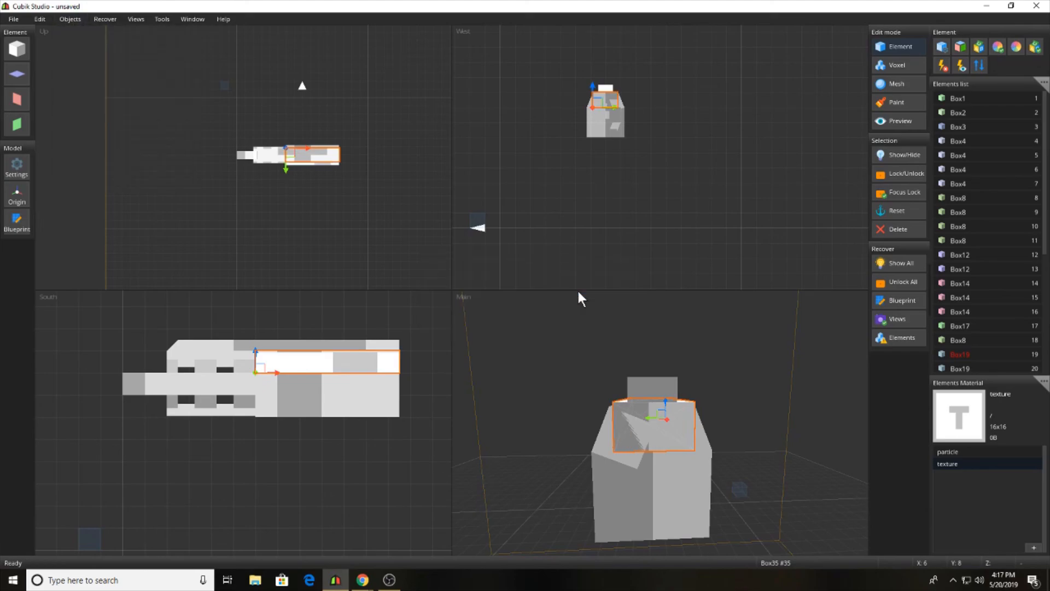
# Step: Try scaling the middle filler box once more and undo the change
pyautogui.click(73, 19)
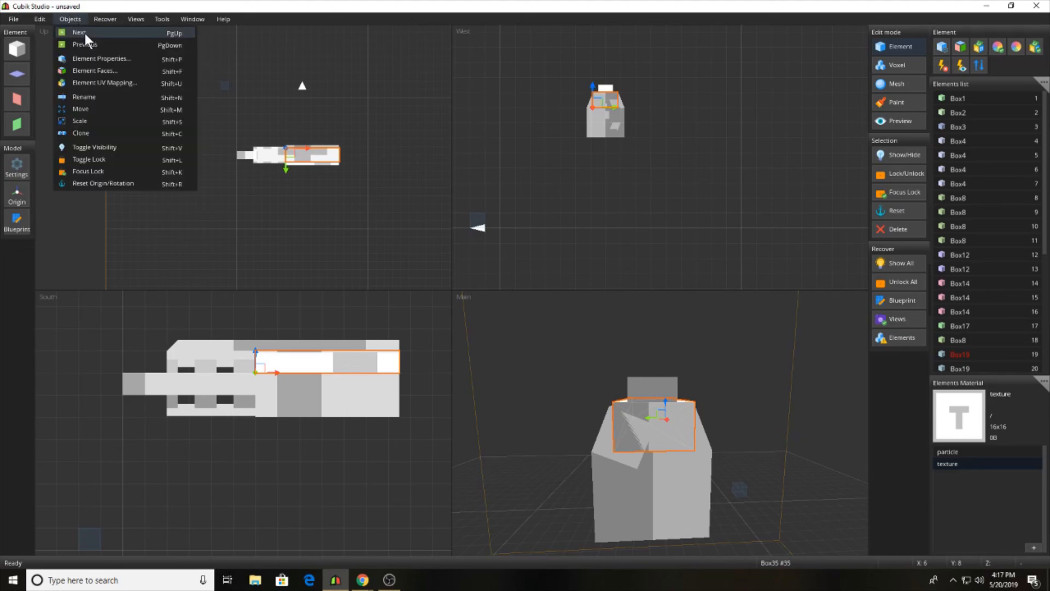
pyautogui.click(90, 123)
pyautogui.press('Return')
pyautogui.click(559, 325)
pyautogui.moveTo(703, 392); pyautogui.dragTo(775, 383, button='right')
pyautogui.hotkey('ctrl', 'z')
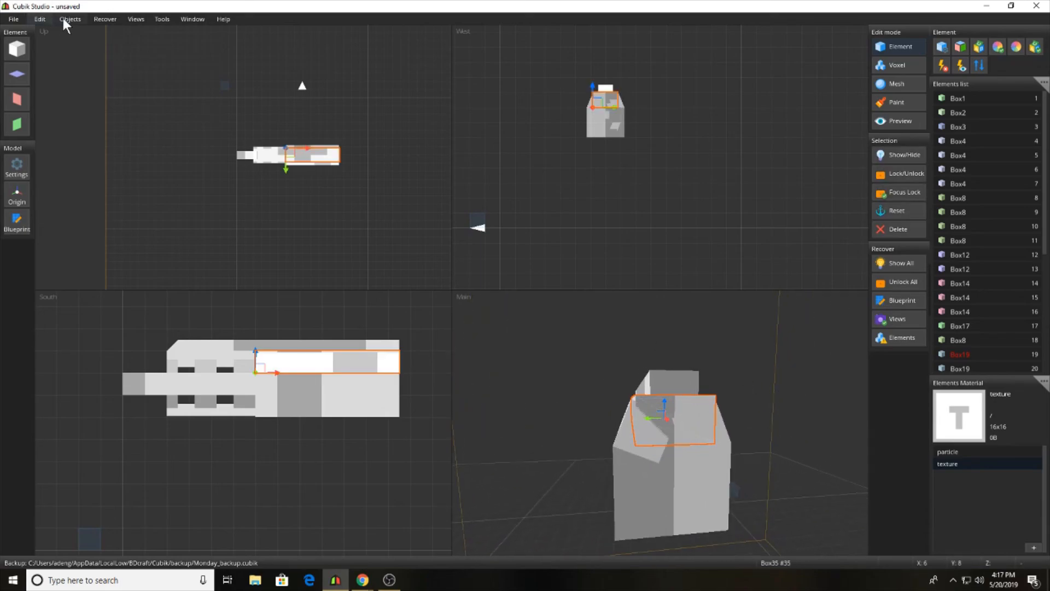
# Step: Scale the middle filler box slightly along Z and inspect the receiver's top from the other side
pyautogui.click(70, 19)
pyautogui.click(87, 126)
pyautogui.click(587, 282)
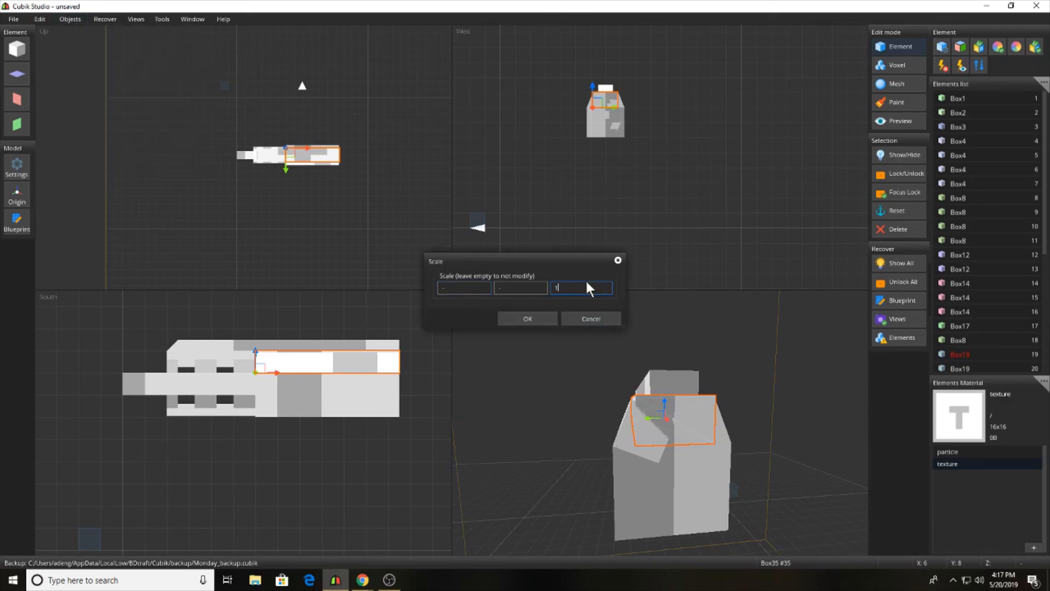
pyautogui.write('1')
pyautogui.press('Return')
pyautogui.click(714, 336)
pyautogui.moveTo(714, 336); pyautogui.dragTo(707, 452, button='middle')
# Step: Try scaling the sloped side box along X and undo the change
pyautogui.click(641, 433)
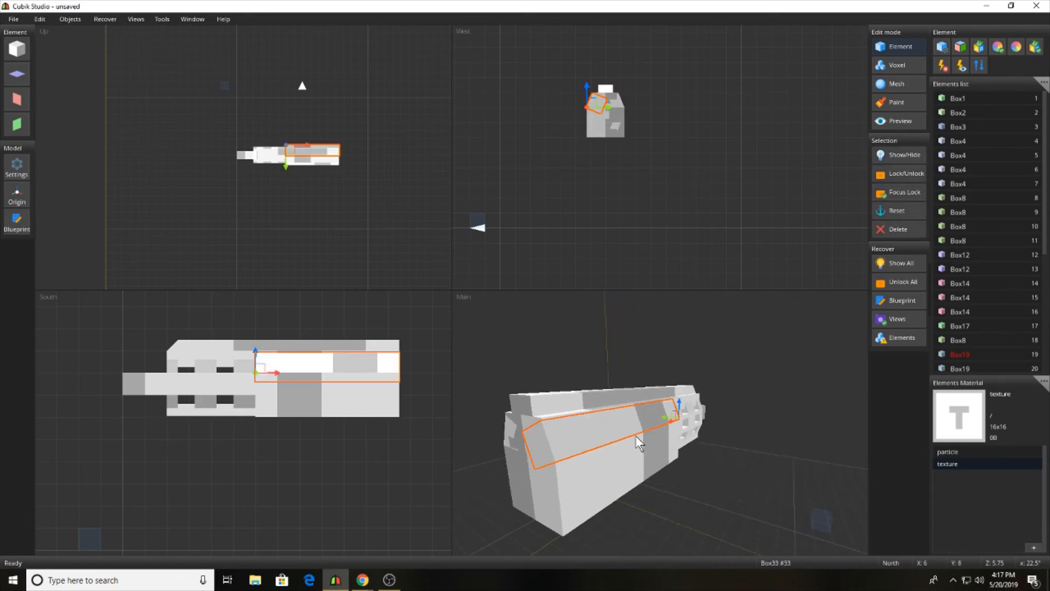
pyautogui.click(68, 18)
pyautogui.click(84, 121)
pyautogui.press('BackSpace')
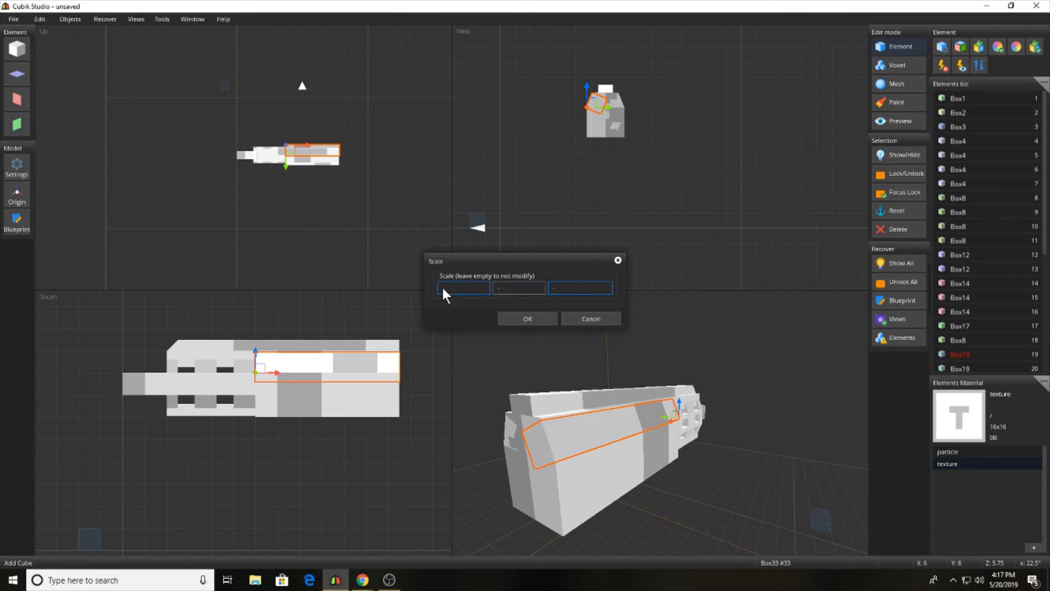
pyautogui.click(452, 283)
pyautogui.press('Return')
pyautogui.click(586, 326)
pyautogui.moveTo(648, 377); pyautogui.dragTo(610, 345, button='middle')
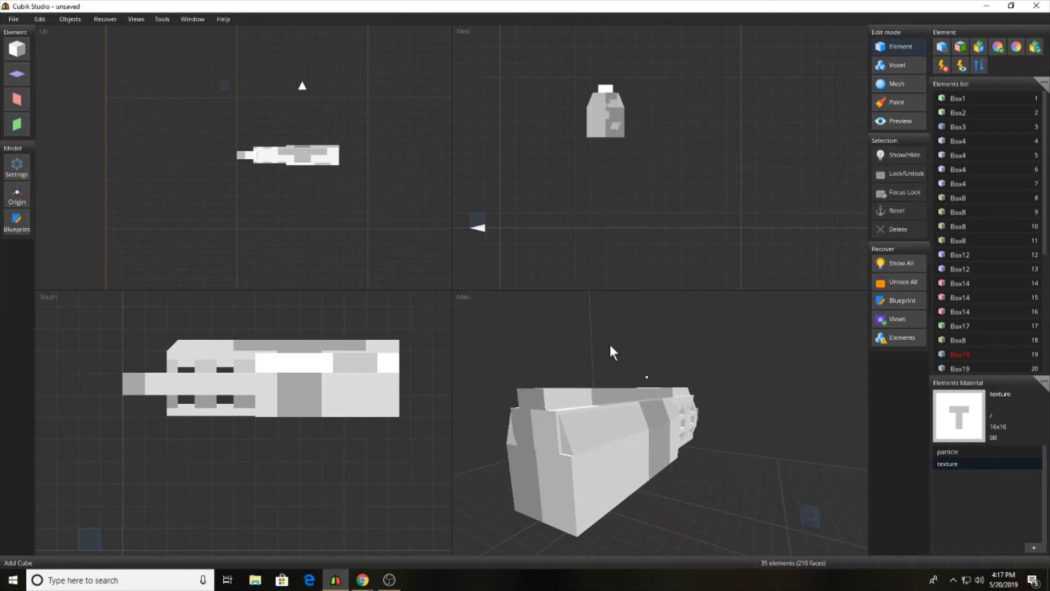
pyautogui.hotkey('ctrl', 'z')
# Step: Scale the sloped side box by 0.999 along X and check its rear end
pyautogui.click(70, 19)
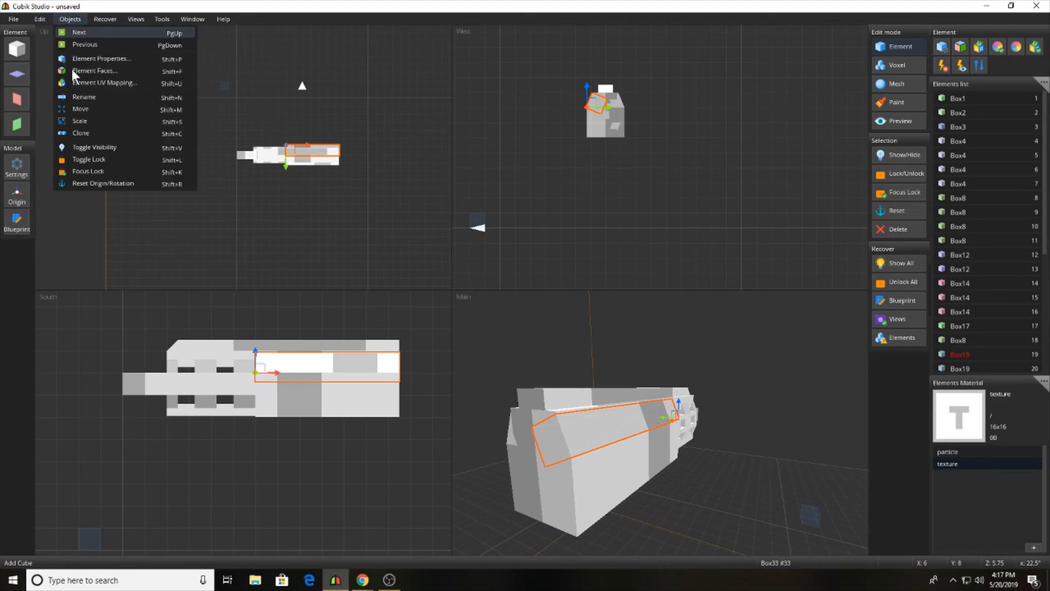
pyautogui.click(82, 109)
pyautogui.write('0.999')
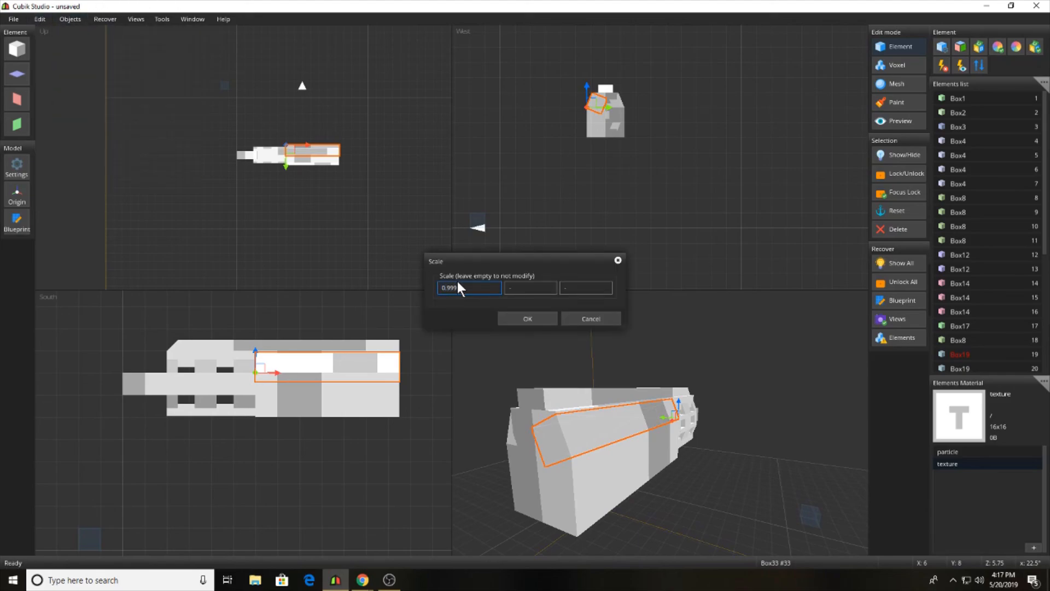
pyautogui.press('Return')
pyautogui.click(649, 391)
pyautogui.moveTo(649, 391); pyautogui.dragTo(691, 386, button='middle')
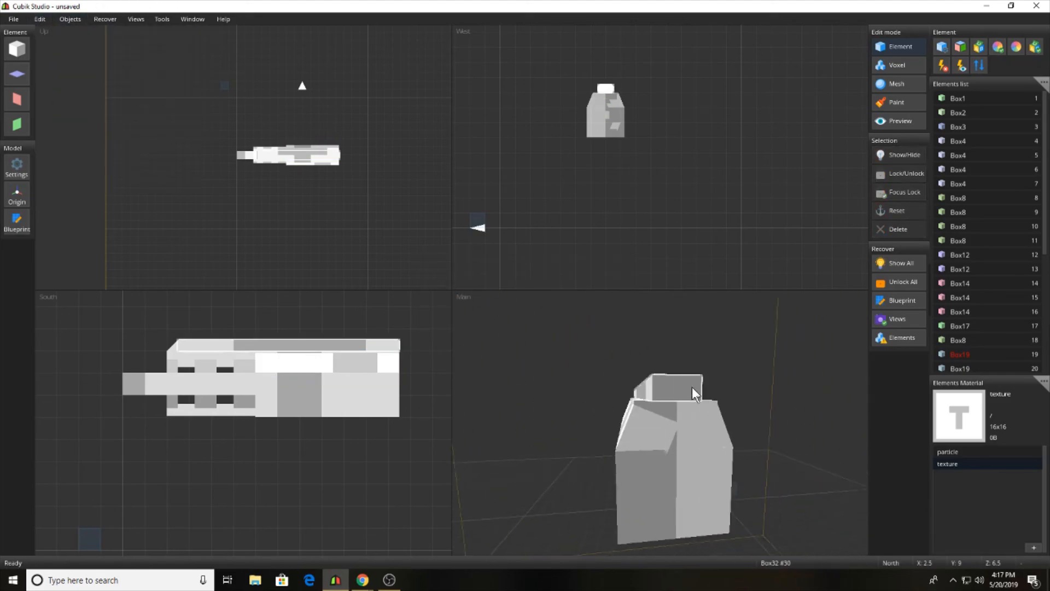
# Step: Offset the opposite sloped side box by -0.001 along X
pyautogui.click(635, 426)
pyautogui.click(70, 19)
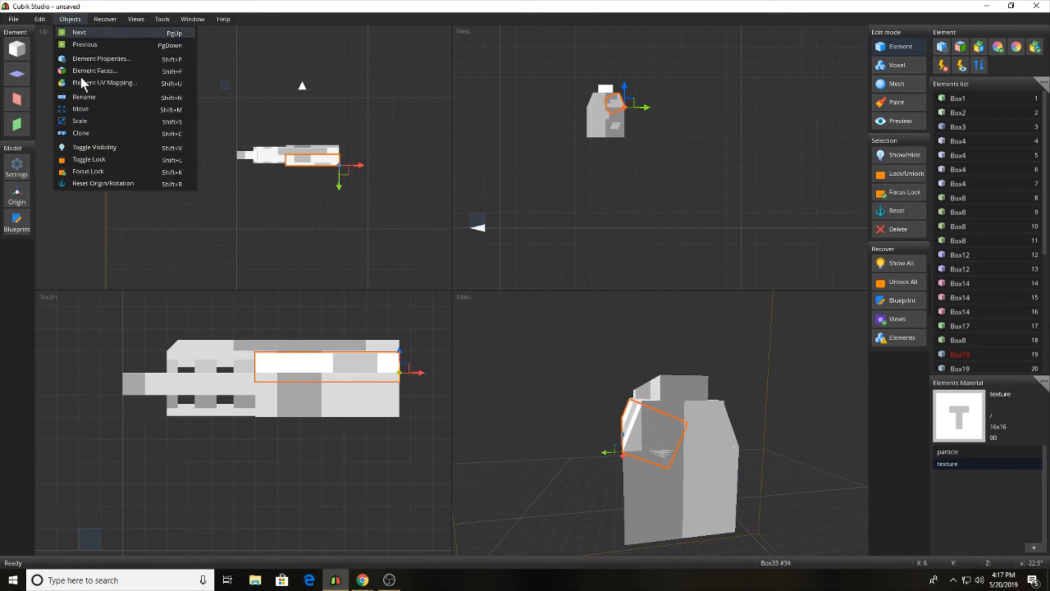
pyautogui.click(82, 109)
pyautogui.click(520, 318)
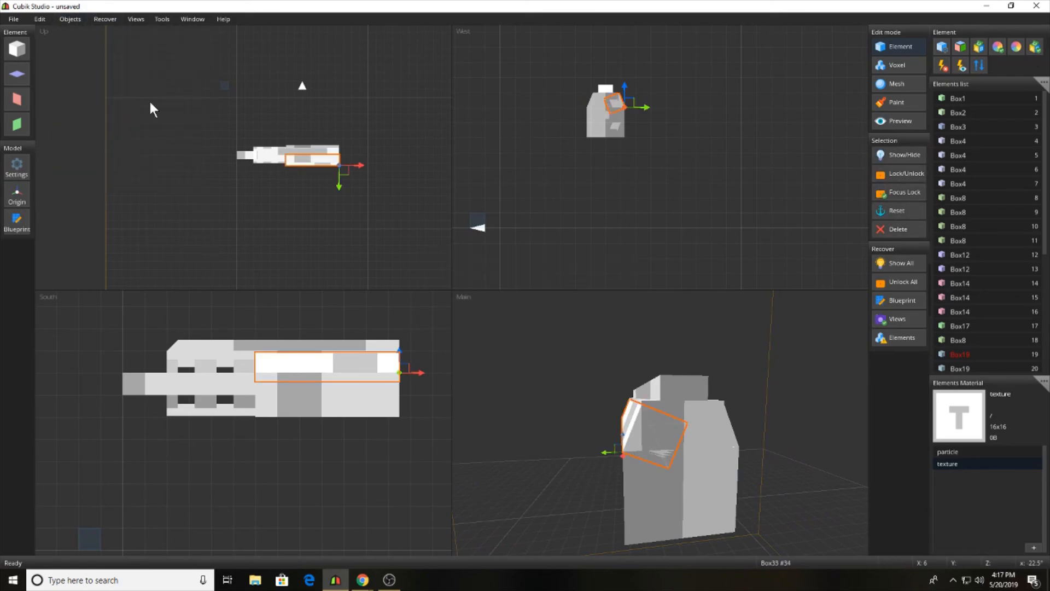
pyautogui.click(83, 18)
pyautogui.click(83, 107)
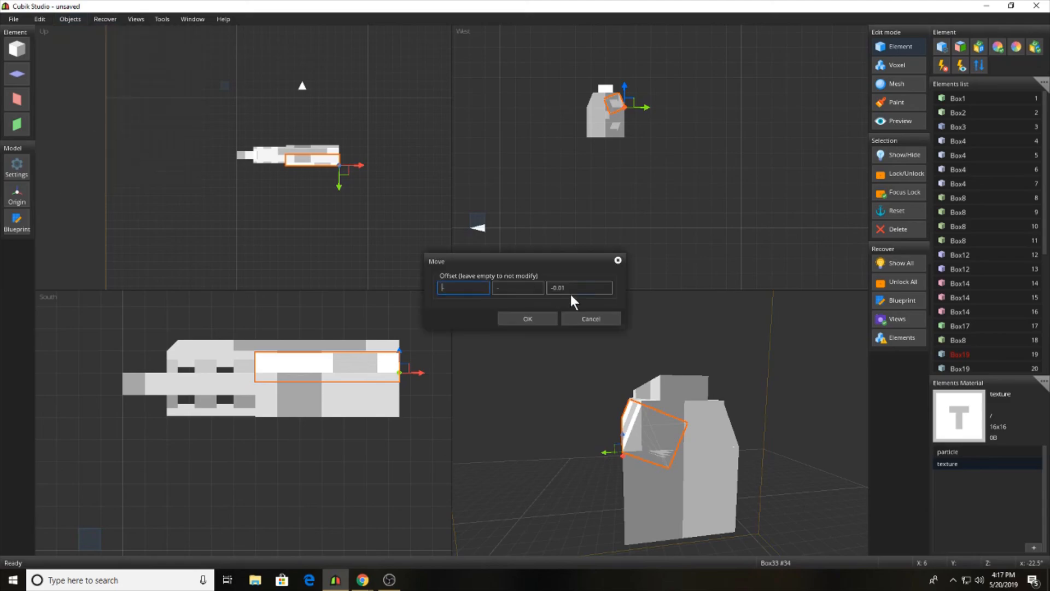
pyautogui.click(451, 286)
pyautogui.write('-0.001')
pyautogui.press('Return')
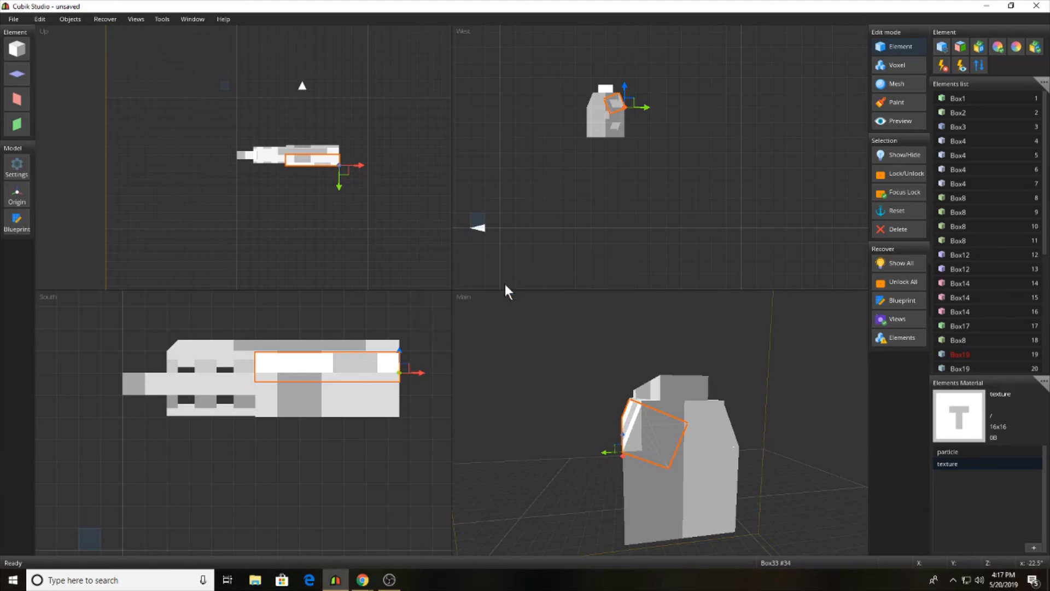
# Step: Add a new cube and place it just beneath the receiver at X 6, Y 4.5
pyautogui.moveTo(551, 346); pyautogui.dragTo(581, 350)
pyautogui.moveTo(696, 483); pyautogui.dragTo(814, 489, button='middle')
pyautogui.scroll(-5, 613, 492)
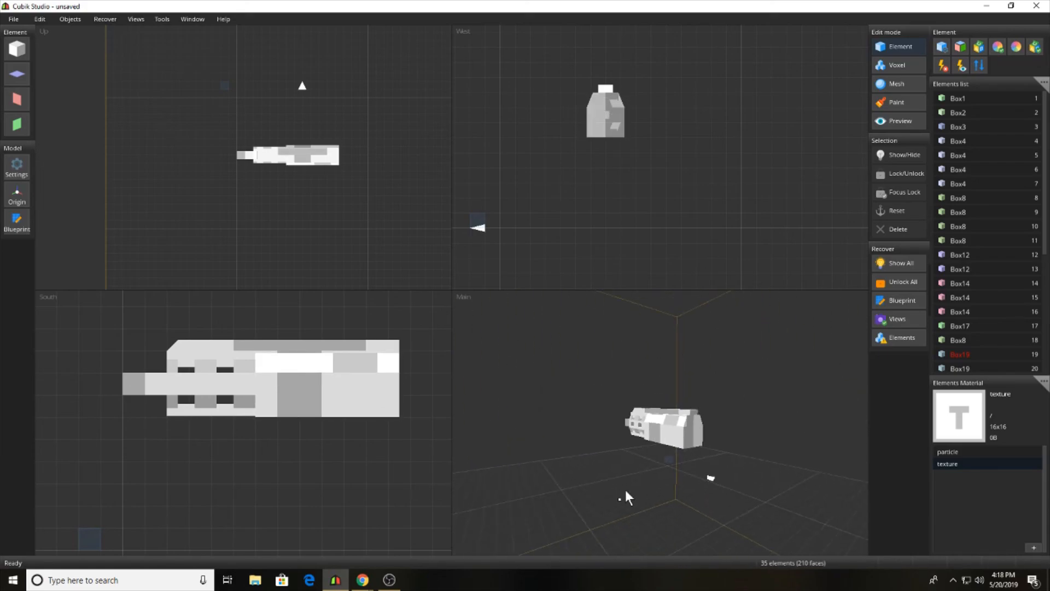
pyautogui.moveTo(624, 493); pyautogui.dragTo(685, 449, button='middle')
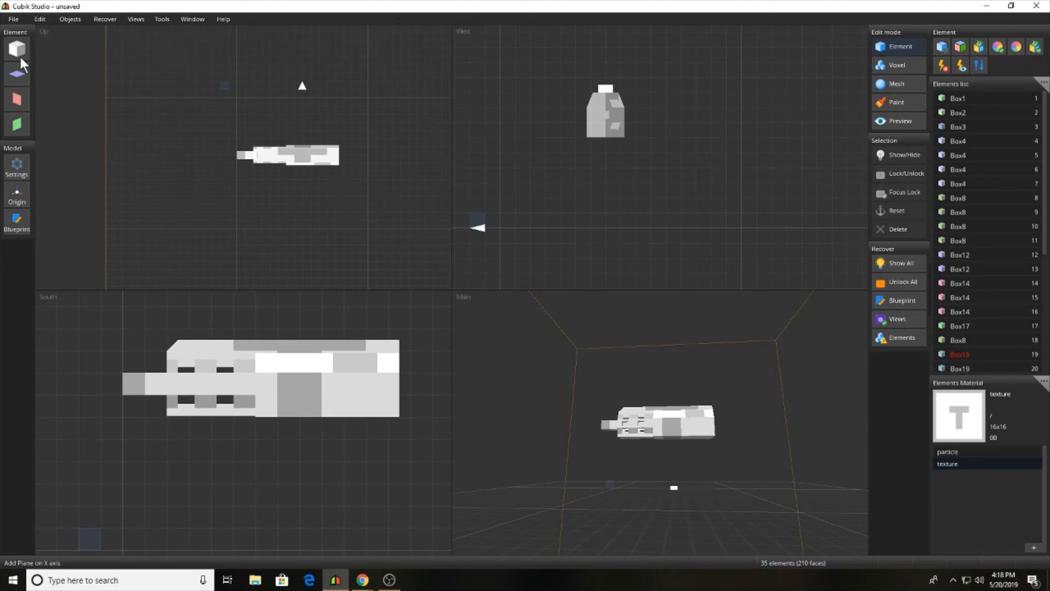
pyautogui.click(19, 71)
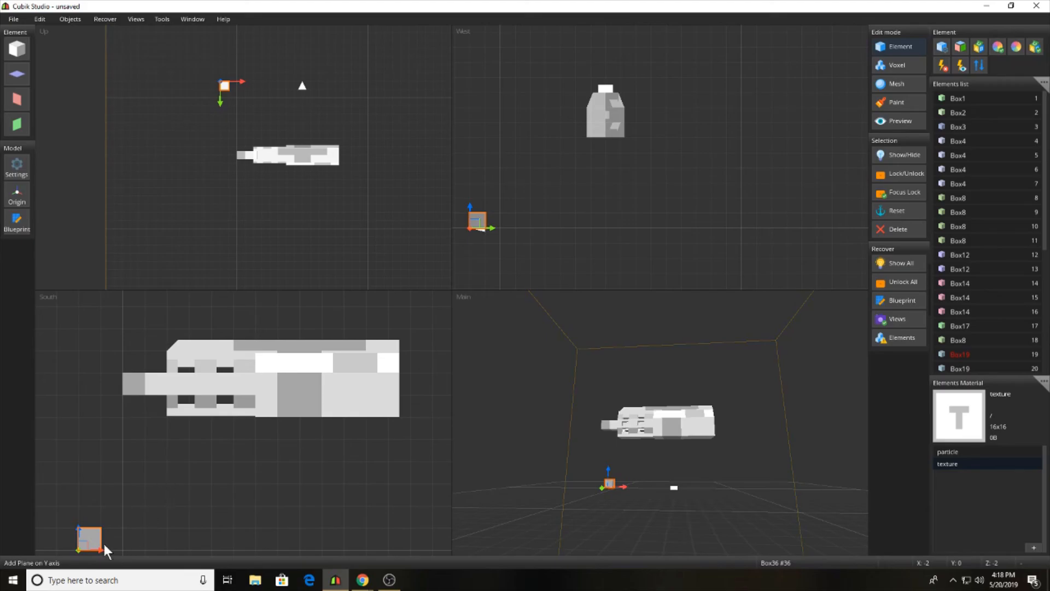
pyautogui.moveTo(104, 547); pyautogui.dragTo(270, 446)
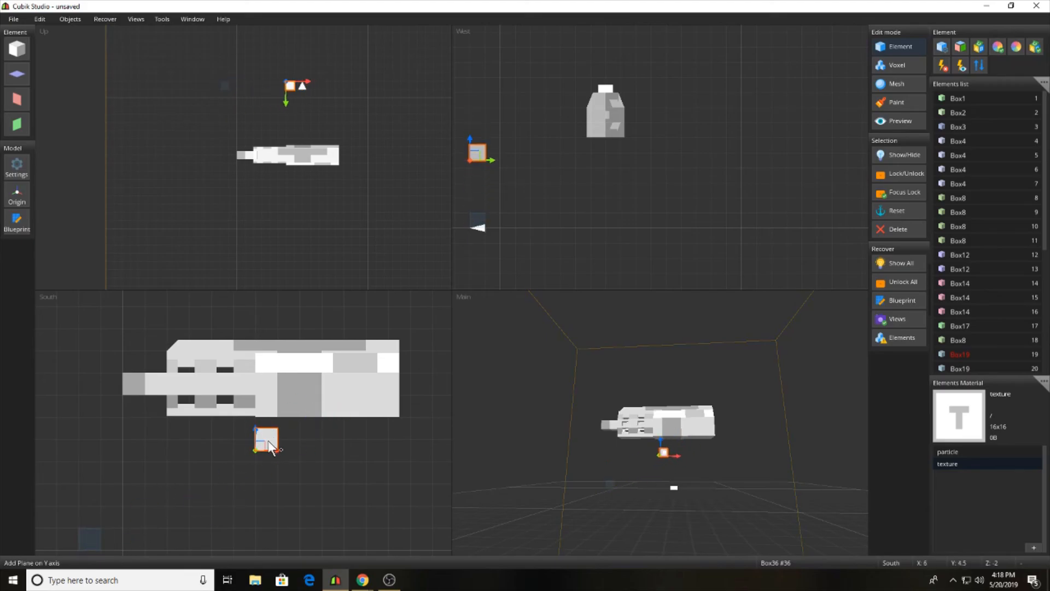
# Step: Check the reference photo in Chrome and stretch the new cube to 3 by 2 units under the receiver, at X 6.5, Y 4
pyautogui.moveTo(362, 580)
pyautogui.click(391, 534)
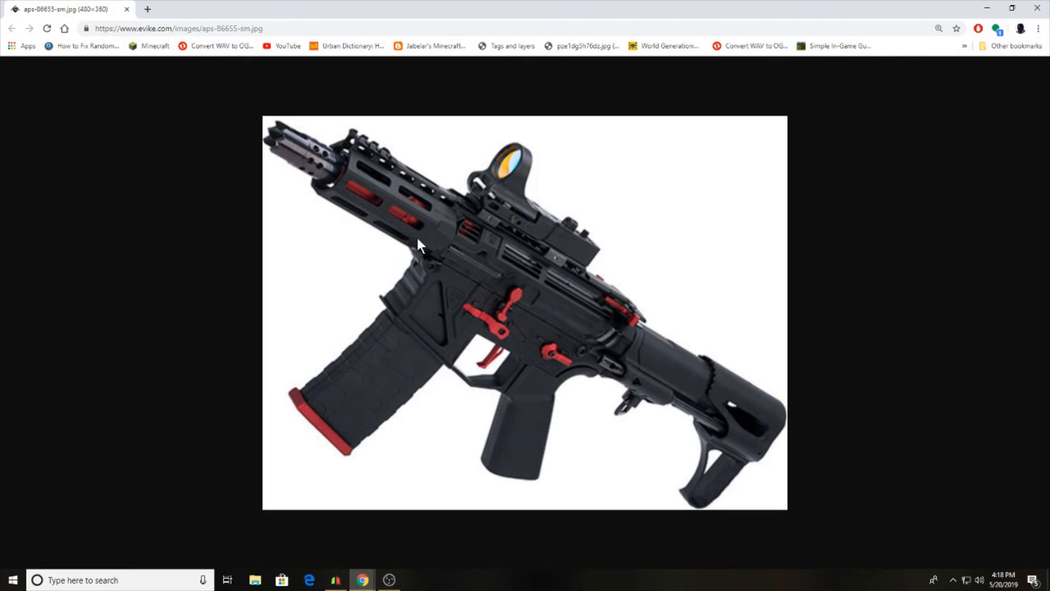
pyautogui.click(987, 8)
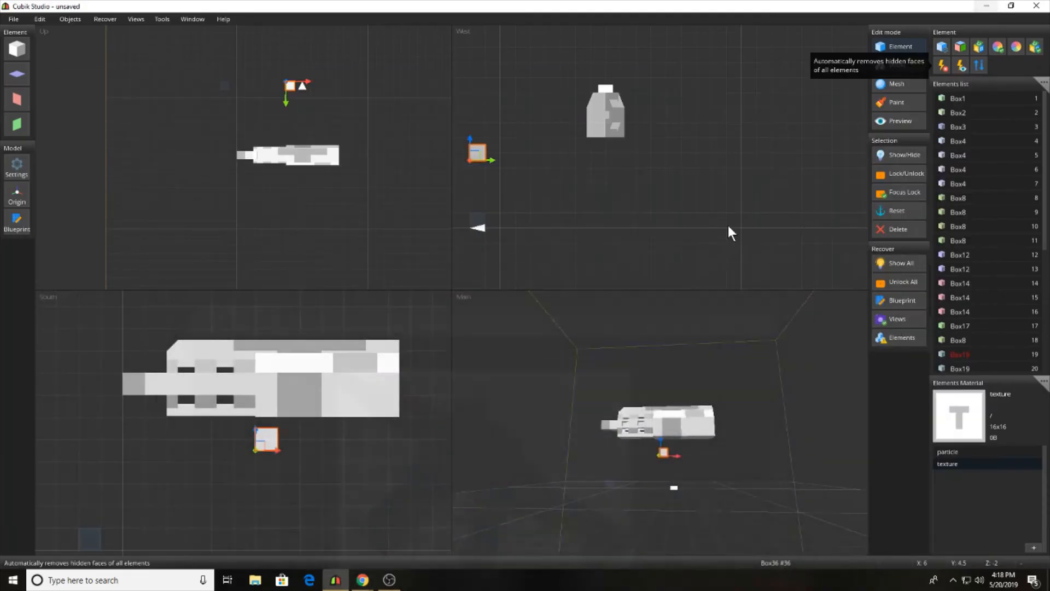
pyautogui.moveTo(279, 443); pyautogui.dragTo(278, 464)
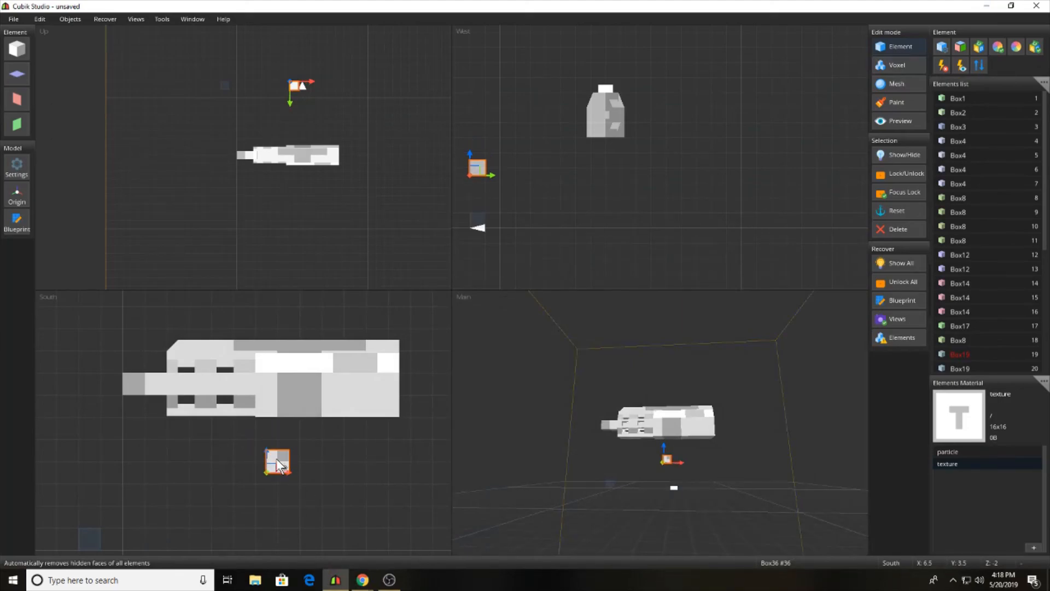
pyautogui.moveTo(277, 459); pyautogui.dragTo(320, 444, button='right')
pyautogui.moveTo(319, 444); pyautogui.dragTo(320, 433)
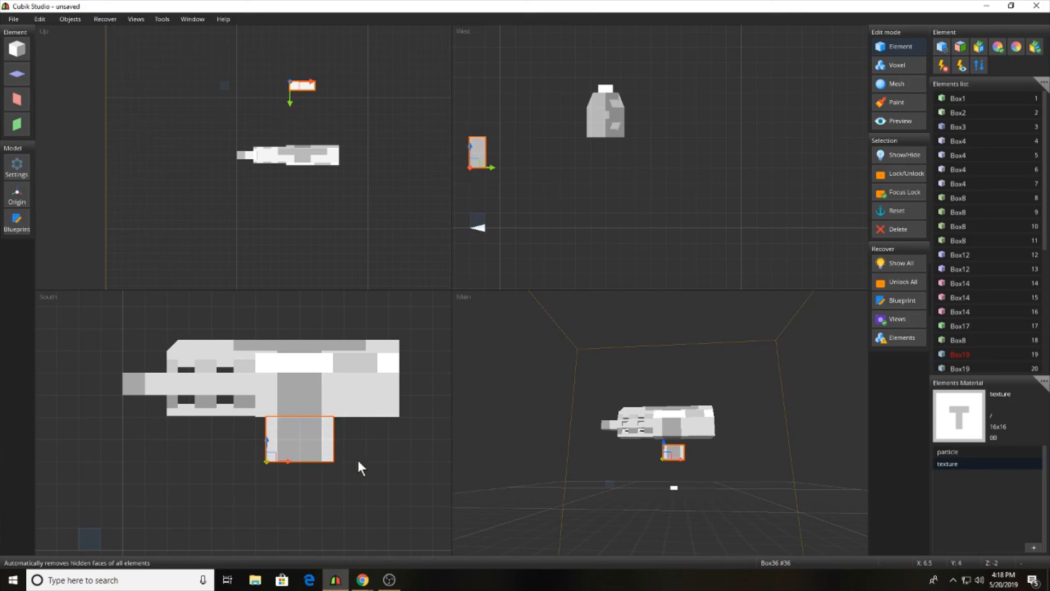
pyautogui.click(359, 461)
# Step: Move the magazine-well box beneath the receiver at Z 6 and widen it to 1.5 units in depth
pyautogui.moveTo(670, 472); pyautogui.dragTo(646, 459, button='right')
pyautogui.click(647, 456)
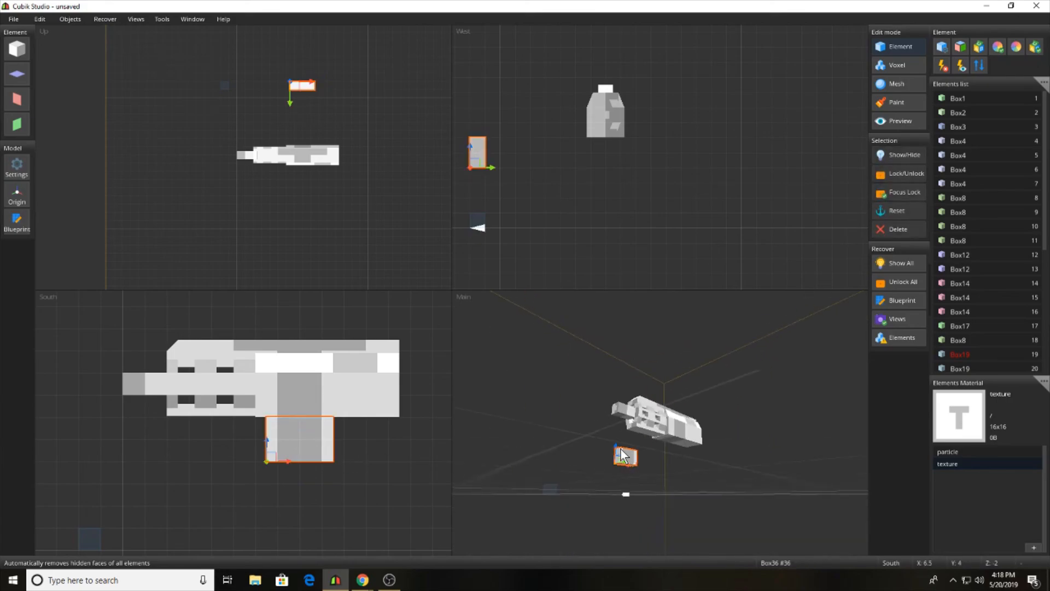
pyautogui.moveTo(285, 166); pyautogui.dragTo(287, 166)
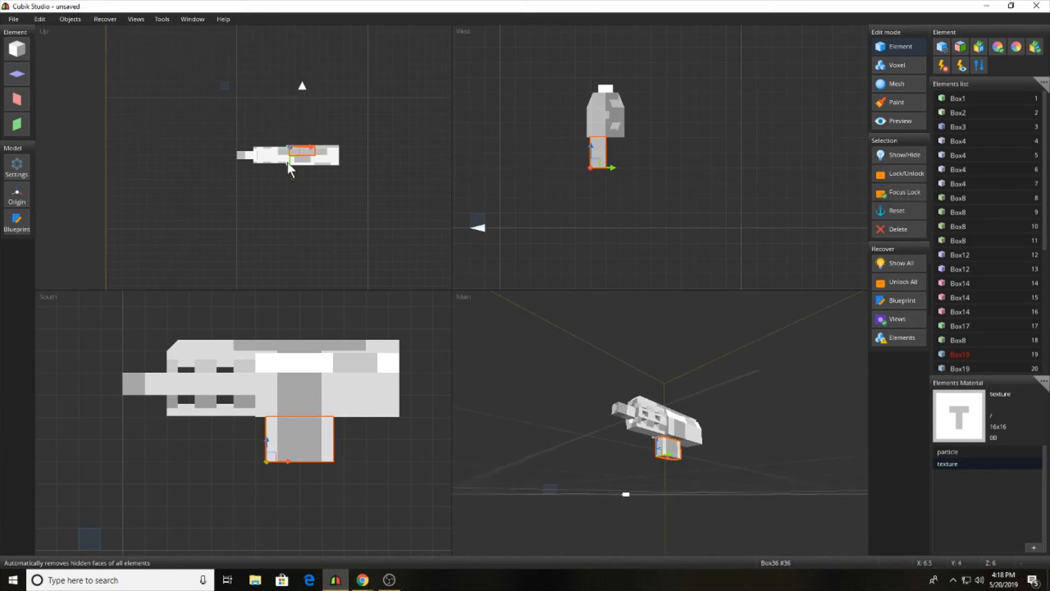
pyautogui.moveTo(293, 151); pyautogui.dragTo(293, 155, button='right')
# Step: Offset the magazine-well box by 0.25 along Z to centre it under the receiver
pyautogui.click(70, 18)
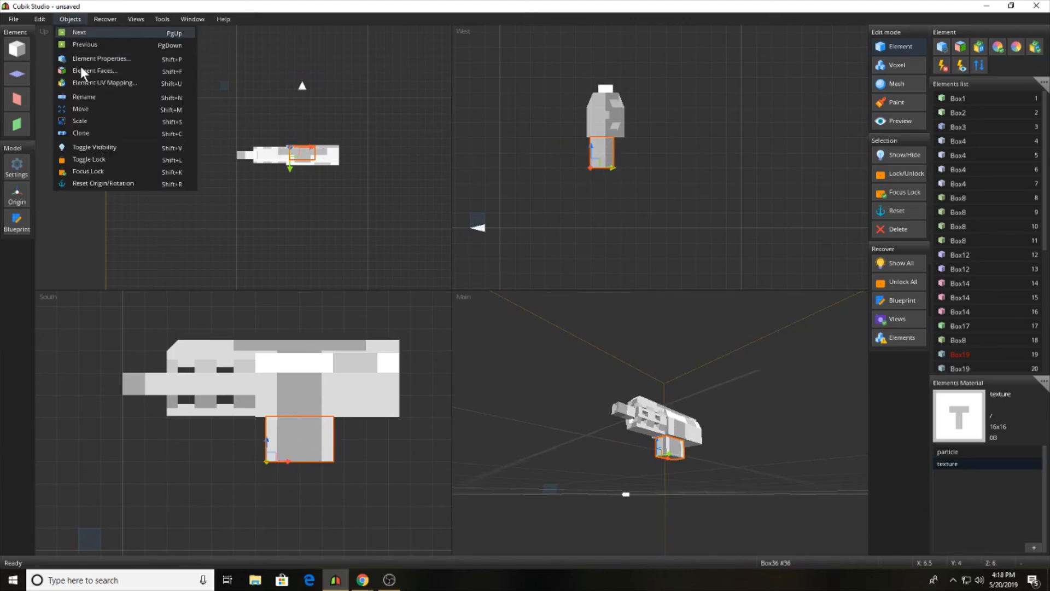
pyautogui.click(82, 68)
pyautogui.press('BackSpace')
pyautogui.click(587, 288)
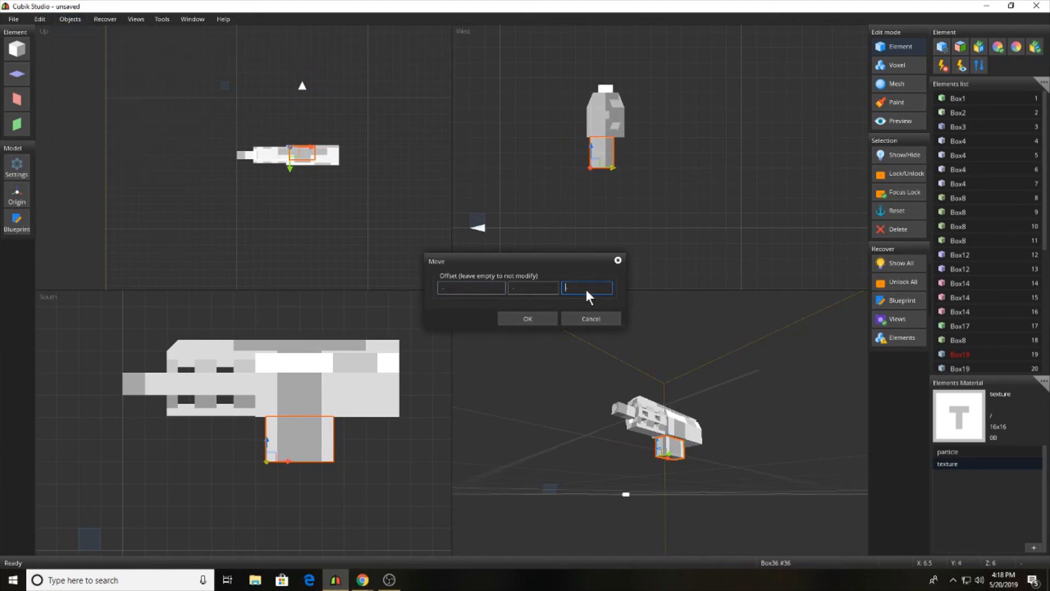
pyautogui.write('0.25')
pyautogui.press('Return')
pyautogui.click(664, 328)
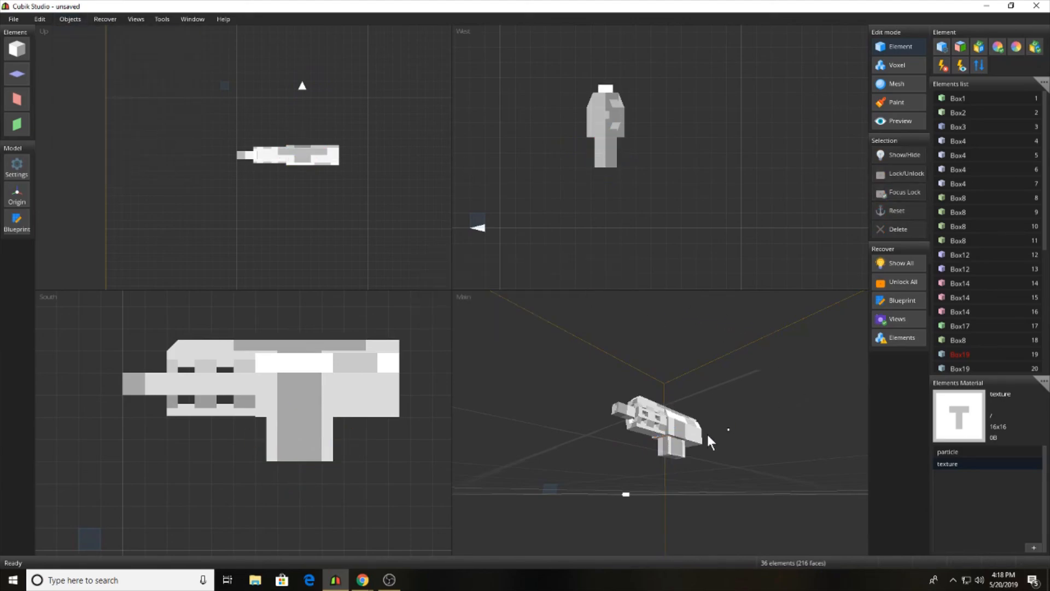
# Step: Add another cube, narrow it to half a unit and place it at the magazine well's front, X 6, Y 5
pyautogui.moveTo(708, 435); pyautogui.dragTo(679, 471, button='middle')
pyautogui.click(17, 74)
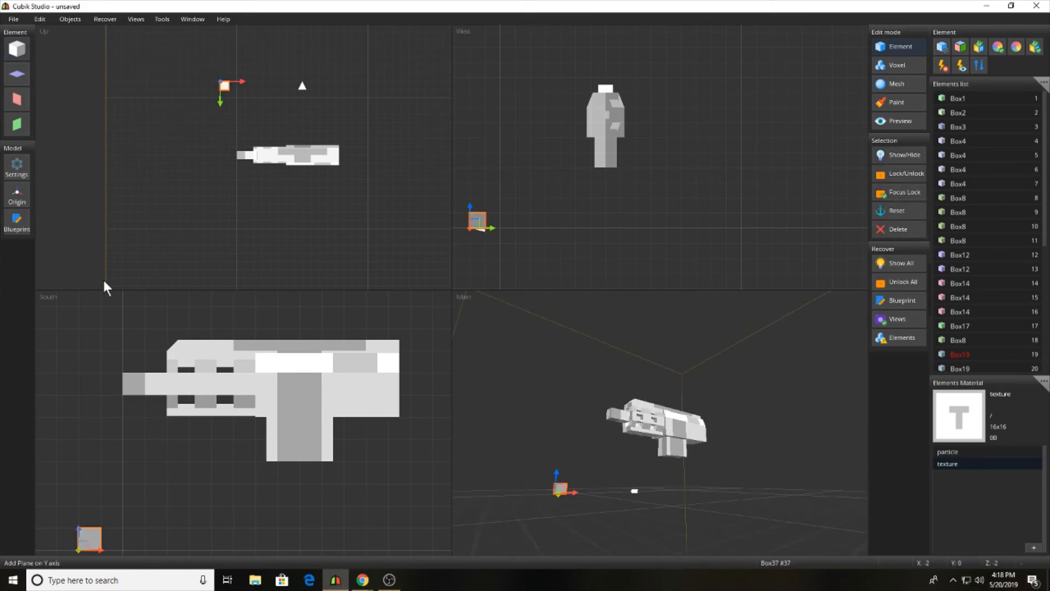
pyautogui.moveTo(87, 549); pyautogui.dragTo(267, 429)
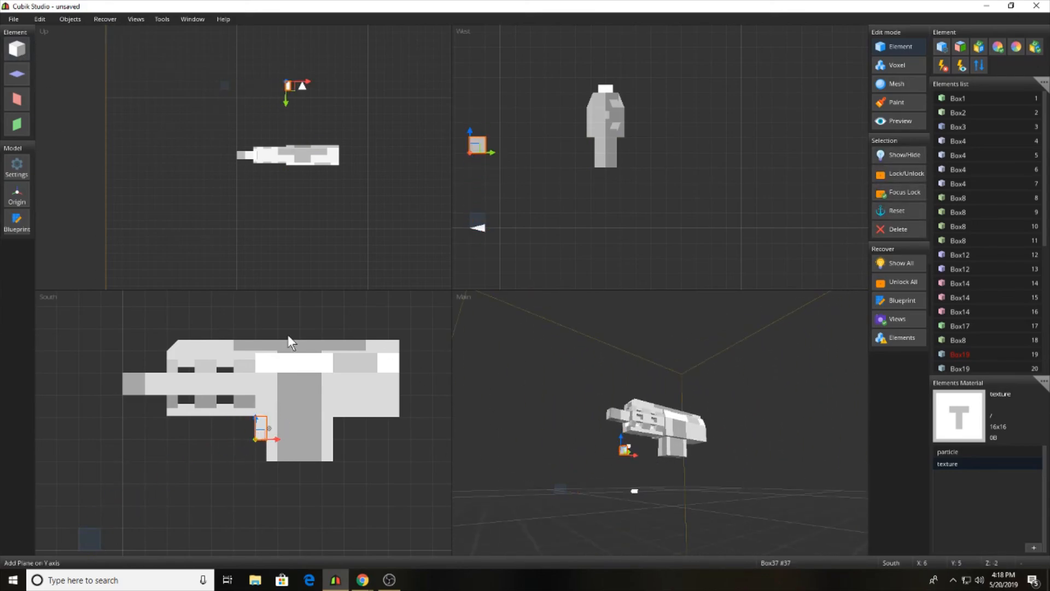
# Step: Flip the small front box around its corner, raise it one unit and try tilting it 22.5°
pyautogui.press('r')
pyautogui.moveTo(325, 113); pyautogui.dragTo(251, 132)
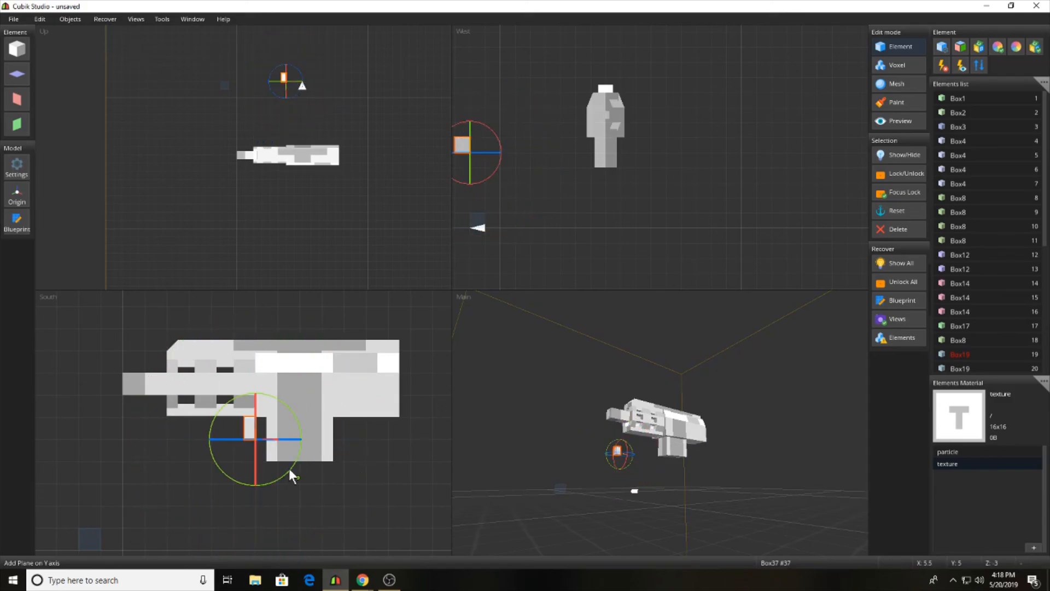
pyautogui.moveTo(290, 469); pyautogui.dragTo(232, 507)
pyautogui.press('r')
pyautogui.moveTo(256, 417); pyautogui.dragTo(256, 395)
pyautogui.press('r')
pyautogui.moveTo(276, 450); pyautogui.dragTo(282, 457)
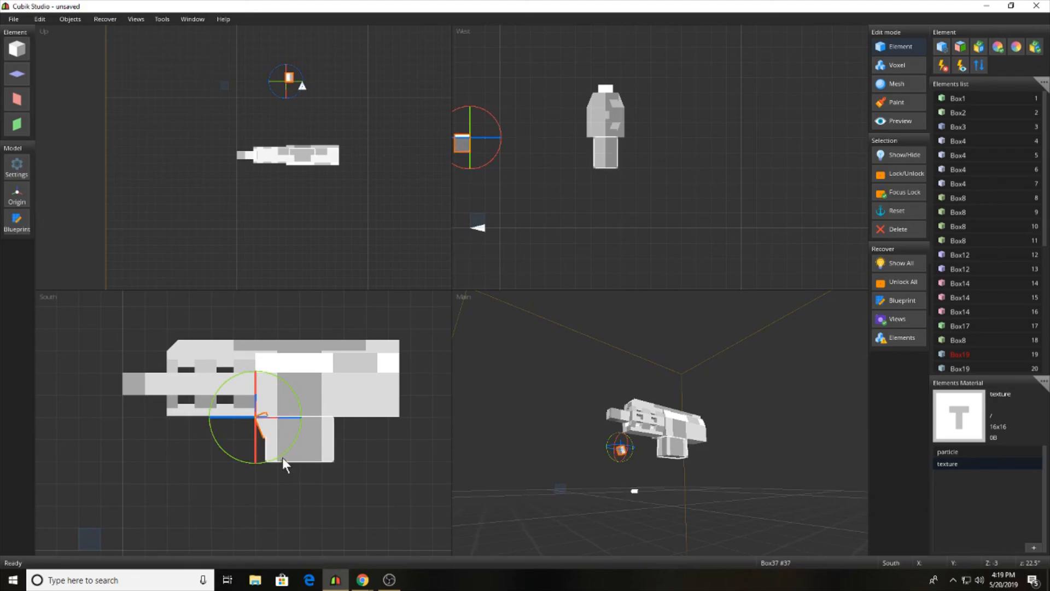
# Step: Try shortening the tilted front box to half a unit and adjusting its position under the receiver
pyautogui.click(367, 507)
pyautogui.click(257, 424)
pyautogui.press('r')
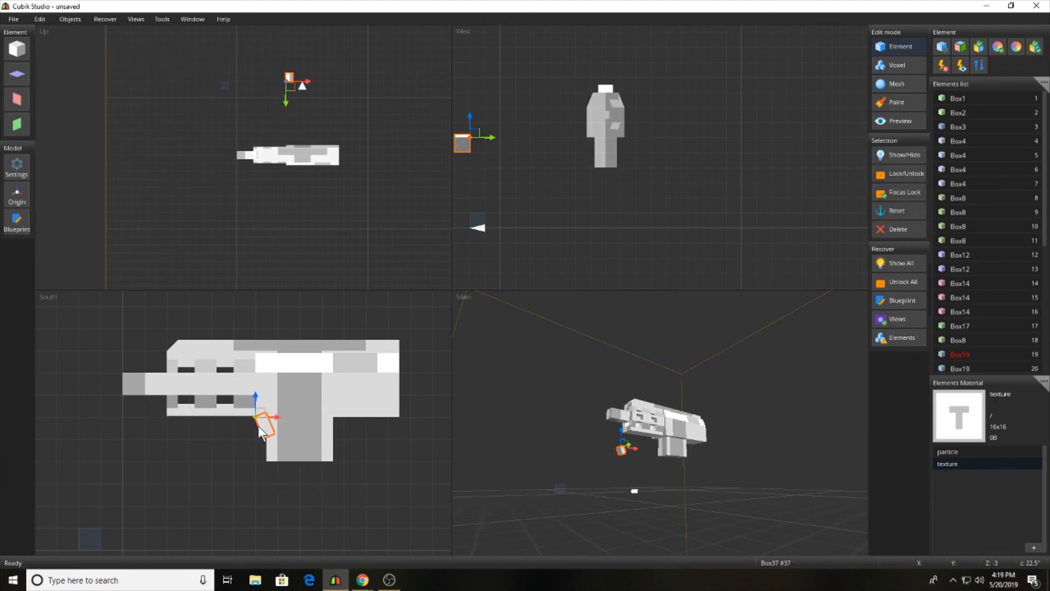
pyautogui.moveTo(265, 436); pyautogui.dragTo(267, 438)
pyautogui.moveTo(261, 420)
pyautogui.mouseDown()
pyautogui.moveTo(294, 531)
pyautogui.moveTo(329, 569)
pyautogui.moveTo(245, 425)
pyautogui.moveTo(264, 414)
pyautogui.moveTo(272, 435)
pyautogui.moveTo(258, 406)
pyautogui.mouseUp()
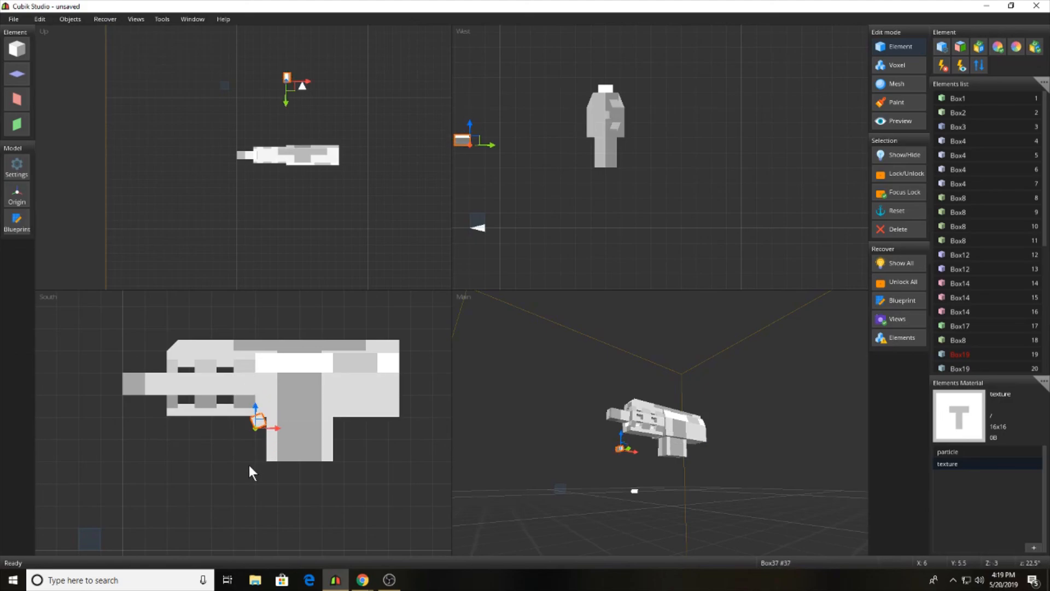
# Step: Rotate the small front box upright and flip it 180° about the vertical axis so it hangs below its pivot
pyautogui.press('r')
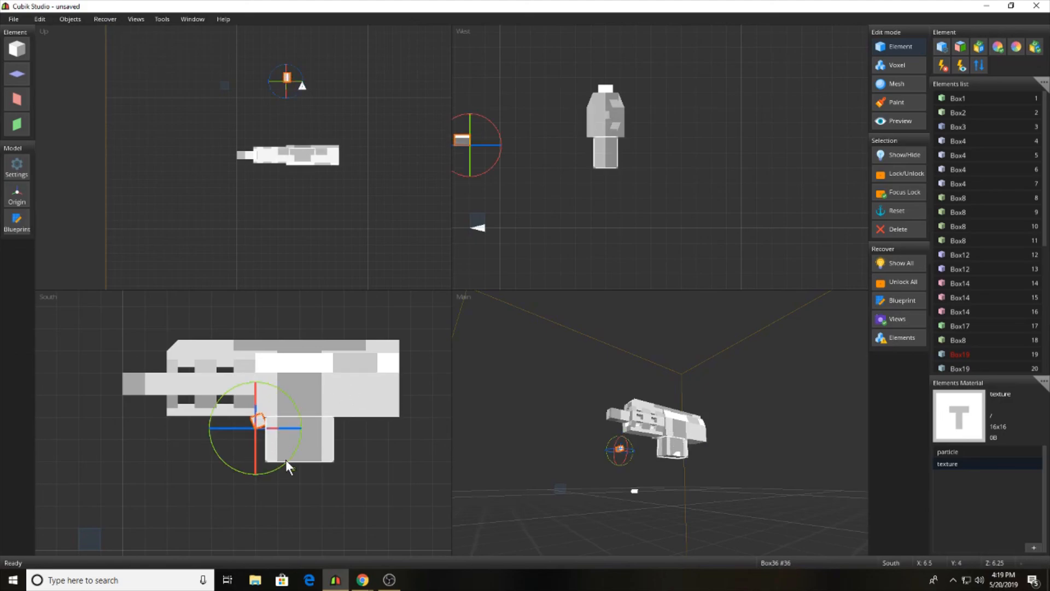
pyautogui.moveTo(286, 460); pyautogui.dragTo(237, 469)
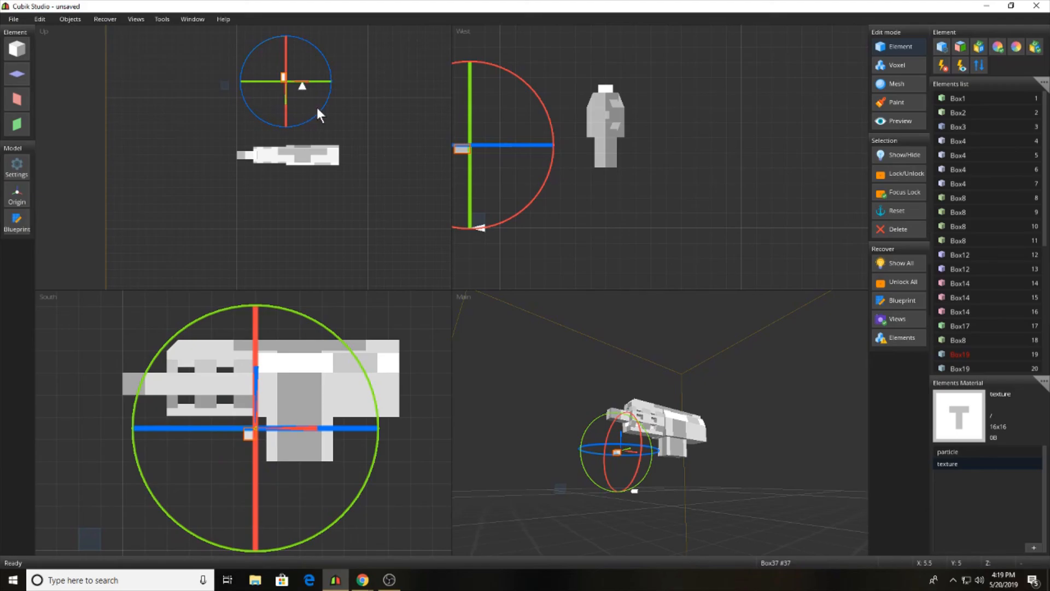
pyautogui.moveTo(317, 107); pyautogui.dragTo(255, 142)
pyautogui.press('r')
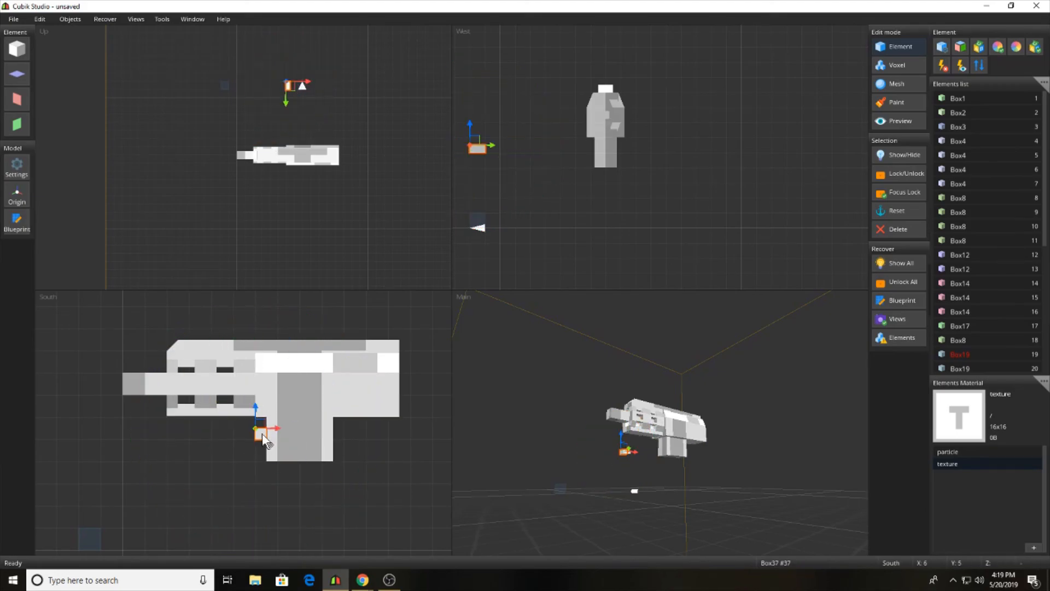
# Step: Raise the front box to the receiver's underside, lengthen it and tilt it 22.5° to slope into the magazine well
pyautogui.press('s')
pyautogui.moveTo(262, 435); pyautogui.dragTo(261, 415)
pyautogui.press('s')
pyautogui.moveTo(262, 453)
pyautogui.mouseDown()
pyautogui.moveTo(262, 441)
pyautogui.moveTo(268, 455)
pyautogui.mouseUp()
pyautogui.press('r')
pyautogui.press('r')
pyautogui.click(417, 471)
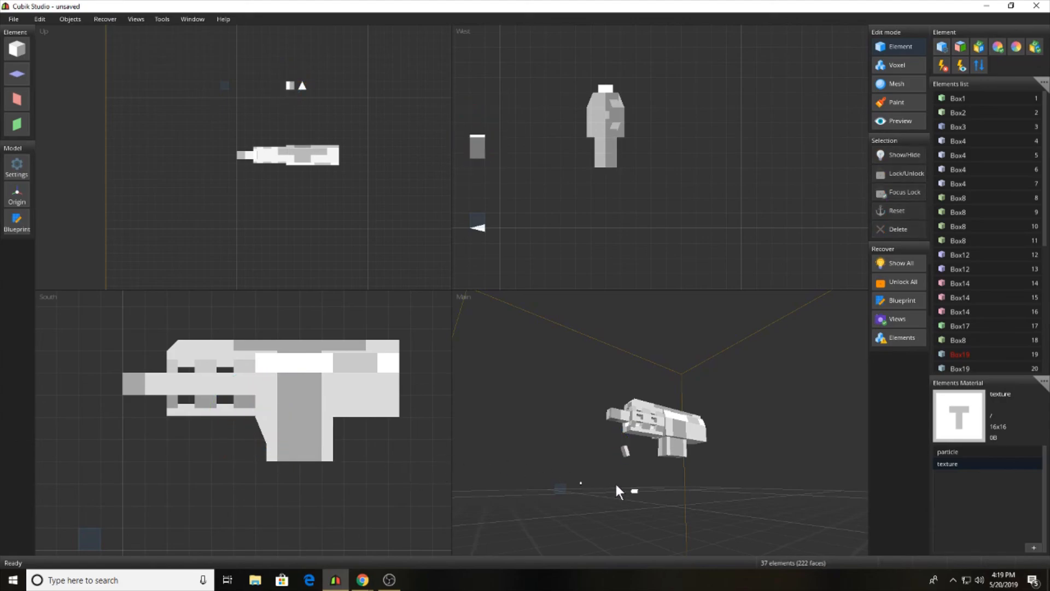
# Step: Move the sloped front box along Z to line up with the magazine well under the receiver
pyautogui.click(626, 450)
pyautogui.moveTo(294, 100); pyautogui.dragTo(276, 168)
pyautogui.click(541, 340)
# Step: Add a new box for the magazine well's front lip and check the magazine well's shape in the browser's reference photo
pyautogui.moveTo(749, 497); pyautogui.dragTo(601, 432, button='middle')
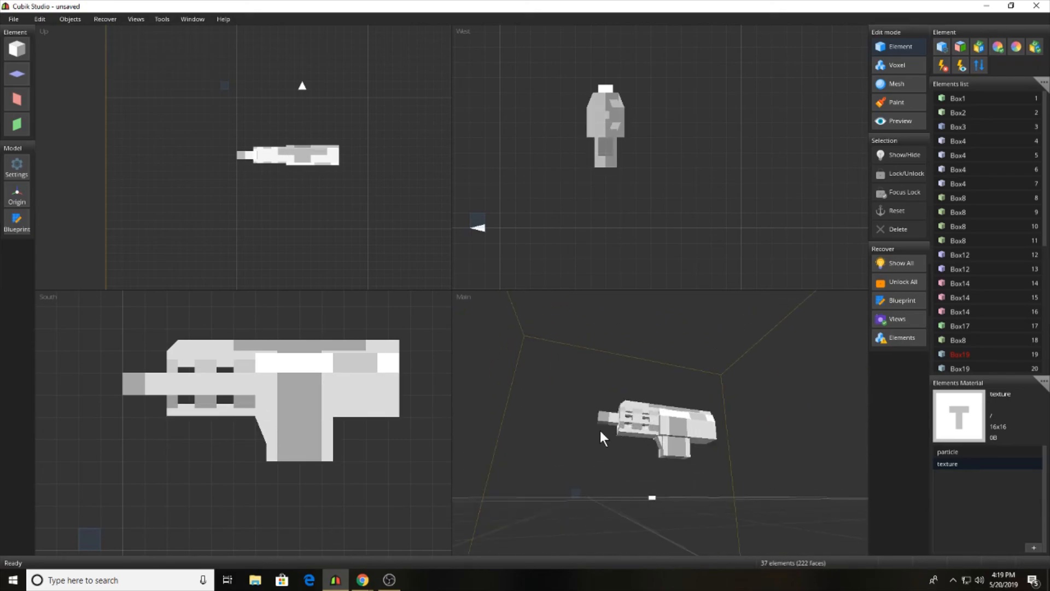
pyautogui.click(16, 49)
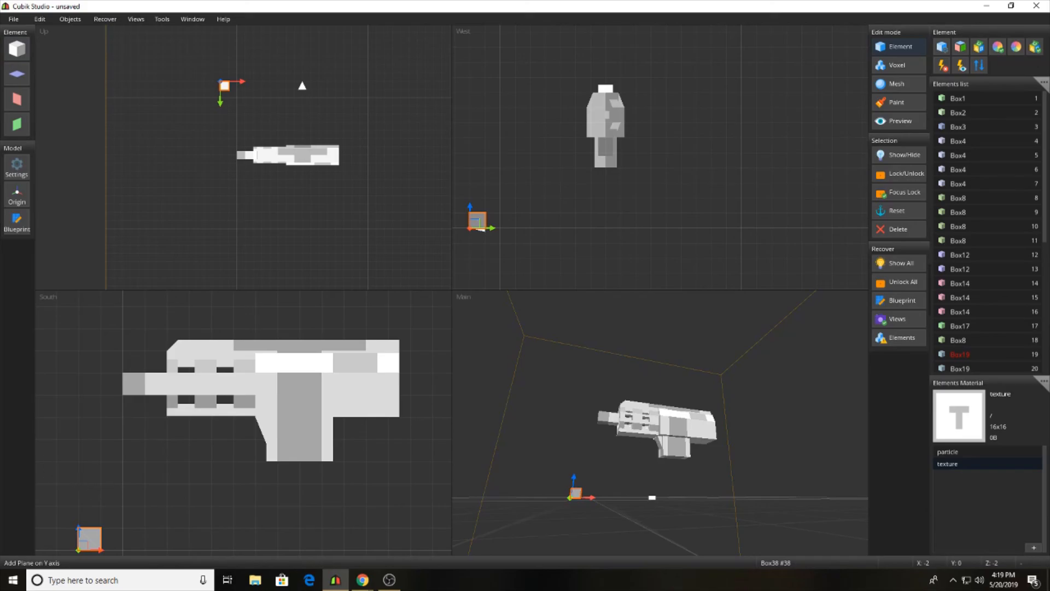
pyautogui.click(378, 561)
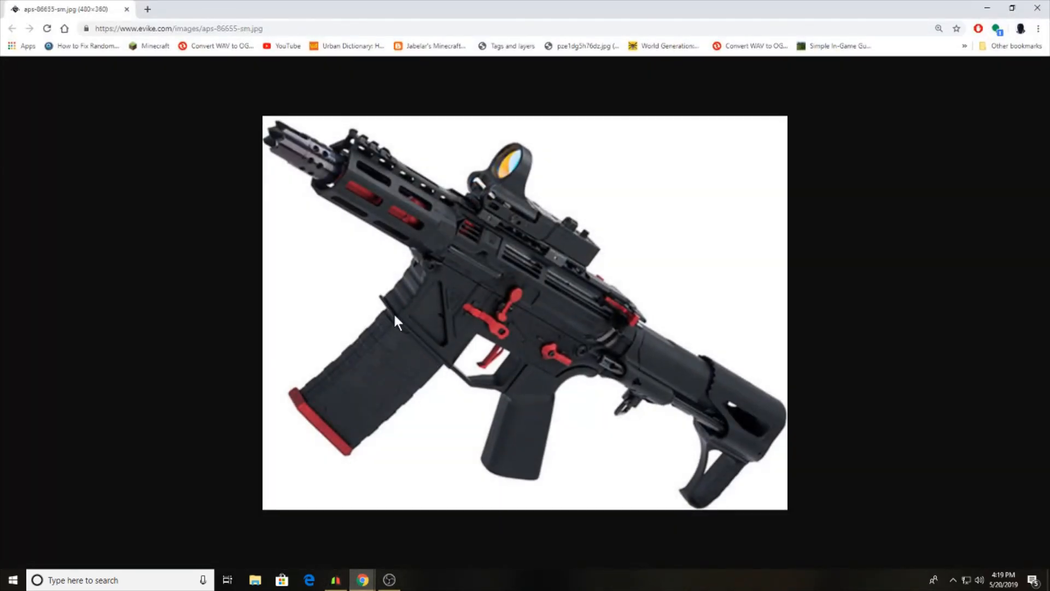
pyautogui.click(987, 9)
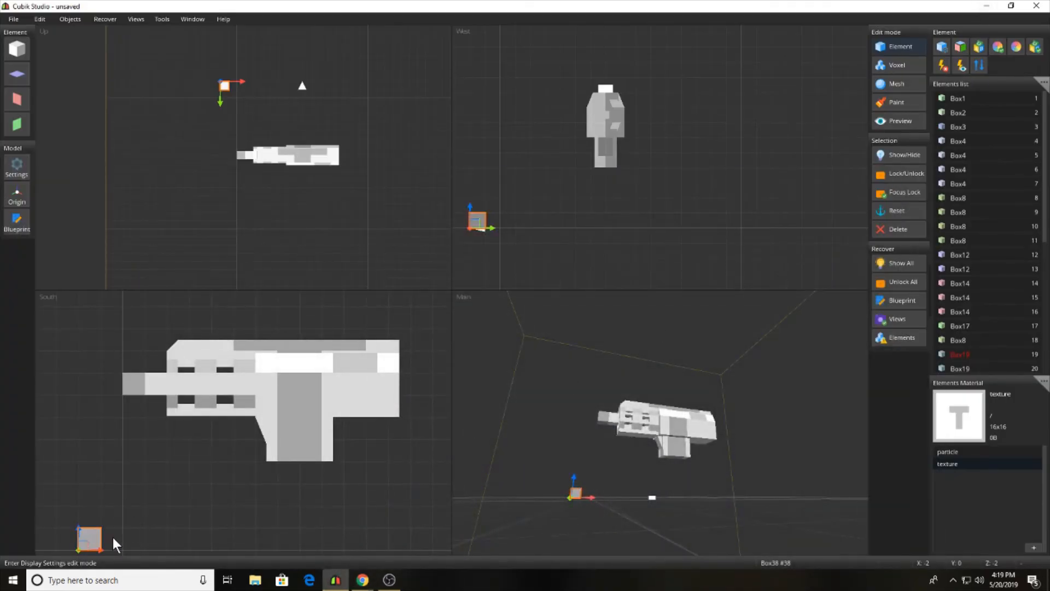
# Step: Place the new box at X 6, Y 4, Z 6 by the well's lower front corner, half a unit long and high, widened past the well's sides
pyautogui.moveTo(112, 537); pyautogui.dragTo(258, 462)
pyautogui.moveTo(286, 104); pyautogui.dragTo(285, 167)
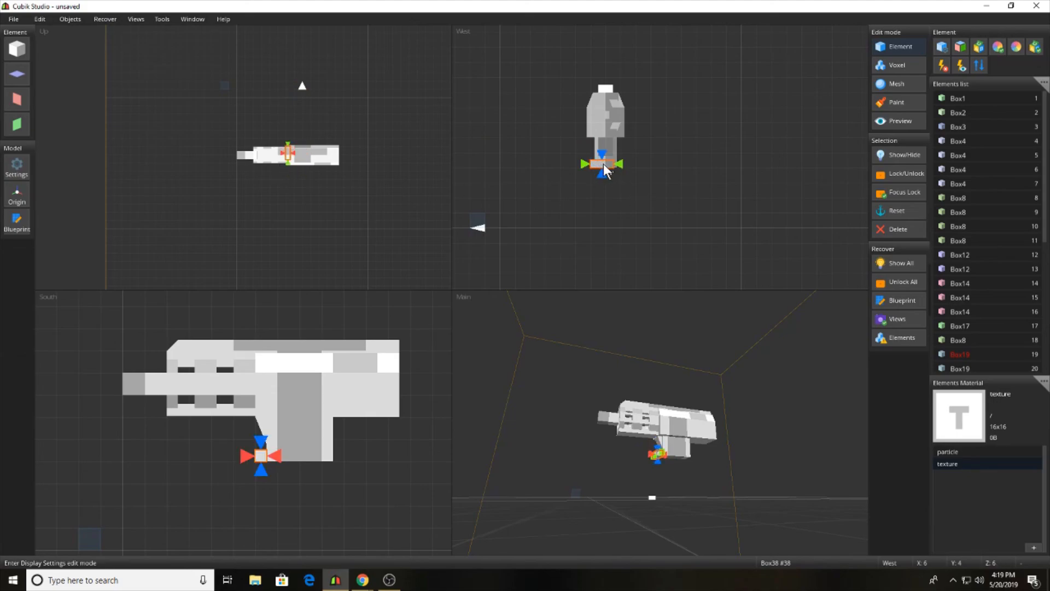
pyautogui.keyDown('ctrl'); pyautogui.moveTo(608, 163); pyautogui.dragTo(621, 164); pyautogui.keyUp('ctrl')
pyautogui.click(687, 225)
pyautogui.moveTo(759, 515); pyautogui.dragTo(629, 458, button='right')
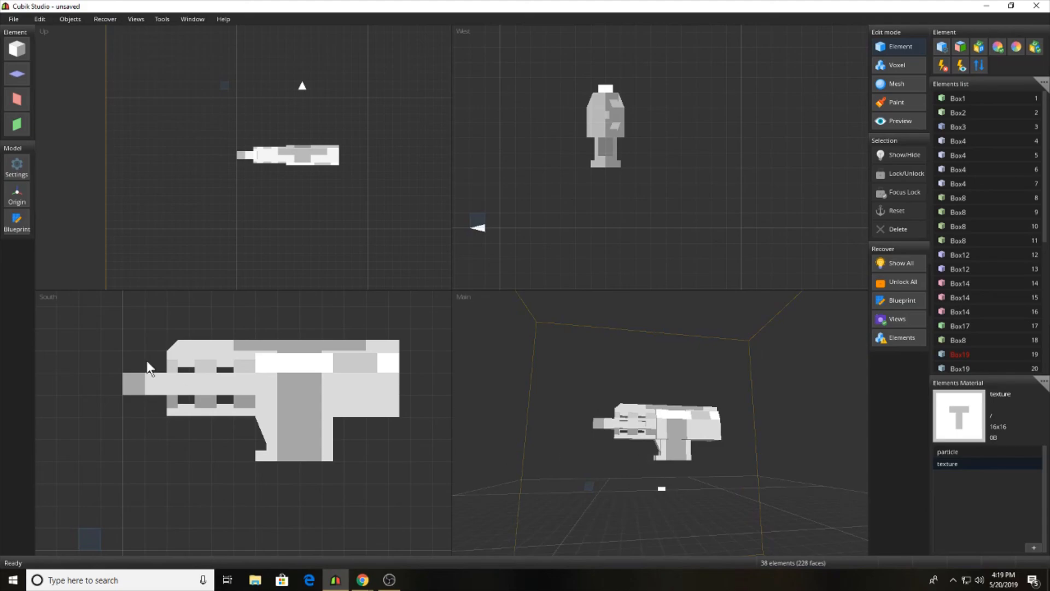
# Step: Add another box half a unit long beneath the front lip and widen it to match the lip
pyautogui.click(17, 48)
pyautogui.moveTo(91, 539); pyautogui.dragTo(241, 543)
pyautogui.press('r')
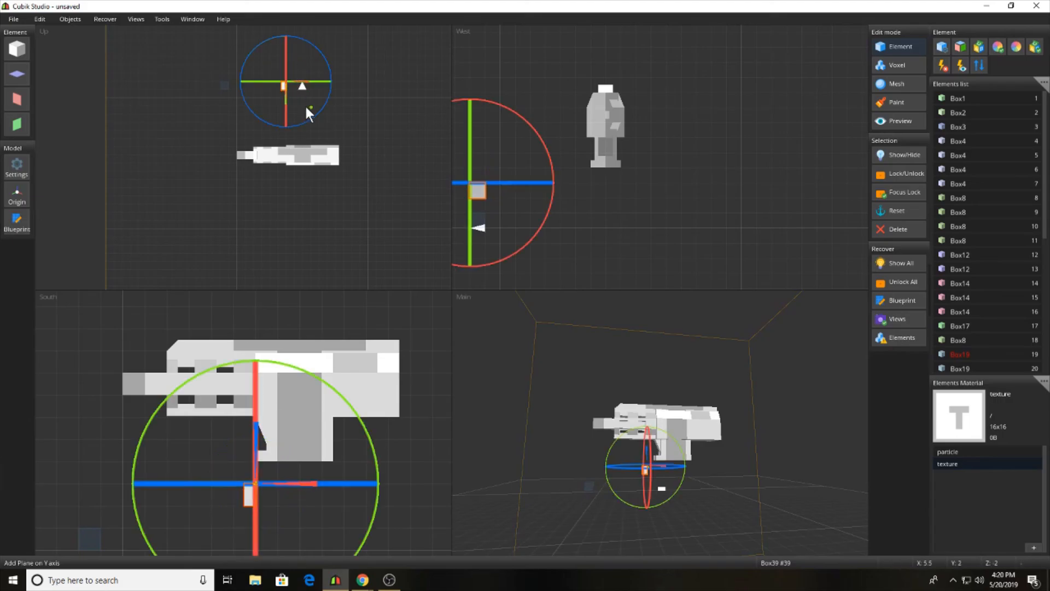
pyautogui.moveTo(317, 107)
pyautogui.mouseDown()
pyautogui.moveTo(264, 126)
pyautogui.moveTo(289, 136)
pyautogui.moveTo(336, 105)
pyautogui.moveTo(311, 115)
pyautogui.mouseUp()
pyautogui.press('t')
pyautogui.moveTo(492, 184); pyautogui.dragTo(585, 174)
pyautogui.press('s')
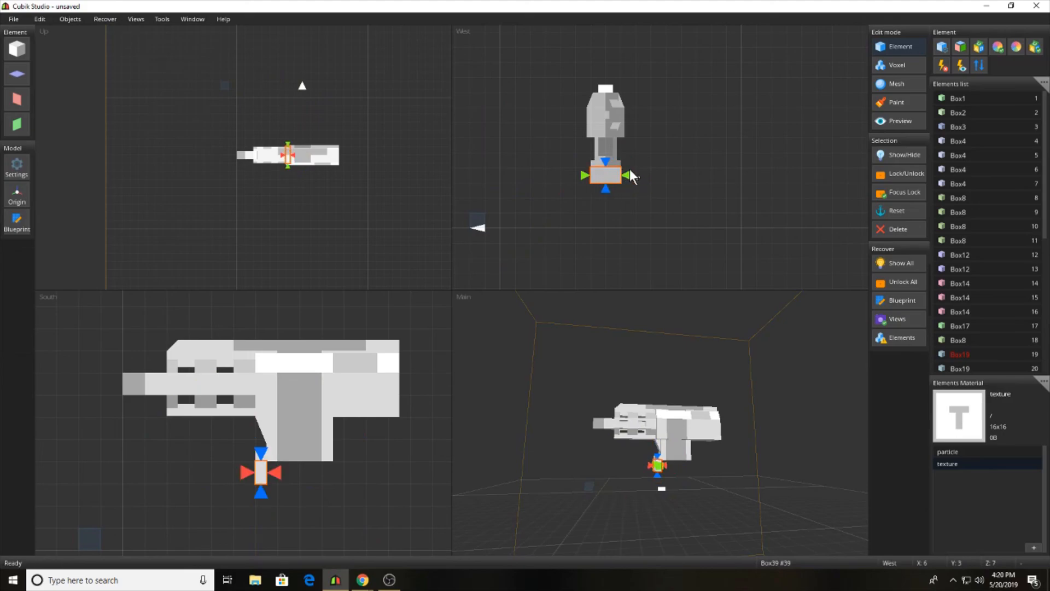
# Step: Tilt the box beneath the front lip by 22.5° so it slopes down toward the well's bottom edge
pyautogui.press('r')
pyautogui.moveTo(287, 487); pyautogui.dragTo(237, 526)
pyautogui.click(304, 484)
pyautogui.click(244, 462)
pyautogui.press('r')
pyautogui.click(306, 505)
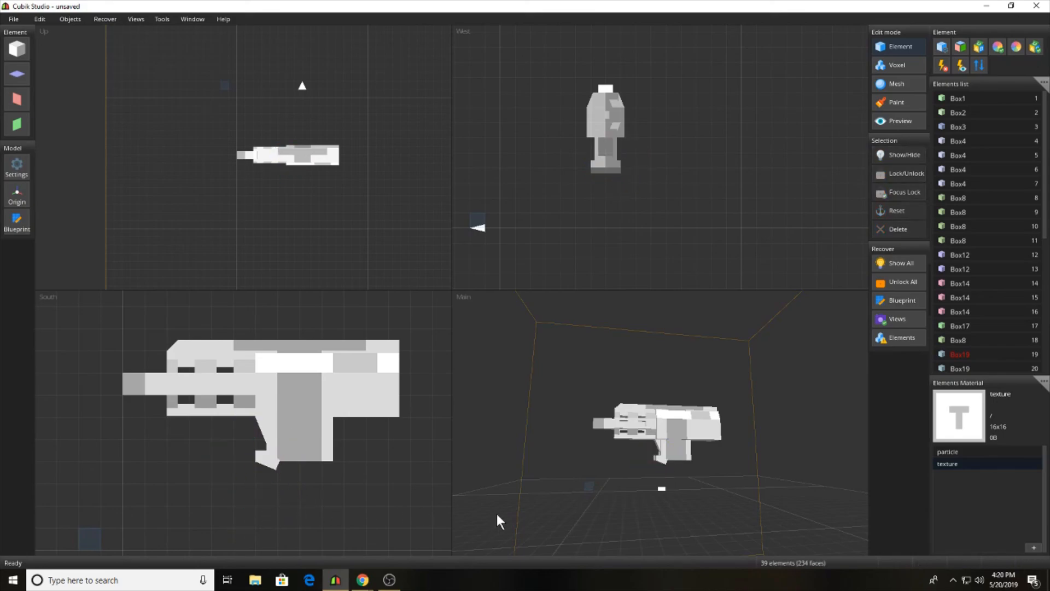
# Step: Add a flat box about 2.5 units long and 0.5 high at X 7, Y 3.5, Z 6 across the well's bottom, widened to match the lip
pyautogui.moveTo(575, 510); pyautogui.dragTo(585, 469, button='middle')
pyautogui.scroll(2, 585, 468)
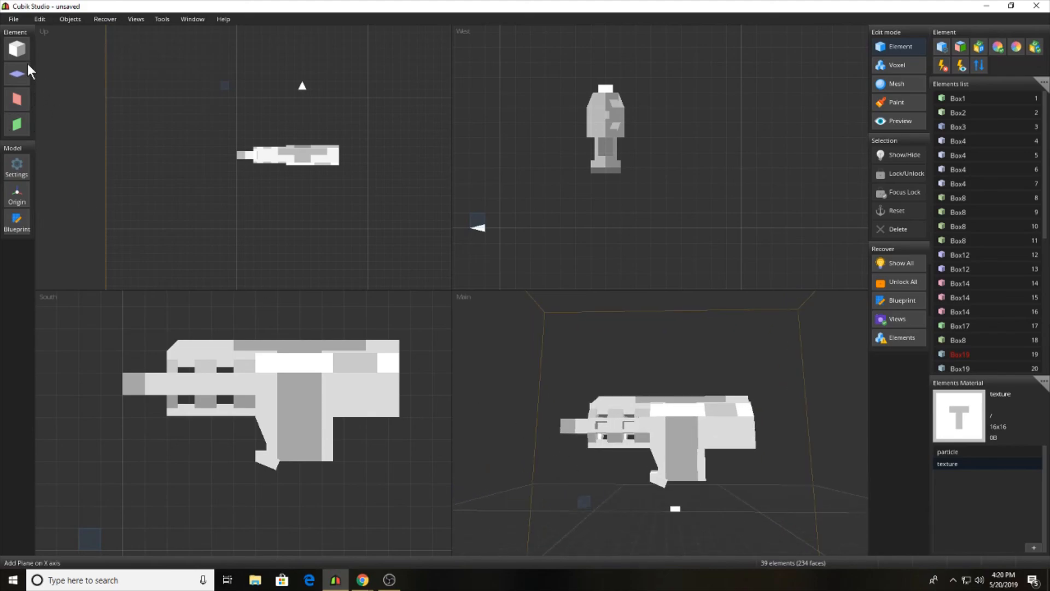
pyautogui.click(17, 73)
pyautogui.moveTo(95, 533); pyautogui.dragTo(325, 473)
pyautogui.click(325, 472)
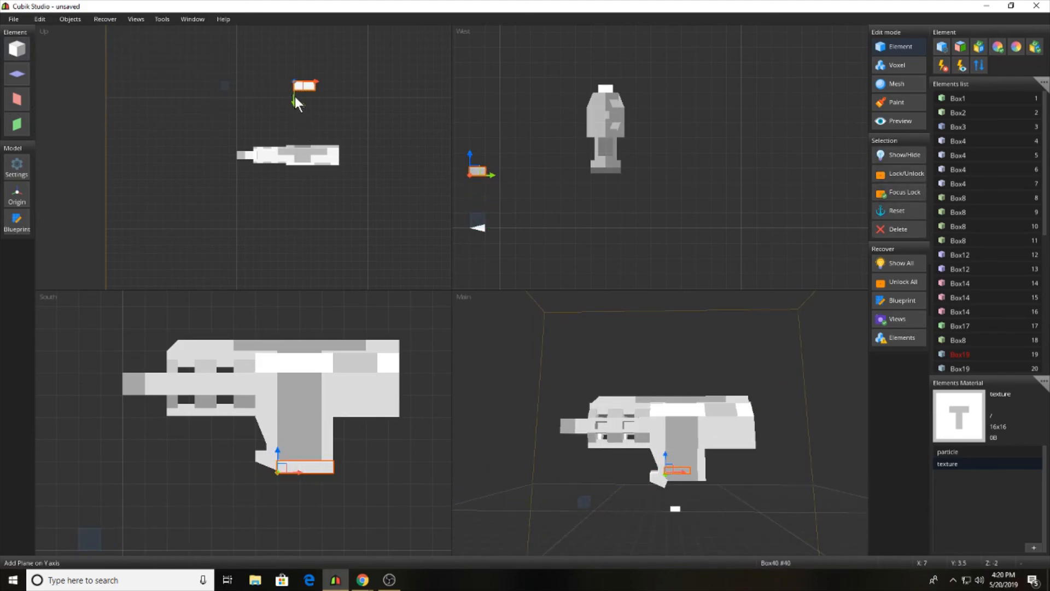
pyautogui.moveTo(295, 97); pyautogui.dragTo(306, 161)
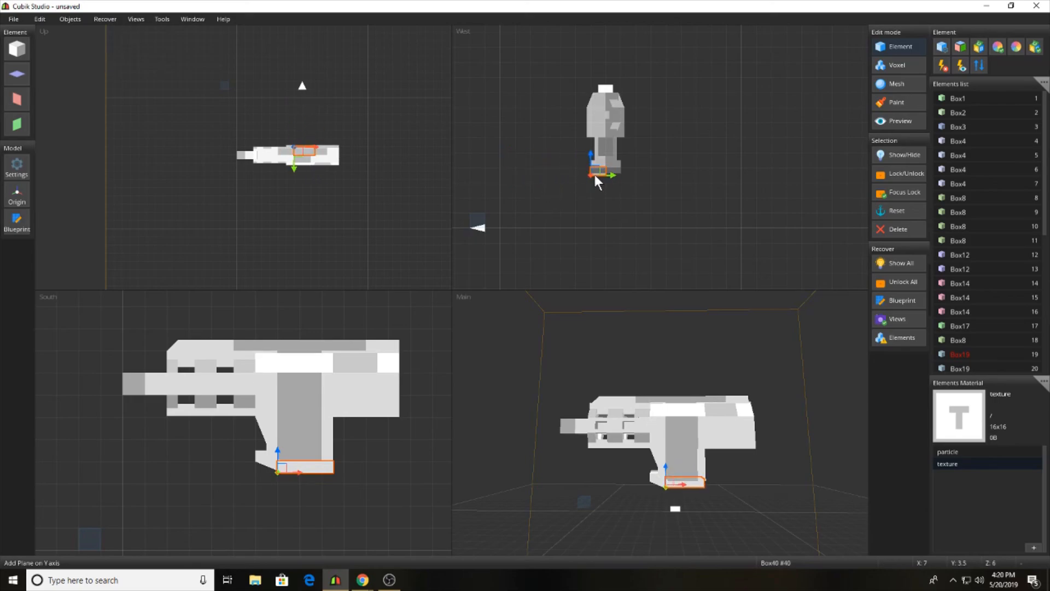
pyautogui.keyDown('shift'); pyautogui.moveTo(595, 175); pyautogui.dragTo(611, 177); pyautogui.keyUp('shift')
pyautogui.moveTo(757, 445); pyautogui.dragTo(763, 423)
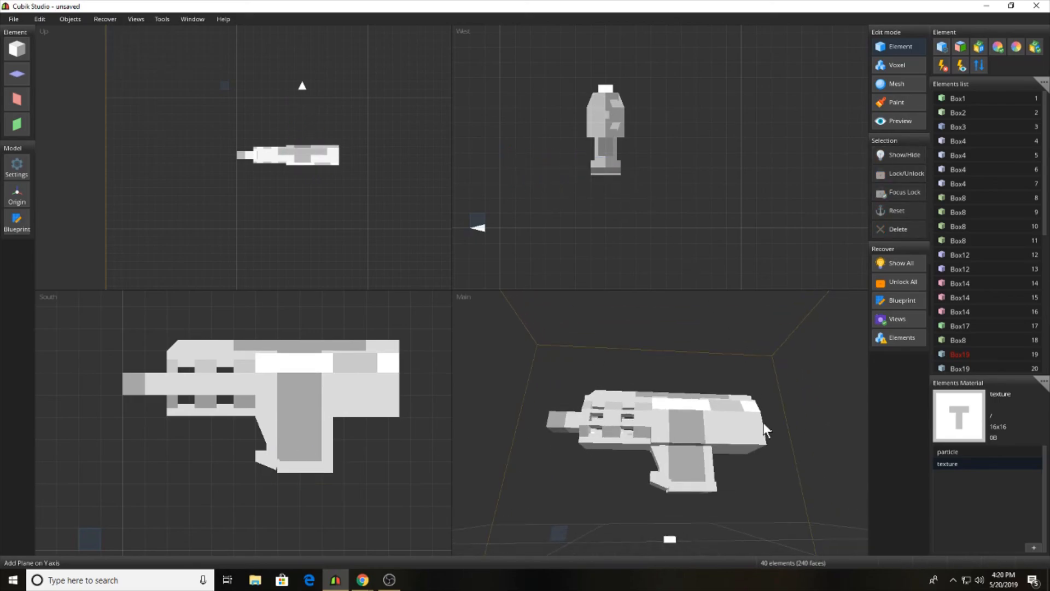
# Step: Offset the flat bottom box by -0.05 along X so it meets the sloped front piece
pyautogui.click(706, 489)
pyautogui.click(68, 19)
pyautogui.click(77, 106)
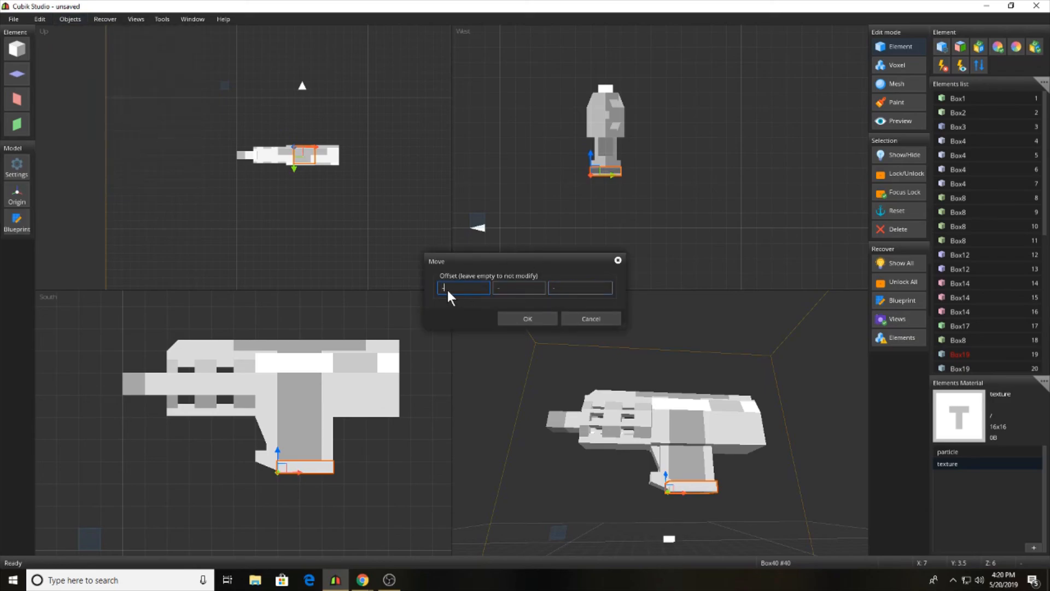
pyautogui.press('Return')
pyautogui.click(405, 487)
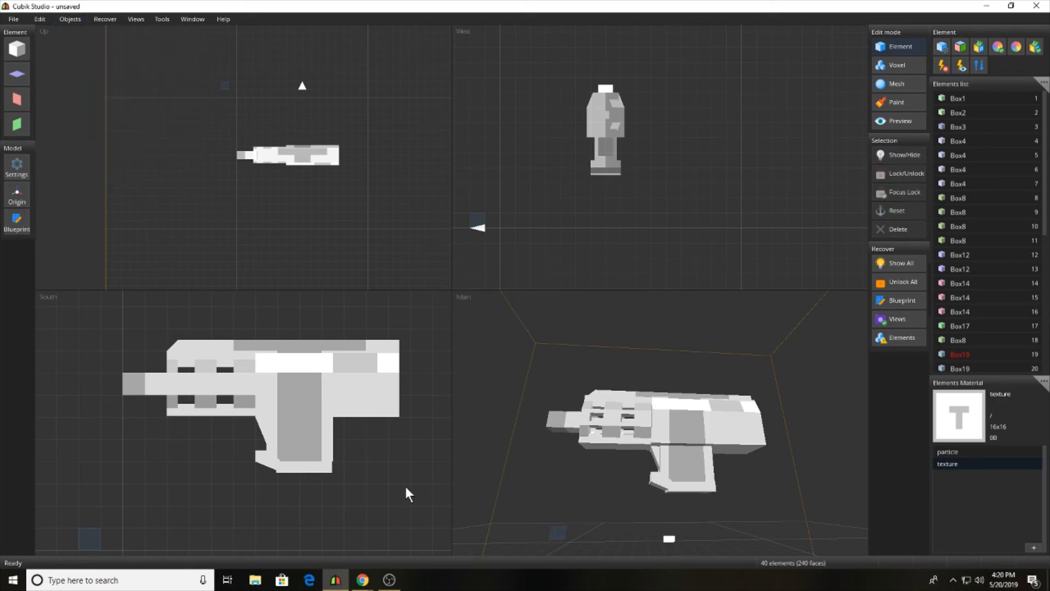
# Step: Raise the flat bottom box by 0.05 along Y
pyautogui.click(293, 469)
pyautogui.click(70, 20)
pyautogui.click(82, 108)
pyautogui.click(513, 287)
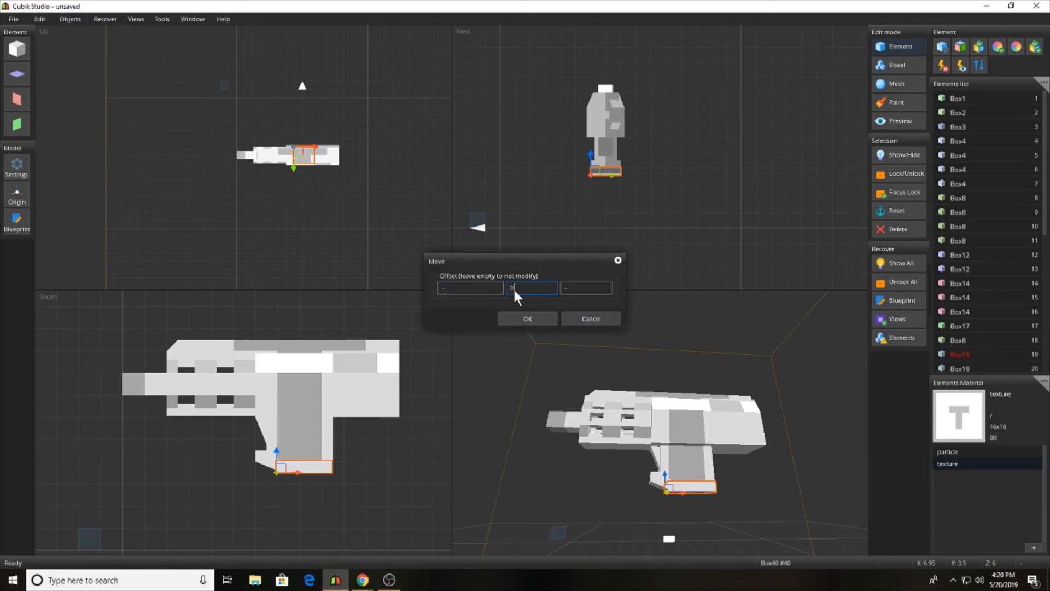
pyautogui.press('Return')
pyautogui.click(417, 454)
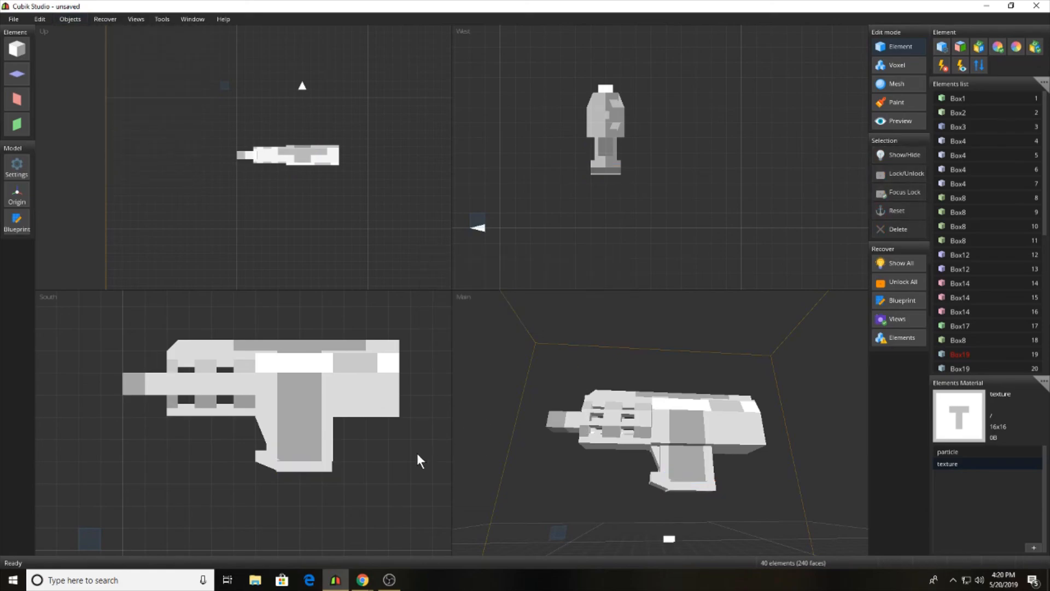
# Step: Raise the flat bottom box by two more 0.05 offsets to Y 3.65, level with the sloped piece's lower edge
pyautogui.moveTo(569, 487); pyautogui.dragTo(704, 498, button='middle')
pyautogui.click(695, 486)
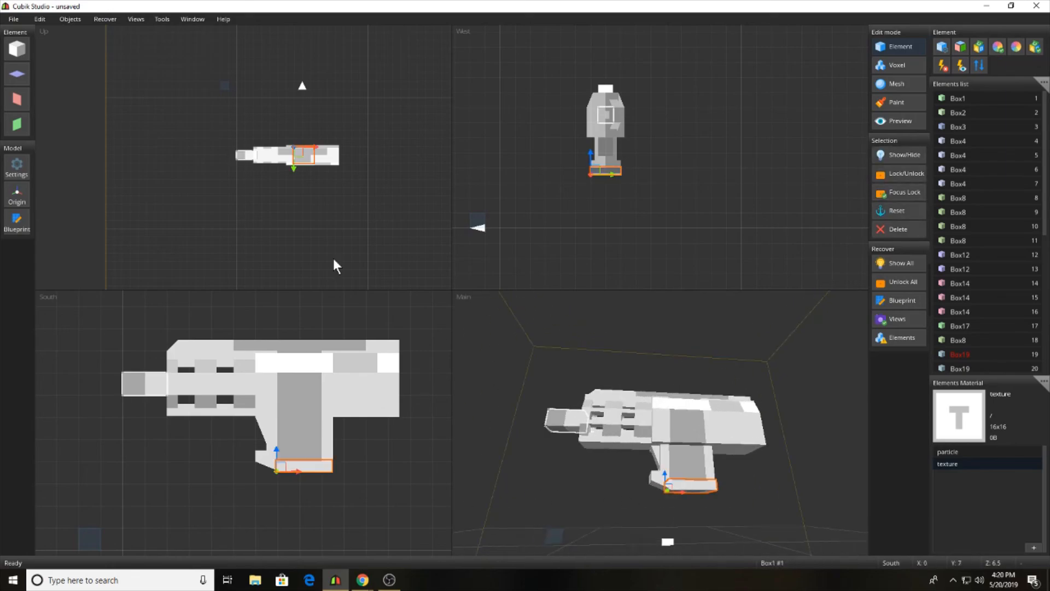
pyautogui.click(70, 19)
pyautogui.click(77, 109)
pyautogui.click(527, 319)
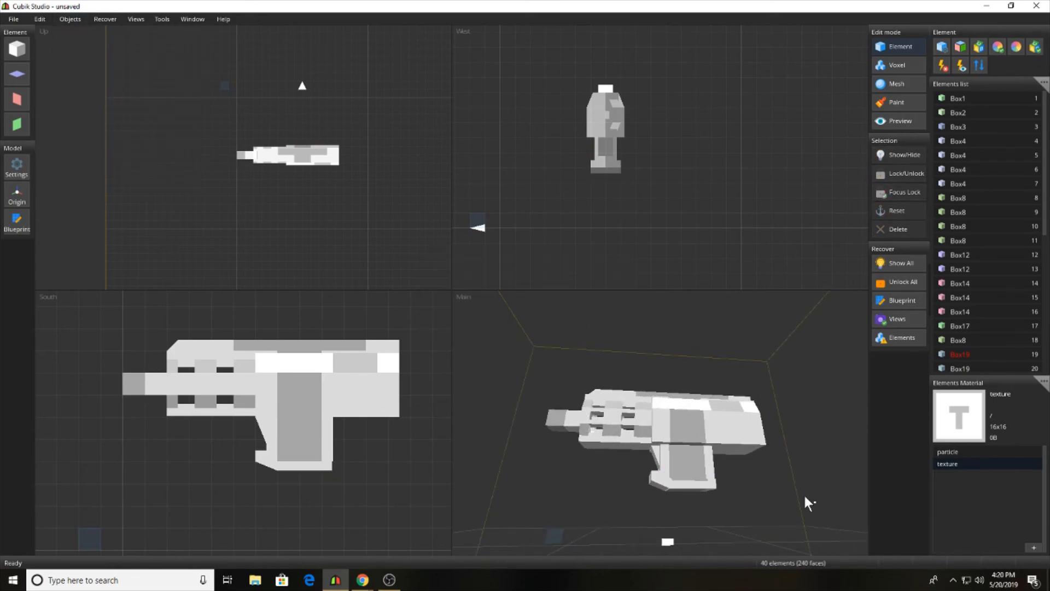
pyautogui.moveTo(803, 494); pyautogui.dragTo(693, 492, button='middle')
pyautogui.click(687, 488)
pyautogui.click(60, 15)
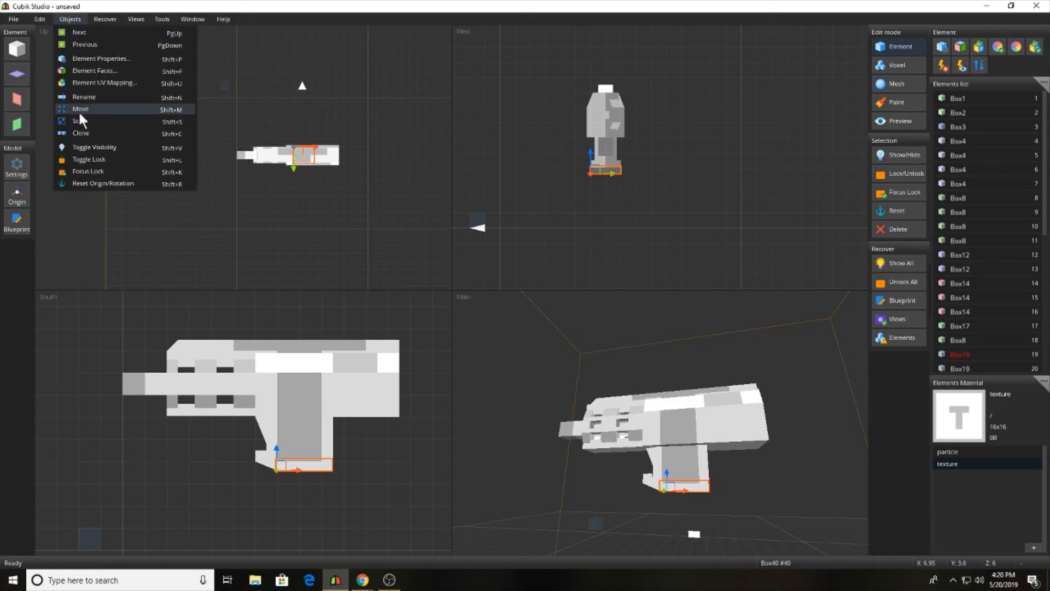
pyautogui.click(77, 110)
pyautogui.click(511, 314)
pyautogui.click(705, 388)
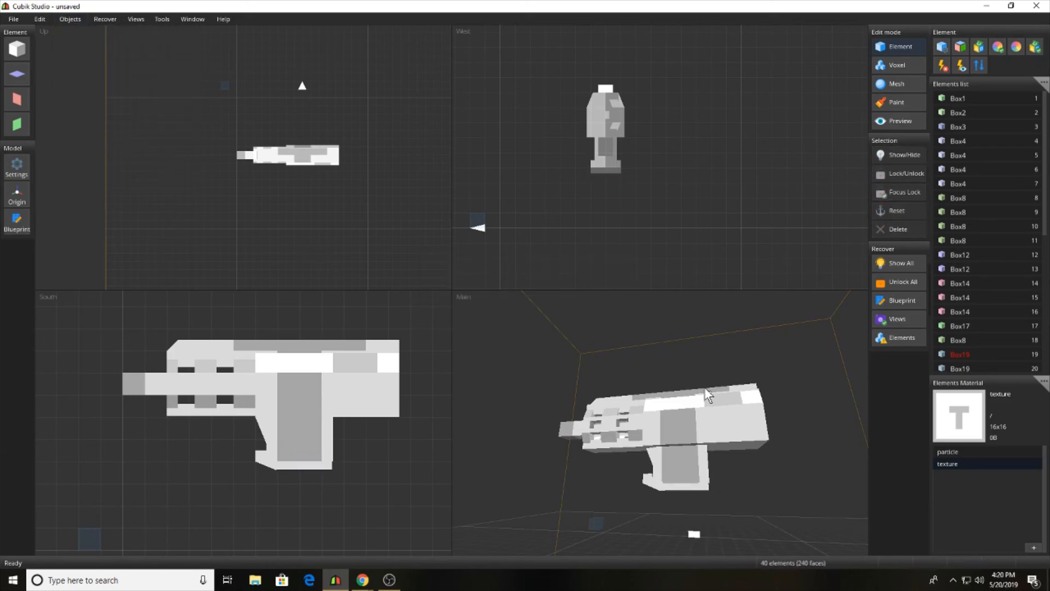
# Step: Select the front lip, sloped piece and flat bottom box together and scale them to 0.9 along Z
pyautogui.moveTo(705, 388); pyautogui.dragTo(663, 483, button='middle')
pyautogui.click(681, 485)
pyautogui.click(663, 483)
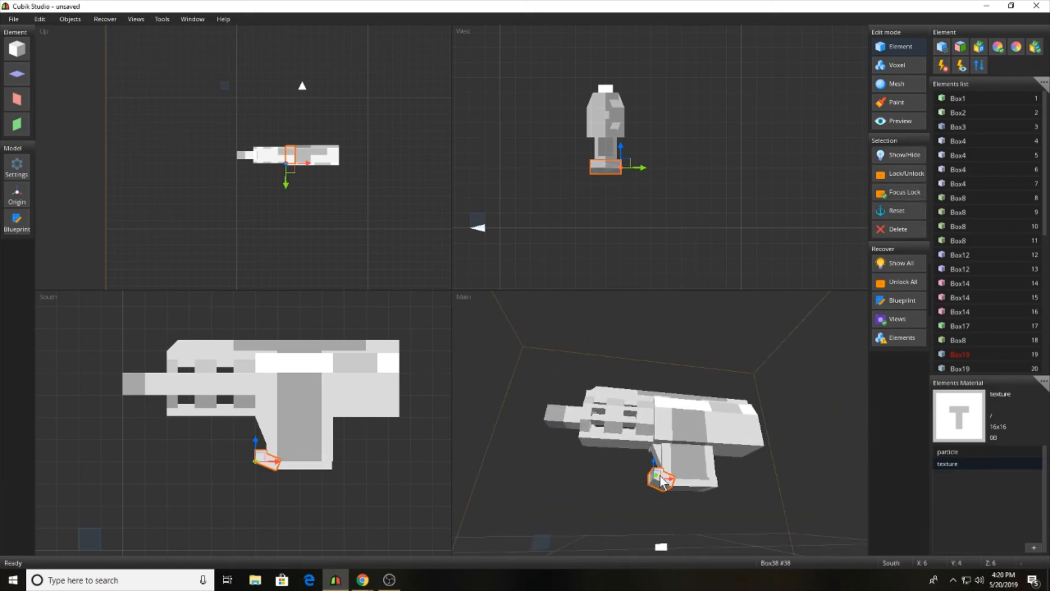
pyautogui.moveTo(743, 486); pyautogui.dragTo(222, 25, button='middle')
pyautogui.click(70, 19)
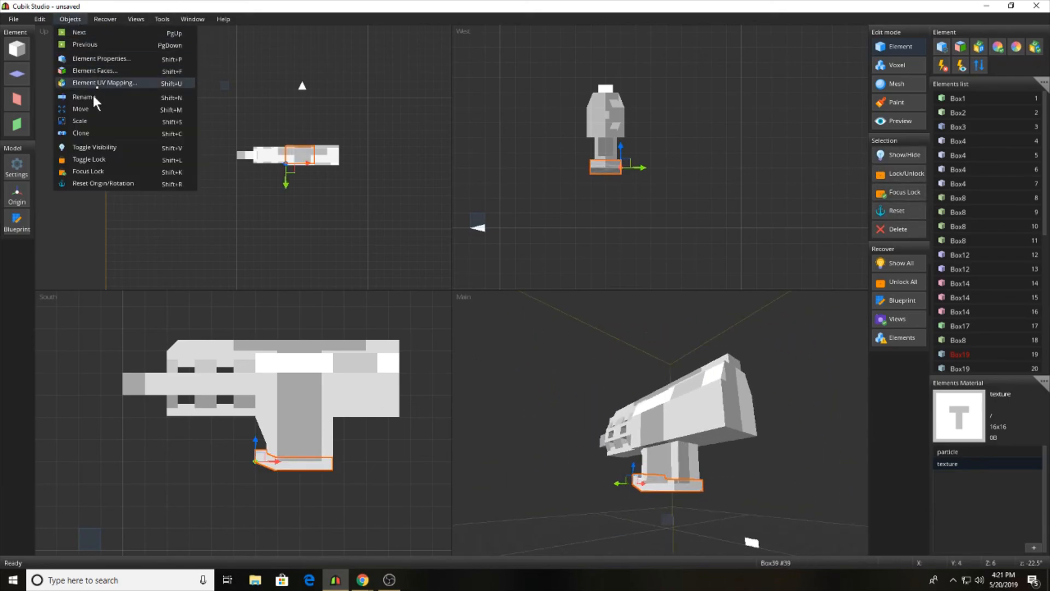
pyautogui.click(83, 116)
pyautogui.press('BackSpace')
pyautogui.click(587, 288)
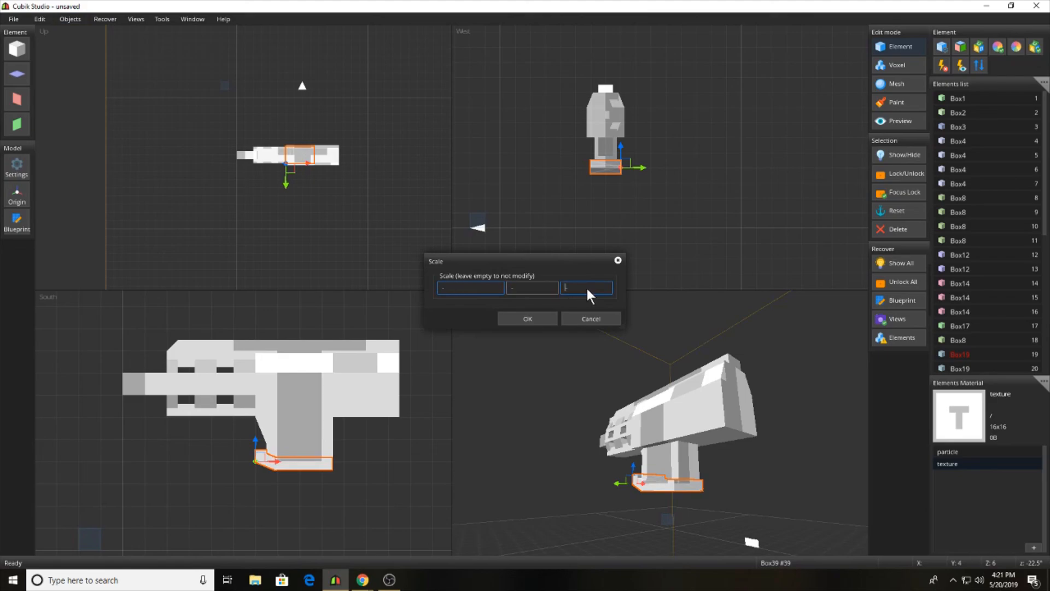
pyautogui.write('0.9')
pyautogui.press('Return')
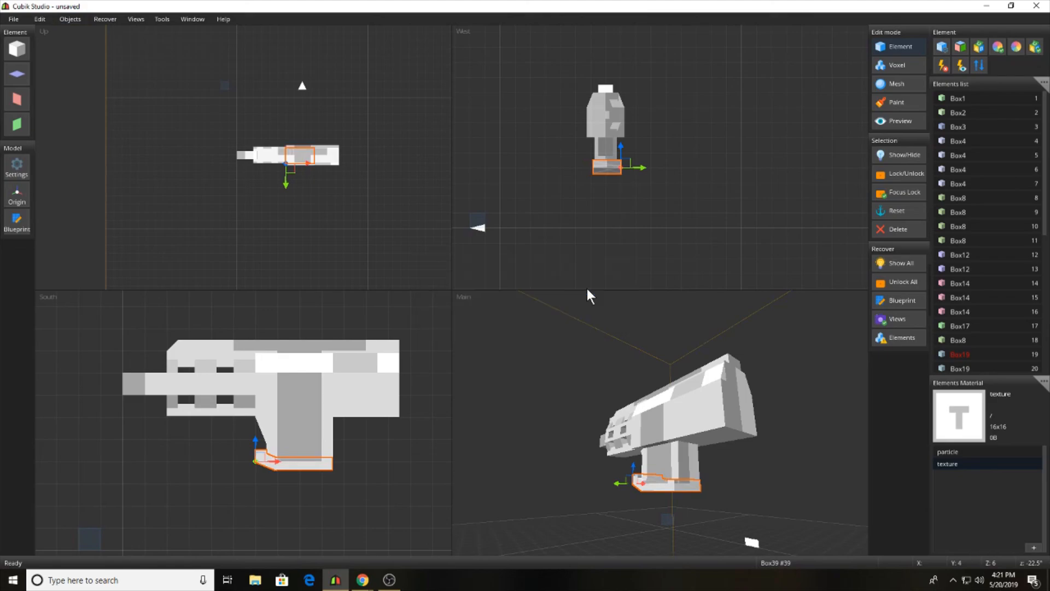
# Step: Try offsetting the three selected base boxes by 0.1 along Z, and undo the move
pyautogui.click(70, 19)
pyautogui.click(94, 85)
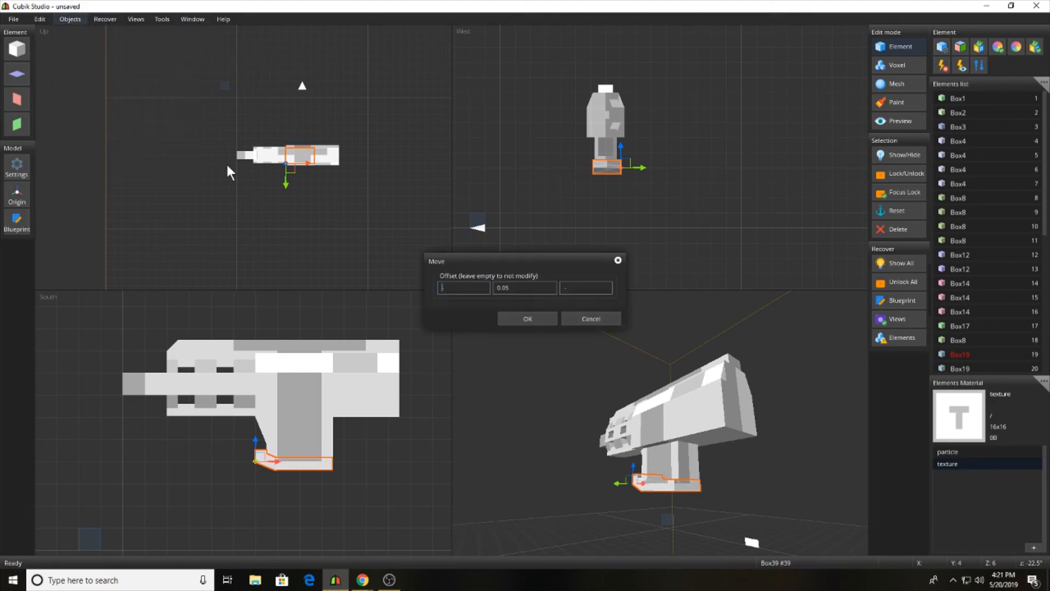
pyautogui.press('BackSpace')
pyautogui.click(586, 288)
pyautogui.write('0.1')
pyautogui.press('Return')
pyautogui.click(635, 232)
pyautogui.hotkey('ctrl', 'z')
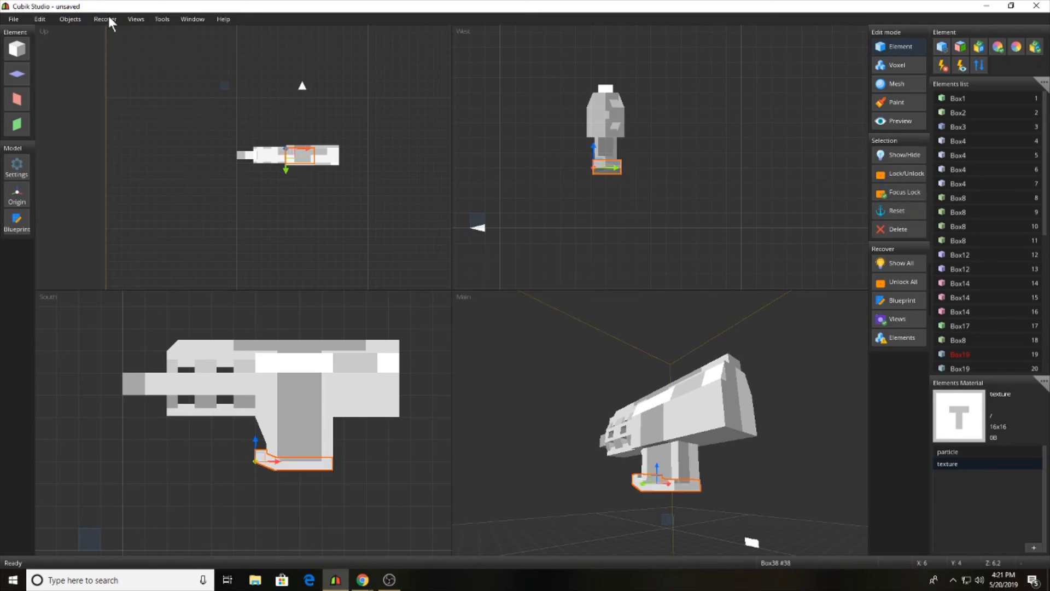
# Step: Offset the three selected base boxes by -0.1 along Z to centre them under the magazine well
pyautogui.click(70, 18)
pyautogui.click(90, 109)
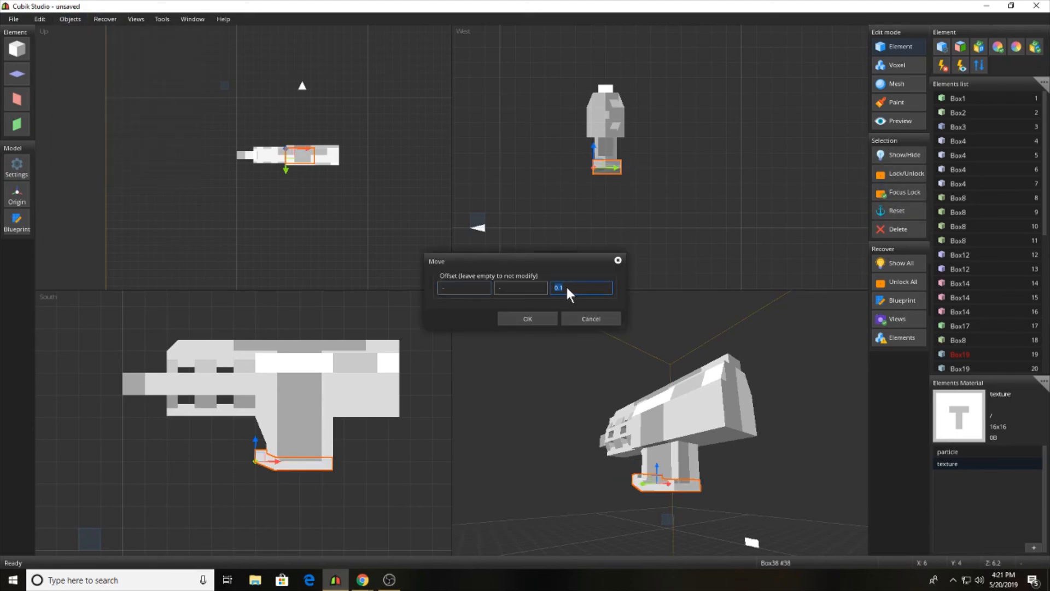
pyautogui.write('-0.1')
pyautogui.press('Return')
pyautogui.click(565, 286)
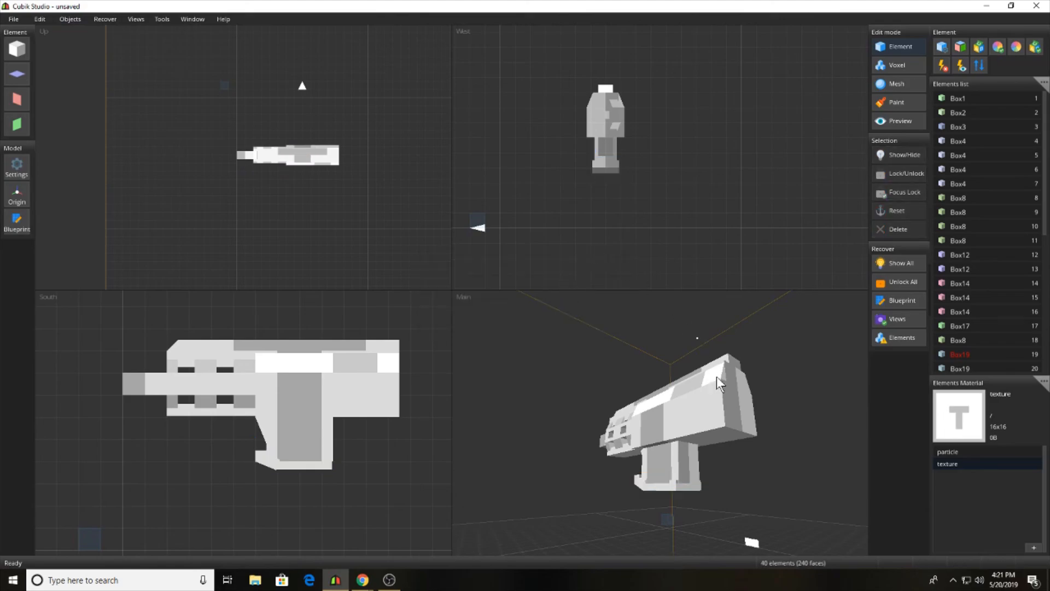
# Step: Select the front lip and the sloped piece and offset both by 0.2 along X toward the magazine well
pyautogui.moveTo(730, 391); pyautogui.dragTo(676, 474, button='middle')
pyautogui.click(648, 481)
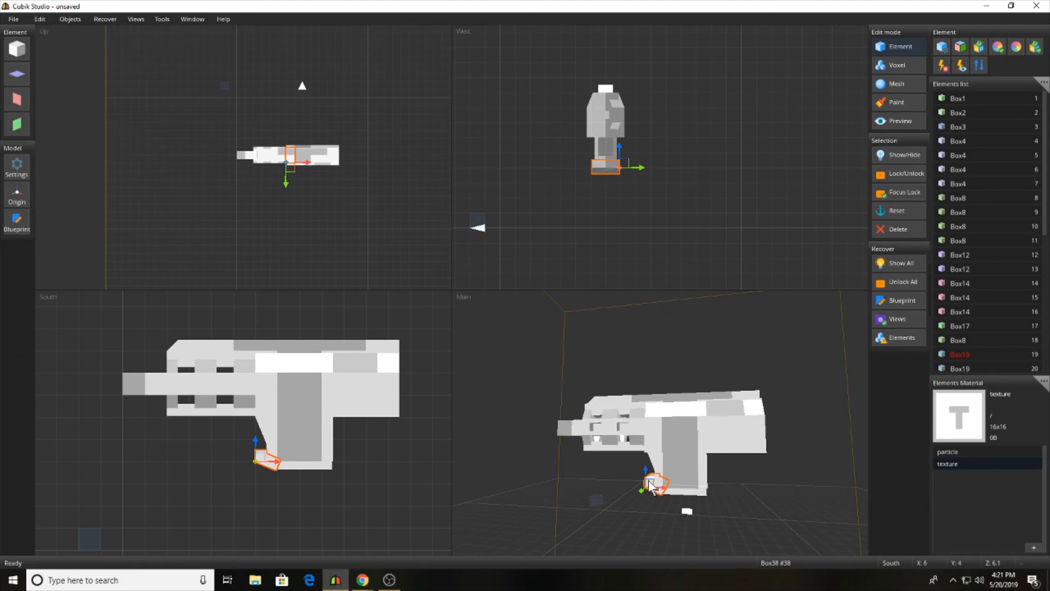
pyautogui.click(664, 489)
pyautogui.click(70, 19)
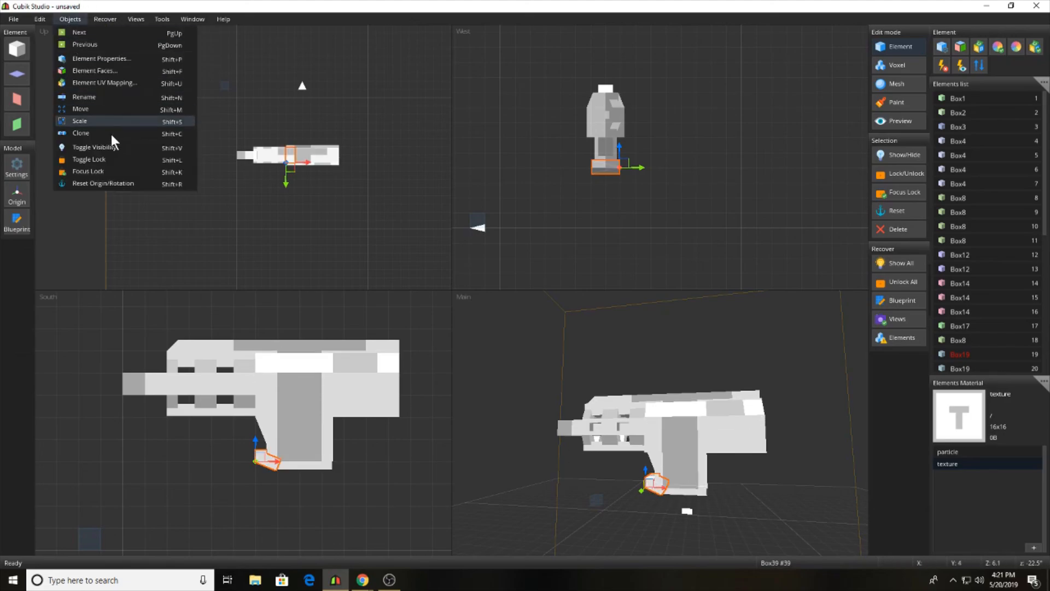
pyautogui.click(94, 110)
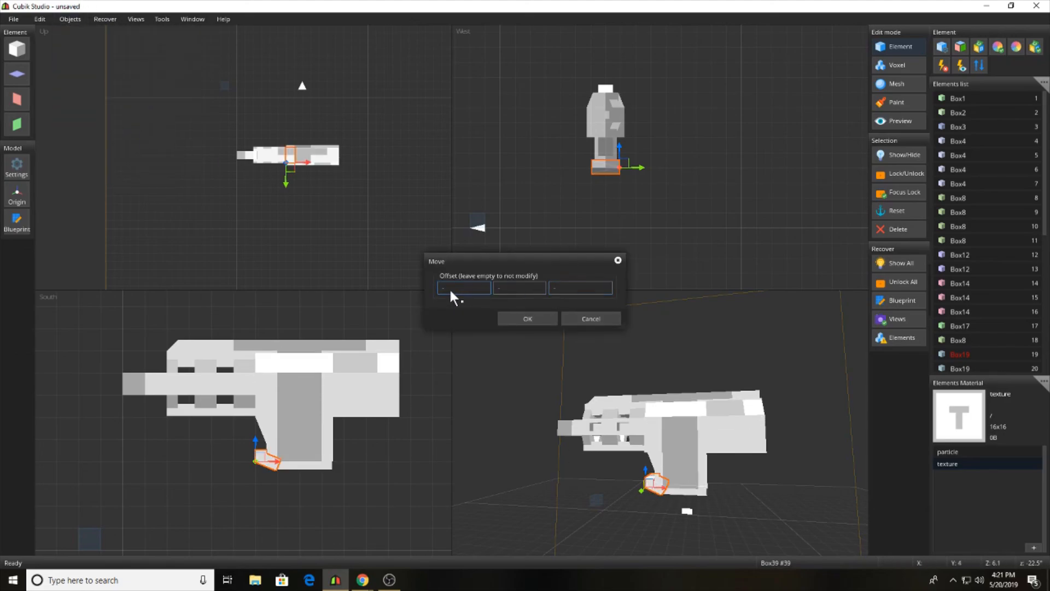
pyautogui.write('0.2')
pyautogui.press('Return')
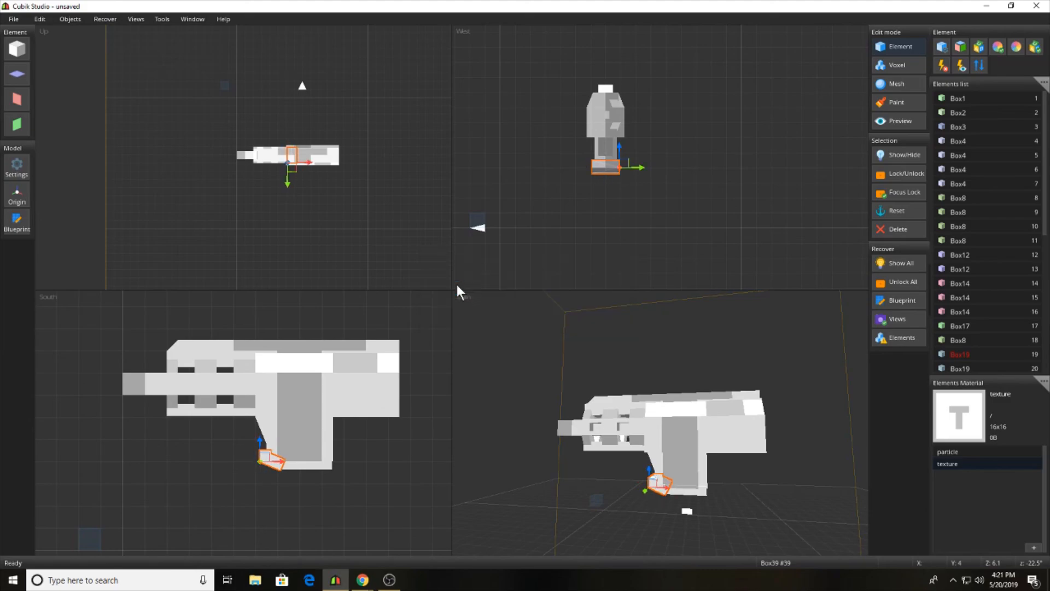
# Step: Select the flat bottom box of the magazine well and offset it by 0.2 along X
pyautogui.click(704, 376)
pyautogui.moveTo(704, 376); pyautogui.dragTo(706, 432, button='middle')
pyautogui.click(693, 477)
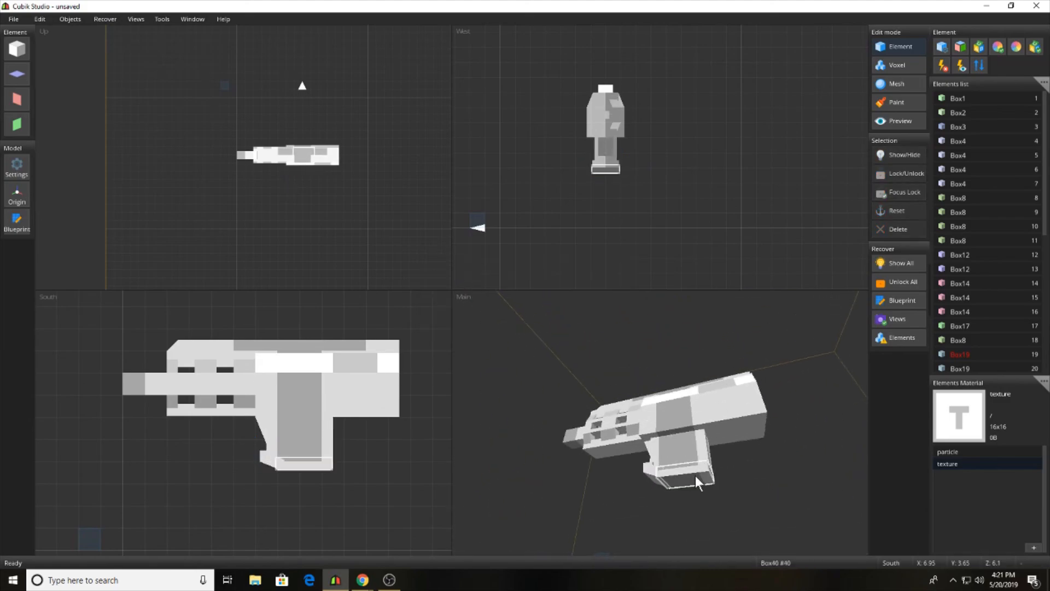
pyautogui.click(70, 19)
pyautogui.click(94, 110)
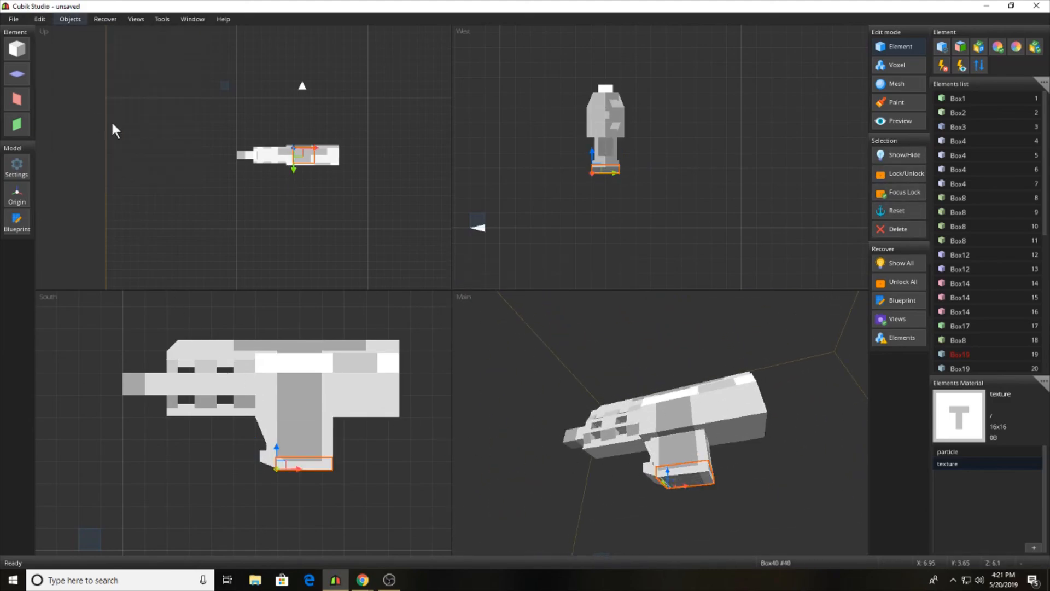
pyautogui.press('Return')
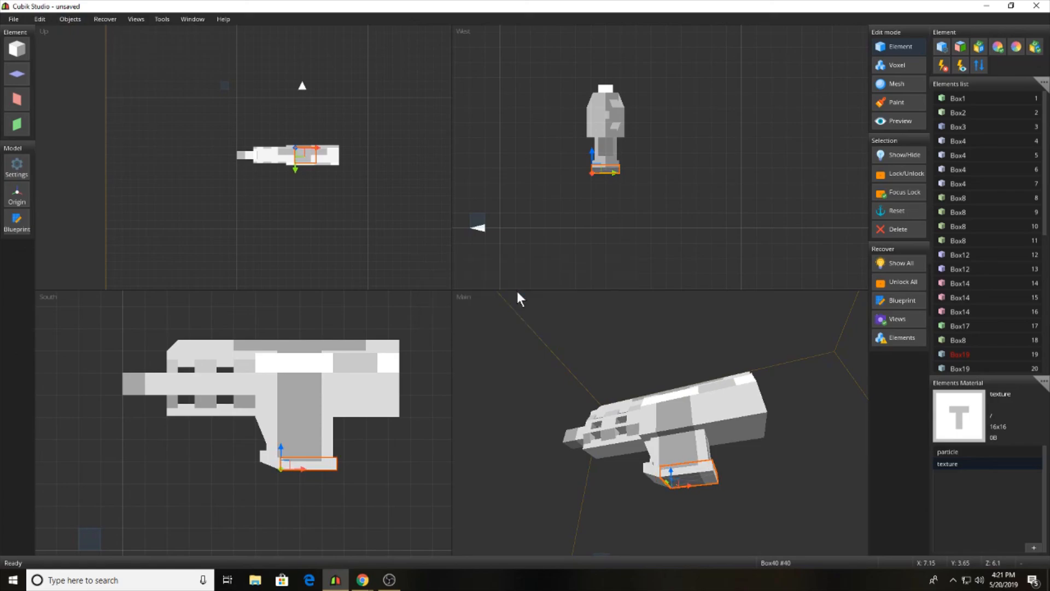
# Step: Scale the flat bottom box to 0.8 along X, leaving the other axes unmodified
pyautogui.click(70, 19)
pyautogui.click(81, 120)
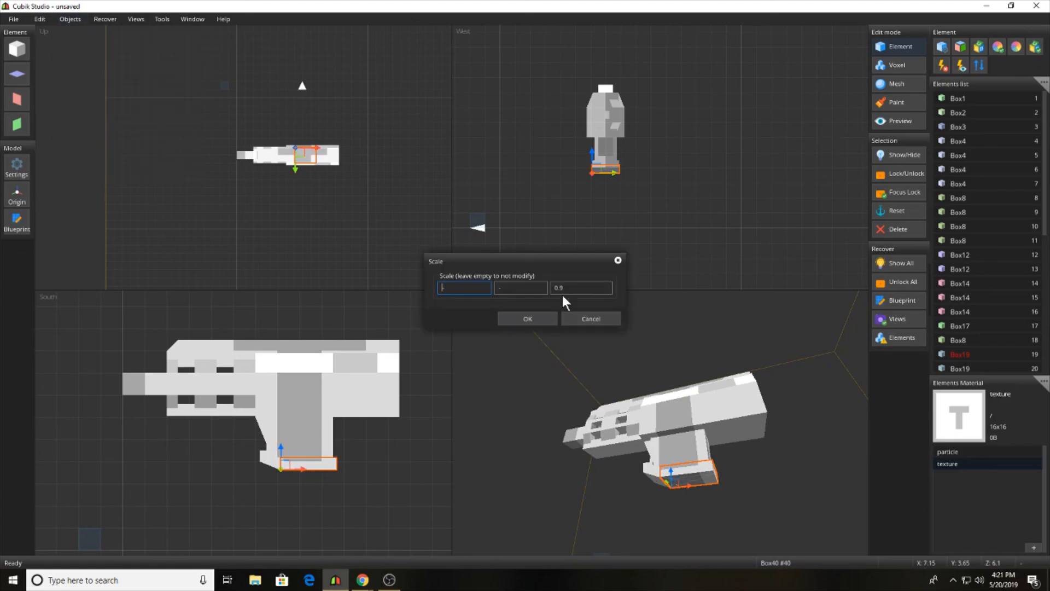
pyautogui.press('BackSpace')
pyautogui.click(474, 288)
pyautogui.press('Return')
pyautogui.click(464, 361)
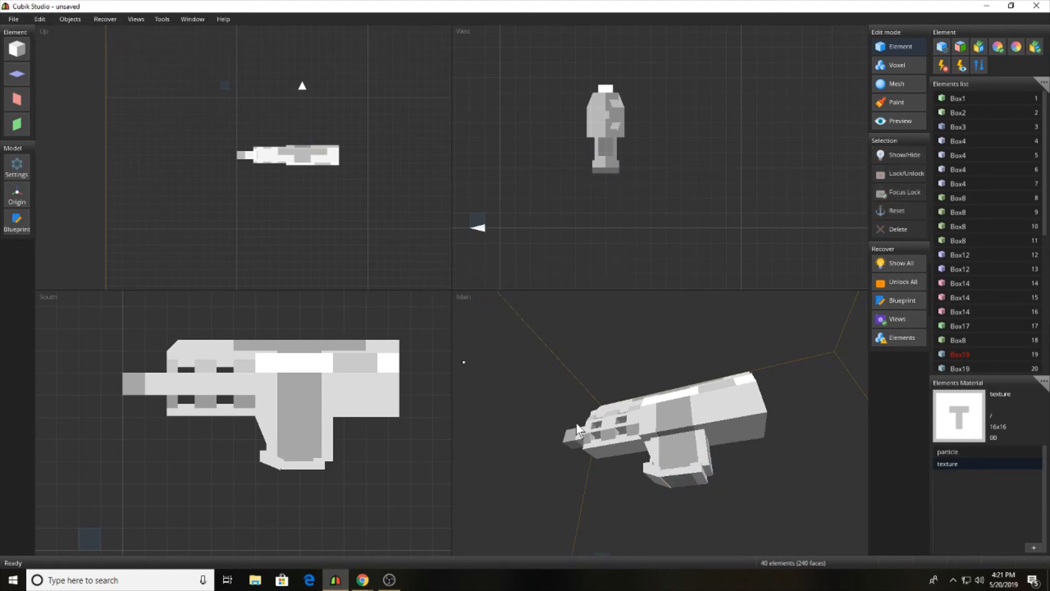
# Step: Select the shortened bottom box under the magazine well again and scale it by 1.1 along X
pyautogui.moveTo(659, 446); pyautogui.dragTo(704, 480, button='middle')
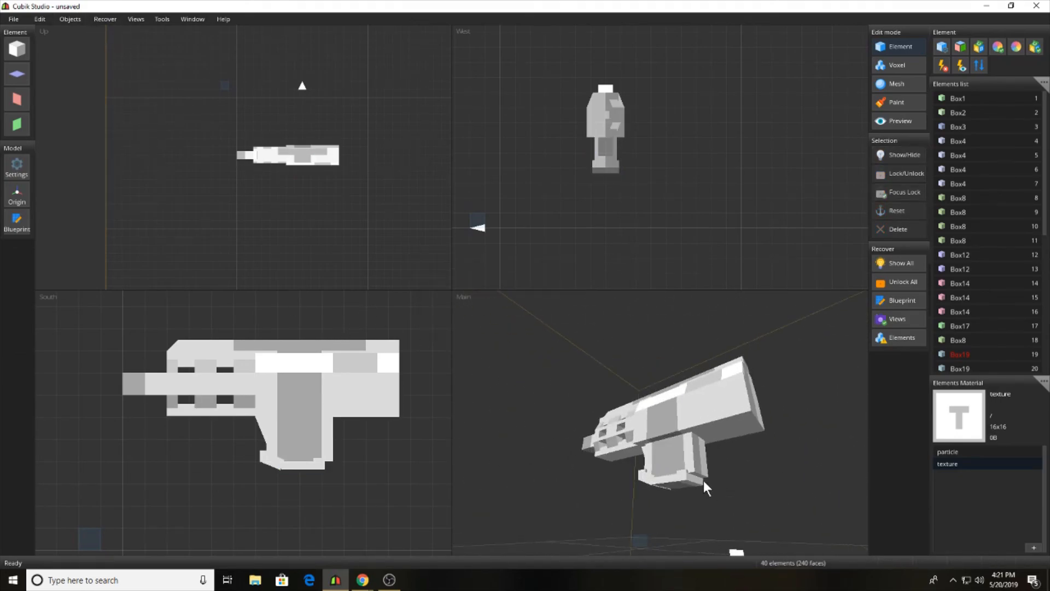
pyautogui.click(690, 480)
pyautogui.click(71, 20)
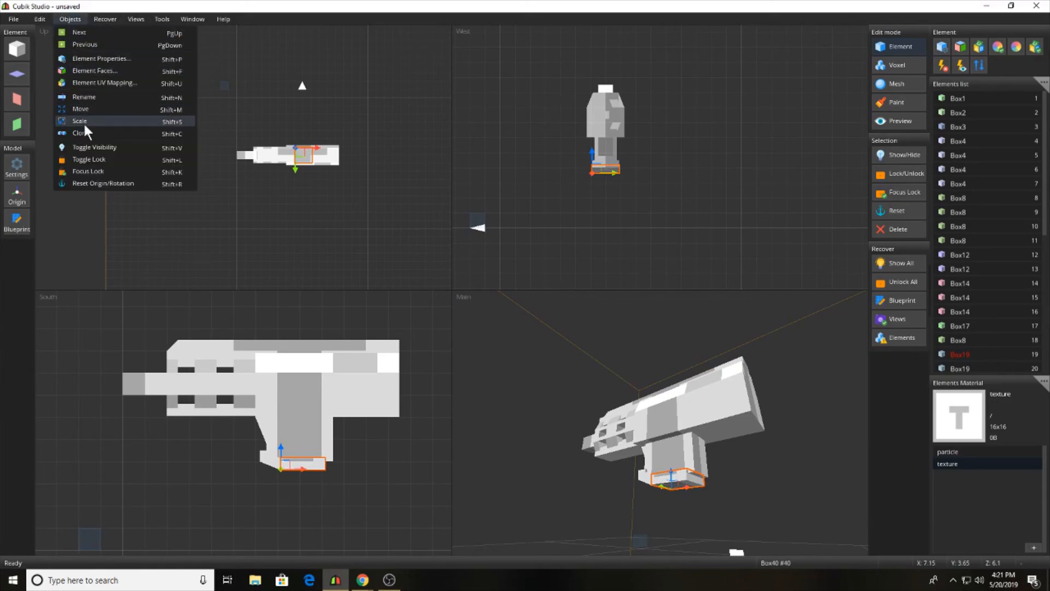
pyautogui.click(83, 121)
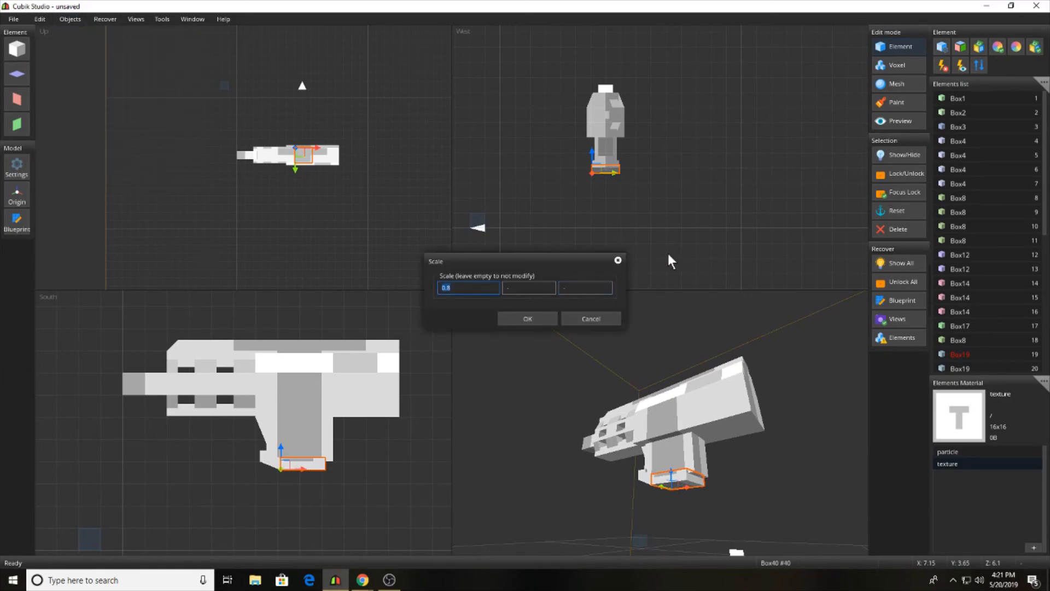
pyautogui.write('1')
pyautogui.press('Return')
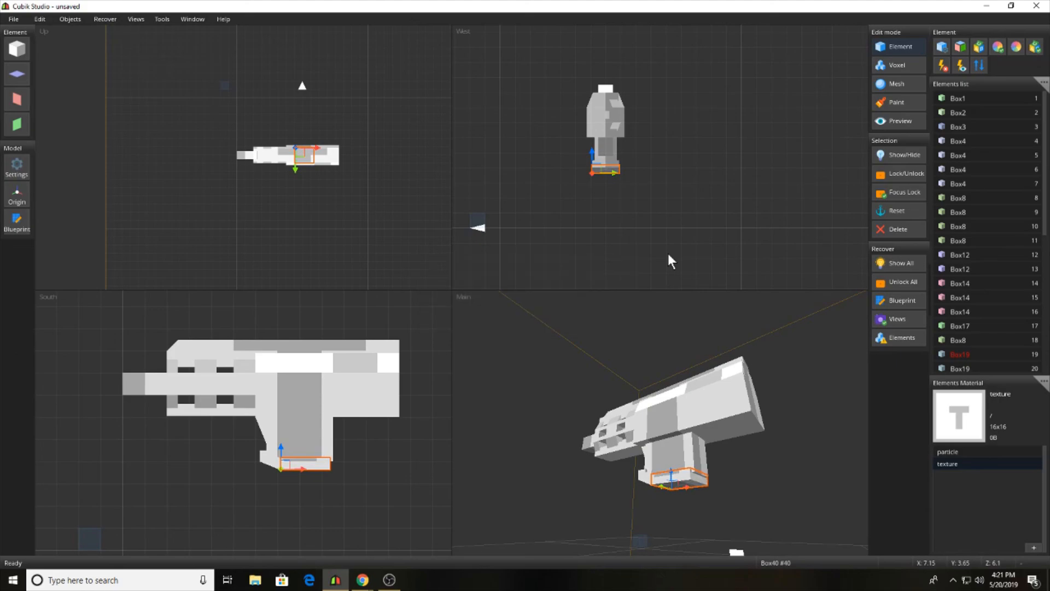
pyautogui.click(69, 22)
pyautogui.click(90, 111)
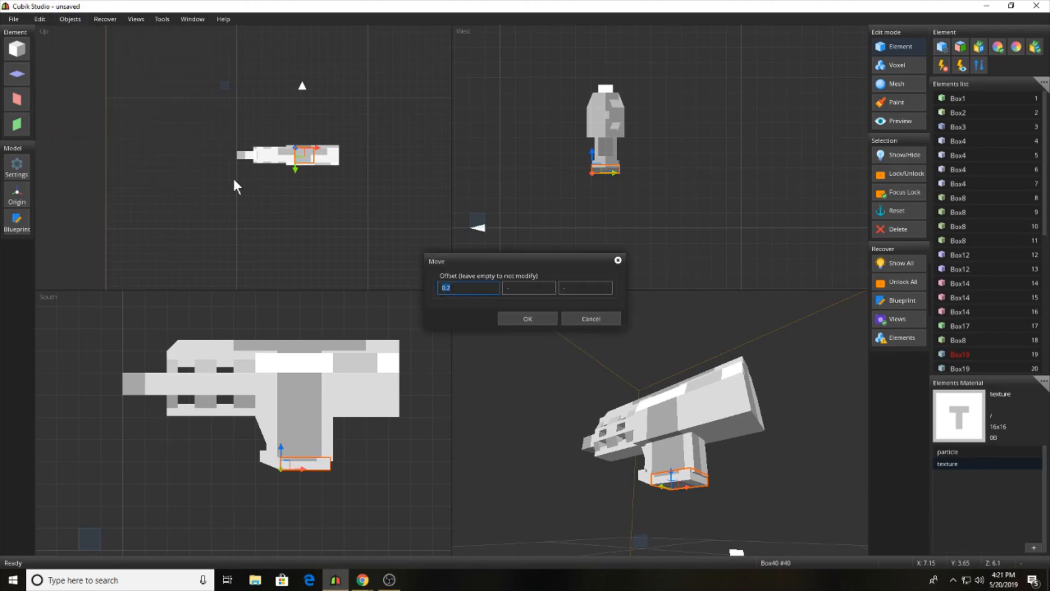
pyautogui.click(607, 315)
pyautogui.click(71, 20)
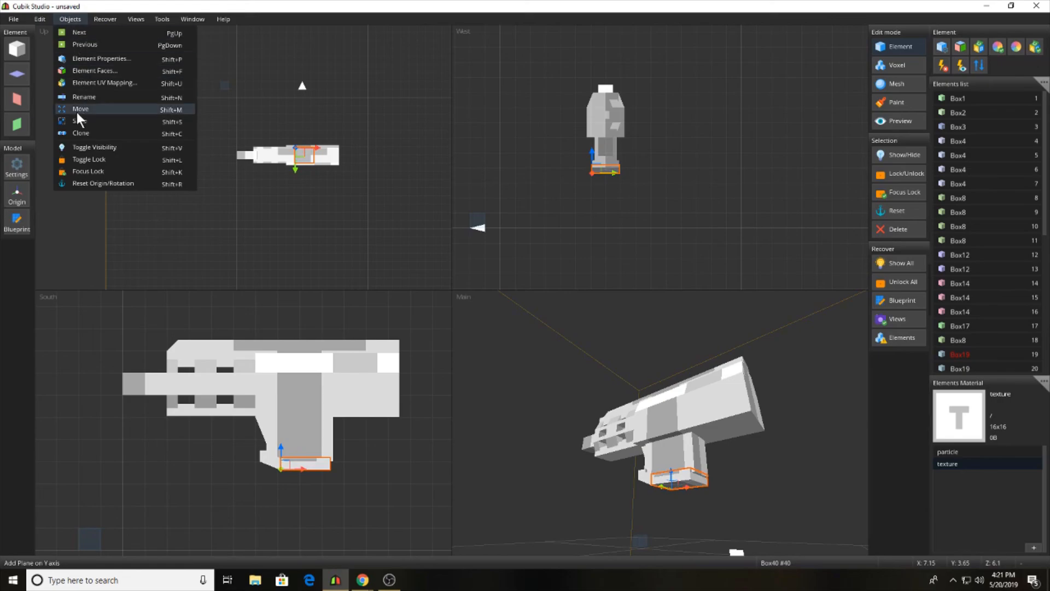
pyautogui.click(259, 237)
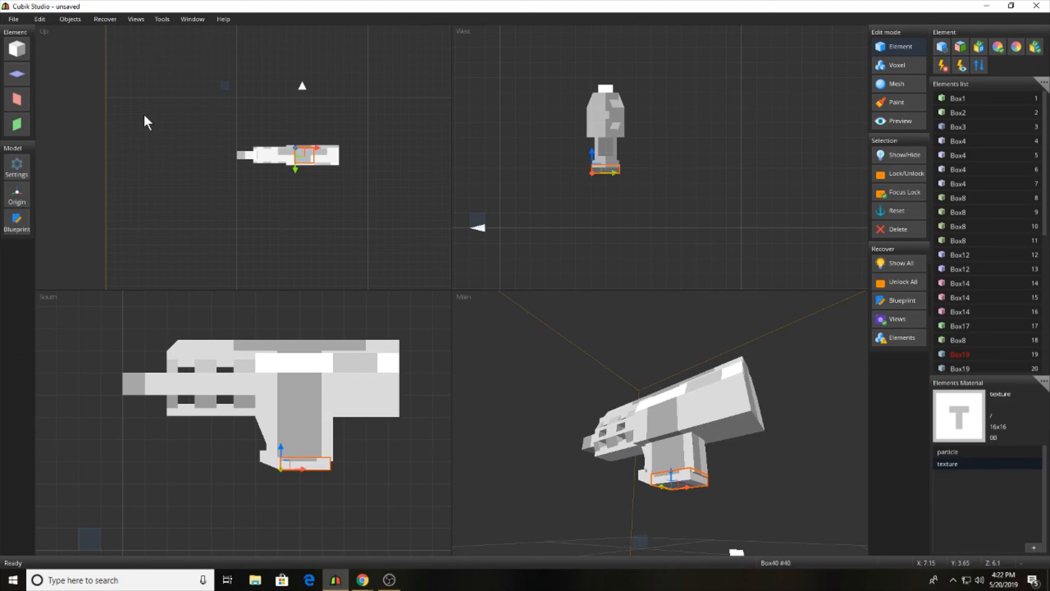
# Step: Try scaling the bottom box by 1.1 along X once more, and undo the scale
pyautogui.click(70, 18)
pyautogui.click(96, 135)
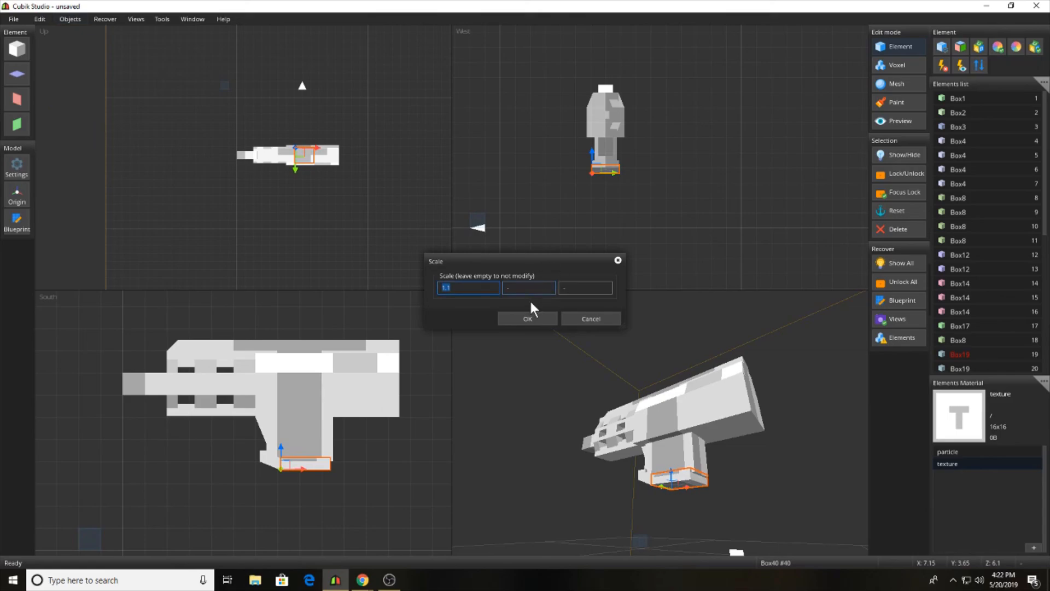
pyautogui.click(527, 315)
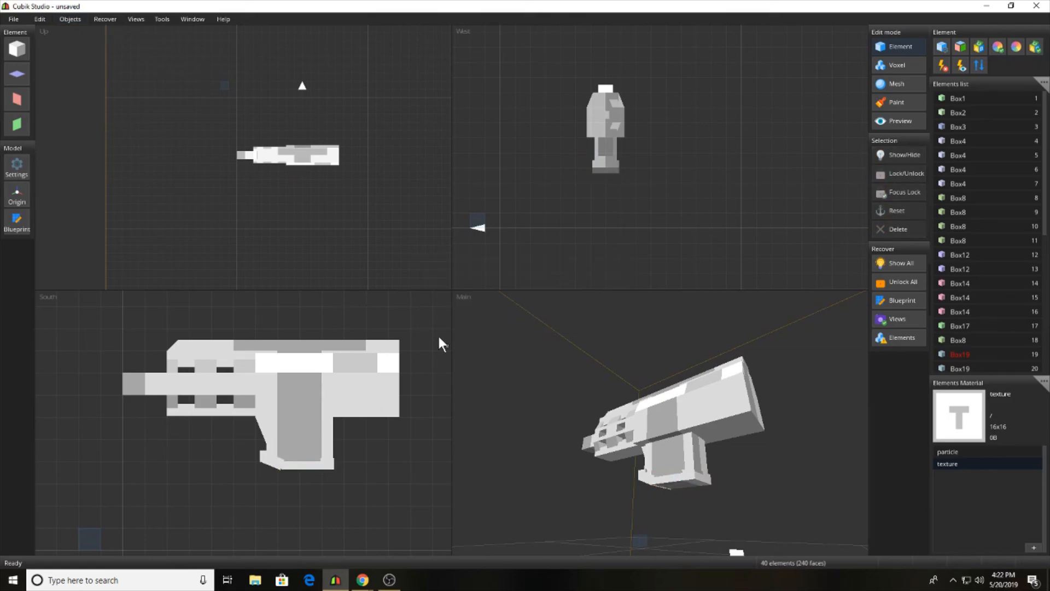
pyautogui.hotkey('ctrl', 'z')
# Step: Scale the flat bottom box by 1.05 along X
pyautogui.click(55, 19)
pyautogui.click(82, 120)
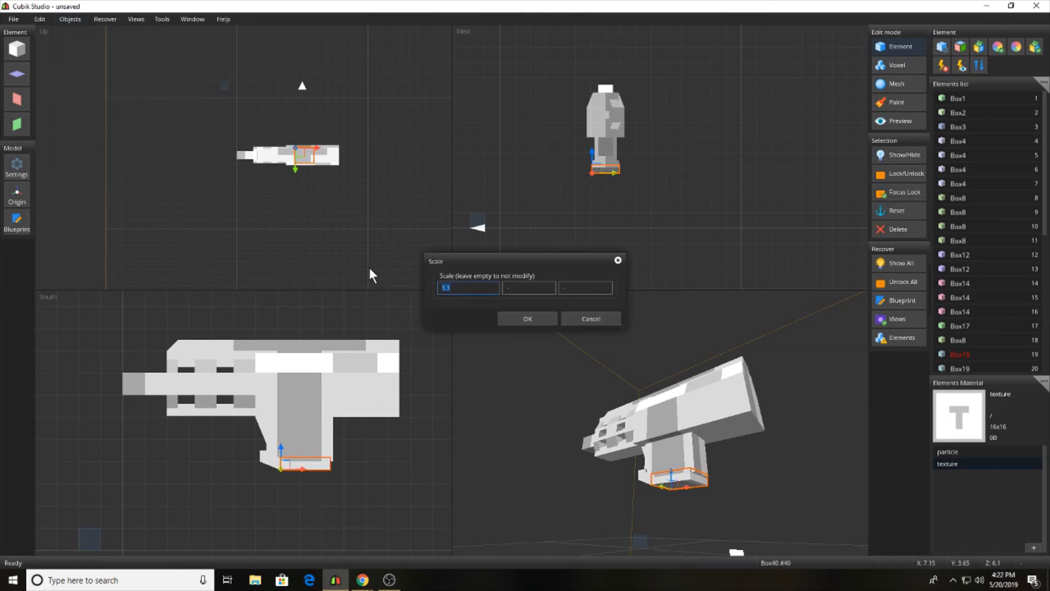
pyautogui.write('1.03')
pyautogui.press('Return')
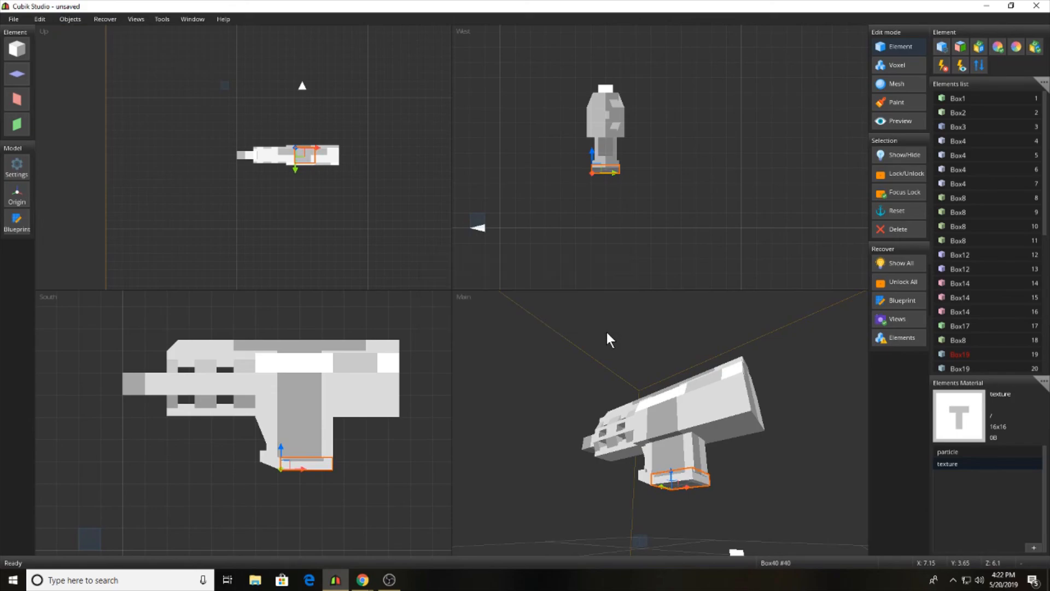
# Step: Extend the flat bottom box toward the rear by scaling it by a further 1.04 along X
pyautogui.click(390, 502)
pyautogui.click(322, 464)
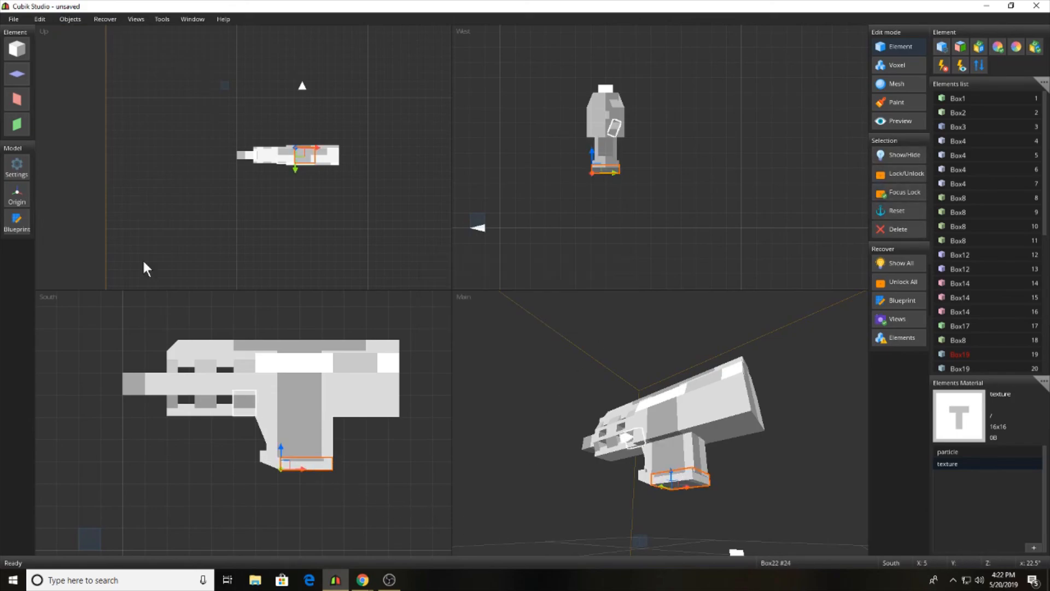
pyautogui.click(70, 19)
pyautogui.click(88, 121)
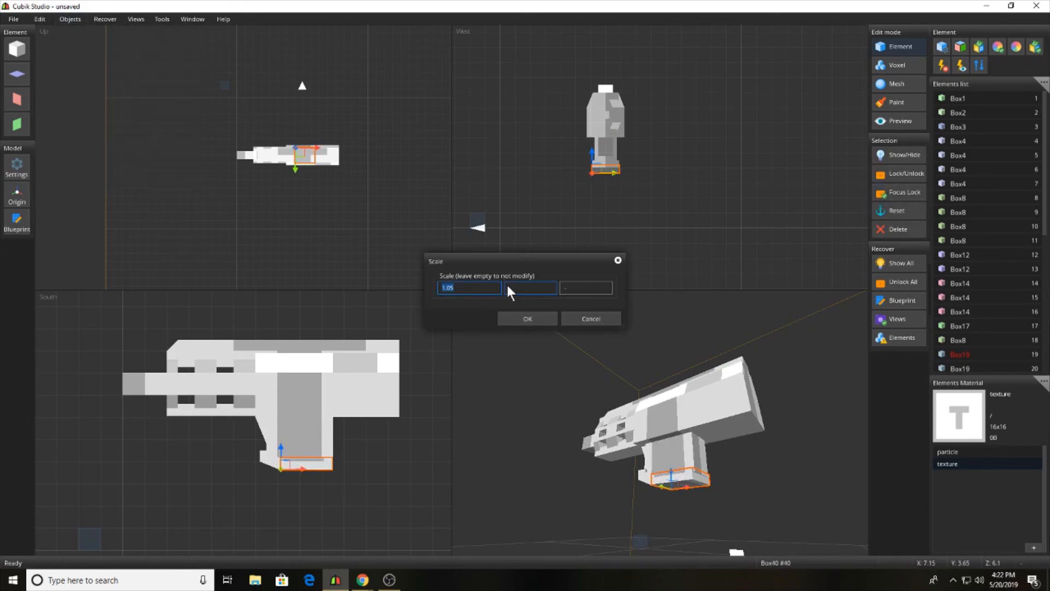
pyautogui.write('1.09')
pyautogui.press('Return')
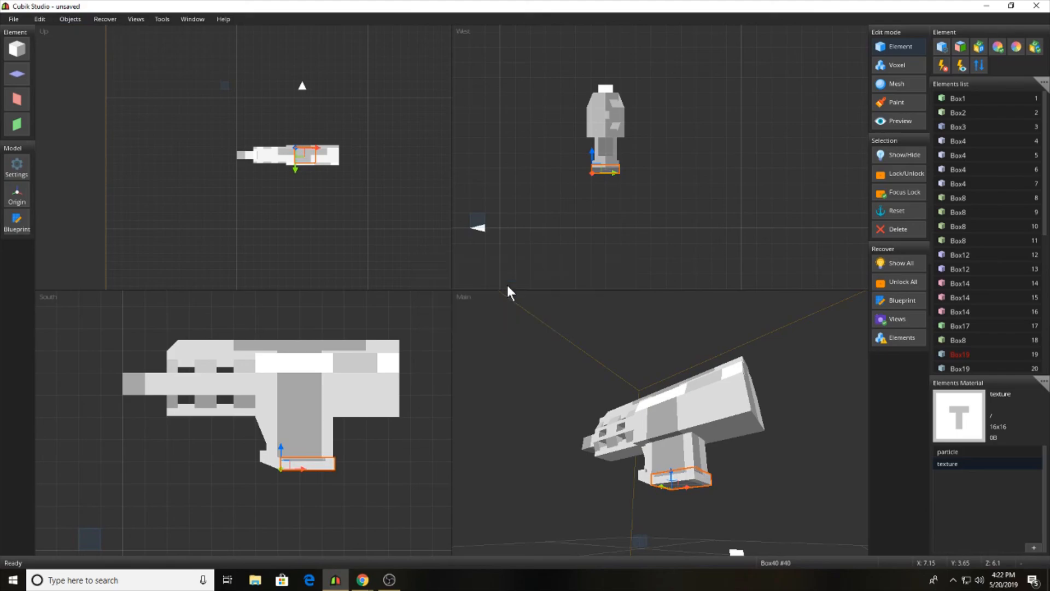
# Step: Select all the boxes that form the magazine well below the receiver and offset them together by 0.4 along X
pyautogui.click(416, 463)
pyautogui.moveTo(590, 490); pyautogui.dragTo(602, 525, button='right')
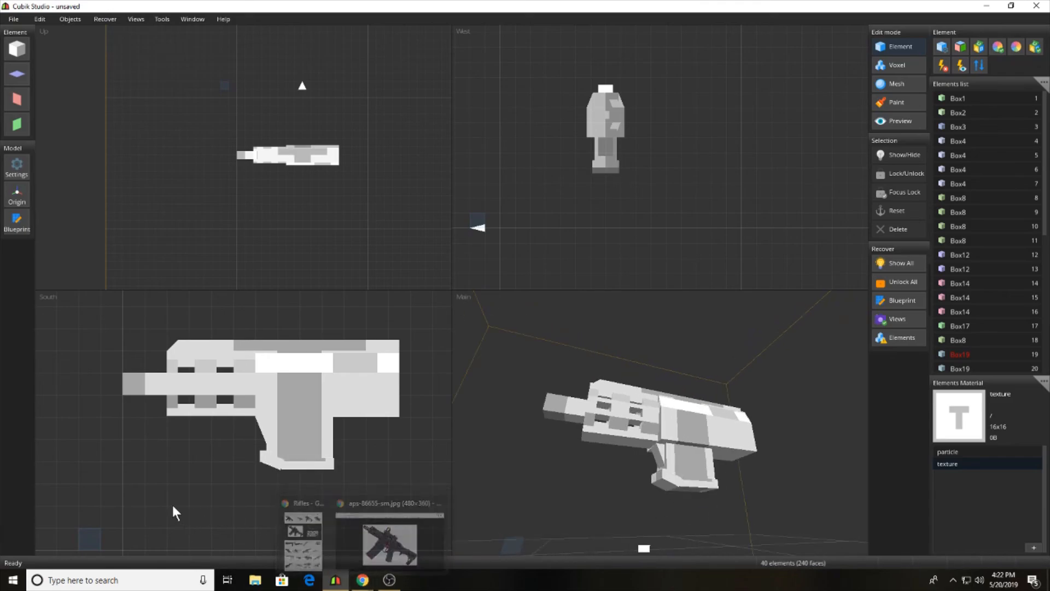
pyautogui.moveTo(668, 468); pyautogui.dragTo(647, 457, button='right')
pyautogui.click(649, 458)
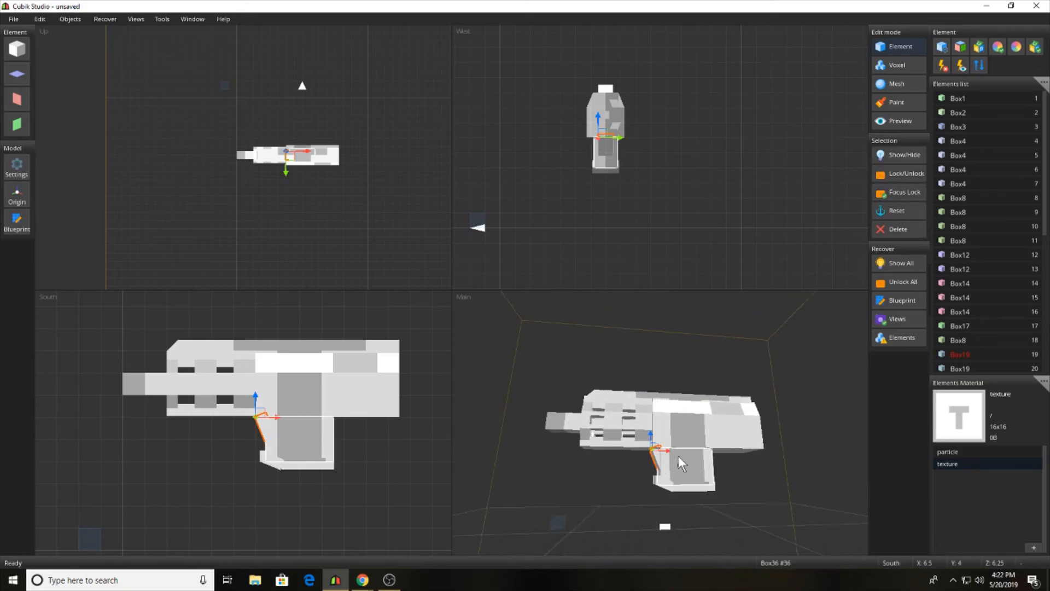
pyautogui.click(684, 487)
pyautogui.click(71, 19)
pyautogui.click(80, 109)
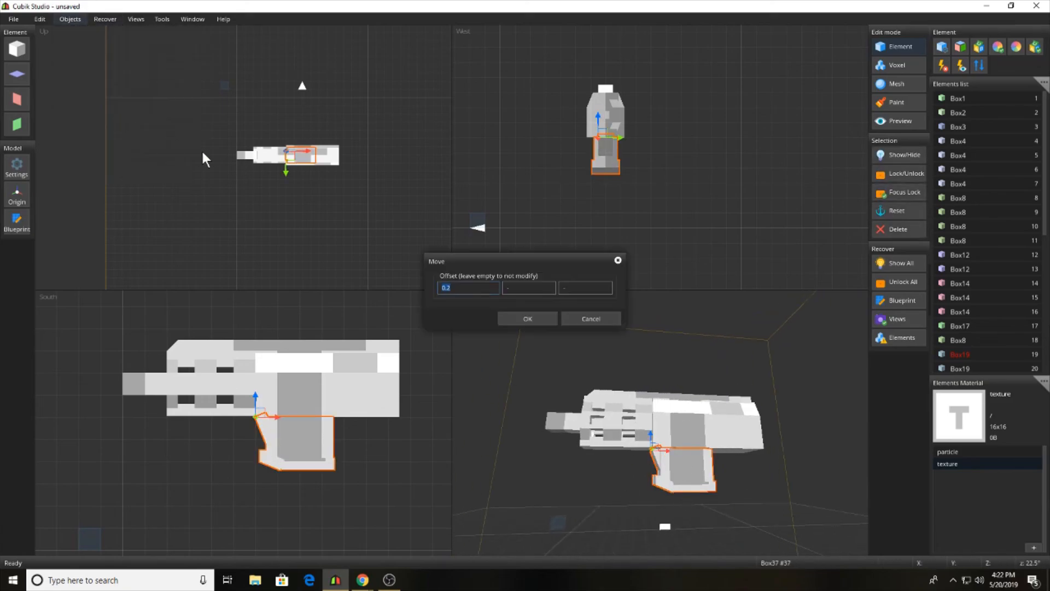
pyautogui.write('0.5')
pyautogui.press('Return')
pyautogui.click(77, 21)
pyautogui.click(368, 311)
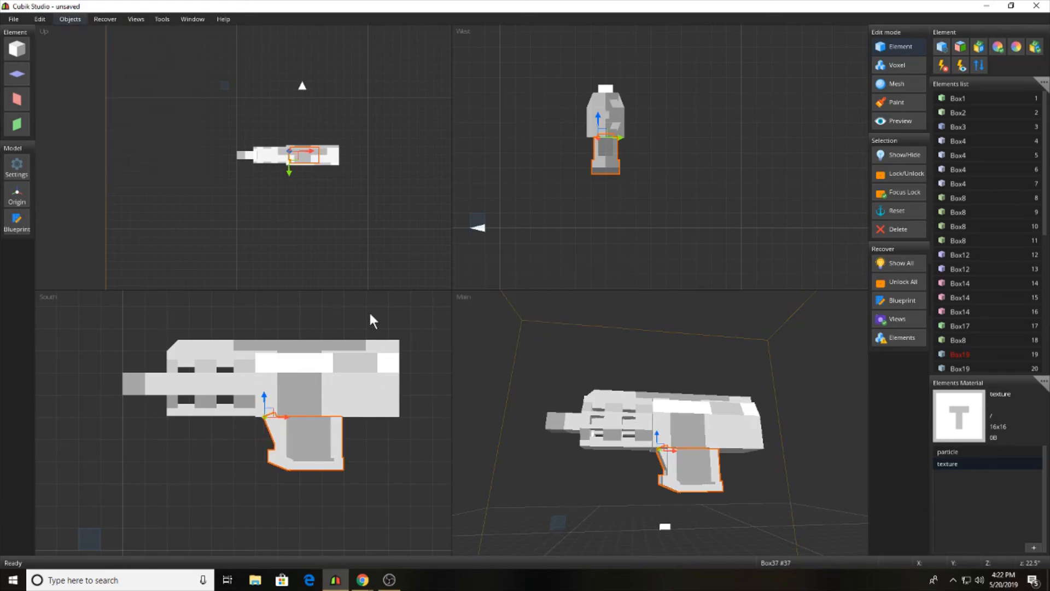
pyautogui.click(369, 311)
# Step: Add a cube, shape it into a long thin bar and place it under the handguard at X 2.5, Y 5.5, Z 6.5
pyautogui.moveTo(673, 419); pyautogui.dragTo(596, 438, button='middle')
pyautogui.click(16, 48)
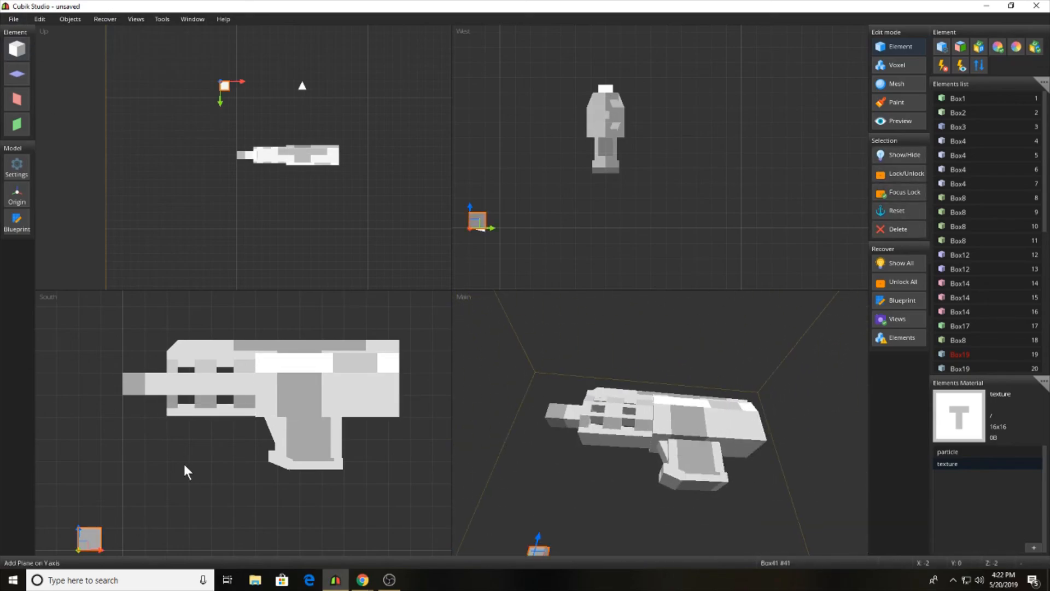
pyautogui.moveTo(88, 544); pyautogui.dragTo(253, 430)
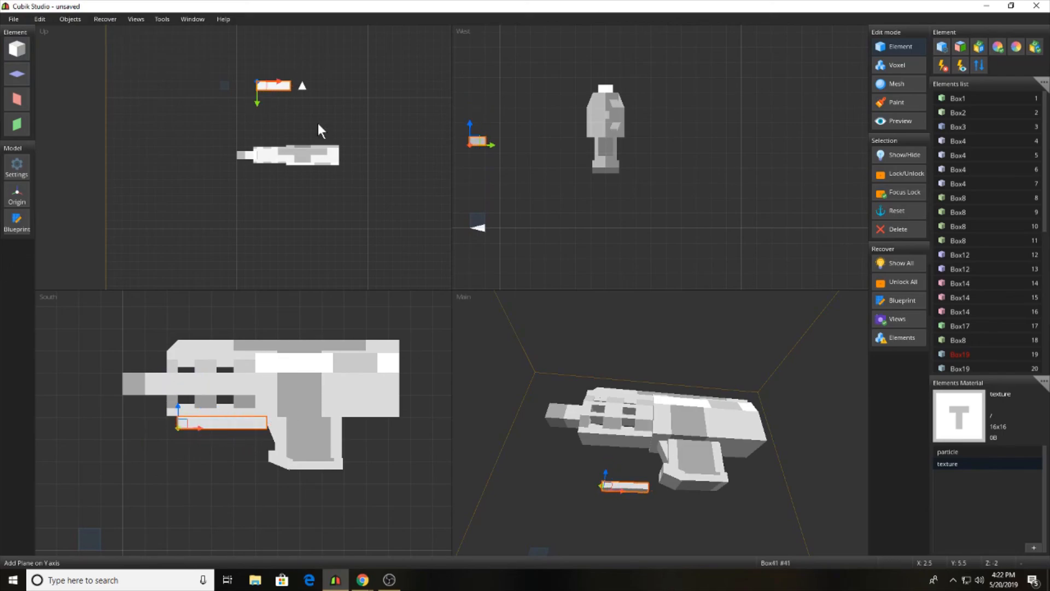
pyautogui.moveTo(261, 100); pyautogui.dragTo(246, 167)
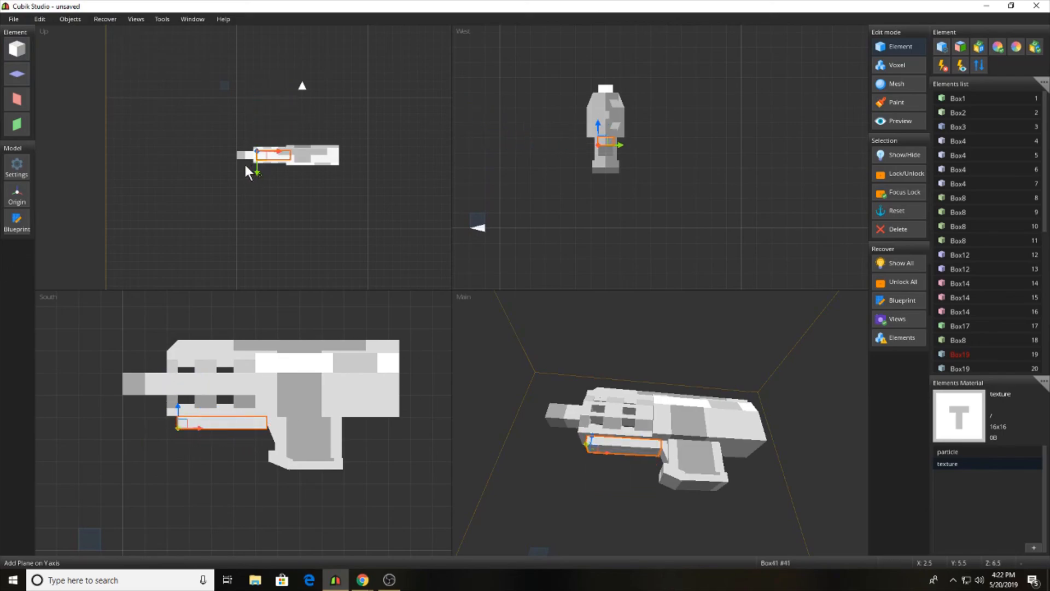
# Step: Offset the new bar under the handguard by 0.25 along Y
pyautogui.click(77, 17)
pyautogui.click(90, 109)
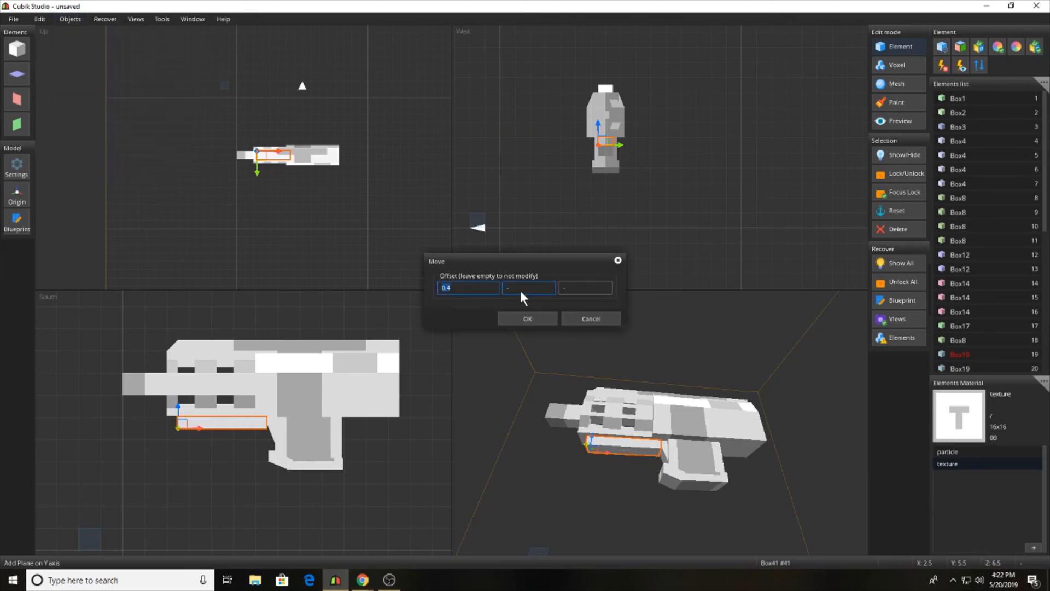
pyautogui.click(527, 291)
pyautogui.write('0.25')
pyautogui.press('Return')
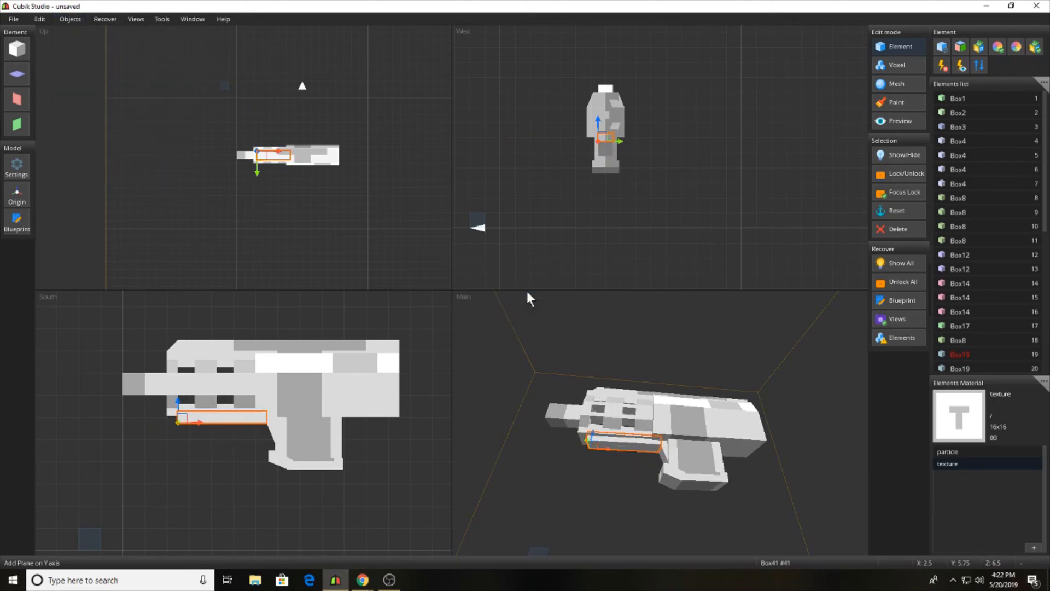
pyautogui.click(586, 332)
# Step: Select the sloped piece at the front of the magazine well base and scale it to 0.99 along Z
pyautogui.moveTo(716, 410); pyautogui.dragTo(747, 434, button='middle')
pyautogui.click(672, 486)
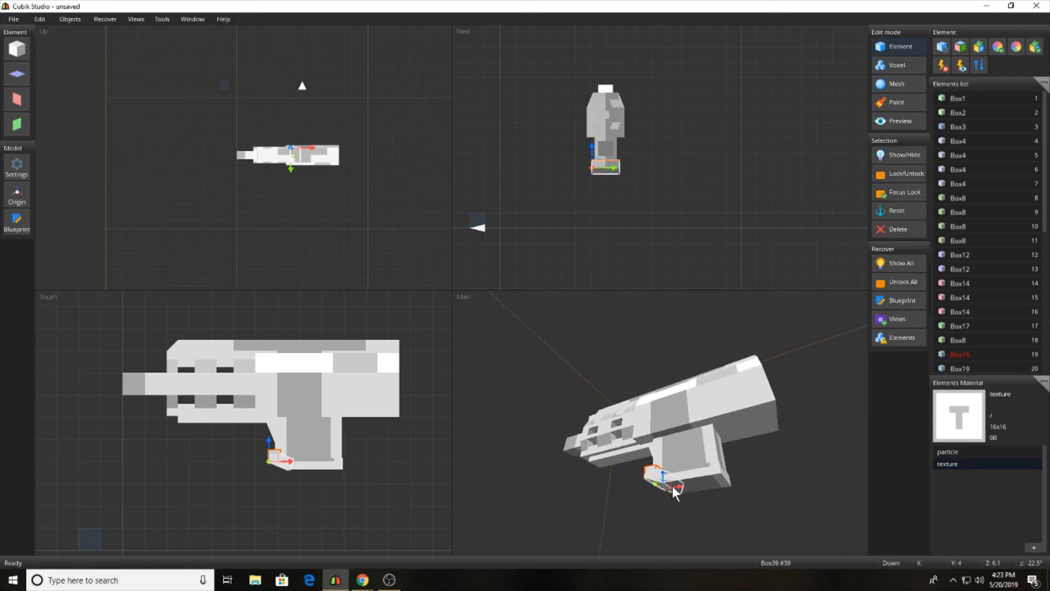
pyautogui.click(665, 491)
pyautogui.moveTo(666, 491); pyautogui.dragTo(666, 494, button='middle')
pyautogui.click(666, 491)
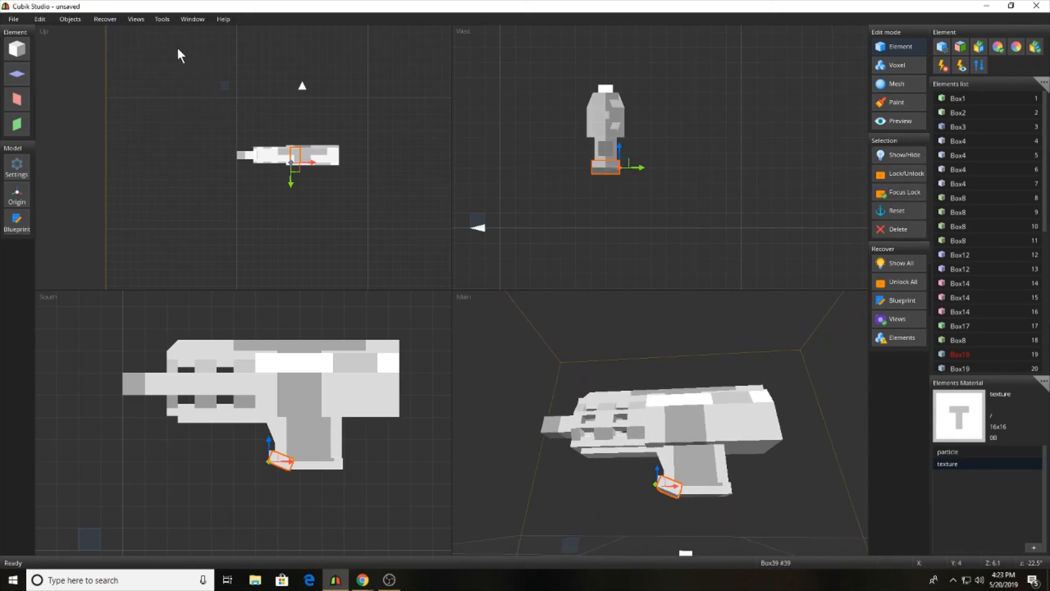
pyautogui.click(76, 21)
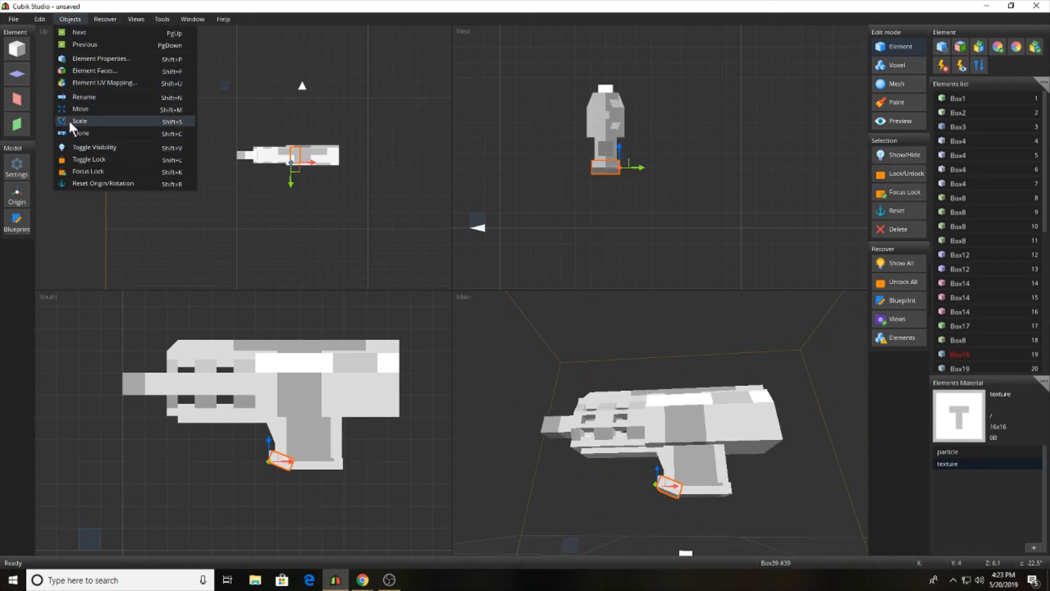
pyautogui.click(70, 121)
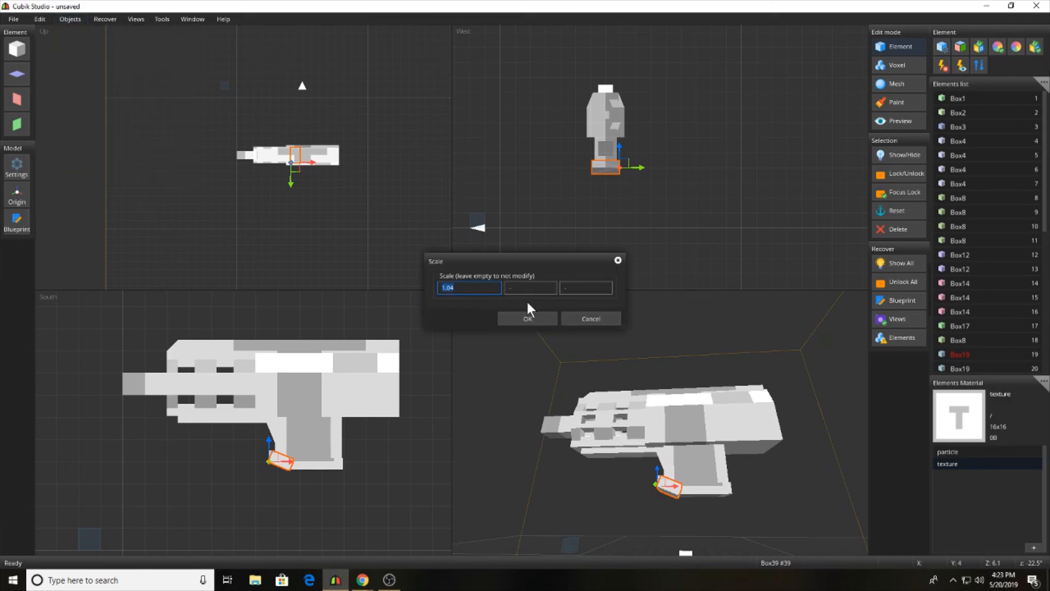
pyautogui.click(580, 294)
pyautogui.write('0.99')
pyautogui.press('Return')
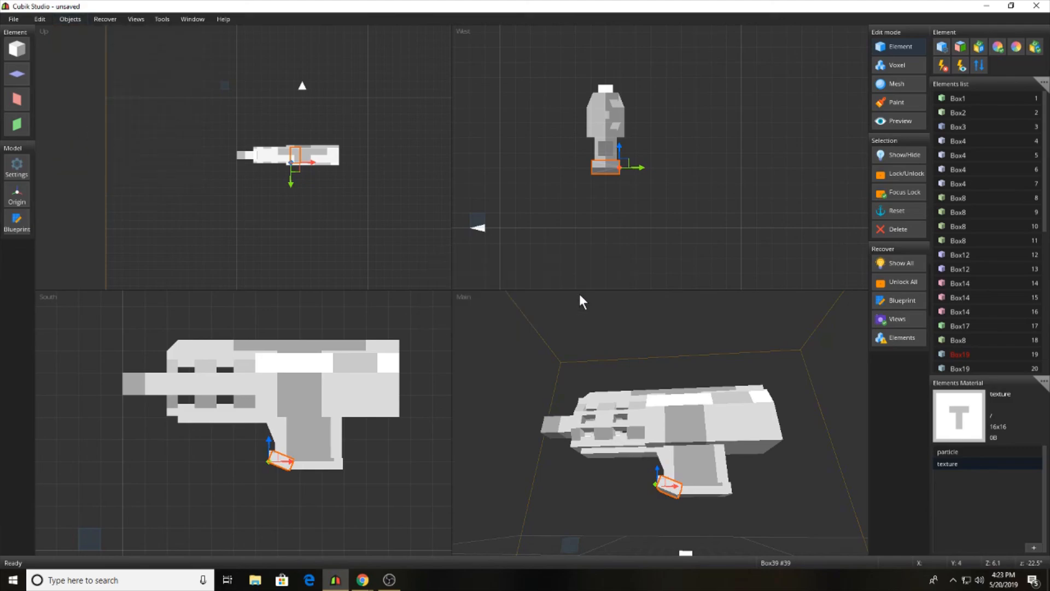
pyautogui.moveTo(721, 414); pyautogui.dragTo(792, 392, button='middle')
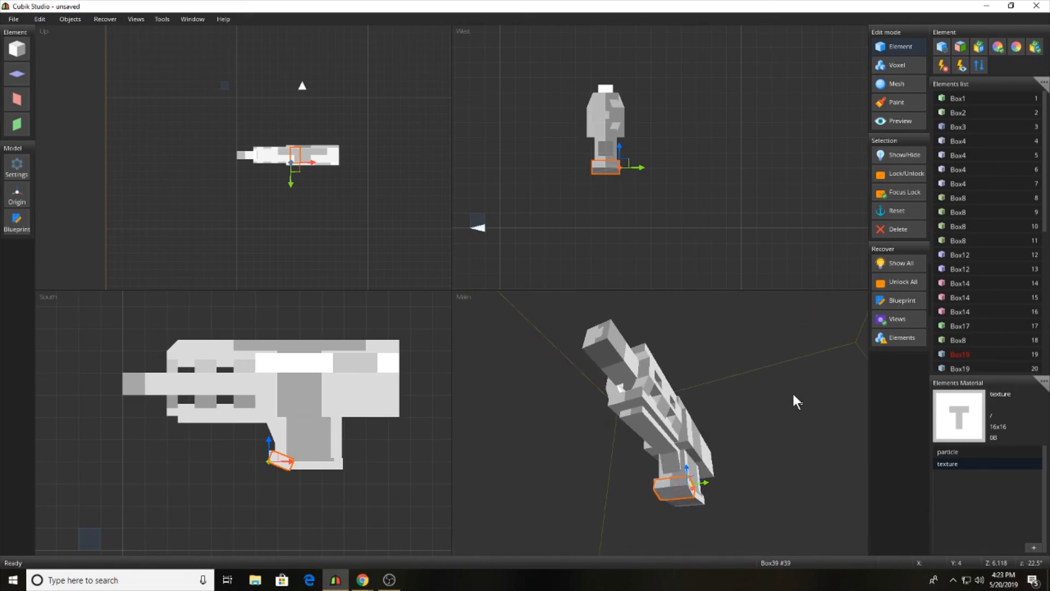
pyautogui.scroll(2, 765, 487)
pyautogui.moveTo(765, 487); pyautogui.dragTo(805, 445, button='middle')
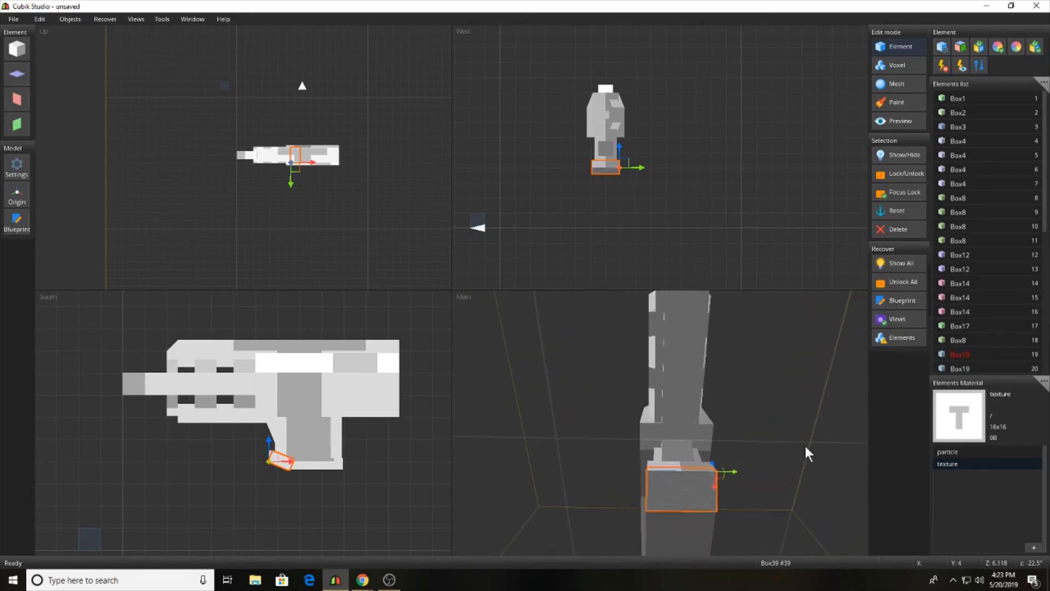
# Step: Scale down the sloped piece at the front of the magazine well base along Z to make it narrower
pyautogui.click(71, 20)
pyautogui.click(82, 121)
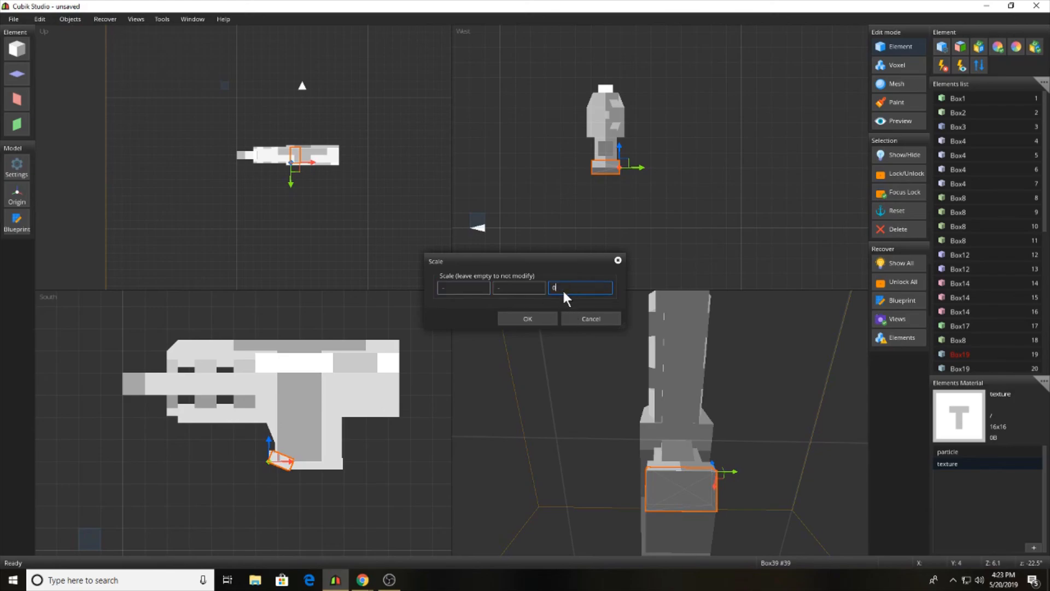
pyautogui.write('0')
pyautogui.press('Return')
# Step: Try to offset the narrowed sloped piece of the magazine well base by 0.05 along Z
pyautogui.click(70, 18)
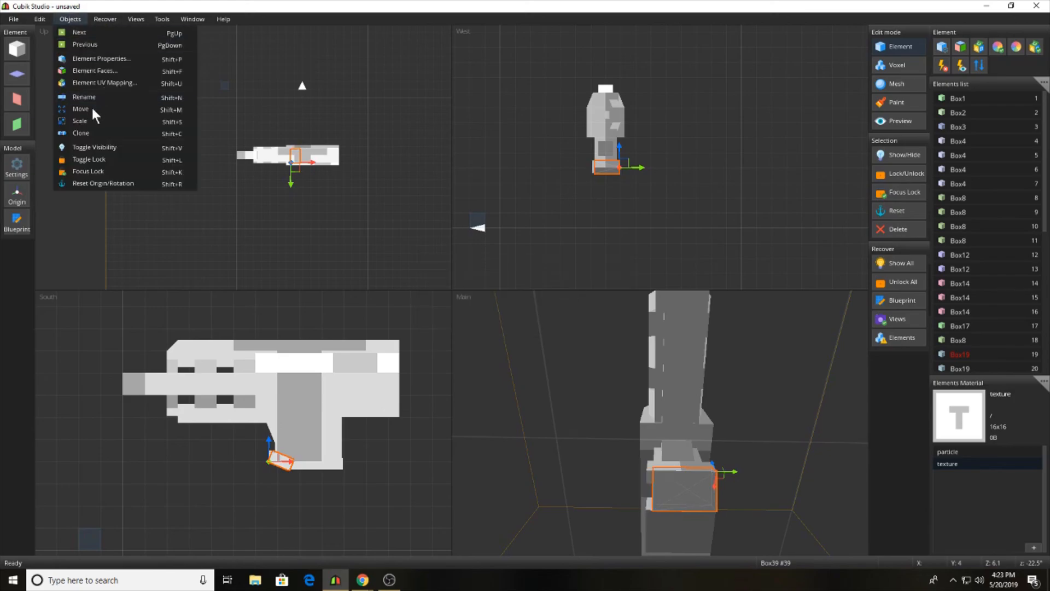
pyautogui.click(91, 105)
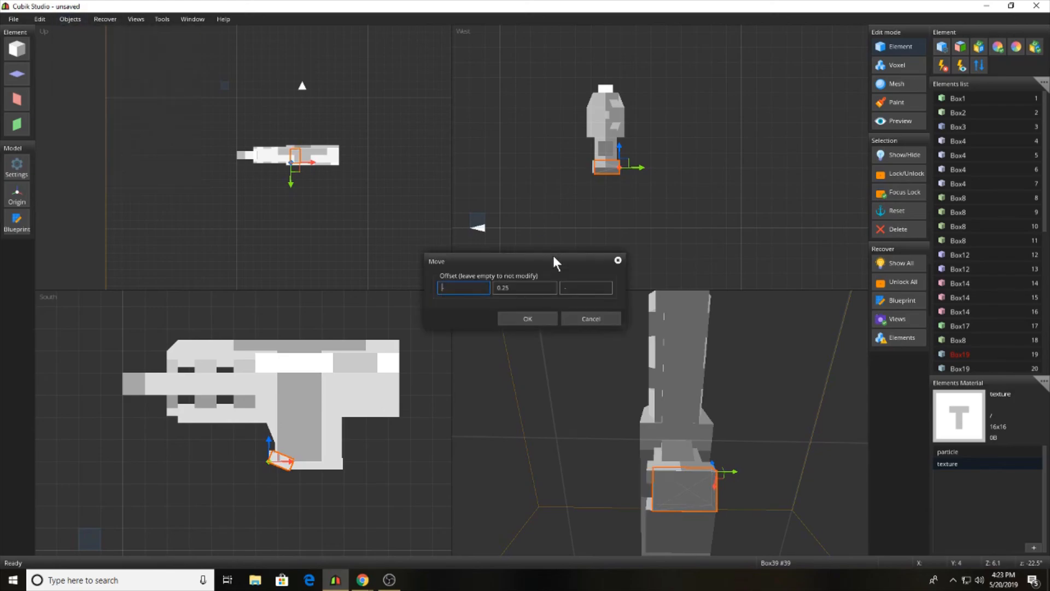
pyautogui.click(584, 290)
pyautogui.write('0.05')
pyautogui.press('Return')
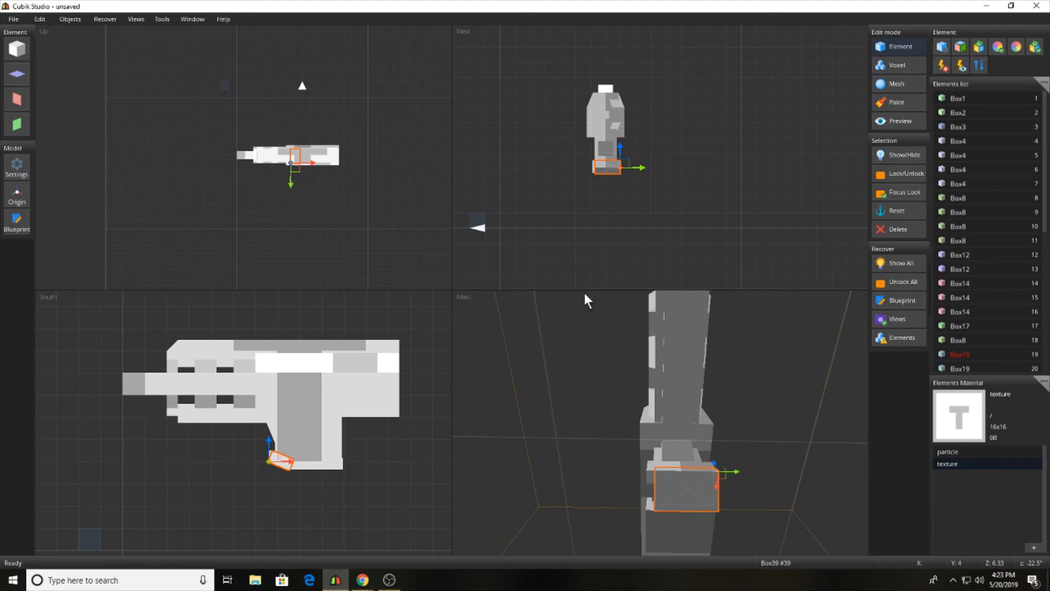
# Step: Offset the sloped piece at the front of the magazine well base by -0.05 along Z
pyautogui.click(76, 16)
pyautogui.click(91, 105)
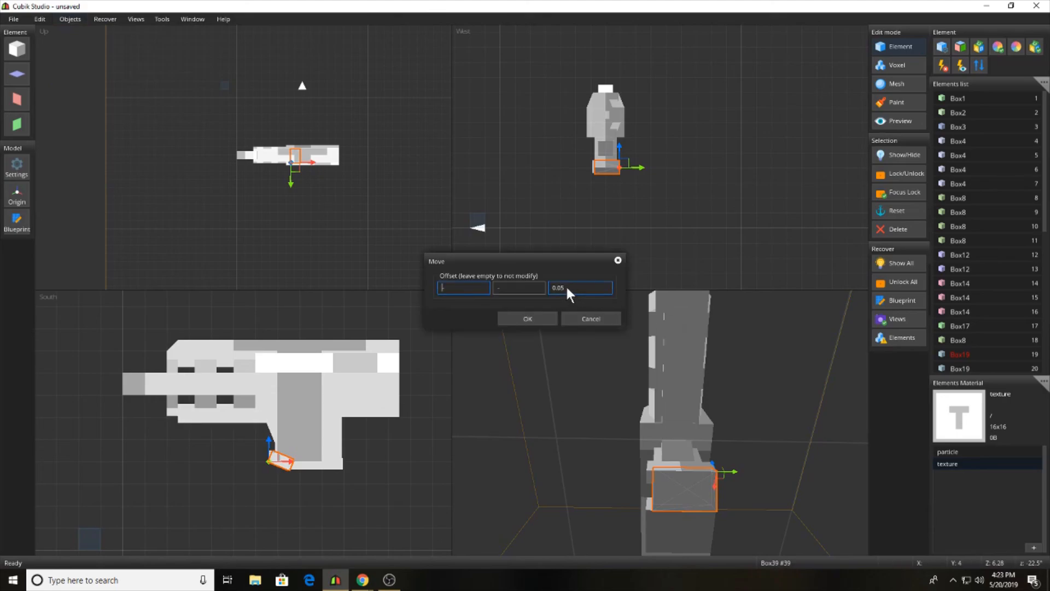
pyautogui.click(542, 322)
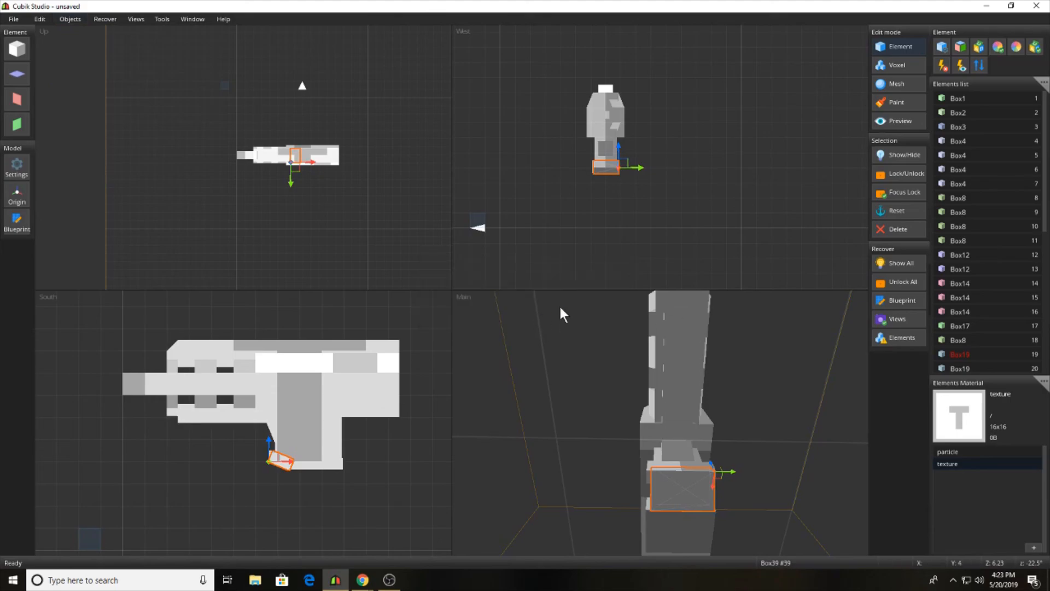